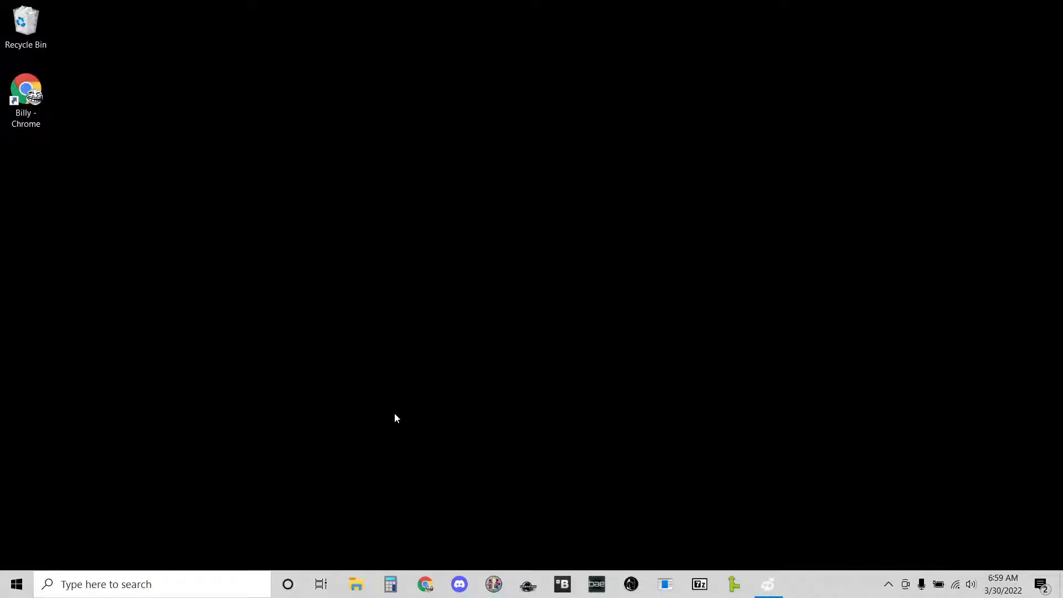
# Browse to the Fallout 4 installation folder under C:\Program Files (x86)\Steam\steamapps\common in File Explorer.
pyautogui.click(351, 575)
pyautogui.click(143, 166)
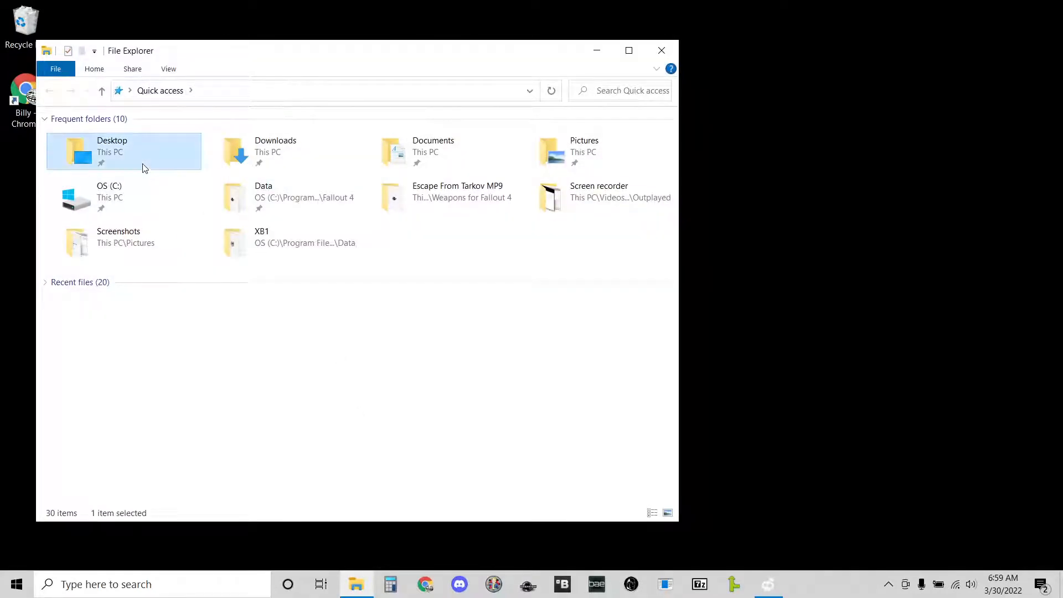
pyautogui.doubleClick(151, 145)
pyautogui.click(148, 90)
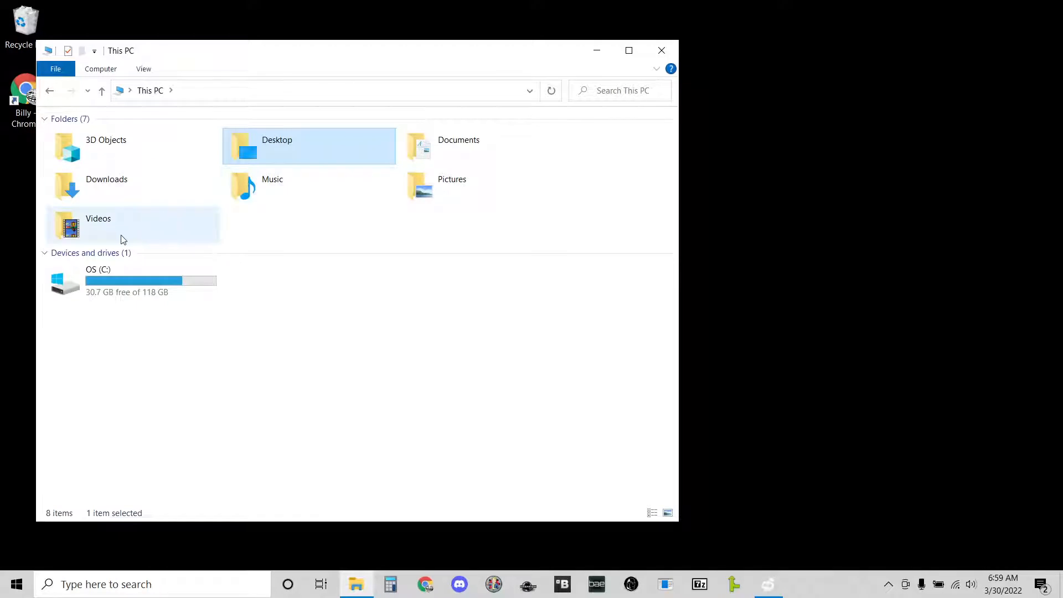
pyautogui.doubleClick(137, 295)
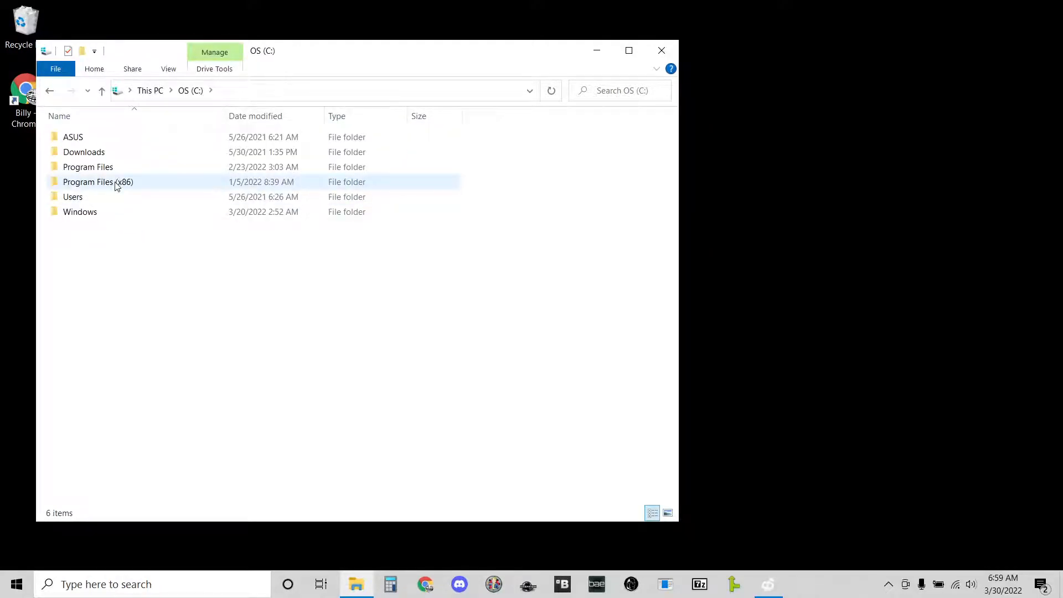
pyautogui.doubleClick(118, 184)
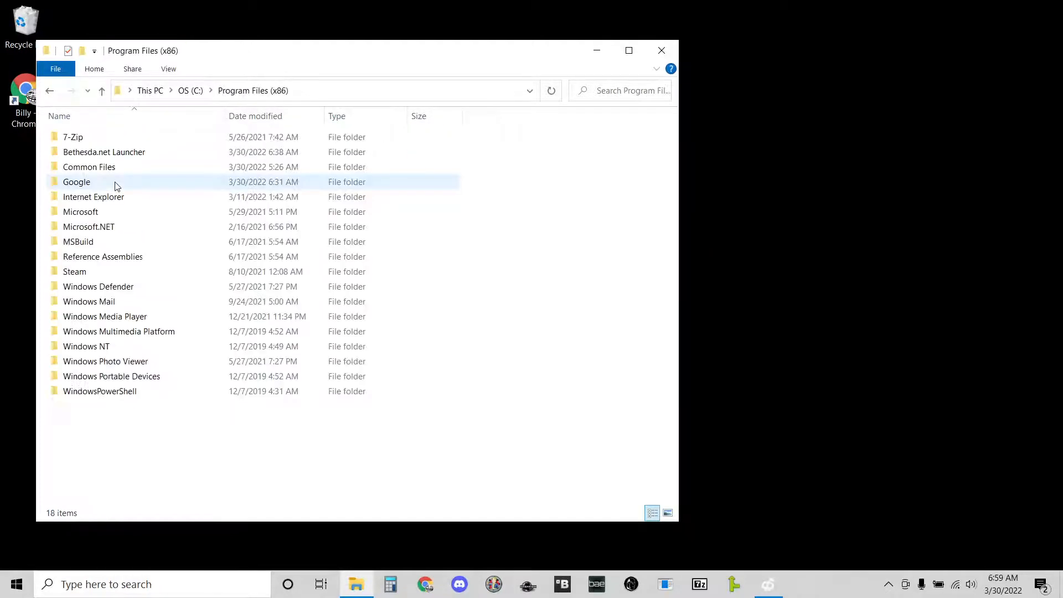
pyautogui.doubleClick(107, 274)
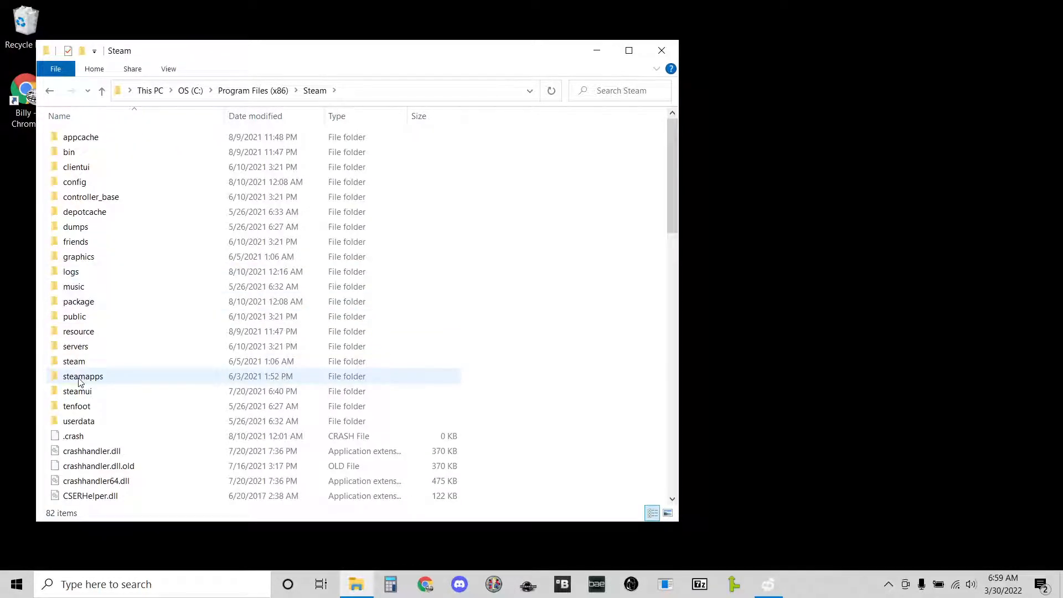
pyautogui.doubleClick(80, 378)
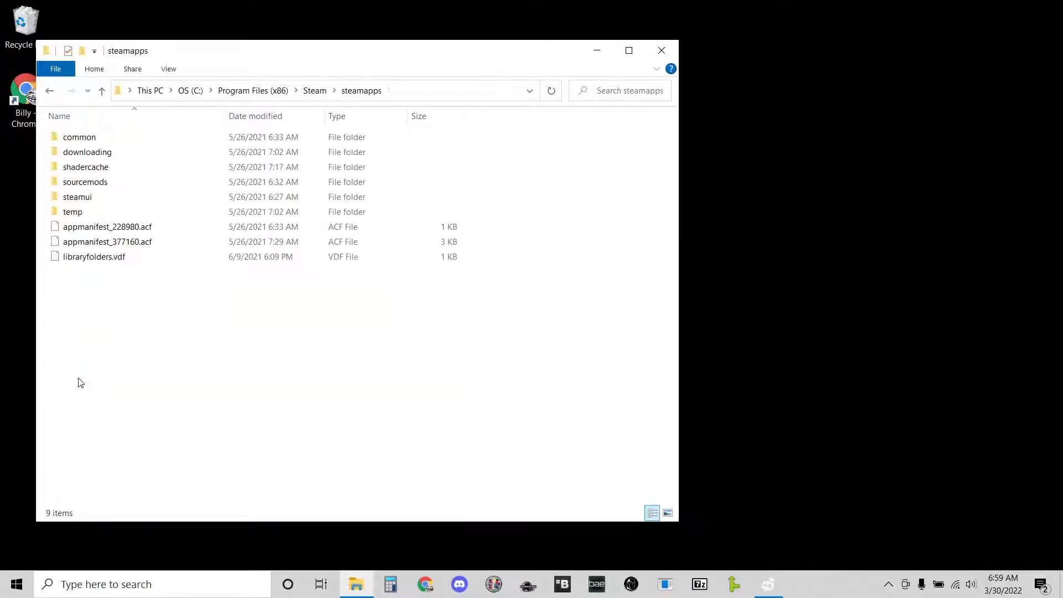
pyautogui.doubleClick(93, 142)
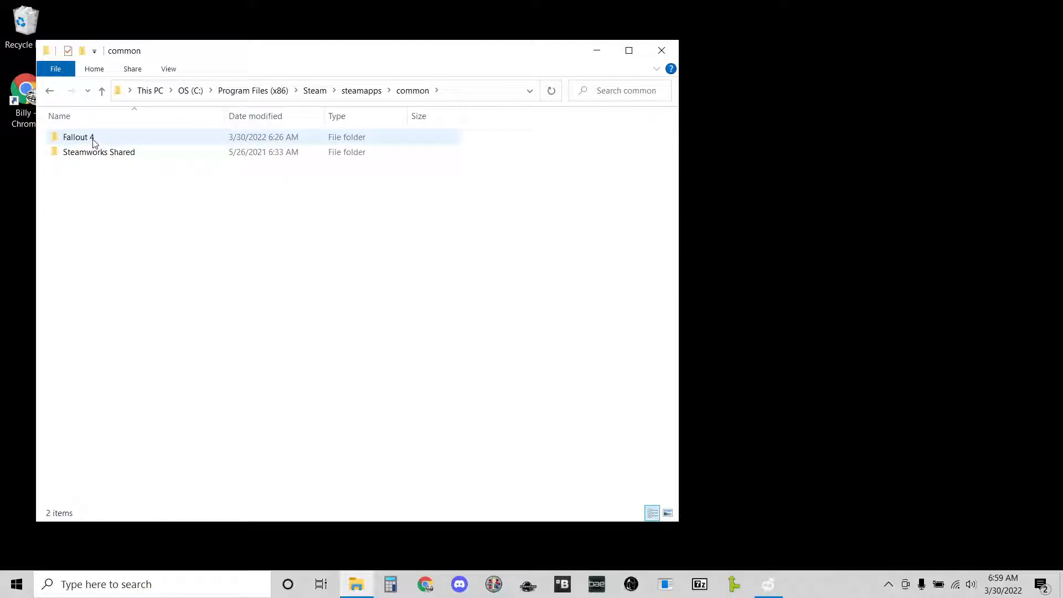
pyautogui.doubleClick(93, 142)
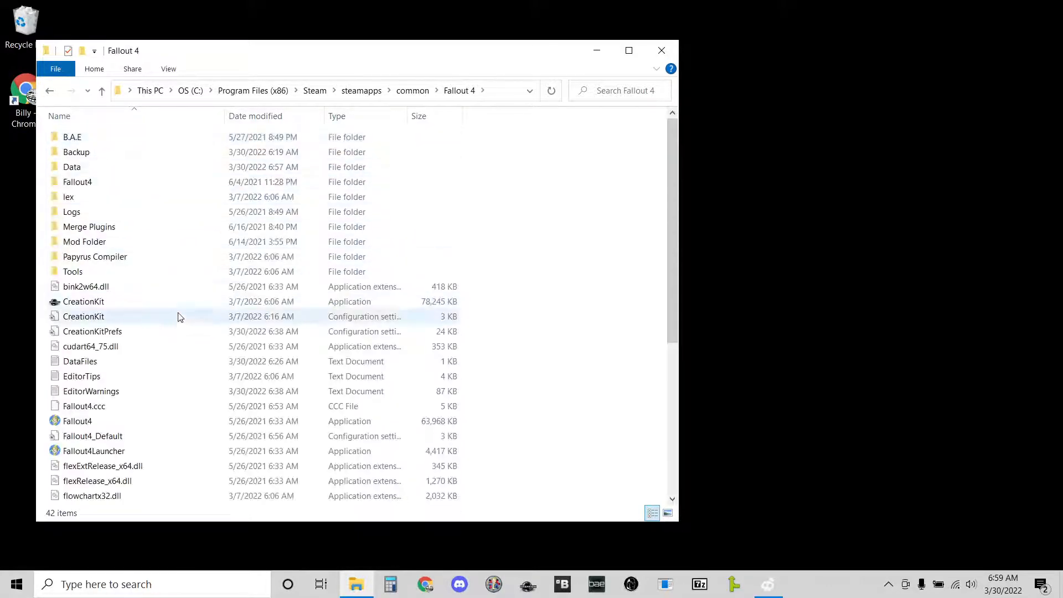
# Locate the FNV10mmSMG plugin in the Fallout 4 Data folder and close the file browser.
pyautogui.scroll(-4, 82, 306)
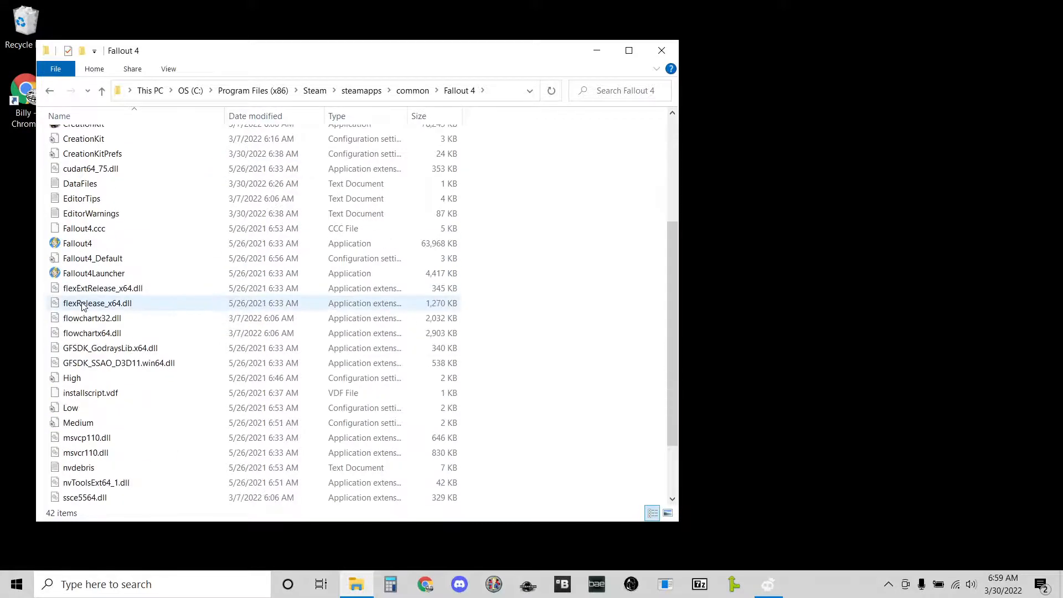
pyautogui.scroll(4, 82, 306)
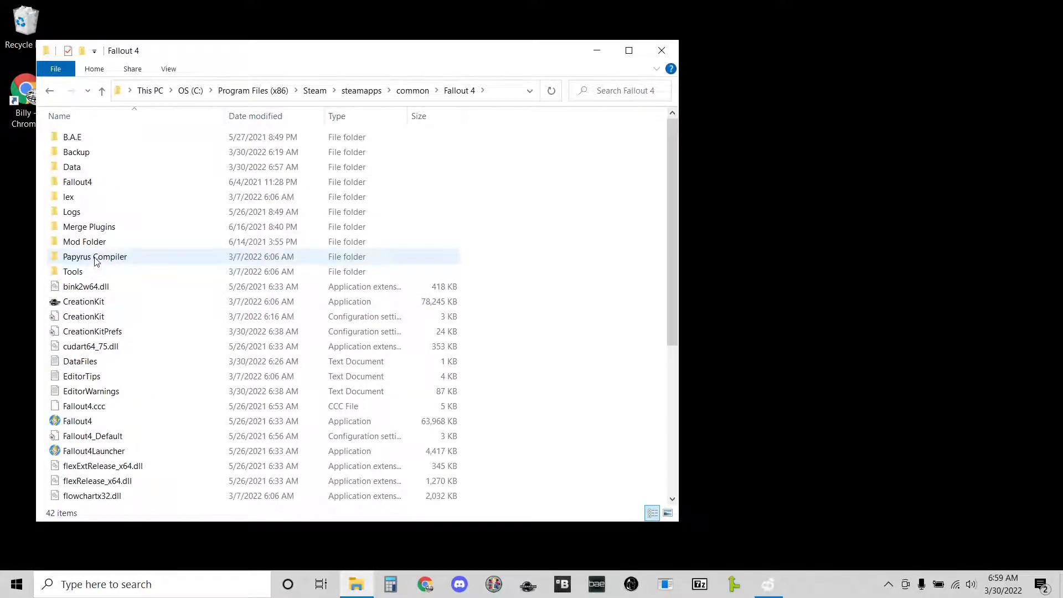
pyautogui.doubleClick(80, 172)
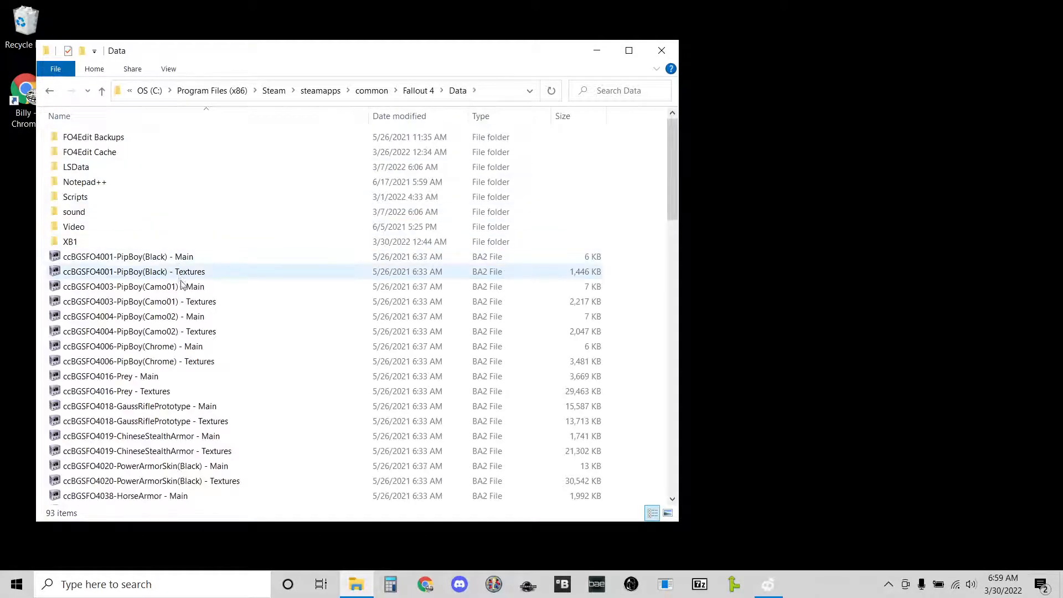
pyautogui.scroll(-20, 181, 284)
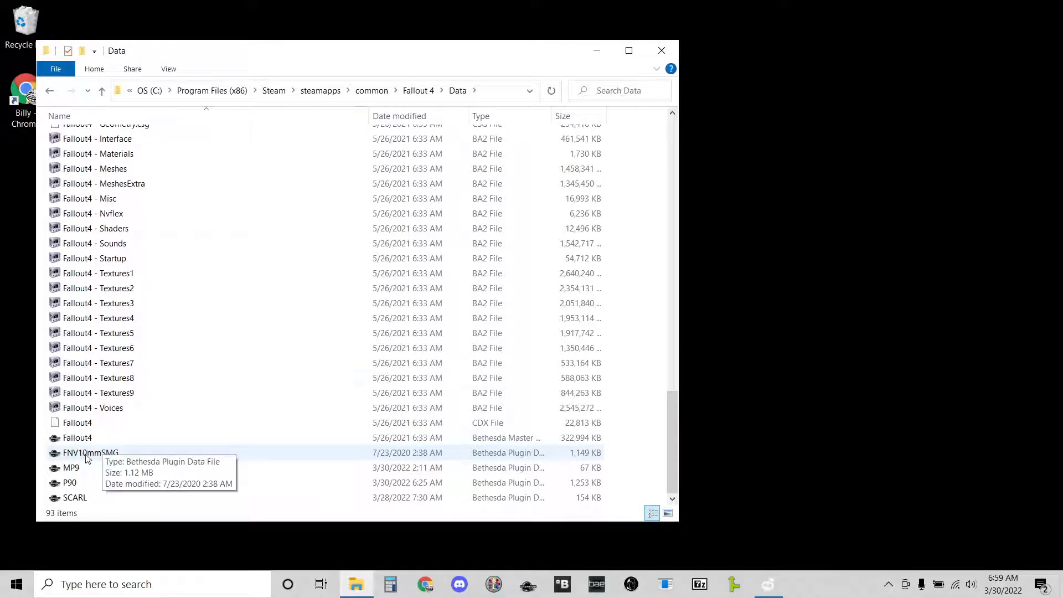
pyautogui.click(662, 50)
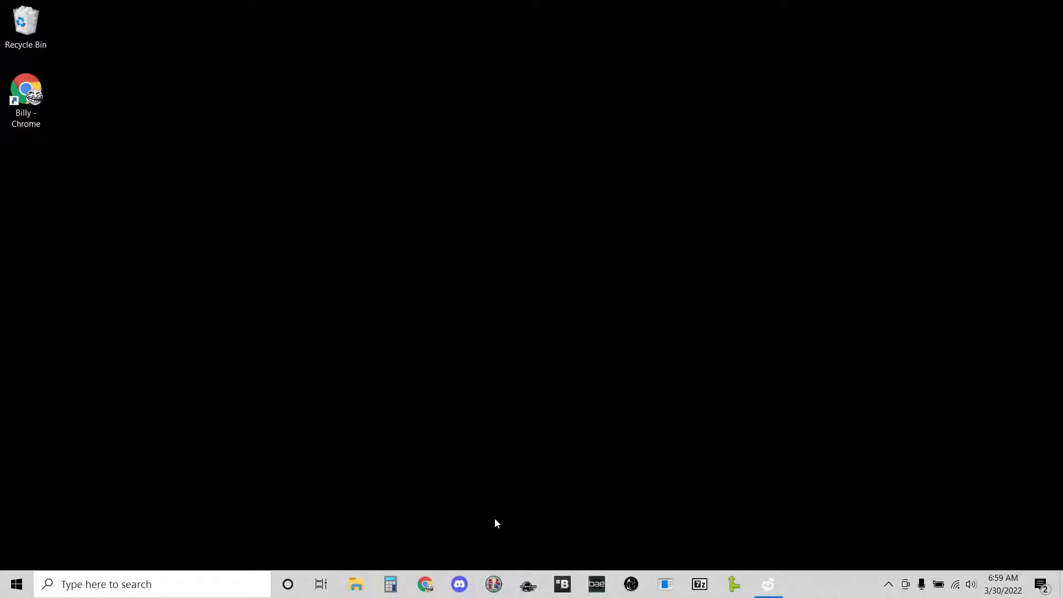
# Launch Creation Kit and load FNV10mmSMG.esp as the active file, dismissing the load warning.
pyautogui.click(535, 589)
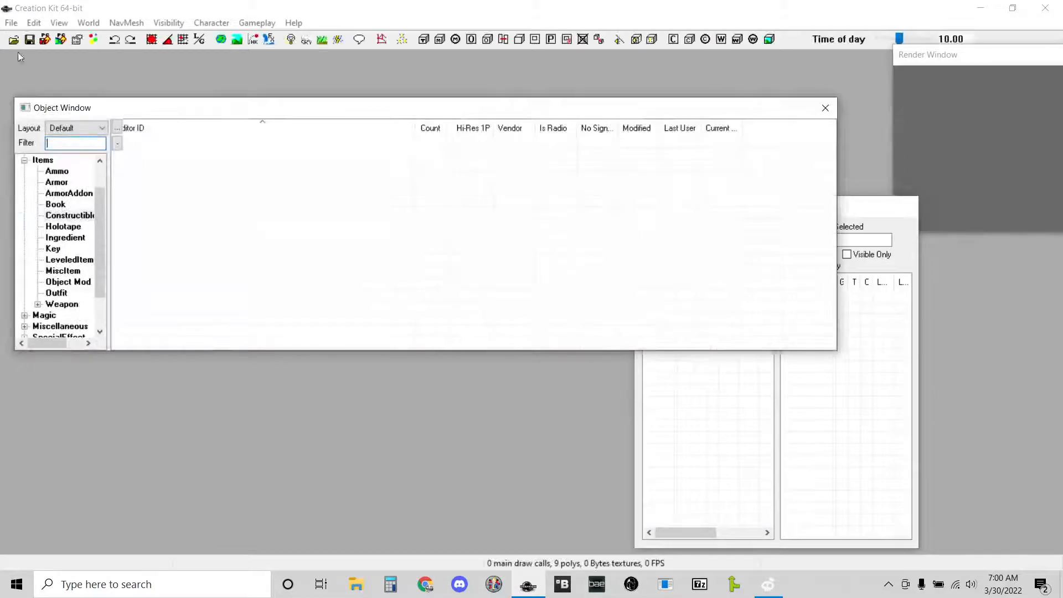
pyautogui.click(11, 23)
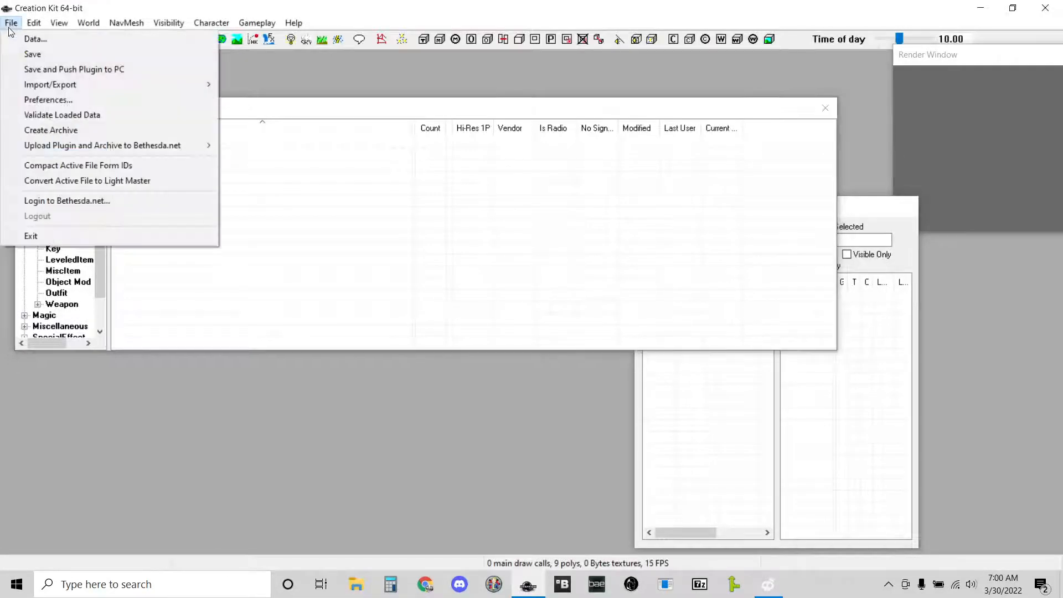
pyautogui.click(33, 39)
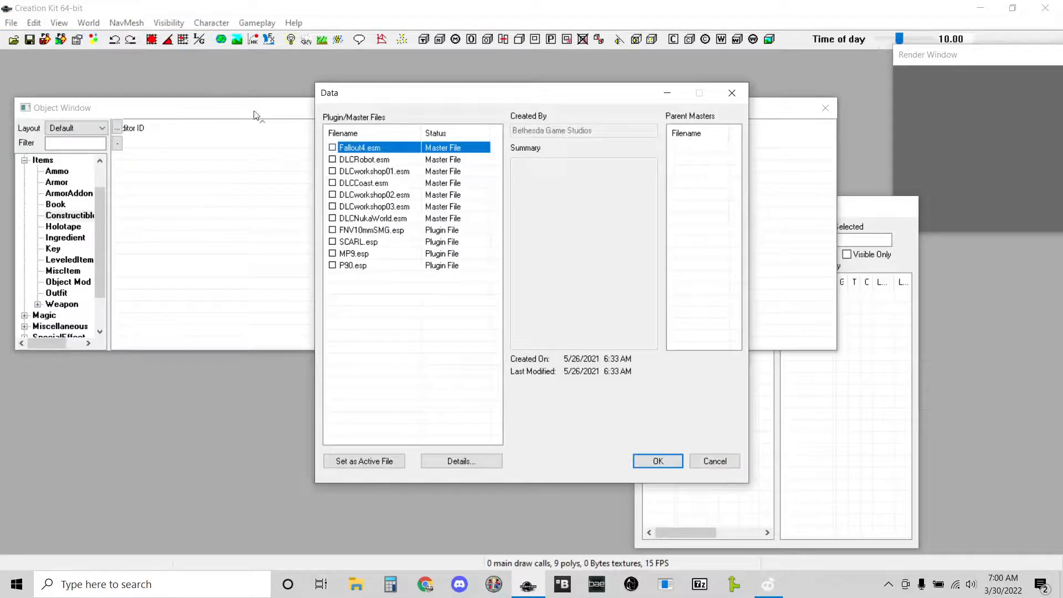
pyautogui.click(348, 230)
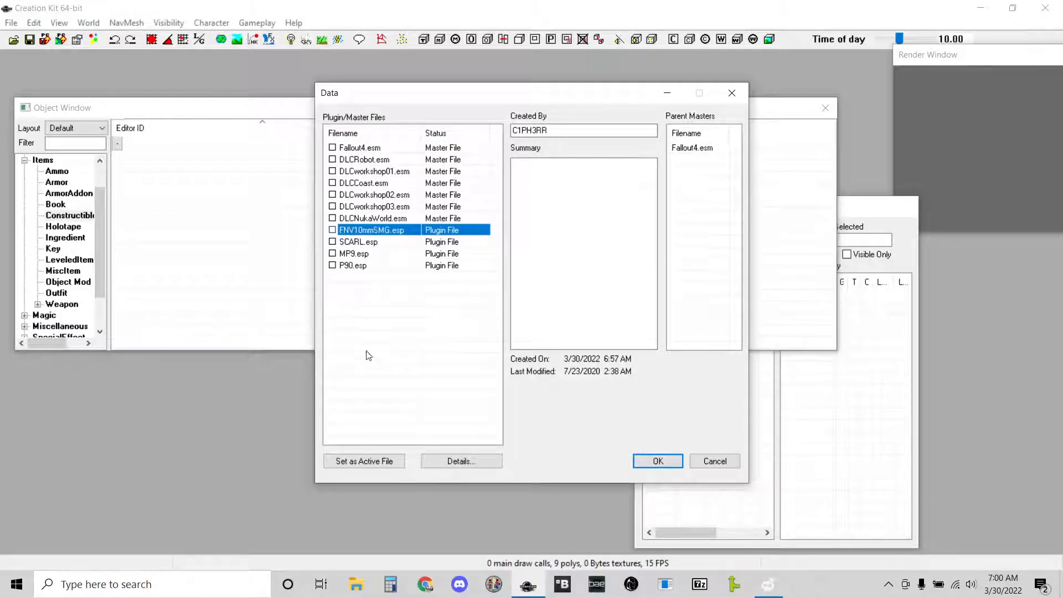
pyautogui.click(367, 466)
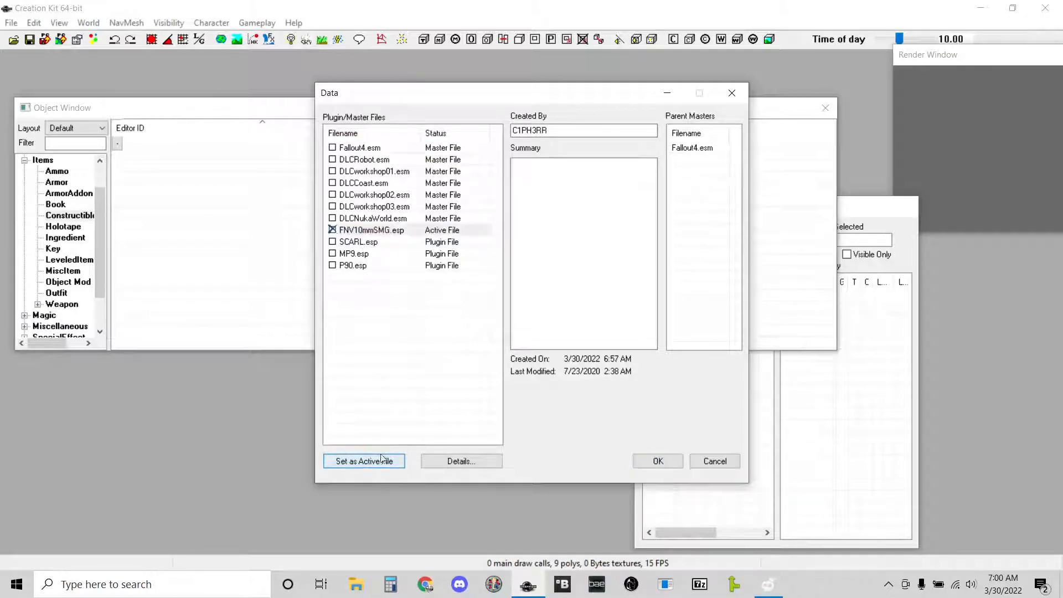
pyautogui.click(655, 461)
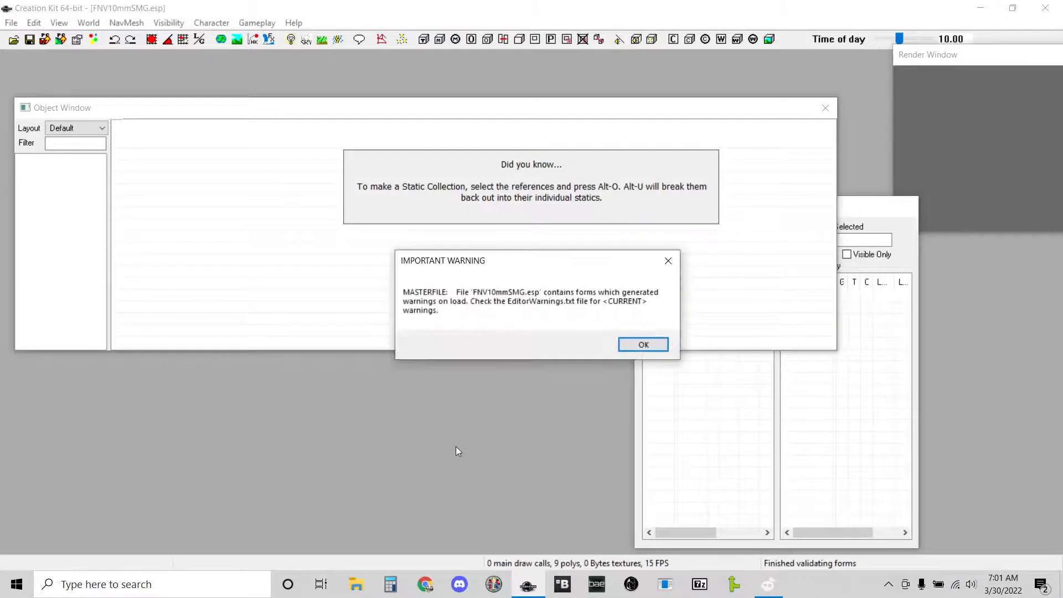
pyautogui.press('Return')
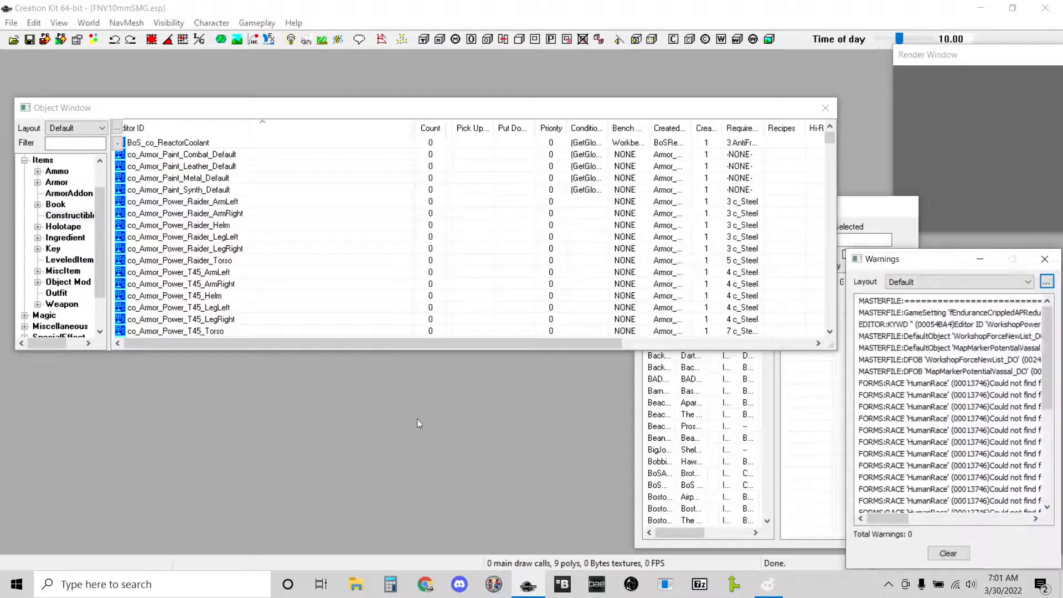
pyautogui.click(434, 344)
pyautogui.moveTo(433, 344); pyautogui.dragTo(400, 357)
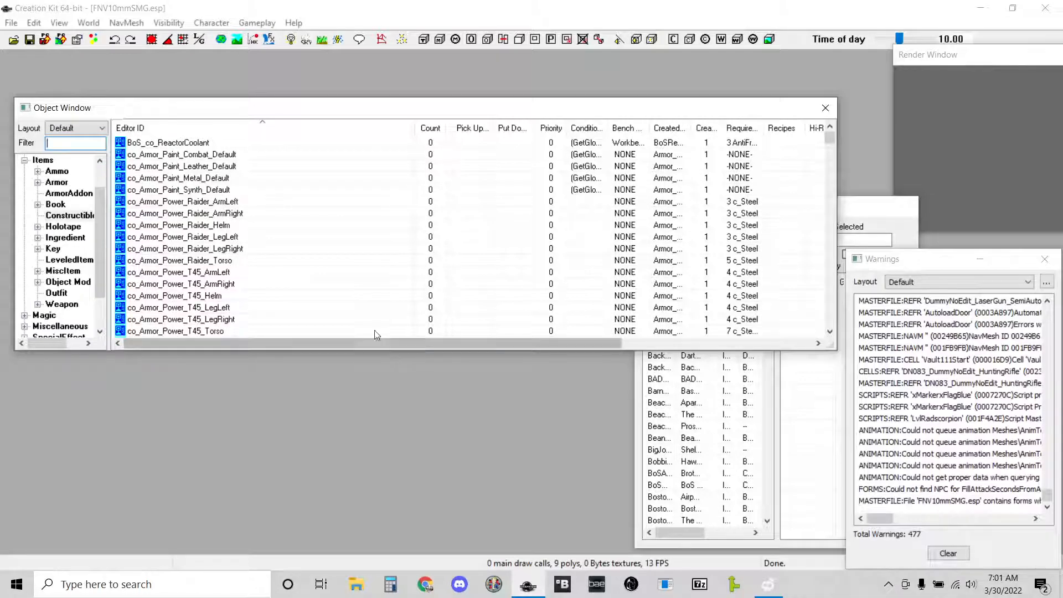
pyautogui.click(73, 305)
pyautogui.scroll(1, 56, 249)
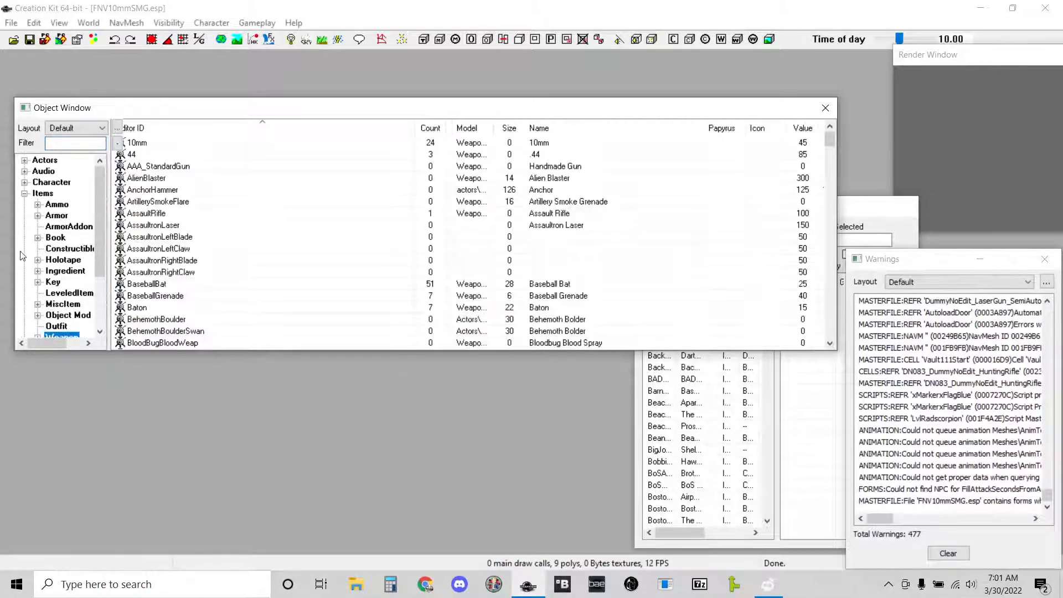
pyautogui.click(24, 193)
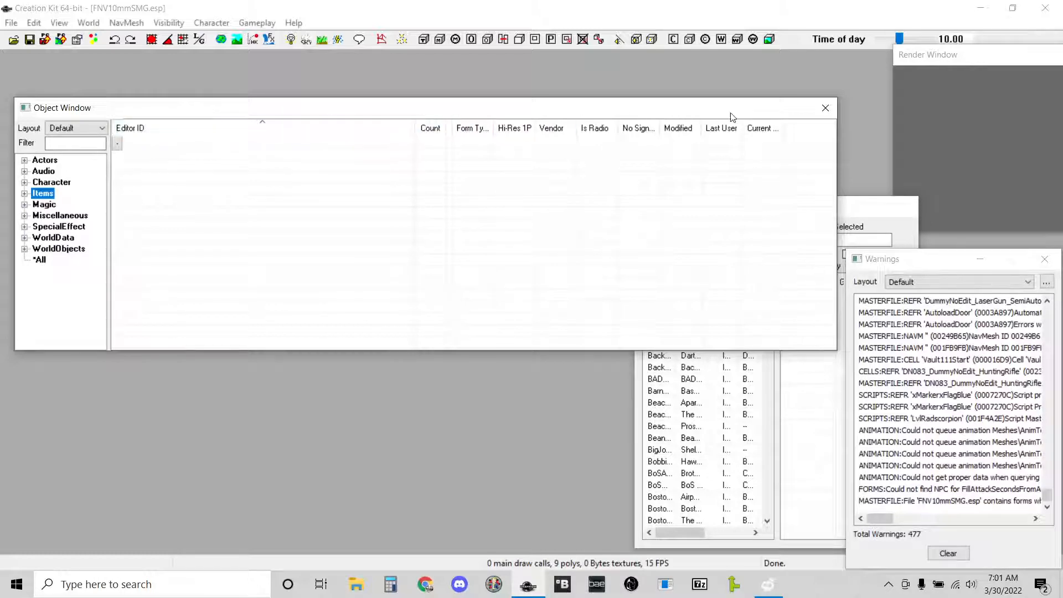
# Close the Object Window and bring it back into view.
pyautogui.click(824, 109)
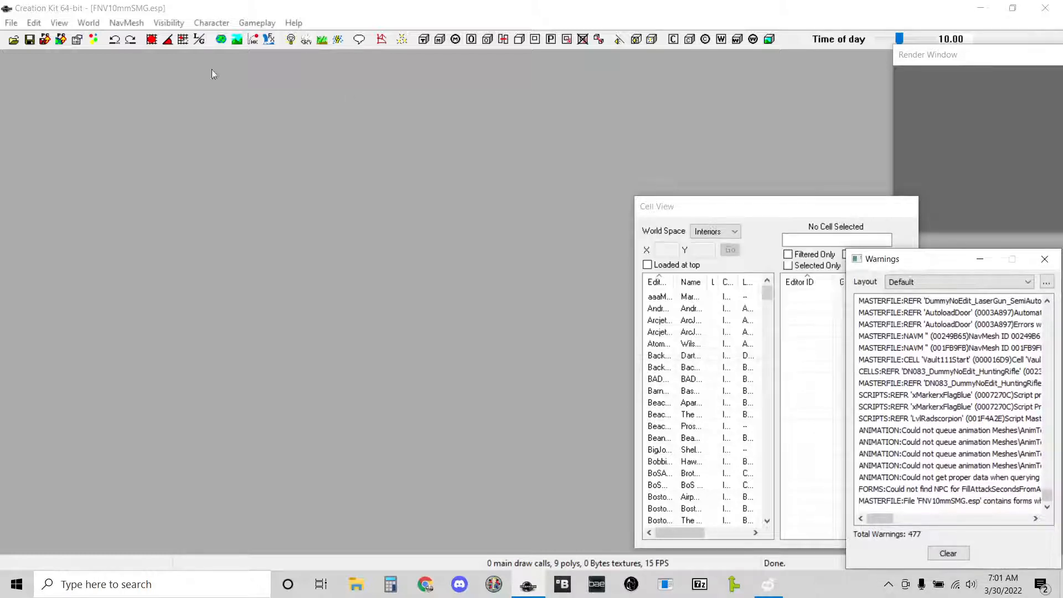
pyautogui.click(60, 23)
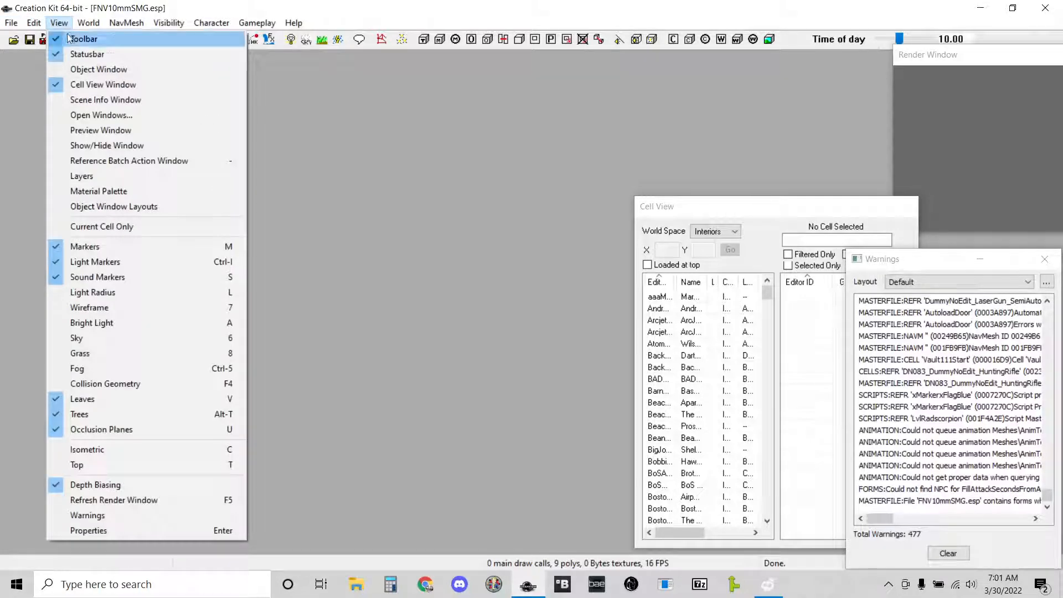
pyautogui.click(97, 69)
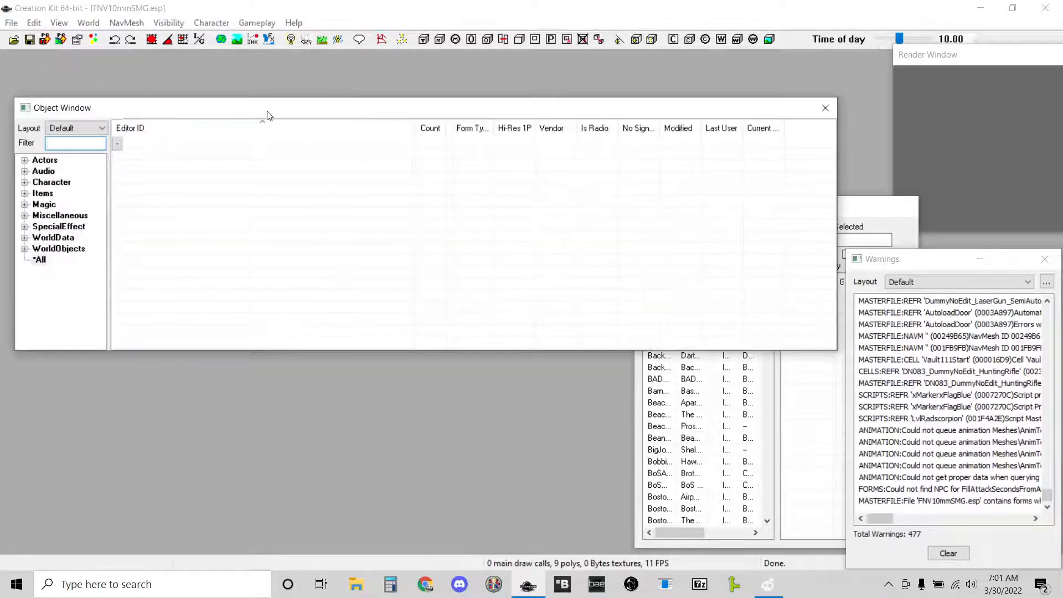
# Find the F4CW10mmSMG record among the Items category's weapons, examine its weapon settings, and close it without changes.
pyautogui.click(42, 196)
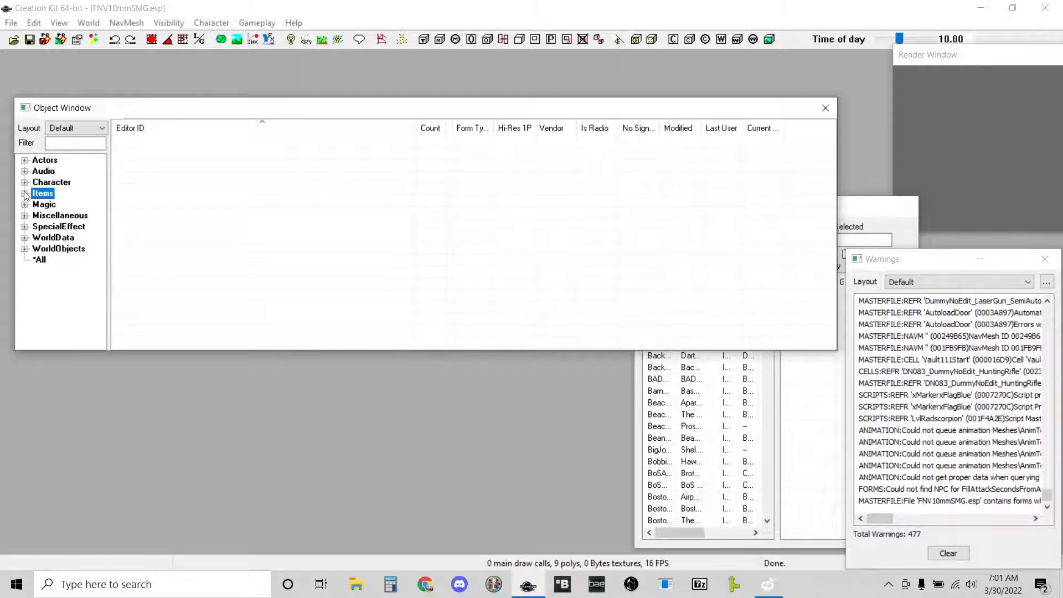
pyautogui.click(24, 194)
pyautogui.scroll(-1, 67, 320)
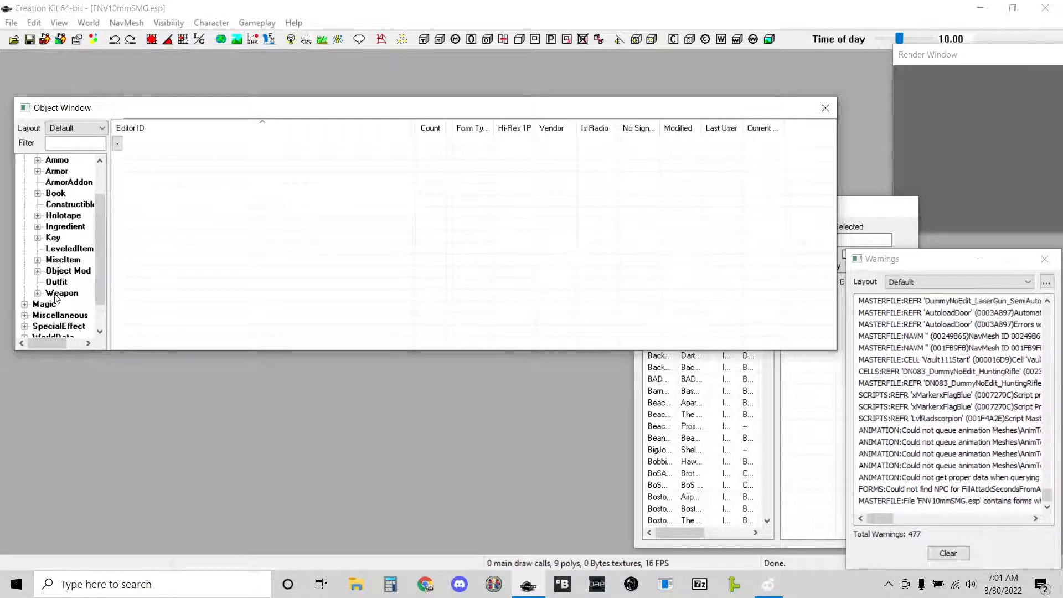
pyautogui.click(56, 295)
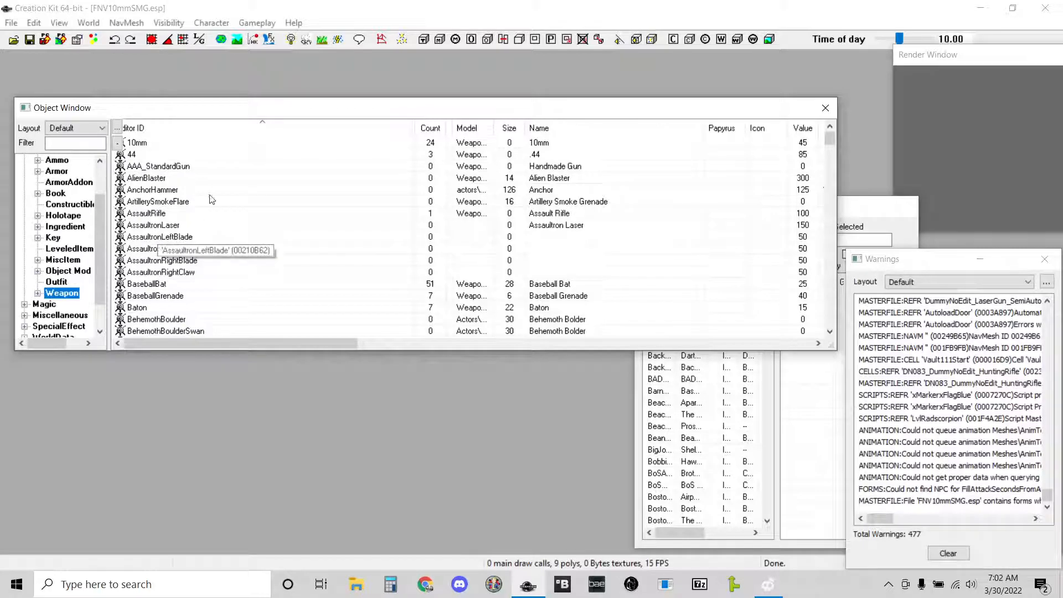
pyautogui.scroll(-20, 217, 204)
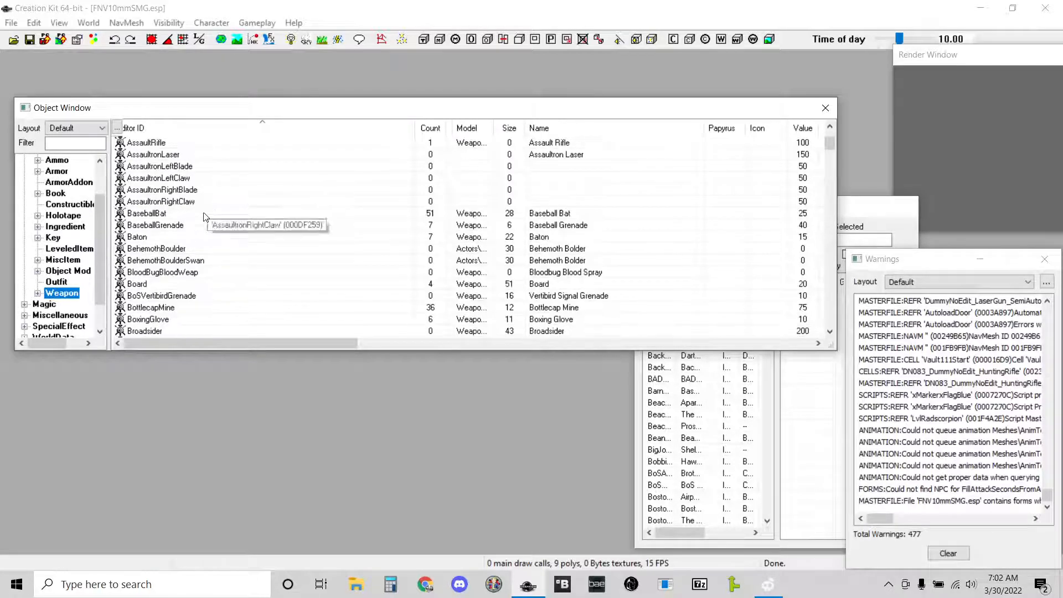
pyautogui.scroll(-1, 210, 235)
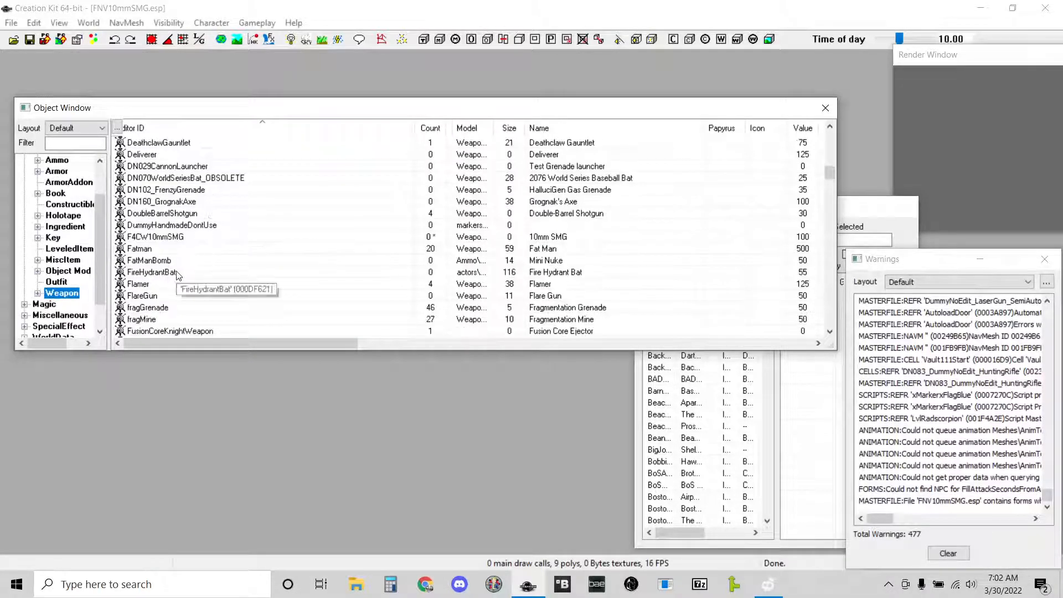
pyautogui.doubleClick(156, 238)
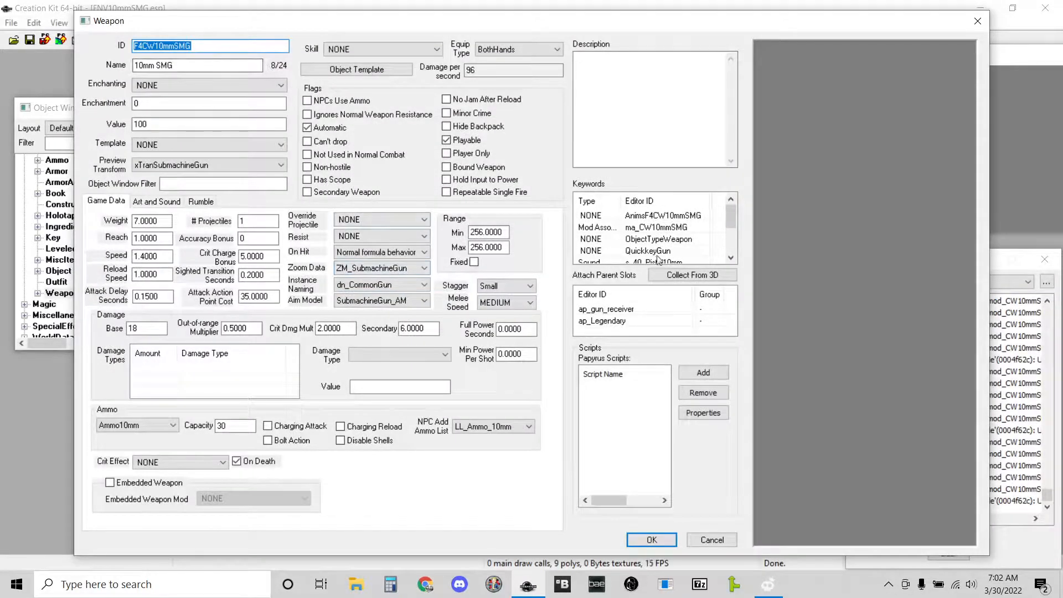
pyautogui.click(711, 539)
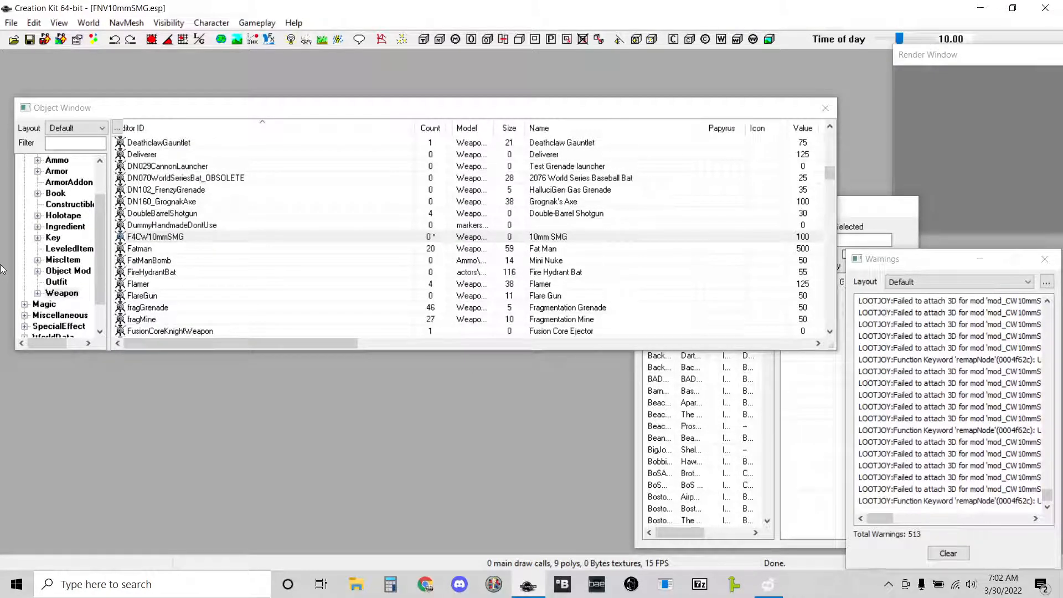
# Filter the Object Mod records by mod_col_ and move the Object Window higher in the workspace.
pyautogui.click(61, 273)
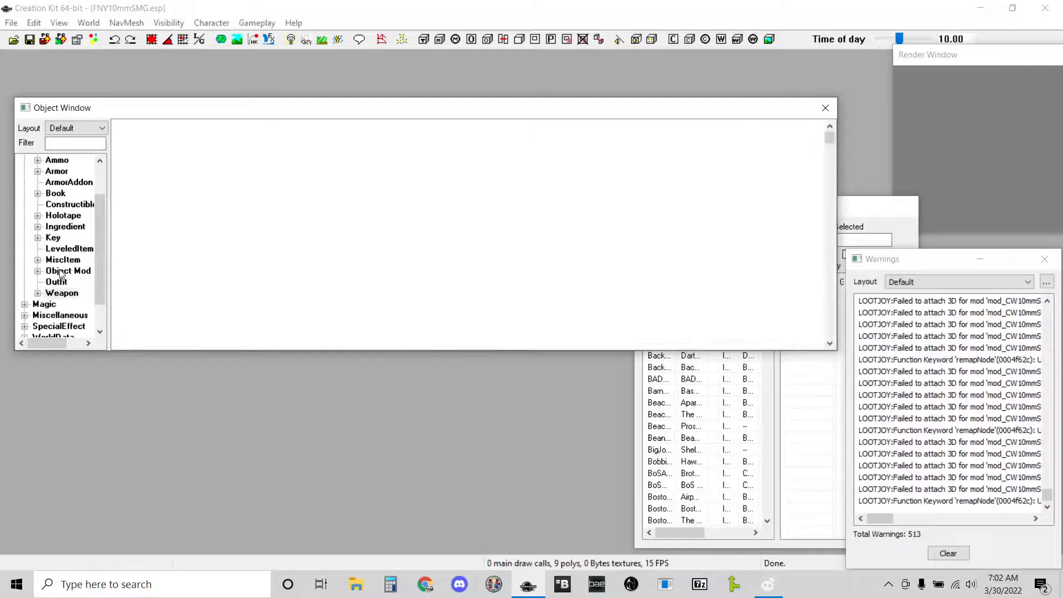
pyautogui.click(71, 144)
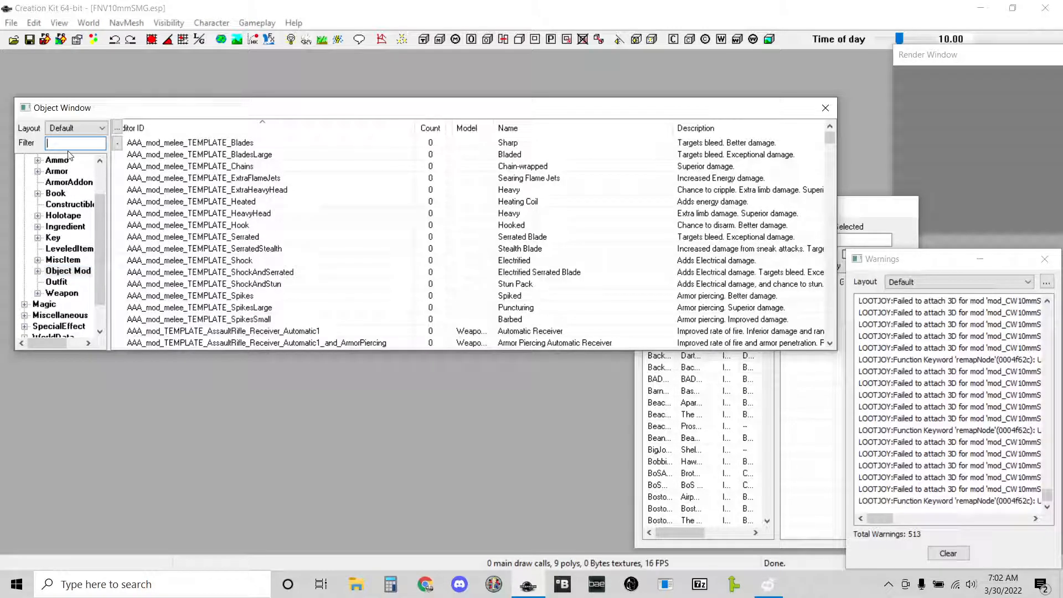
pyautogui.write('mod')
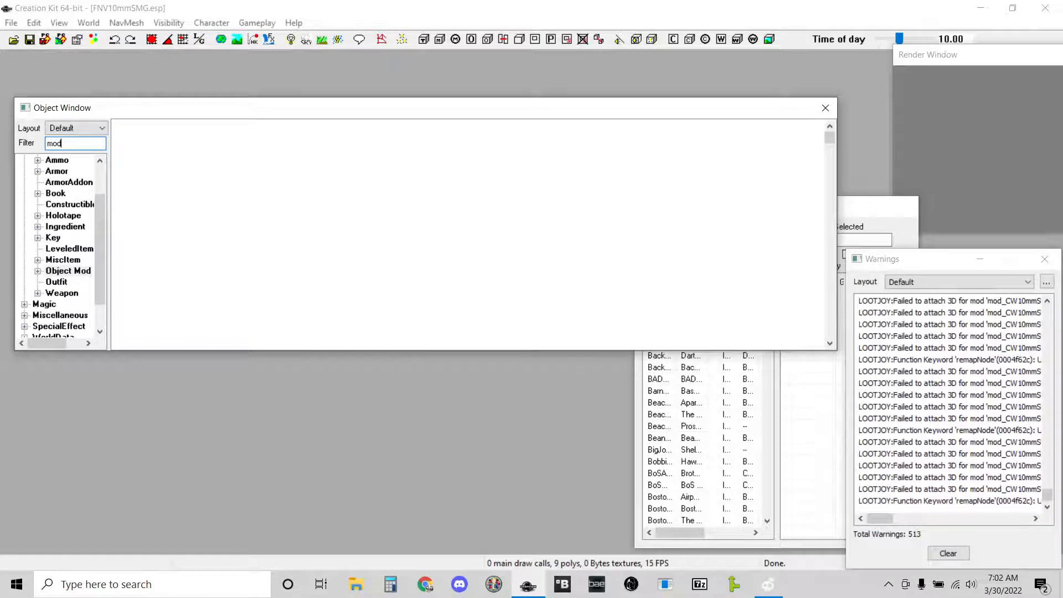
pyautogui.write('_COLcol_S')
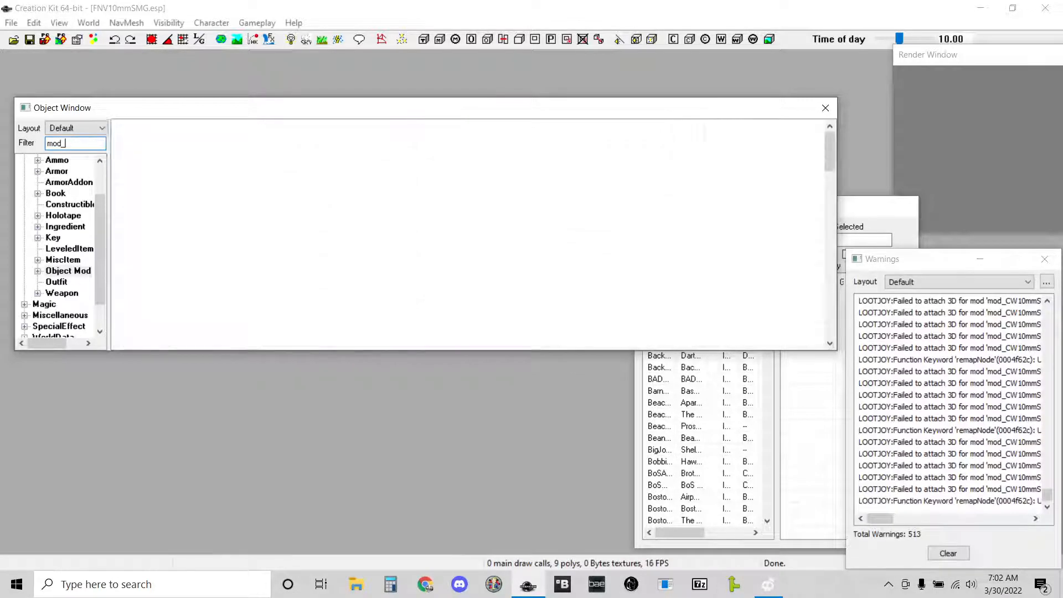
pyautogui.press('BackSpace')
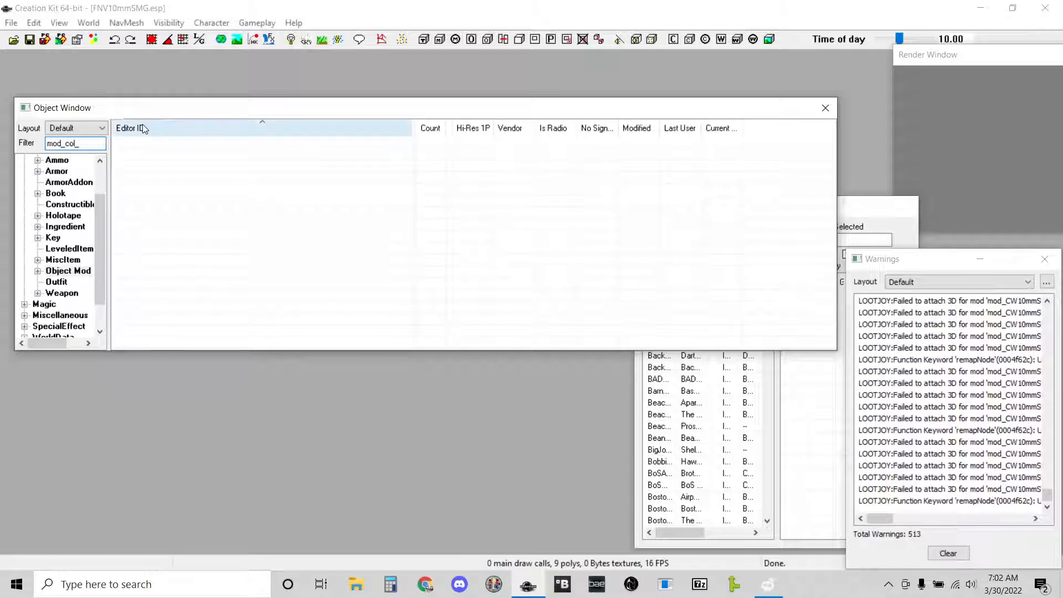
pyautogui.moveTo(157, 108); pyautogui.dragTo(138, 66)
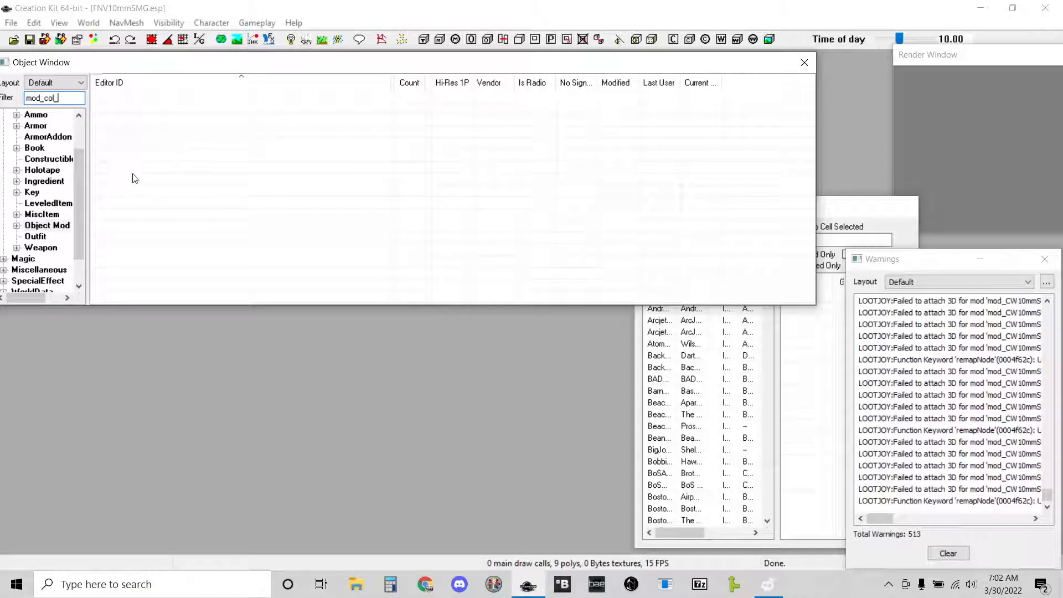
# Create a second Object Window, place it below the first one, and narrow it.
pyautogui.rightClick(272, 146)
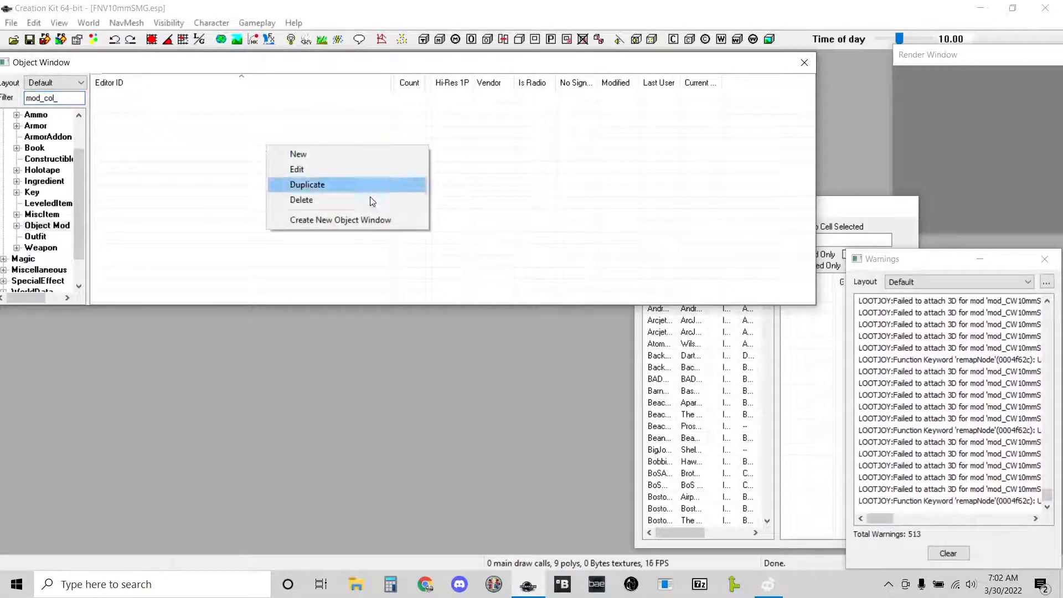
pyautogui.click(321, 220)
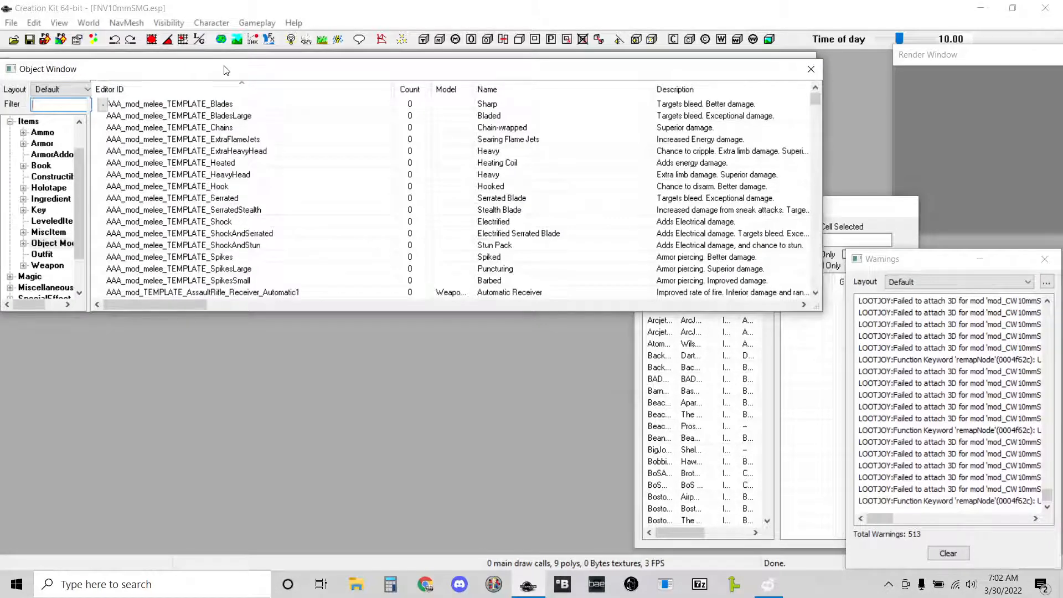
pyautogui.moveTo(226, 69); pyautogui.dragTo(230, 300)
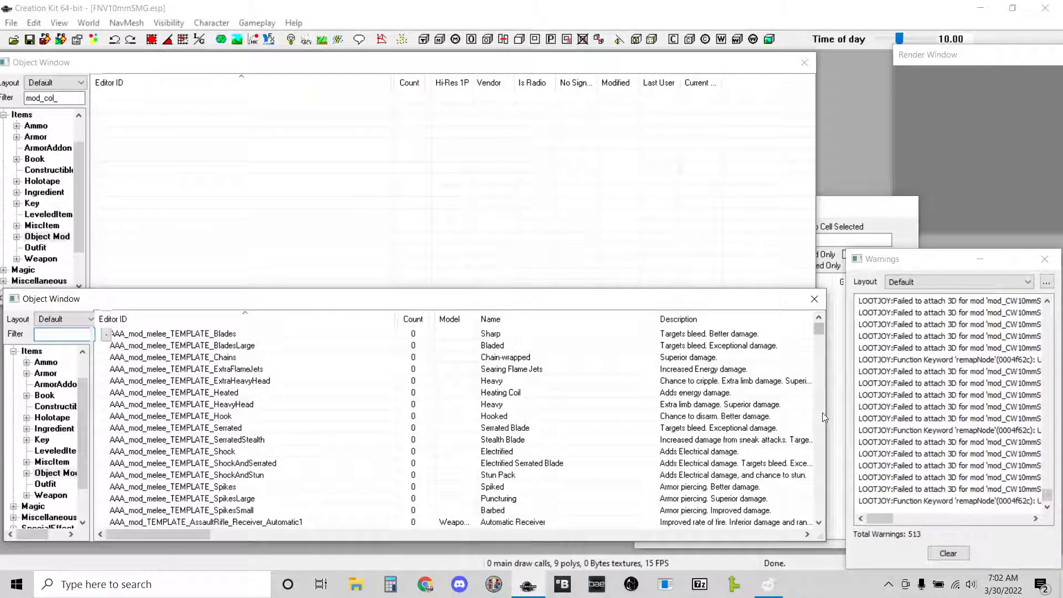
pyautogui.moveTo(824, 411); pyautogui.dragTo(353, 428)
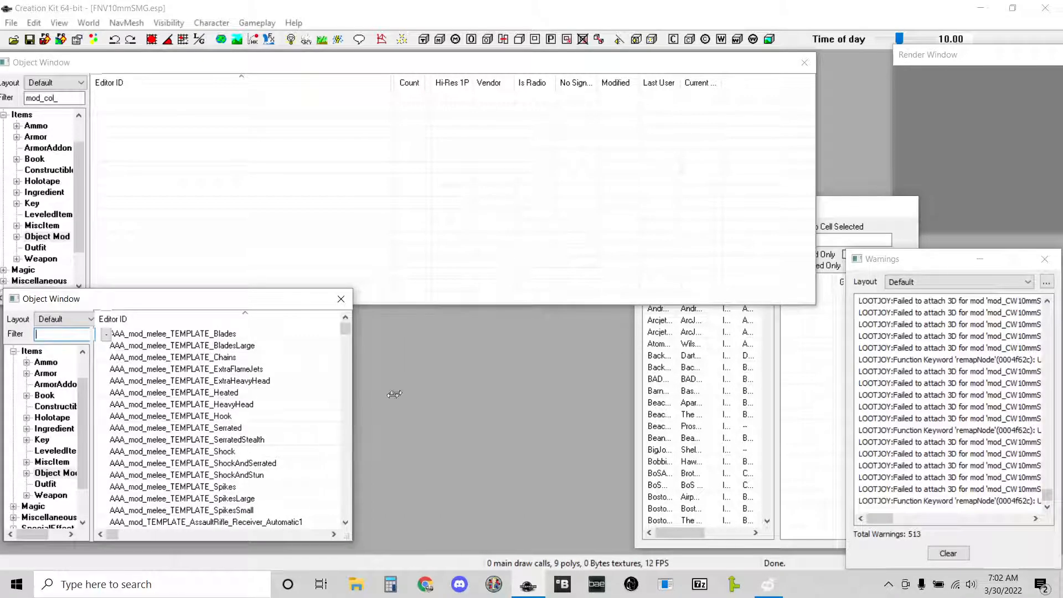
# Filter the second Object Window's Object Mod records by mod_10mm and look through the matching records.
pyautogui.click(52, 473)
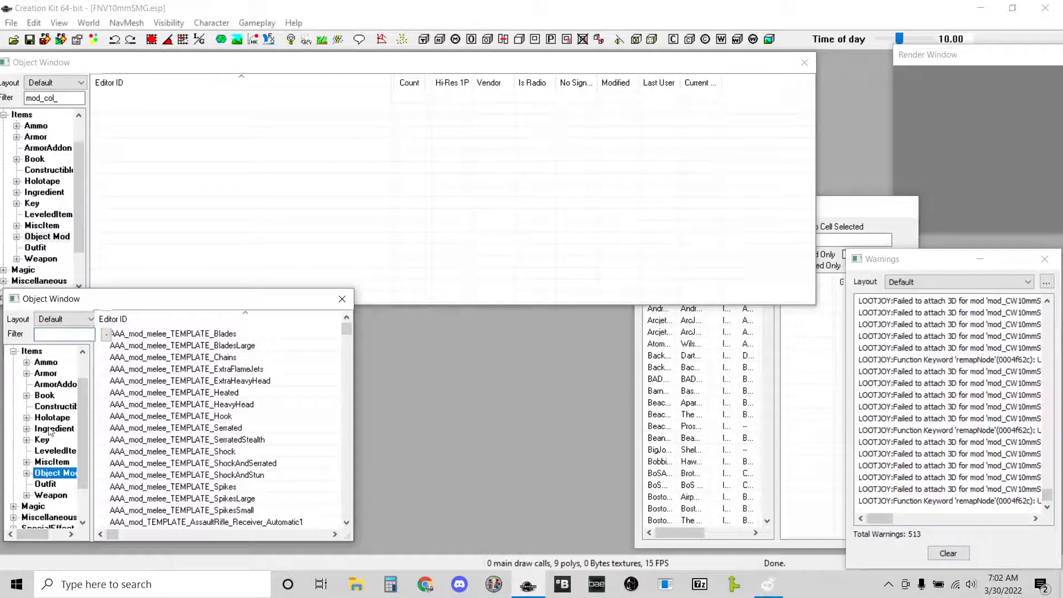
pyautogui.click(54, 335)
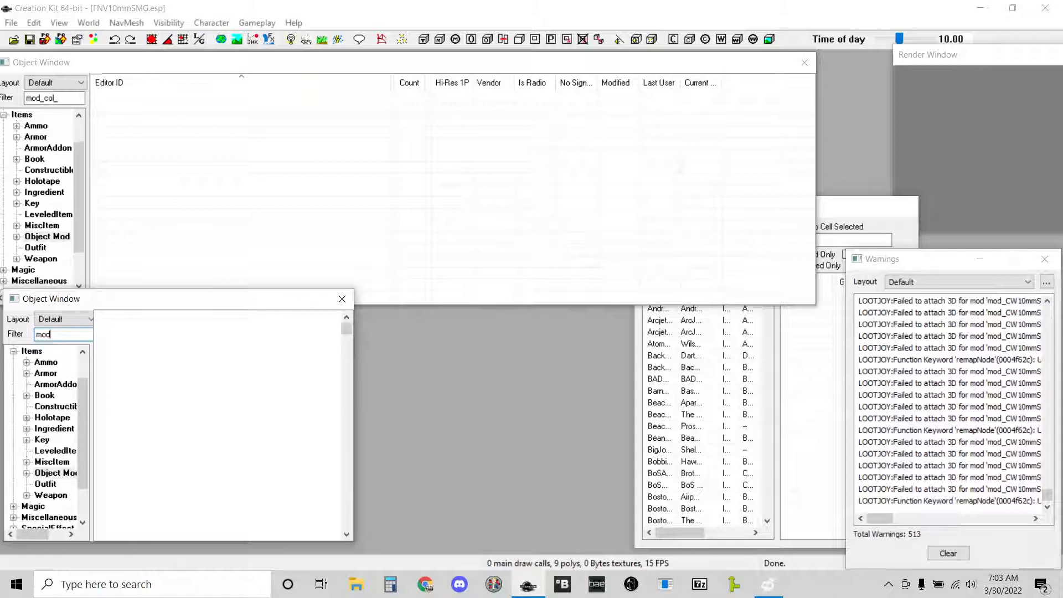
pyautogui.write('_10')
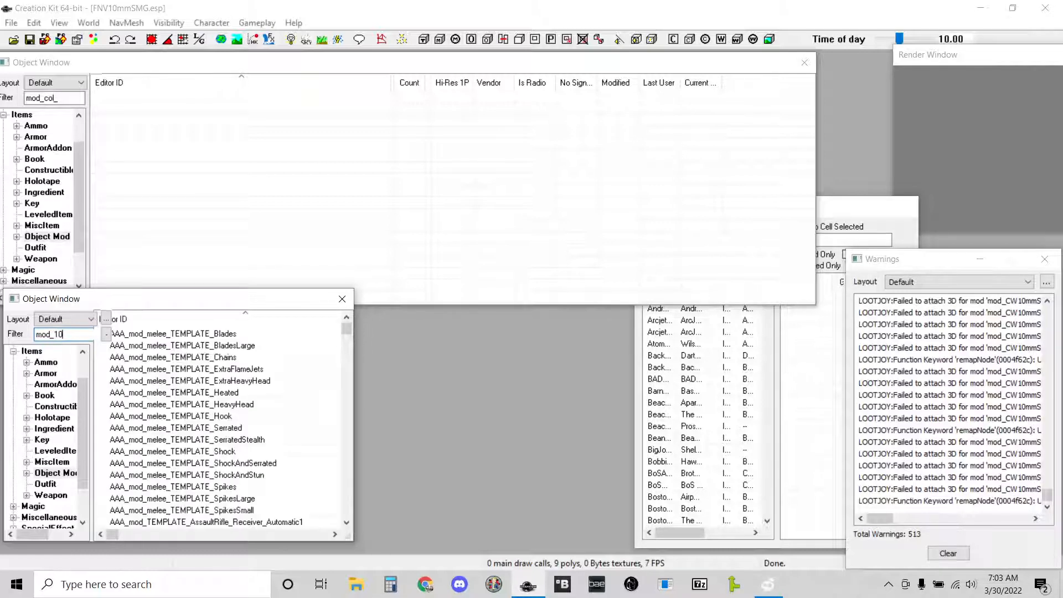
pyautogui.write('mm')
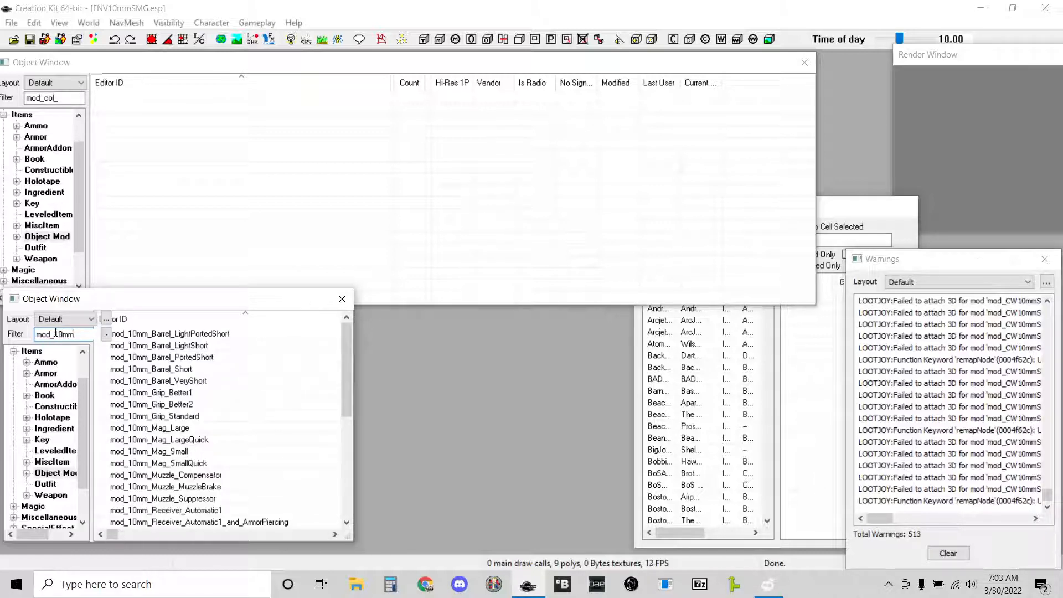
pyautogui.scroll(-6, 213, 383)
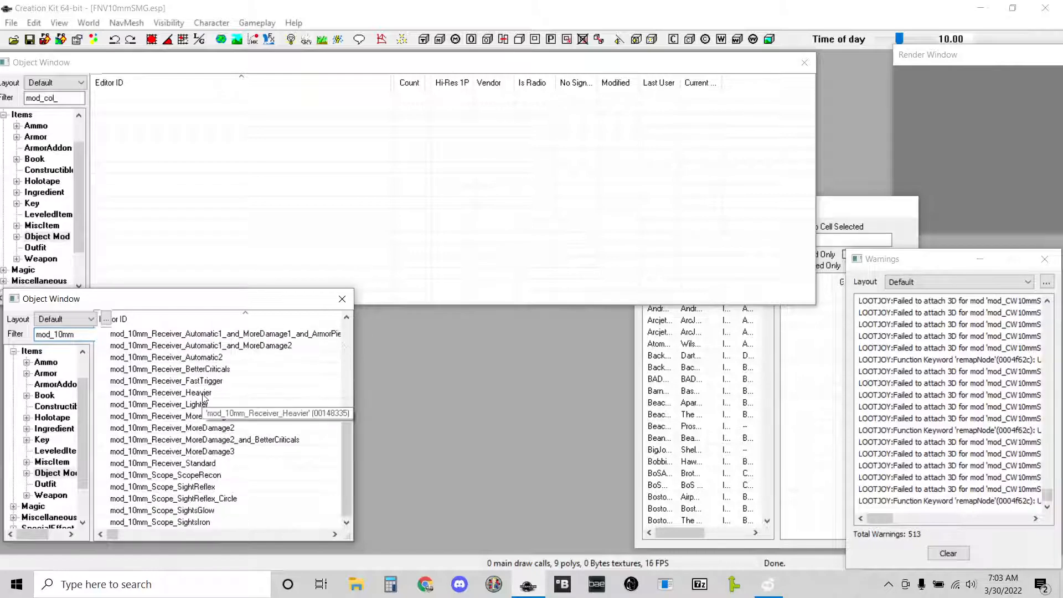
# Try the filters mod_f4 and mod_smg in the second Object Window, reset the filter to mod_, and close that window.
pyautogui.press('BackSpace')
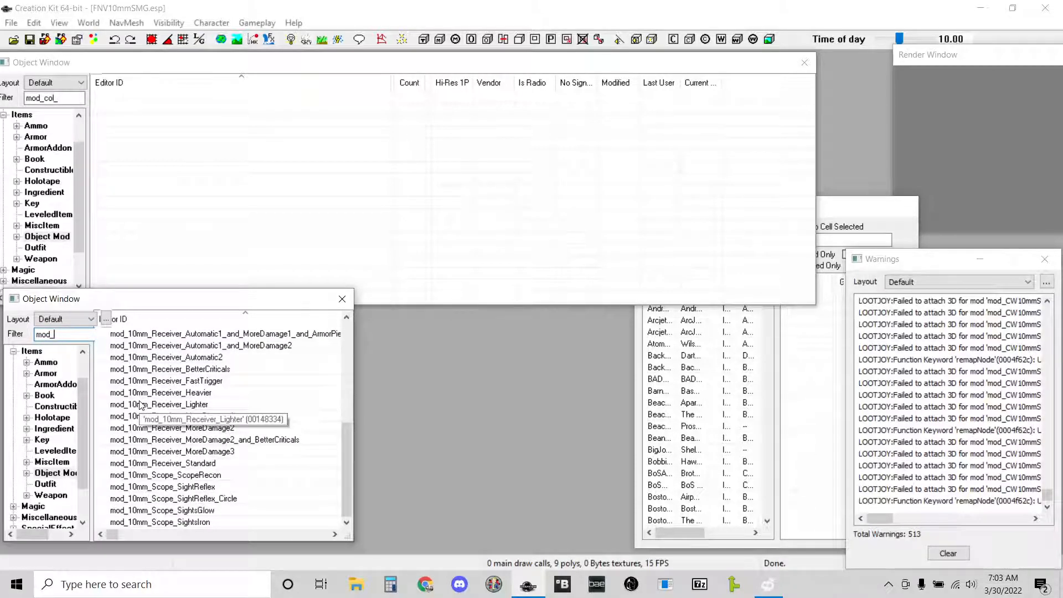
pyautogui.write('f4')
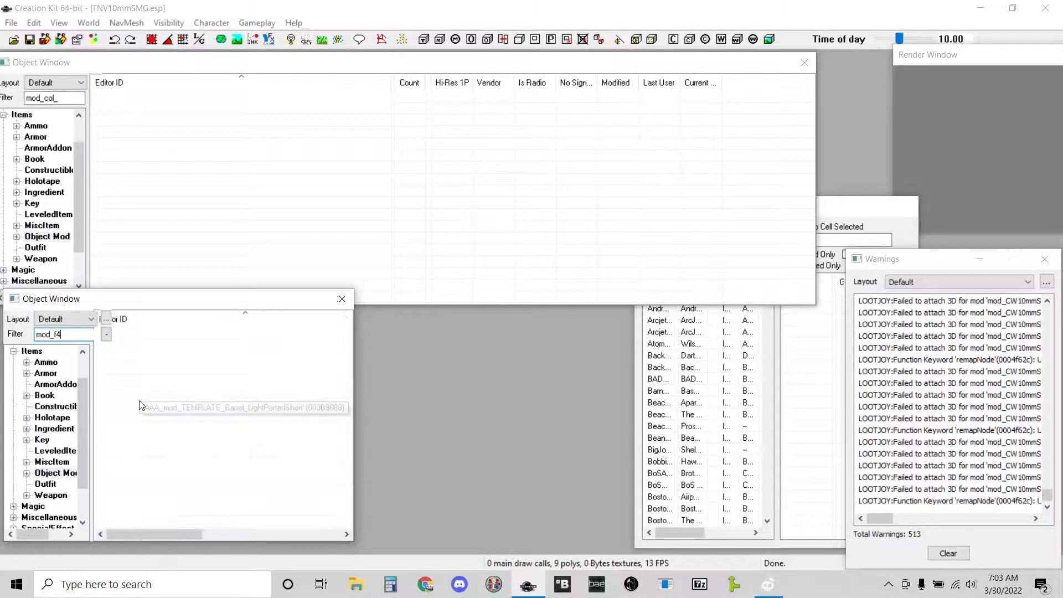
pyautogui.press('BackSpace')
pyautogui.press('BackSpace')
pyautogui.write('smg')
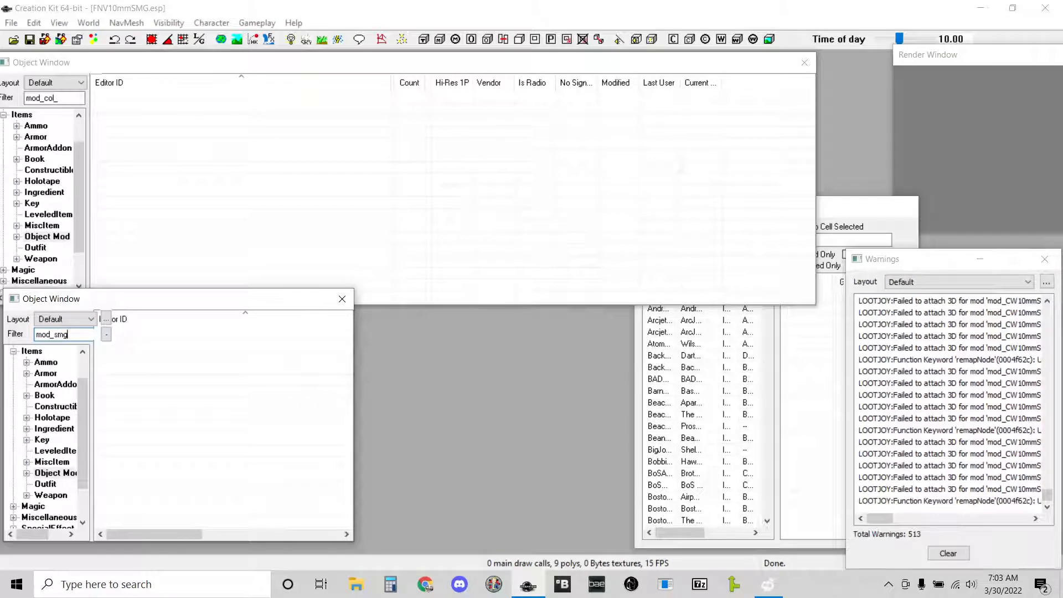
pyautogui.press('BackSpace')
pyautogui.press('BackSpace')
pyautogui.press('BackSpace')
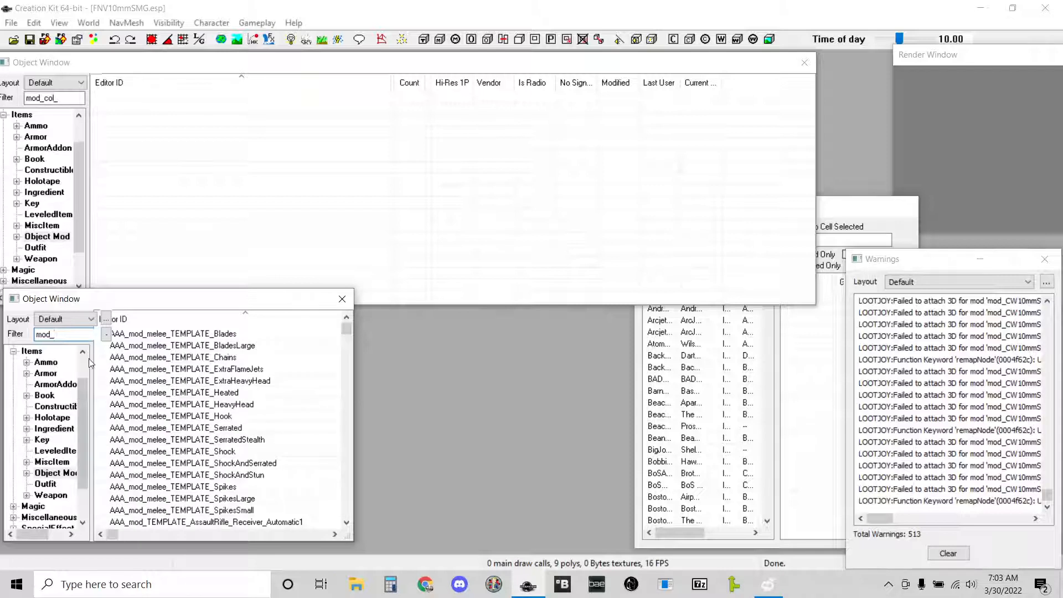
pyautogui.click(341, 299)
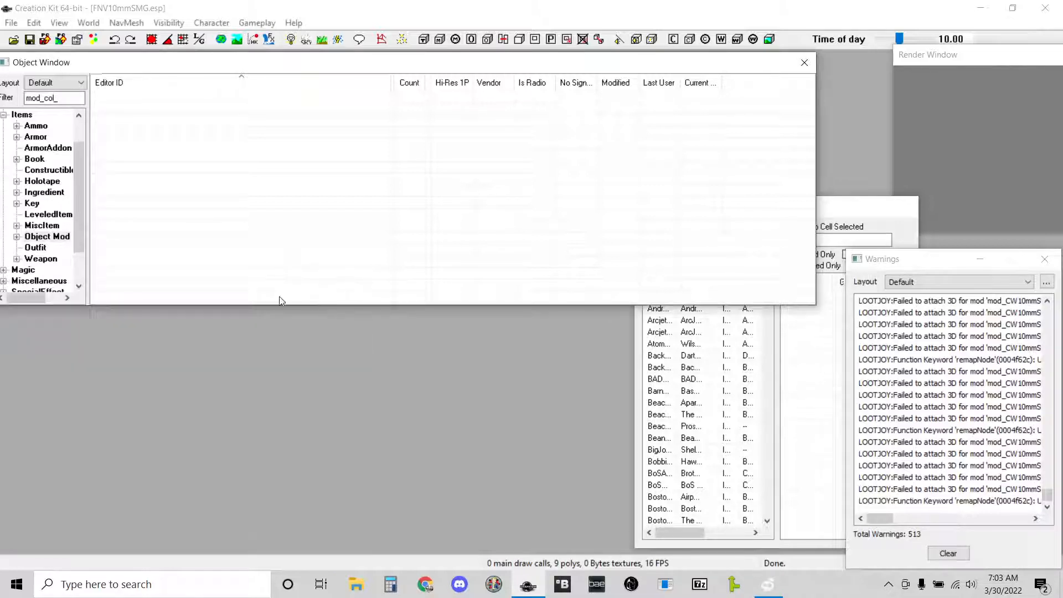
# Clear the Object Window's filter, list the weapon records, and open F4CW10mmSMG.
pyautogui.click(70, 96)
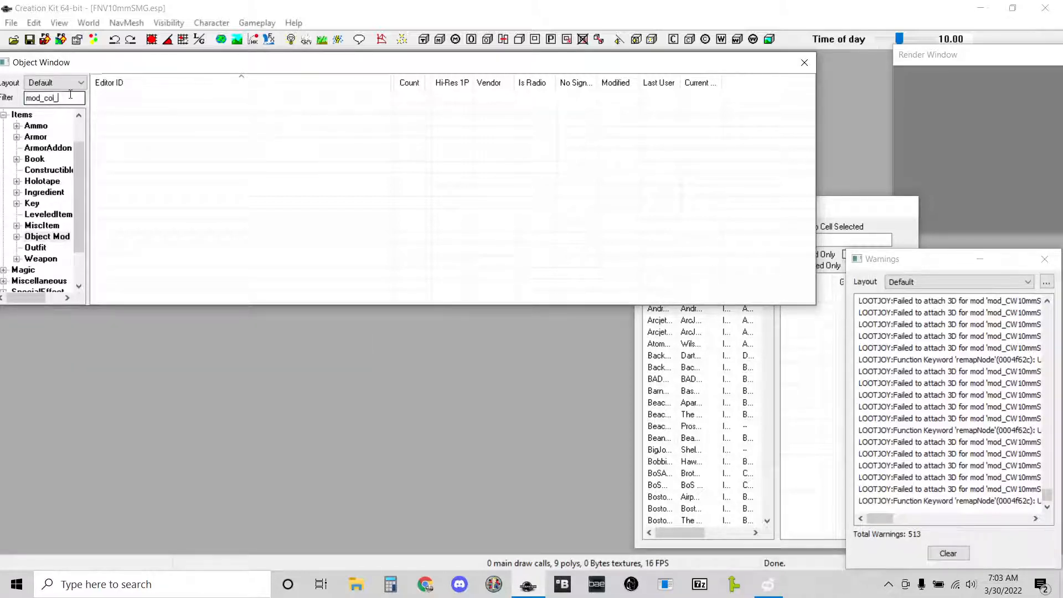
pyautogui.doubleClick(70, 97)
pyautogui.press('BackSpace')
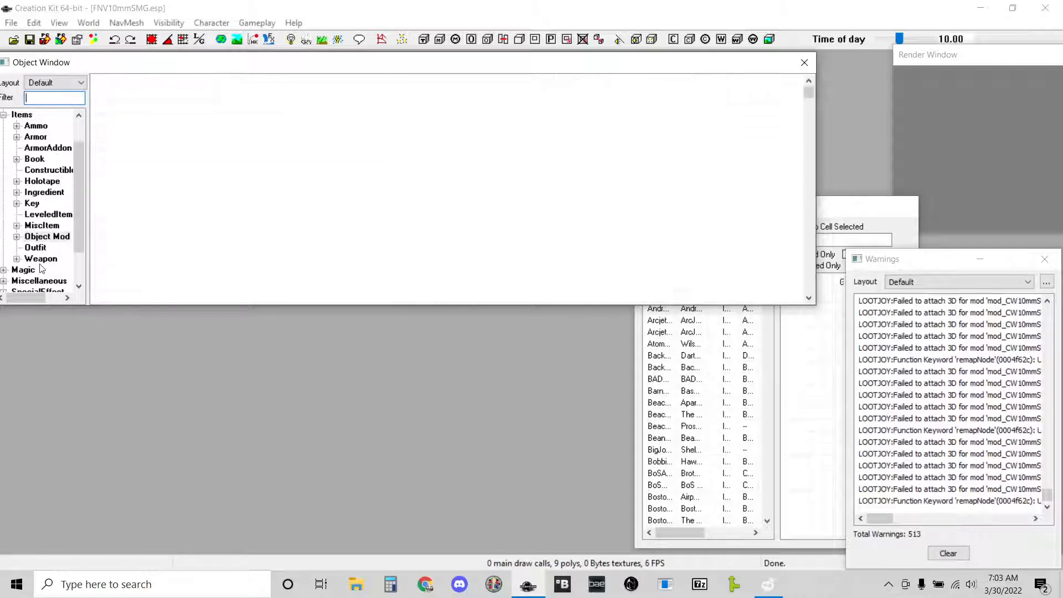
pyautogui.click(40, 259)
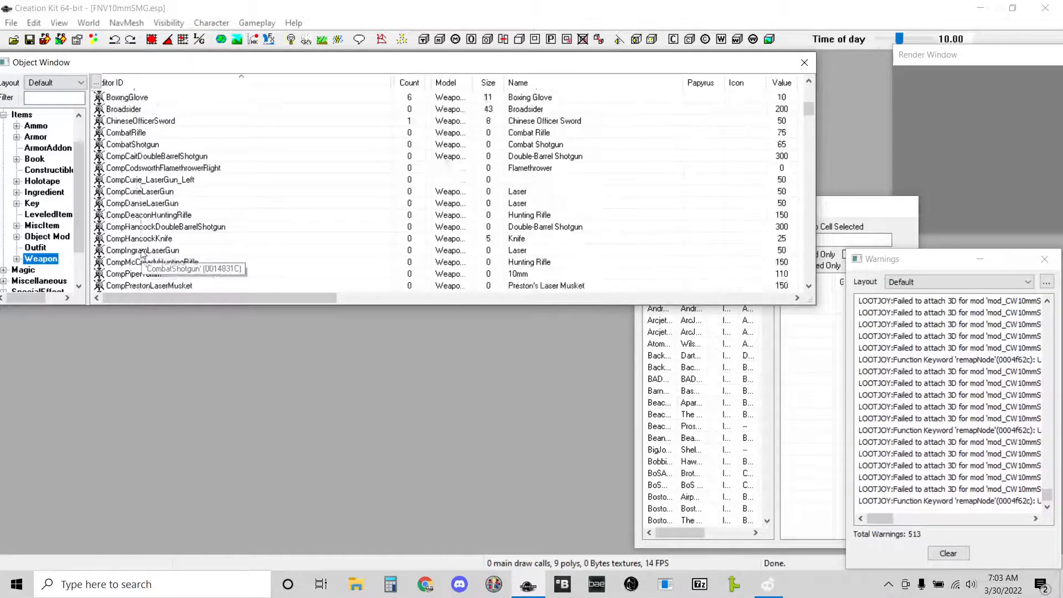
pyautogui.scroll(-7, 142, 260)
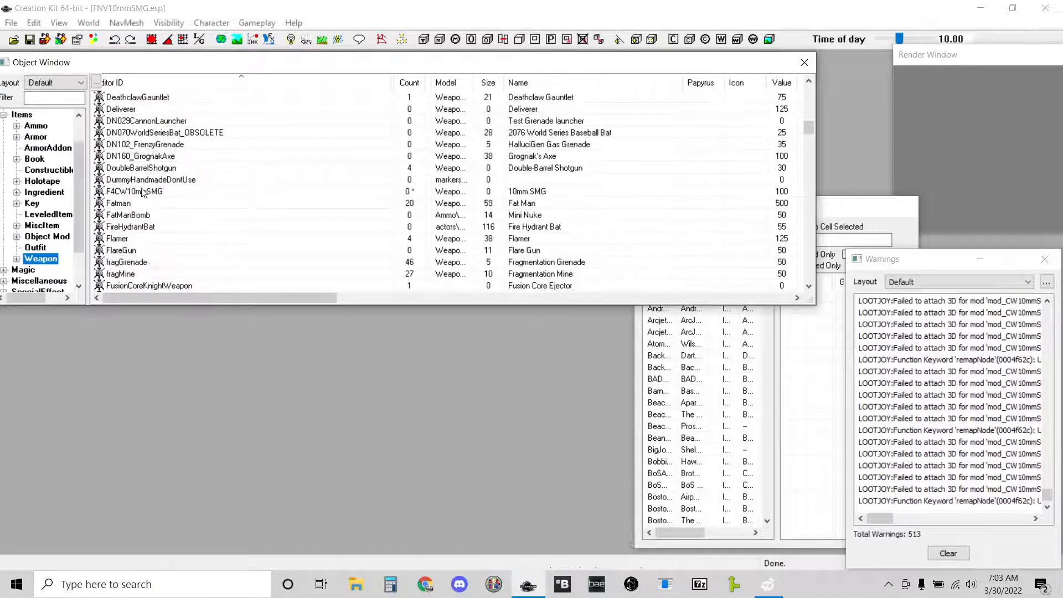
pyautogui.doubleClick(140, 191)
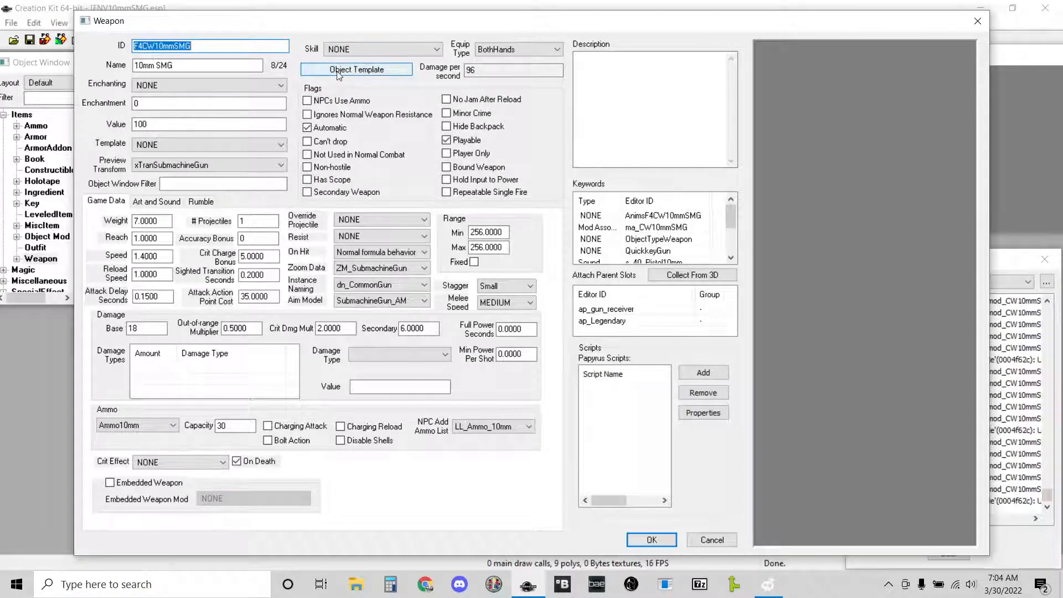
# Examine the object modifiers in the weapon's object template and close the template and the weapon record without changes.
pyautogui.click(338, 70)
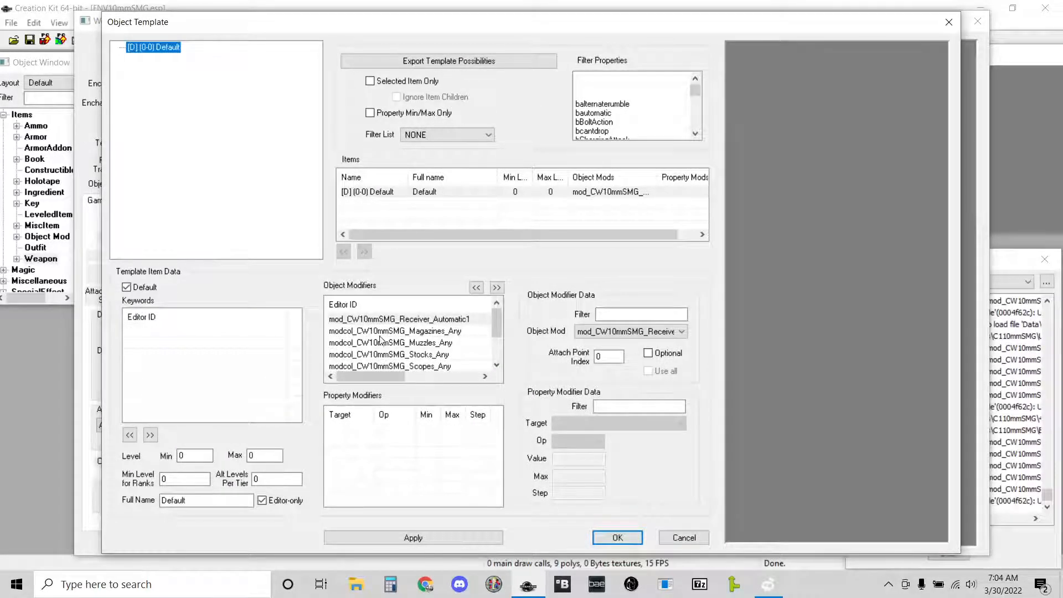
pyautogui.scroll(-1, 383, 339)
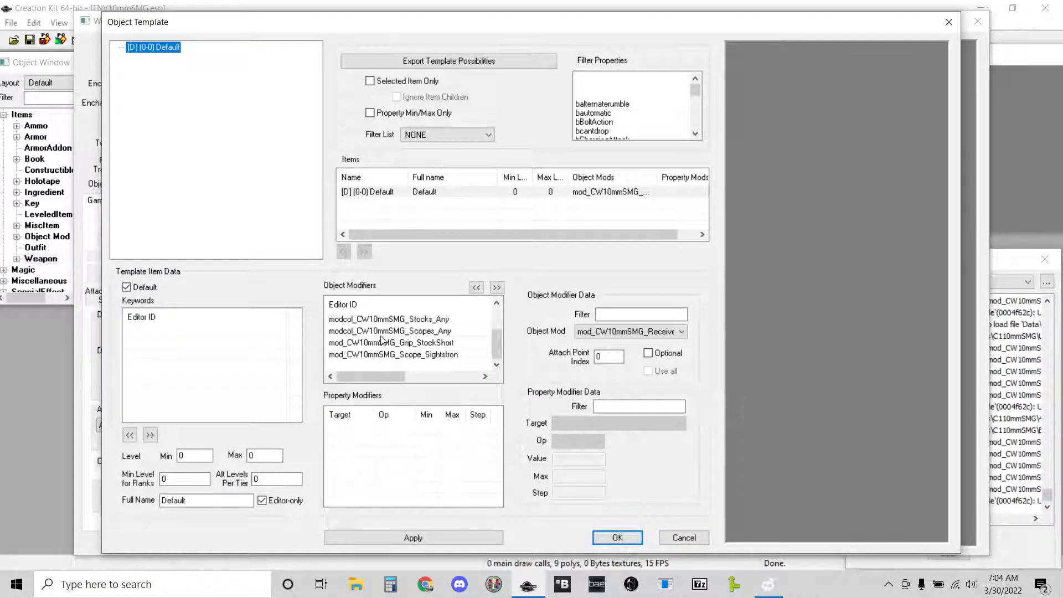
pyautogui.scroll(1, 366, 346)
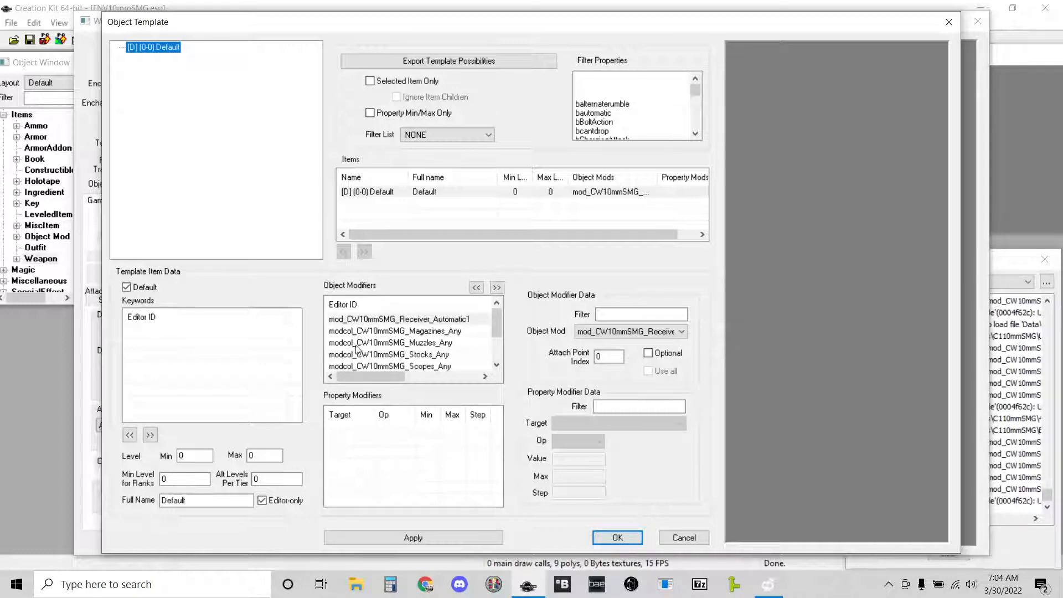
pyautogui.click(669, 540)
pyautogui.click(694, 539)
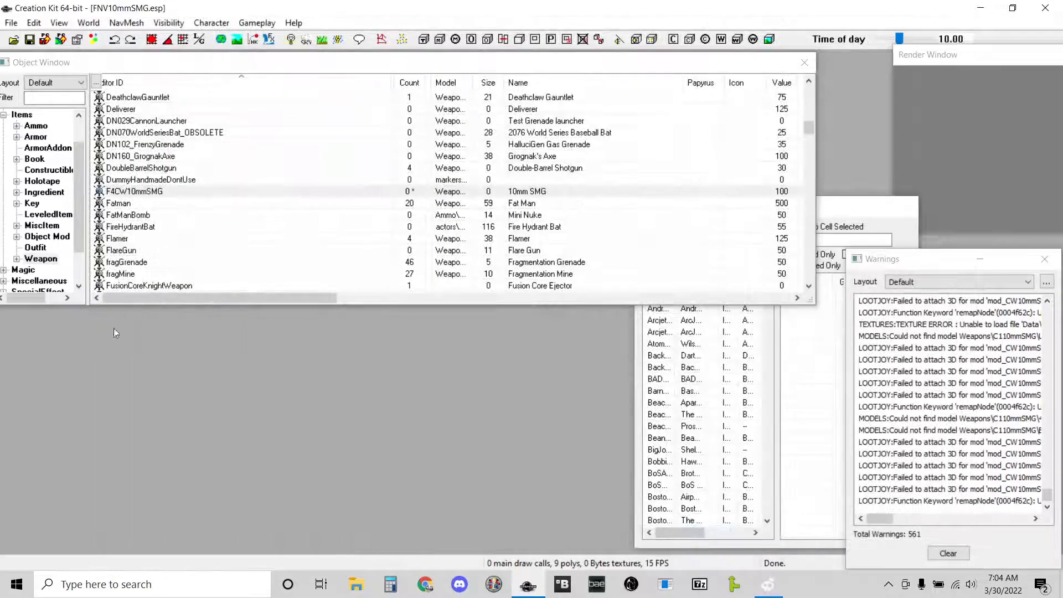
# List the Object Mod records, create a narrower second Object Window below the first, and filter it by mod_CW.
pyautogui.click(48, 247)
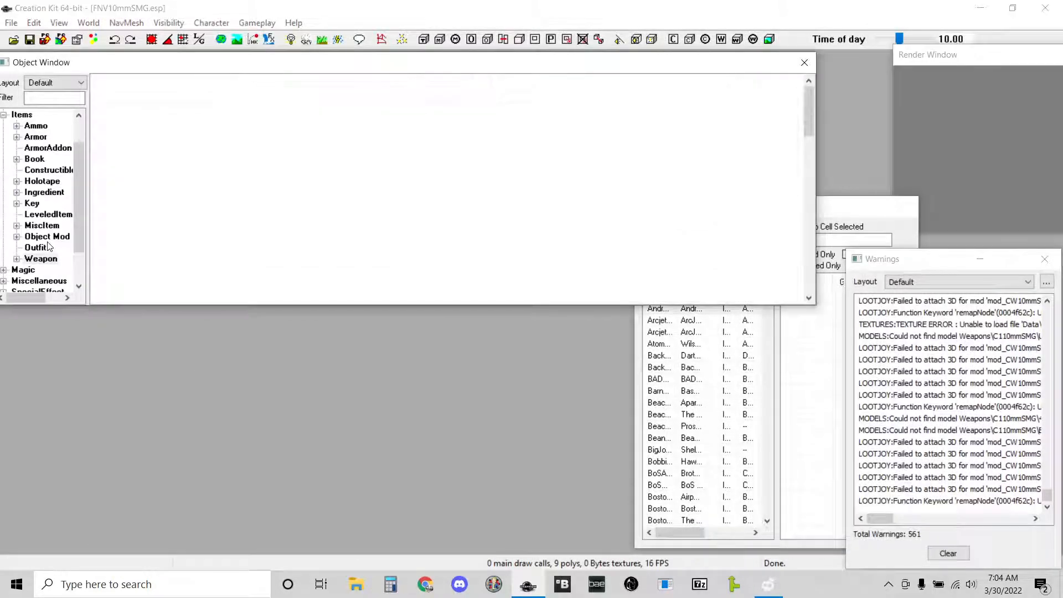
pyautogui.rightClick(176, 203)
pyautogui.click(218, 371)
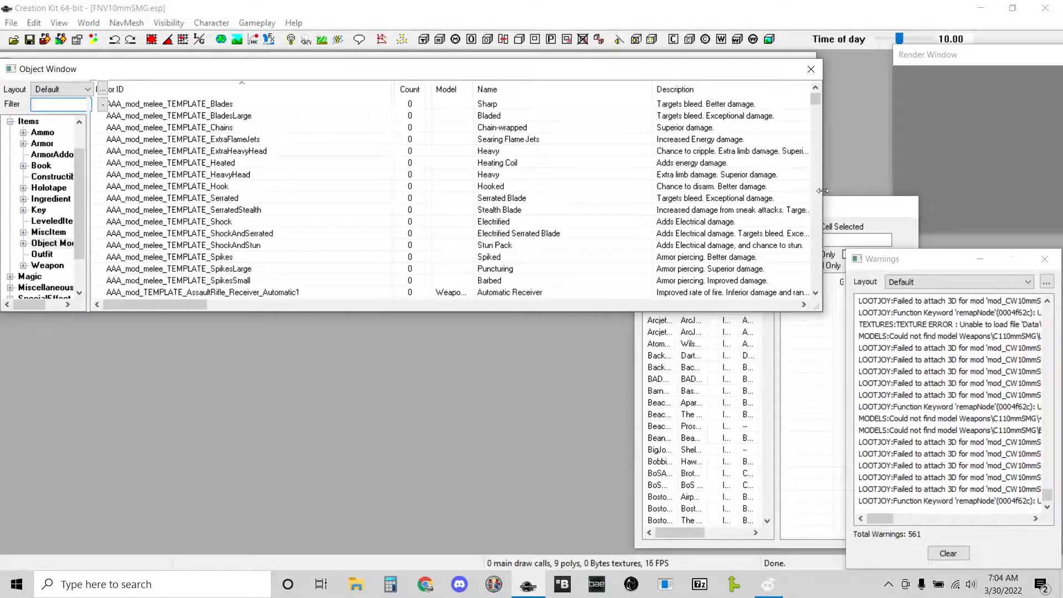
pyautogui.moveTo(821, 178); pyautogui.dragTo(578, 202)
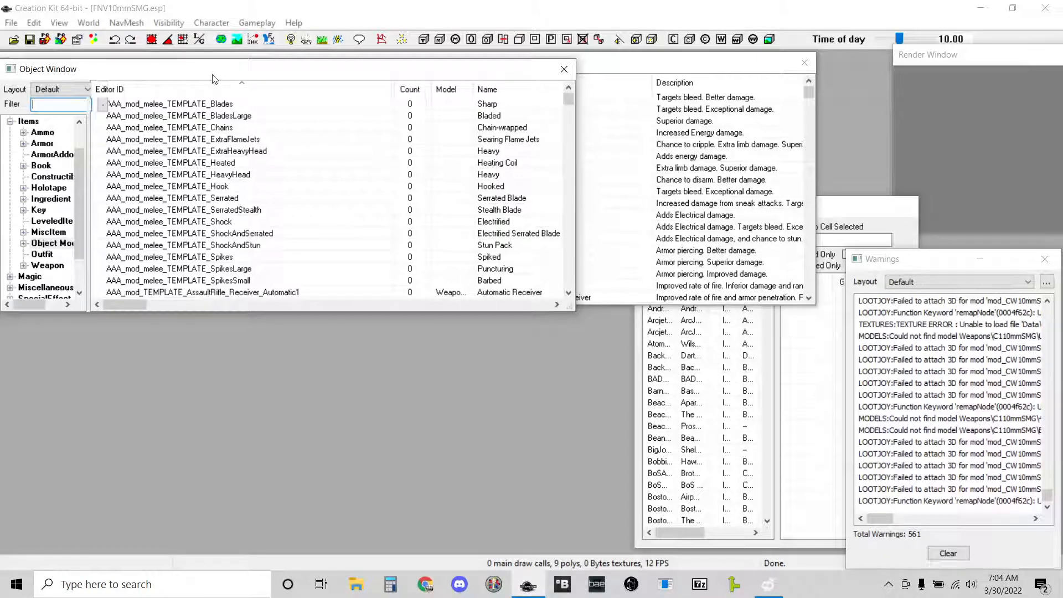
pyautogui.moveTo(209, 75); pyautogui.dragTo(206, 334)
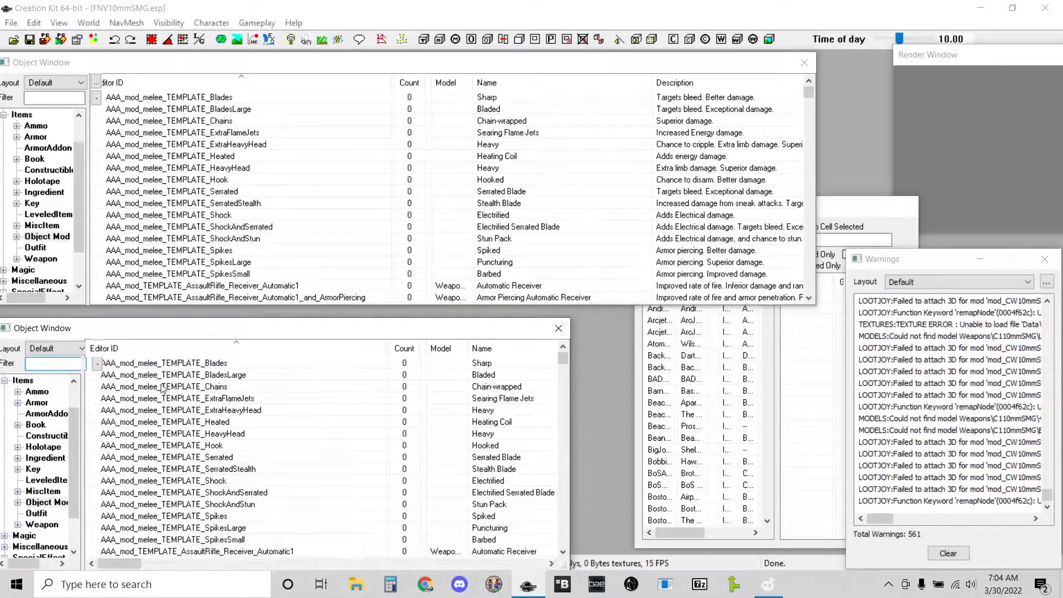
pyautogui.write('mod_')
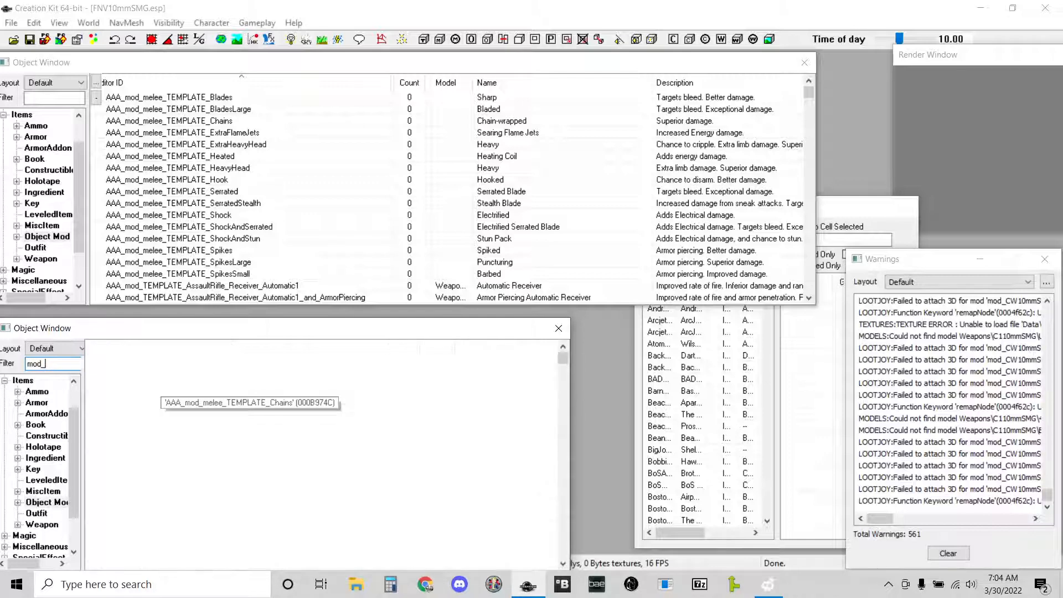
pyautogui.write('CW')
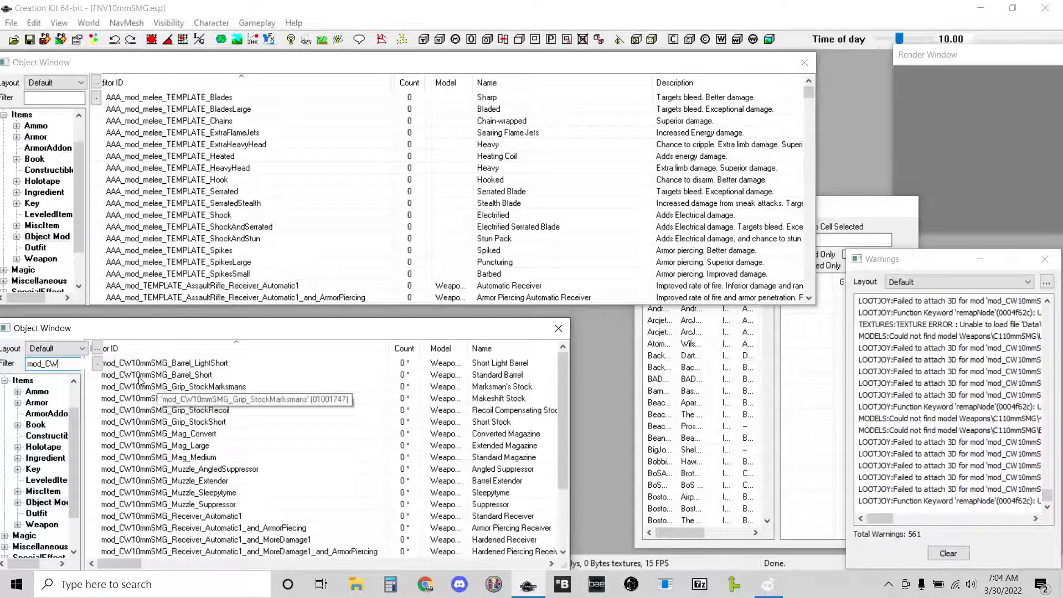
# Filter the first Object Window by mod_col and create a new object mod with the ID mod_col_10mmSMG_Receiver.
pyautogui.click(69, 98)
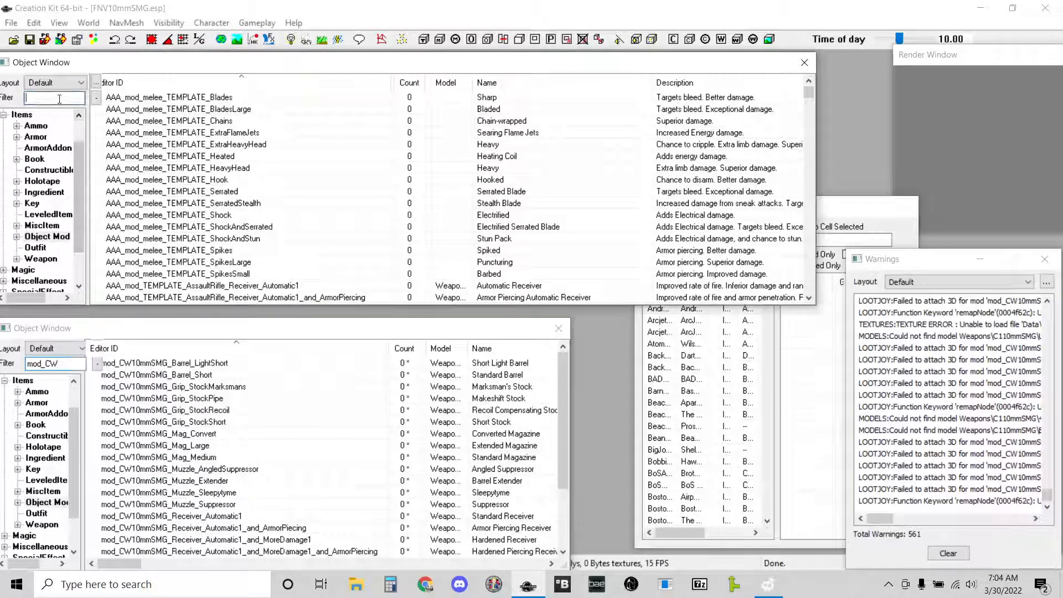
pyautogui.write('mod_col')
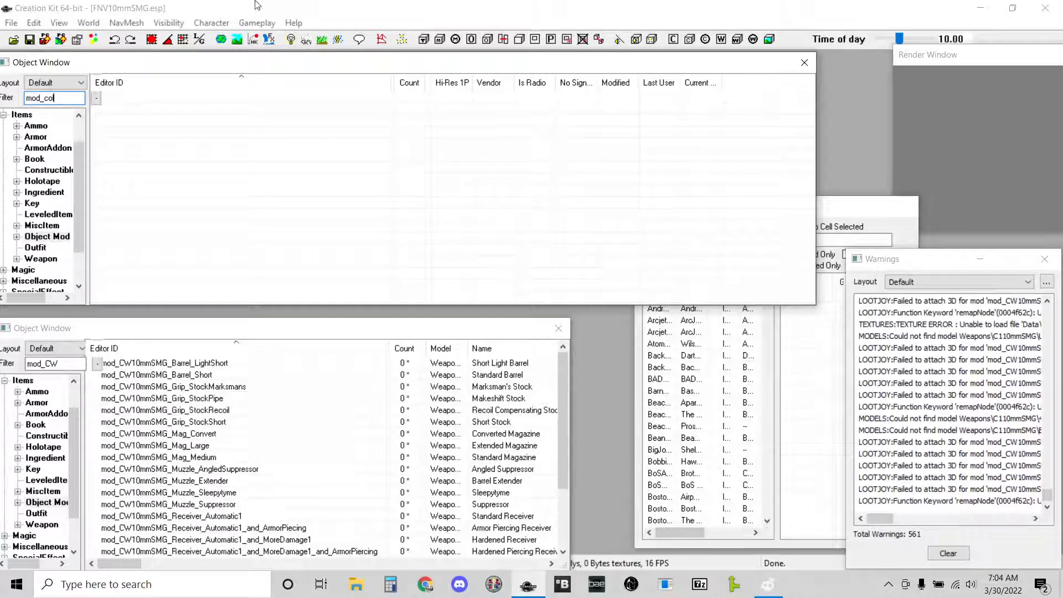
pyautogui.click(47, 236)
pyautogui.click(184, 159)
pyautogui.rightClick(277, 176)
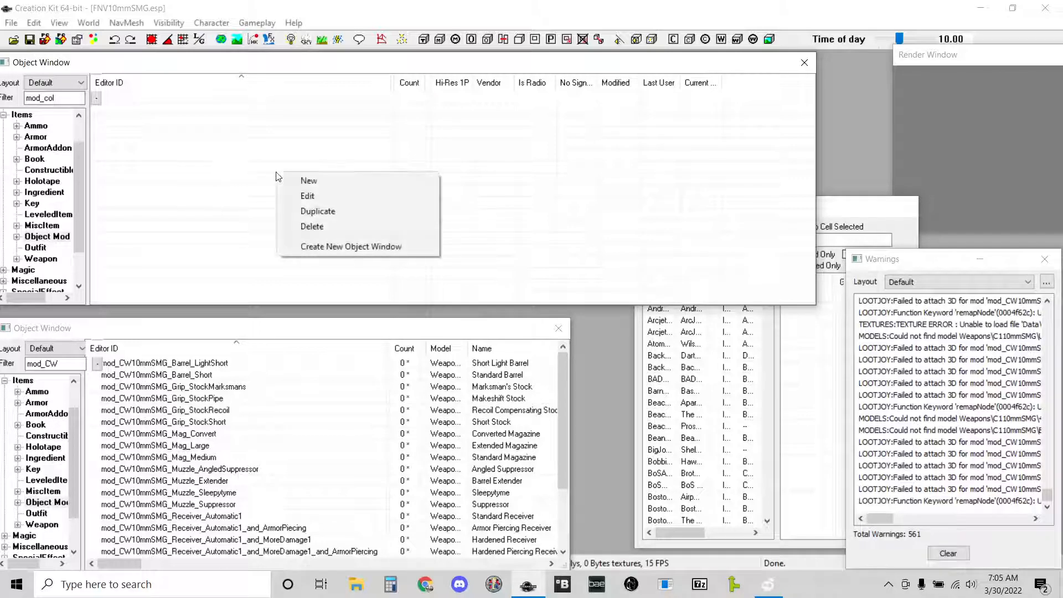
pyautogui.click(308, 181)
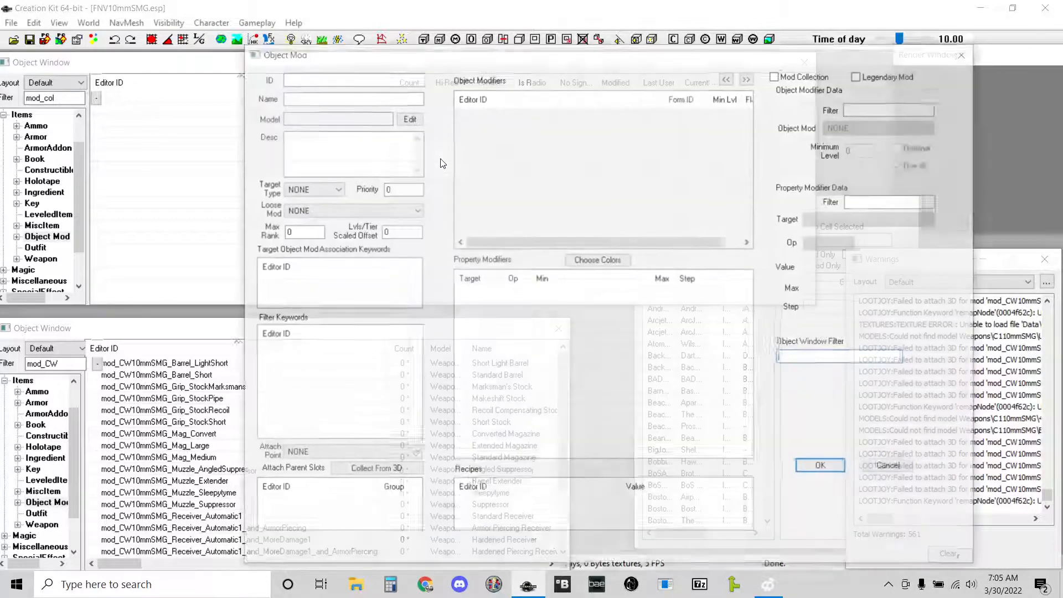
pyautogui.write('mo')
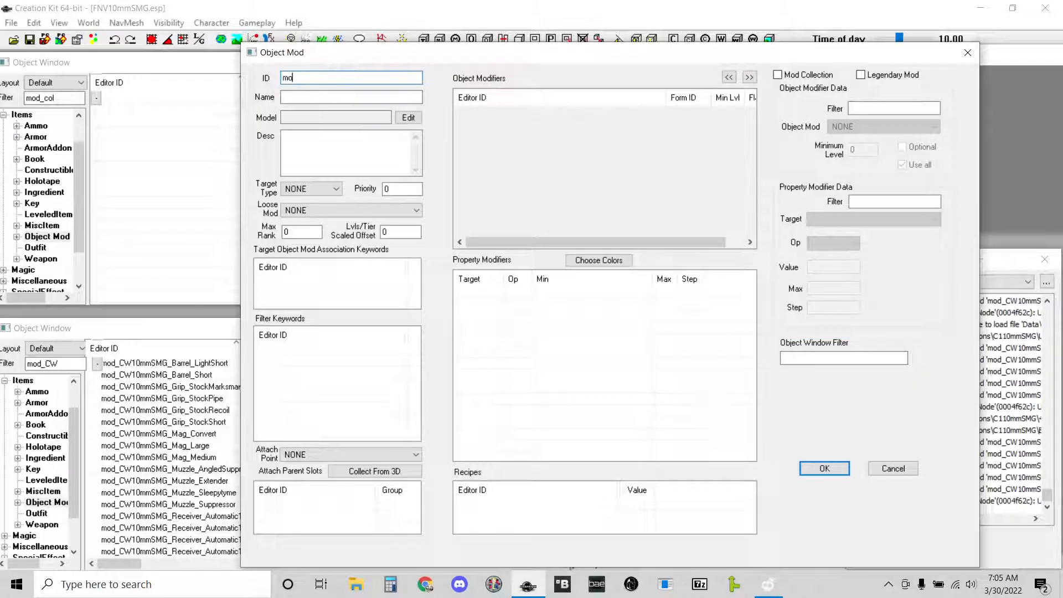
pyautogui.write('d_col_10mmSMG_Receiver')
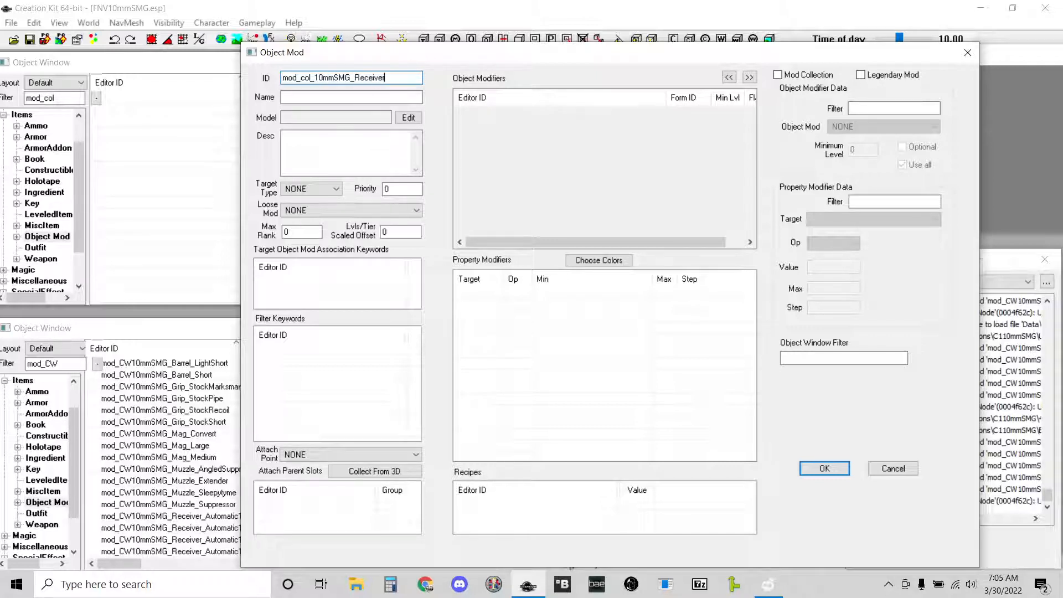
# Mark the new receiver record as a mod collection and set its target type to Weapon.
pyautogui.click(788, 77)
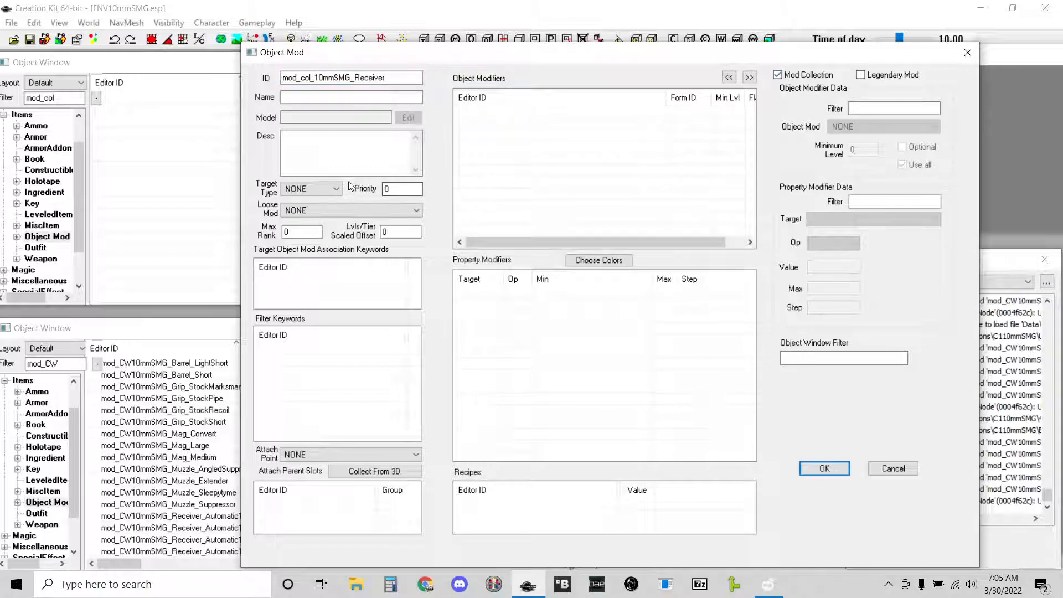
pyautogui.click(310, 189)
pyautogui.click(302, 238)
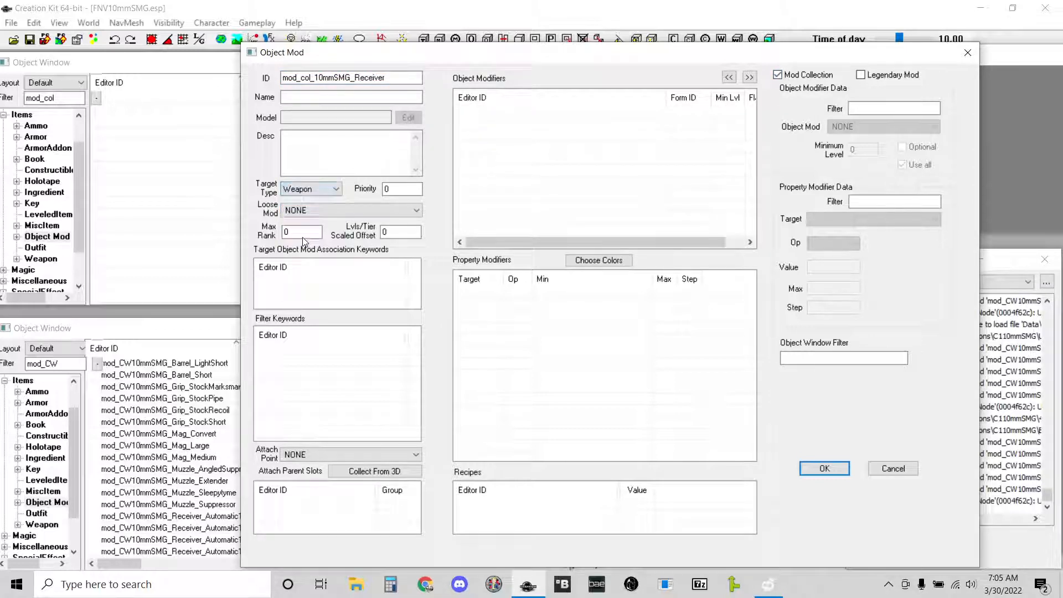
# Check which attach point mod_CW10mmSMG_Receiver_Automatic1 uses, close it, and return to the receiver collection record.
pyautogui.click(321, 454)
pyautogui.click(166, 335)
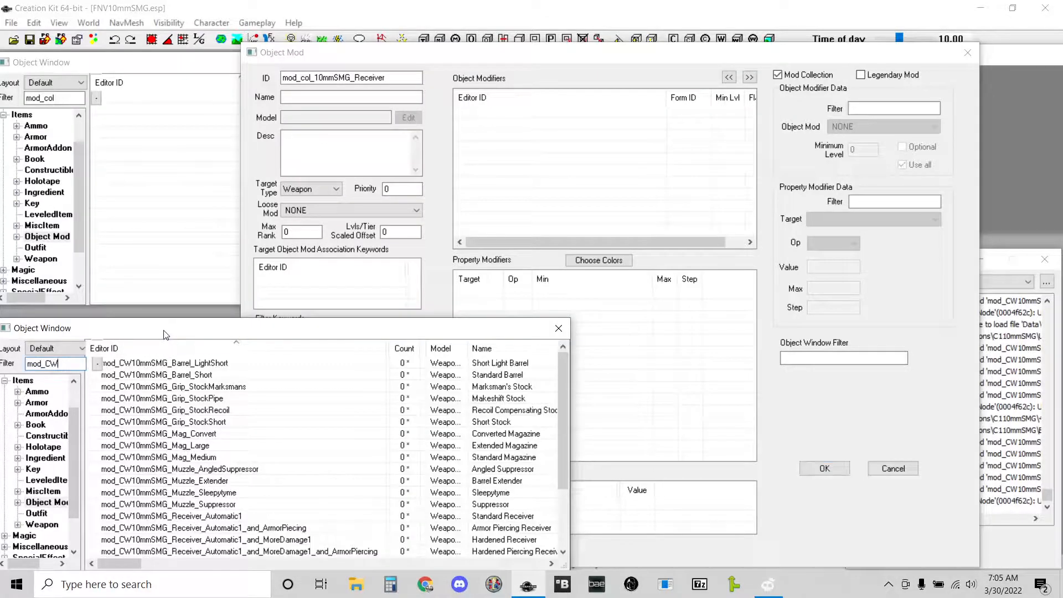
pyautogui.moveTo(165, 334); pyautogui.dragTo(151, 334)
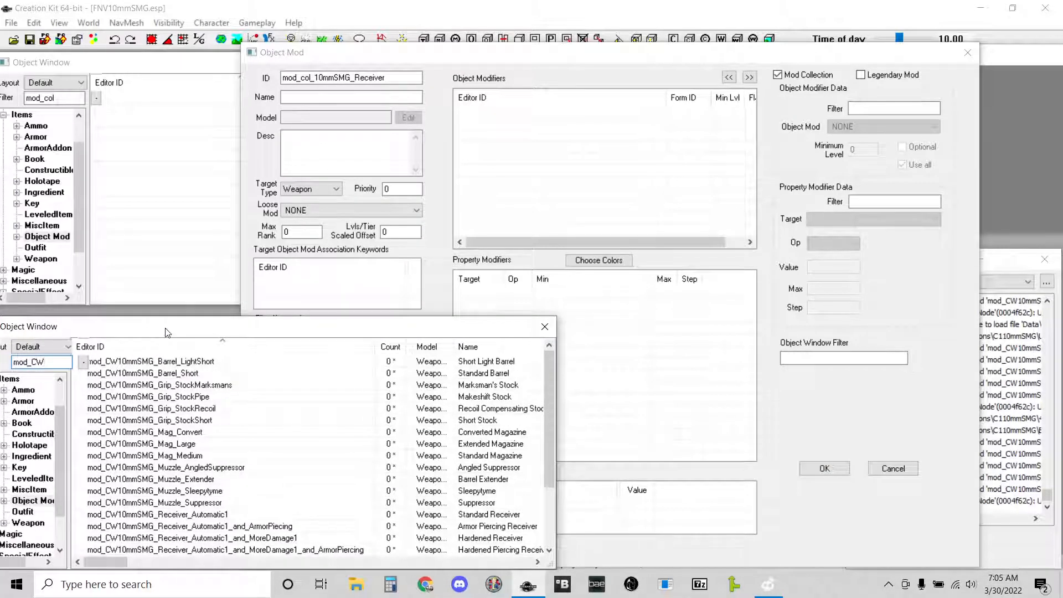
pyautogui.scroll(-1, 230, 423)
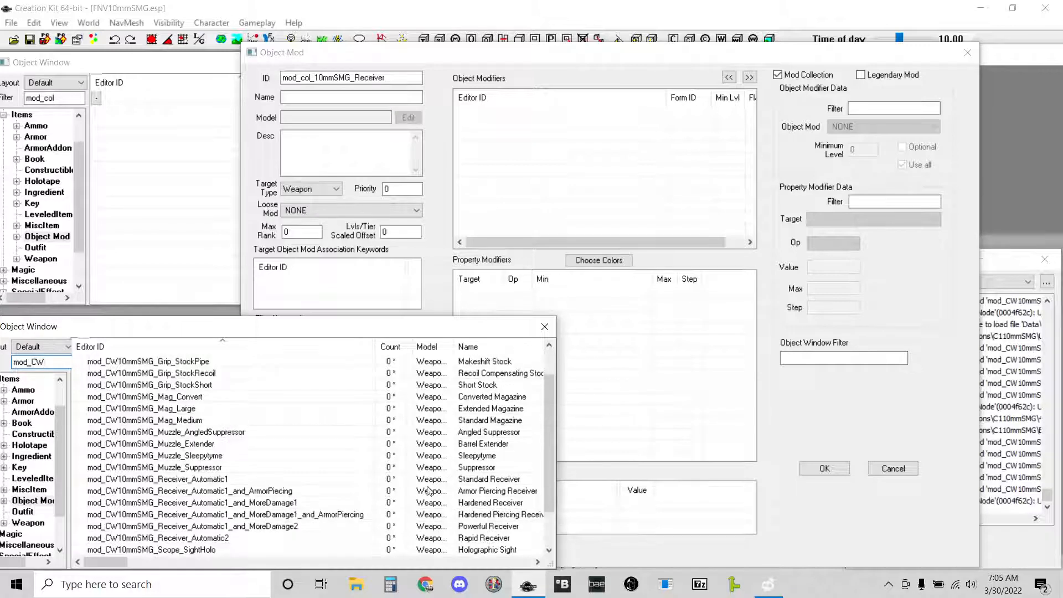
pyautogui.click(227, 479)
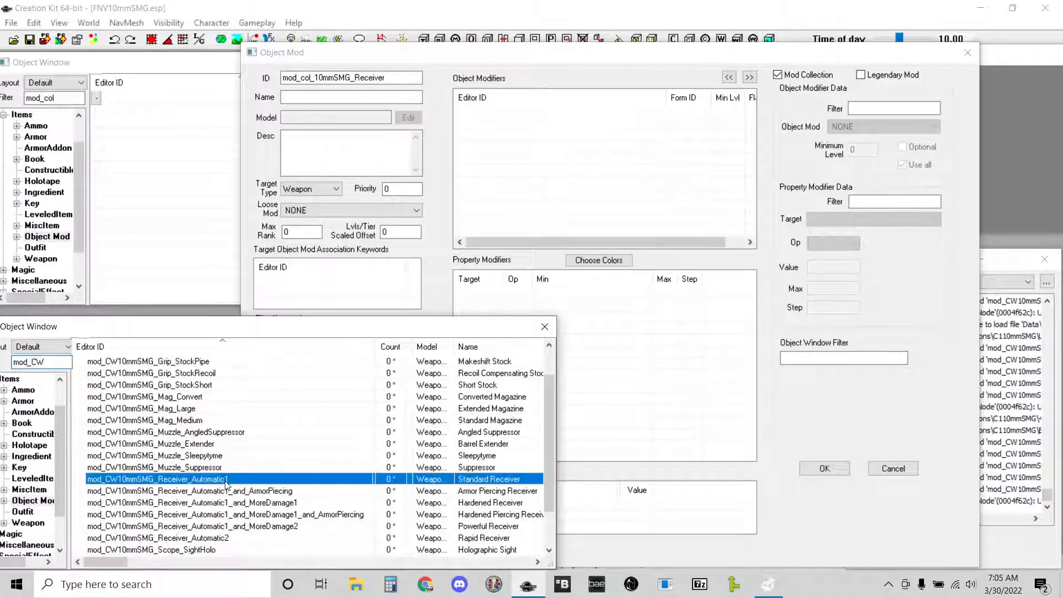
pyautogui.doubleClick(227, 479)
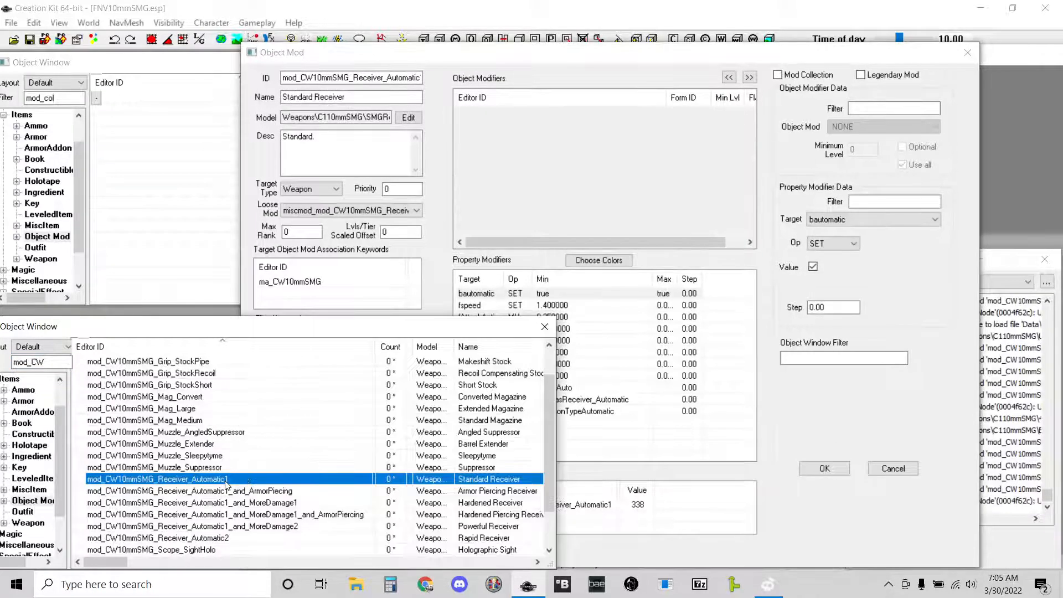
pyautogui.click(797, 532)
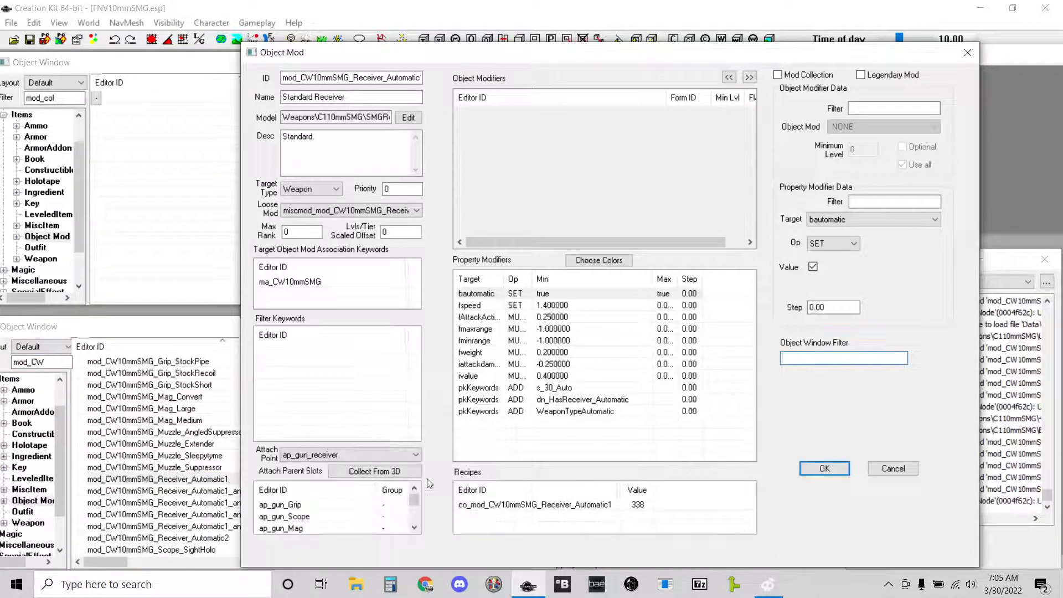
pyautogui.click(821, 470)
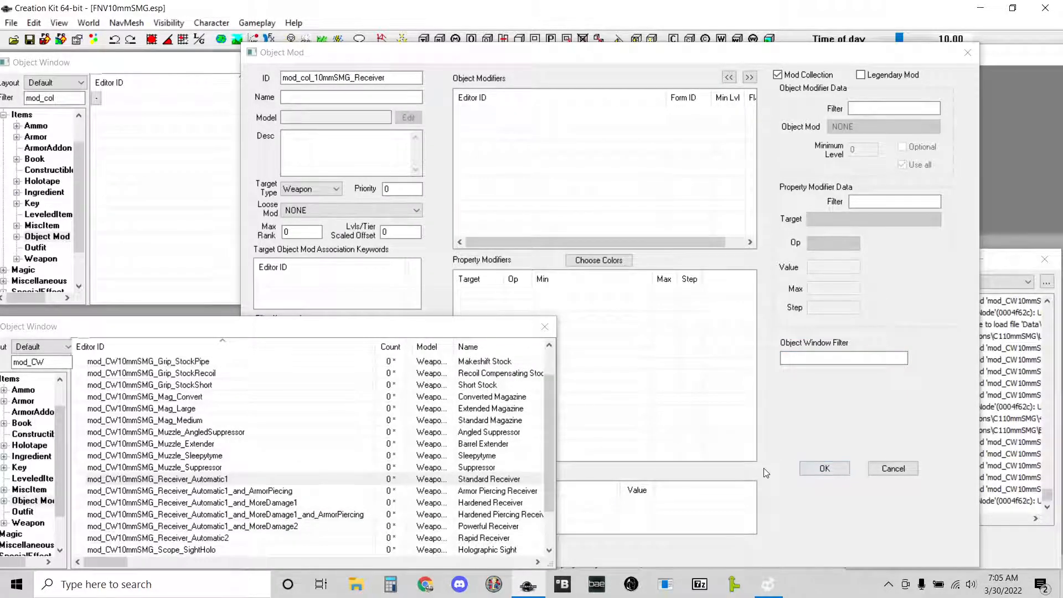
pyautogui.click(763, 467)
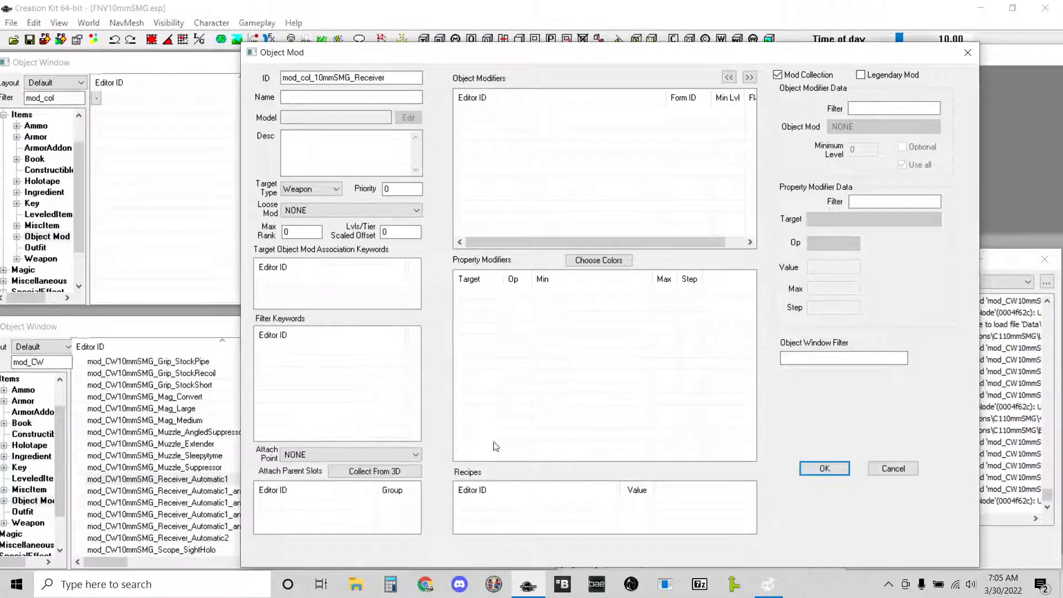
# Set the receiver collection's attach point to ap_gun_receiver.
pyautogui.click(367, 454)
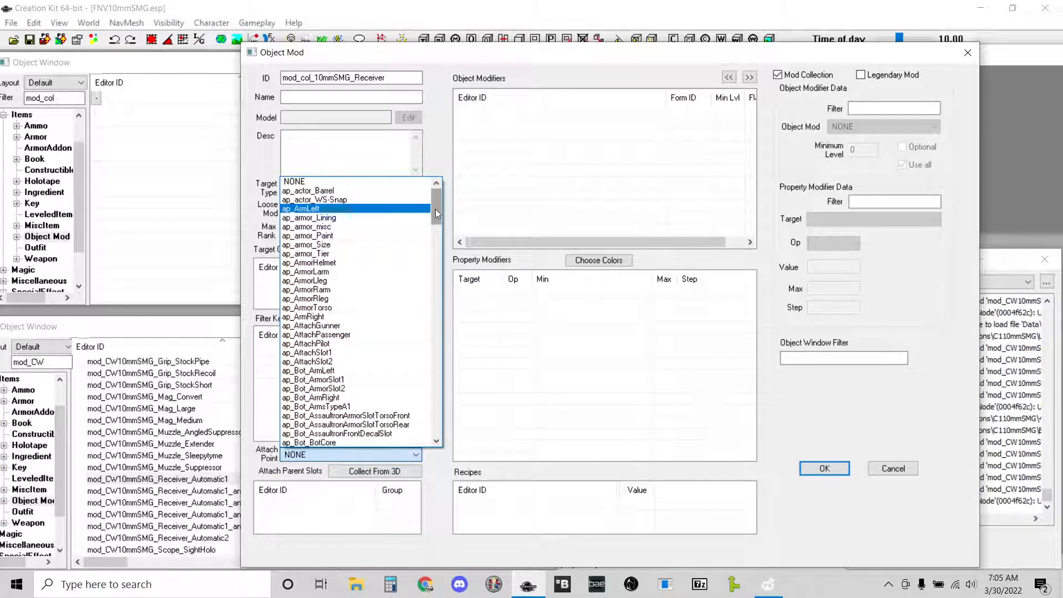
pyautogui.moveTo(435, 208); pyautogui.dragTo(443, 330)
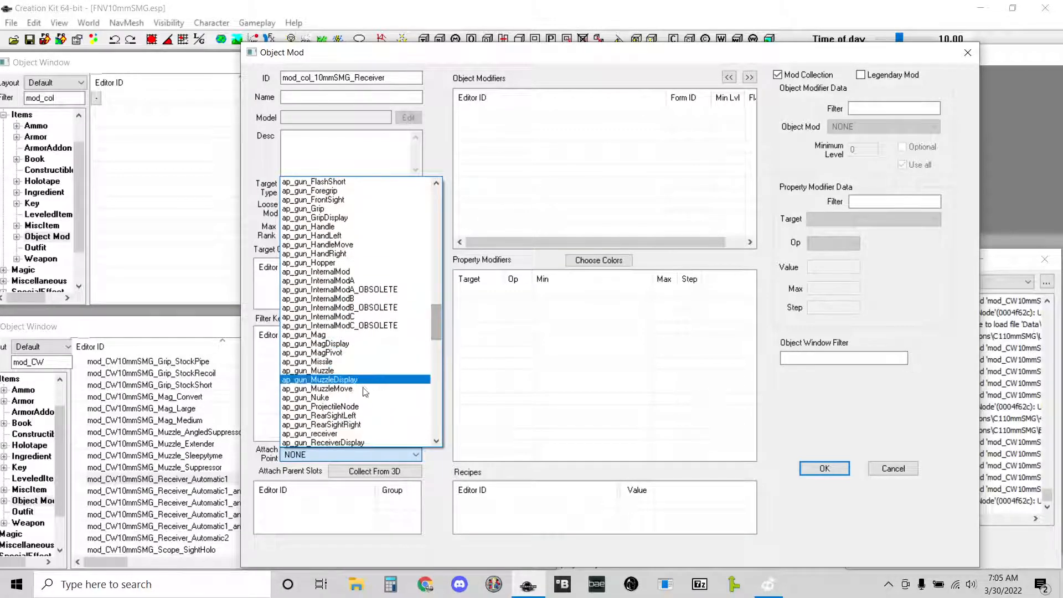
pyautogui.click(318, 433)
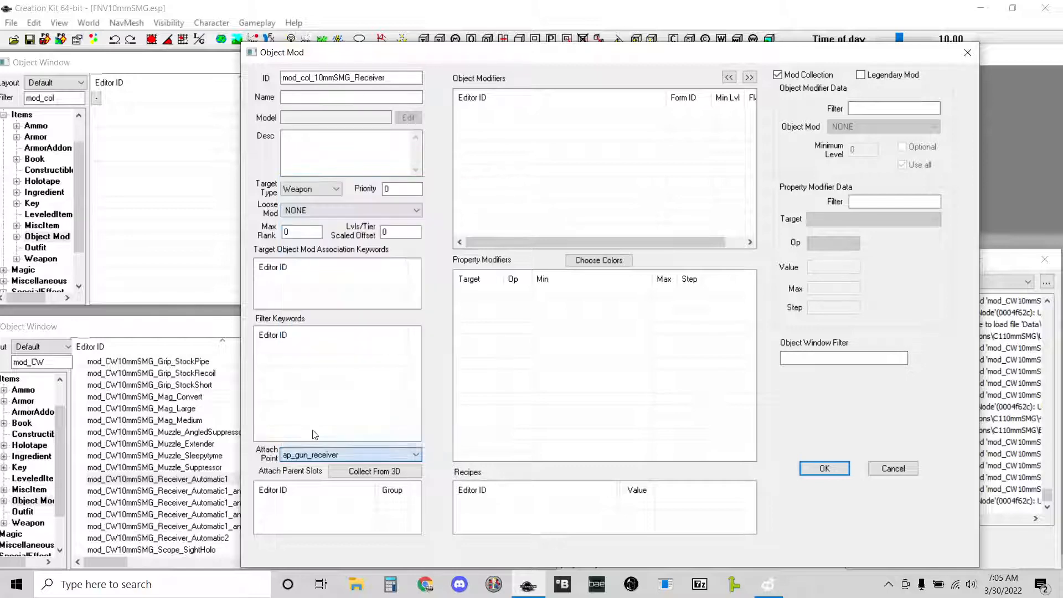
# Add all mod_CW10mmSMG_Receiver records, from Automatic1 through Automatic2, to the collection's object modifiers and save the record.
pyautogui.click(118, 331)
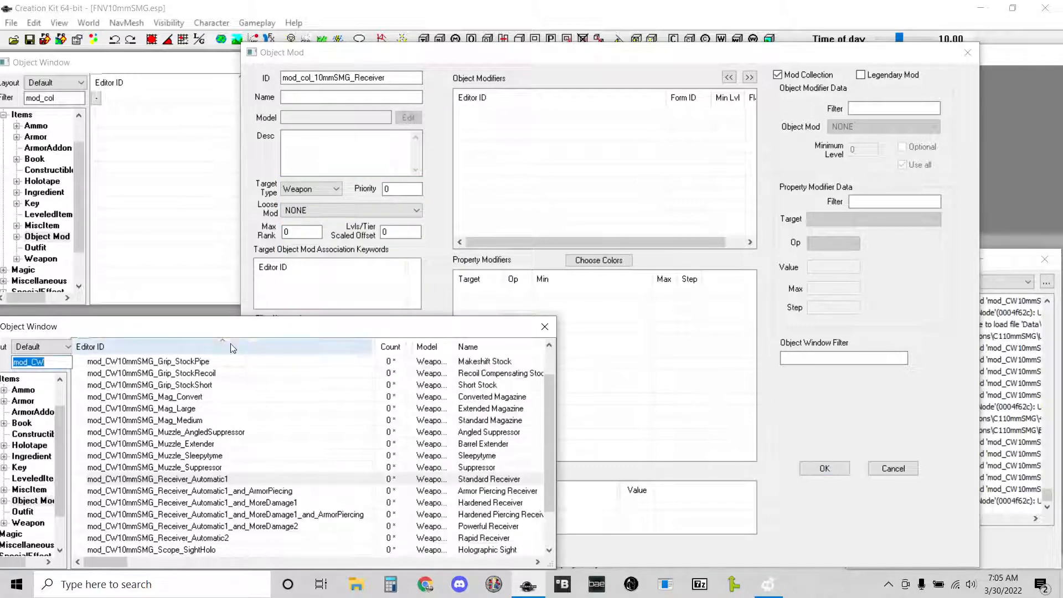
pyautogui.moveTo(422, 501); pyautogui.dragTo(224, 479)
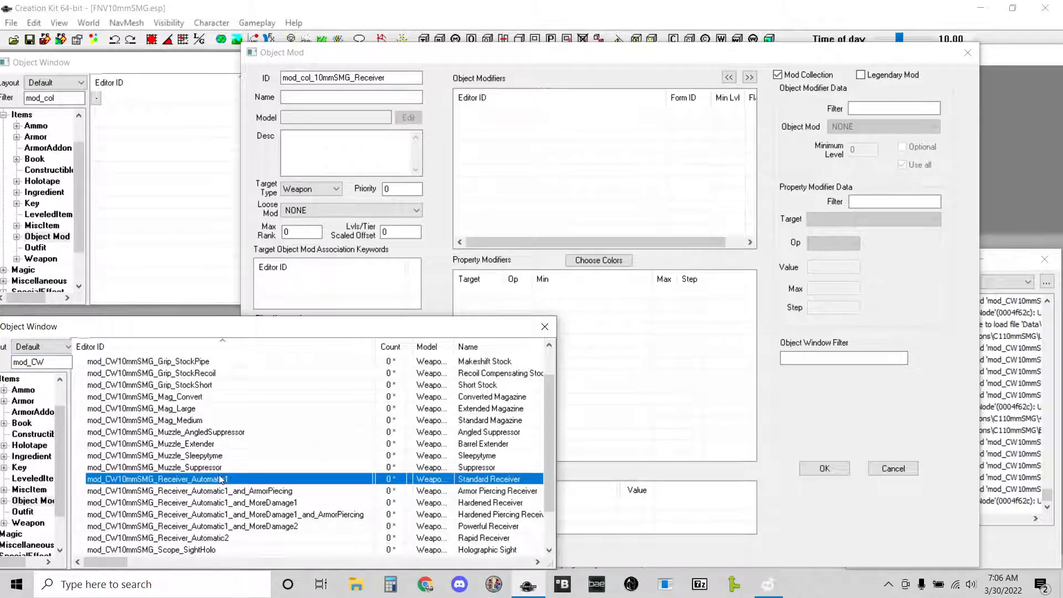
pyautogui.scroll(-1, 224, 480)
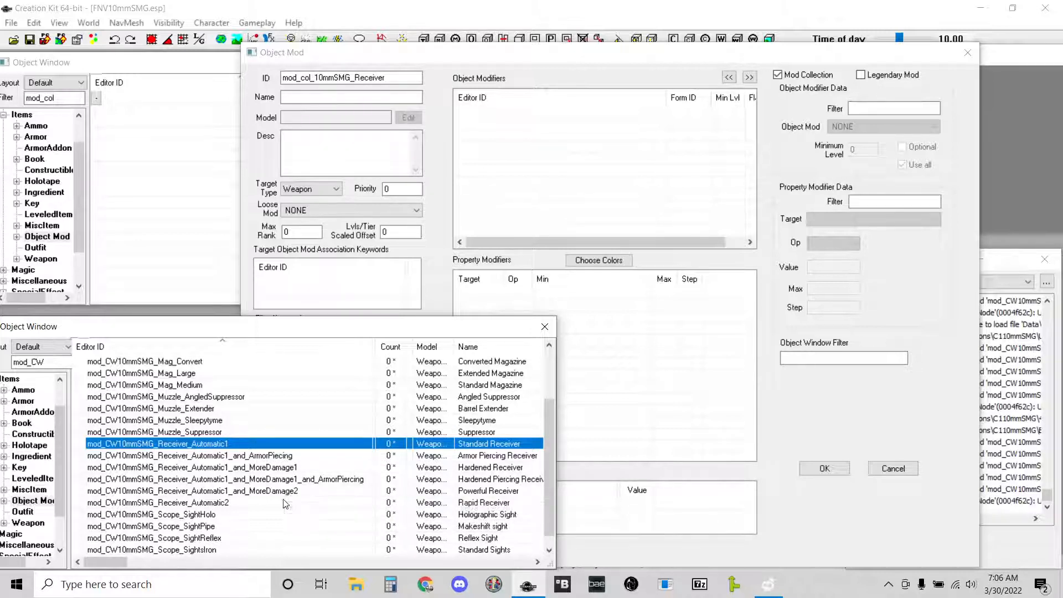
pyautogui.keyDown('shift'); pyautogui.click(219, 502); pyautogui.keyUp('shift')
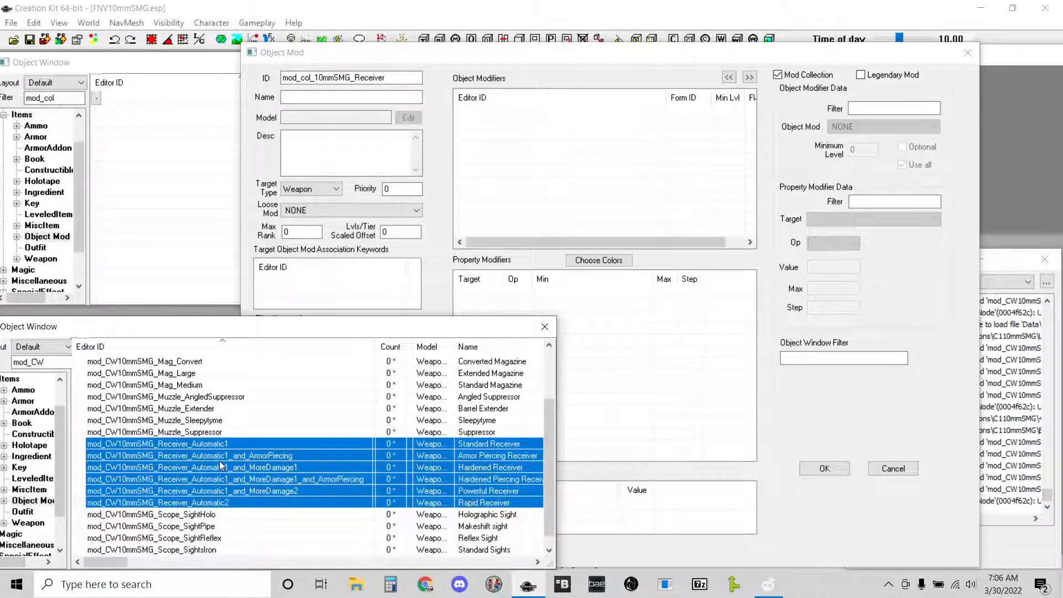
pyautogui.moveTo(220, 465); pyautogui.dragTo(550, 170)
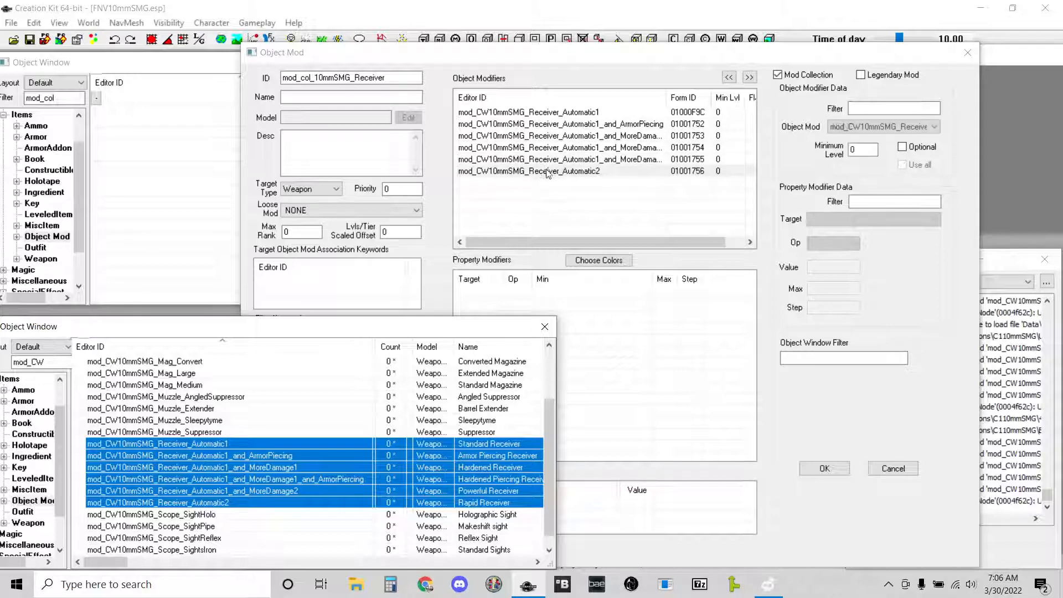
pyautogui.click(799, 398)
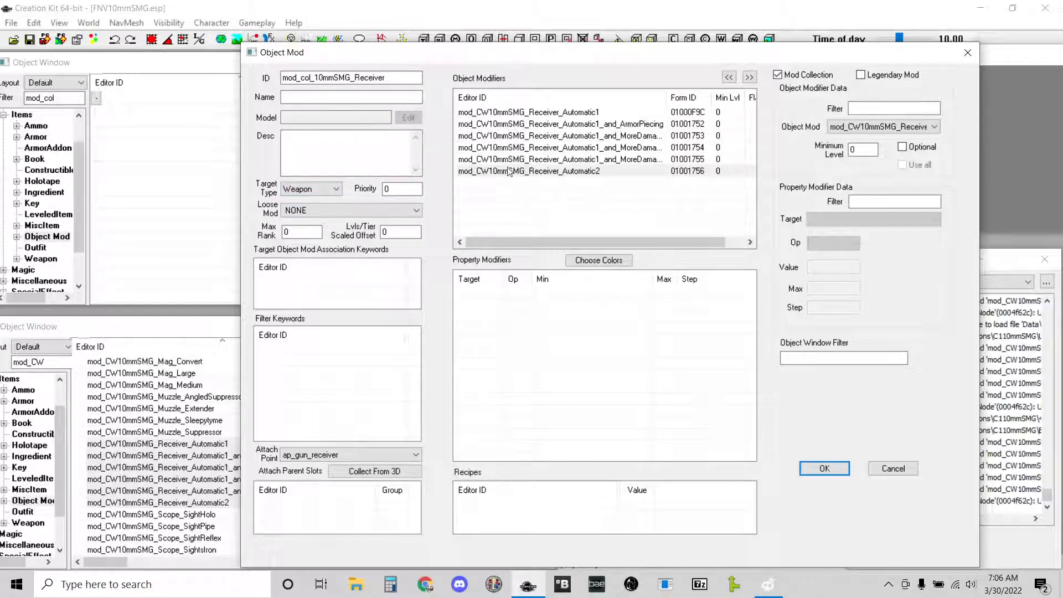
pyautogui.click(822, 468)
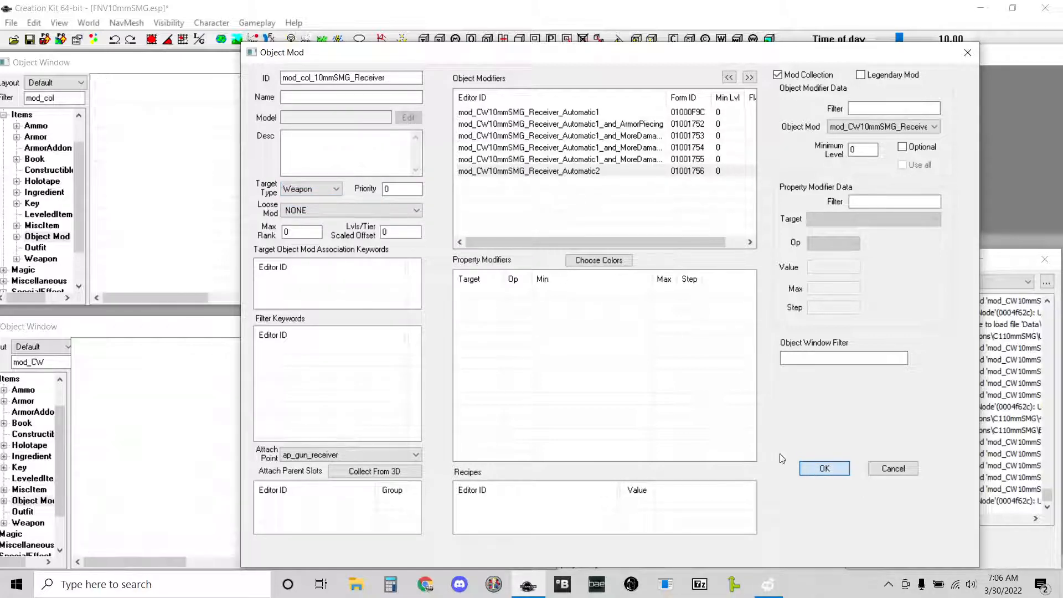
# Create a new object mod with the ID mod_col_10mmSMG_Scope, marked as a mod collection with target type Weapon.
pyautogui.rightClick(166, 191)
pyautogui.click(183, 195)
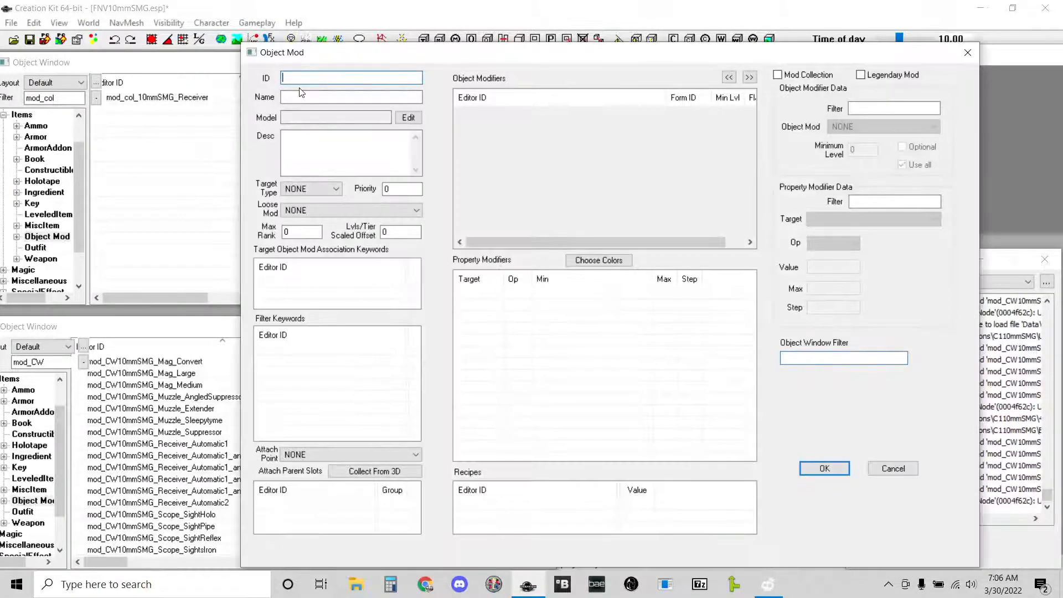
pyautogui.write('mod_col_10mmSMG+')
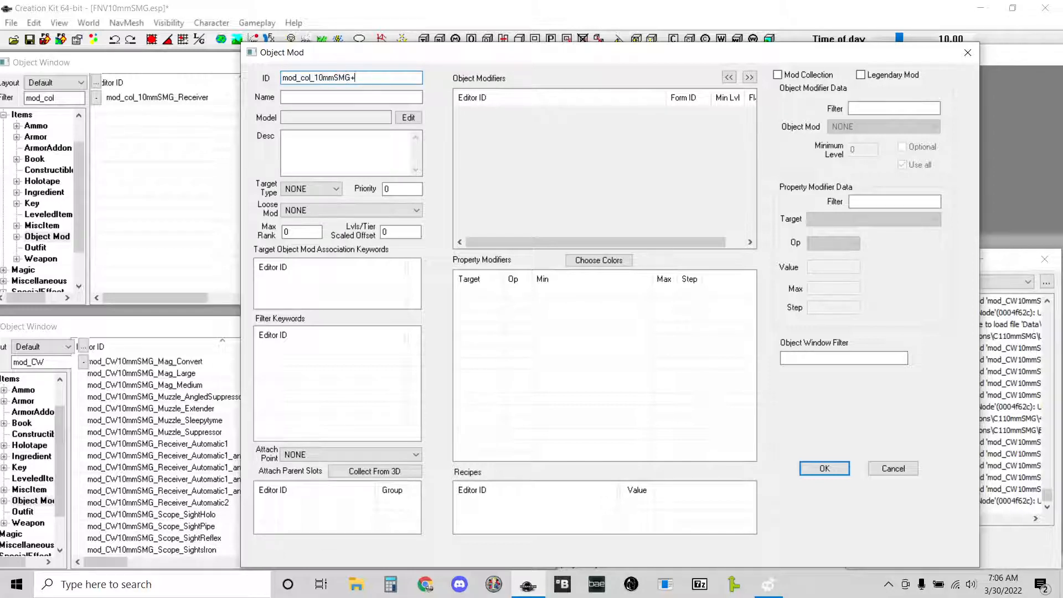
pyautogui.press('BackSpace')
pyautogui.write('_Scope')
pyautogui.click(797, 78)
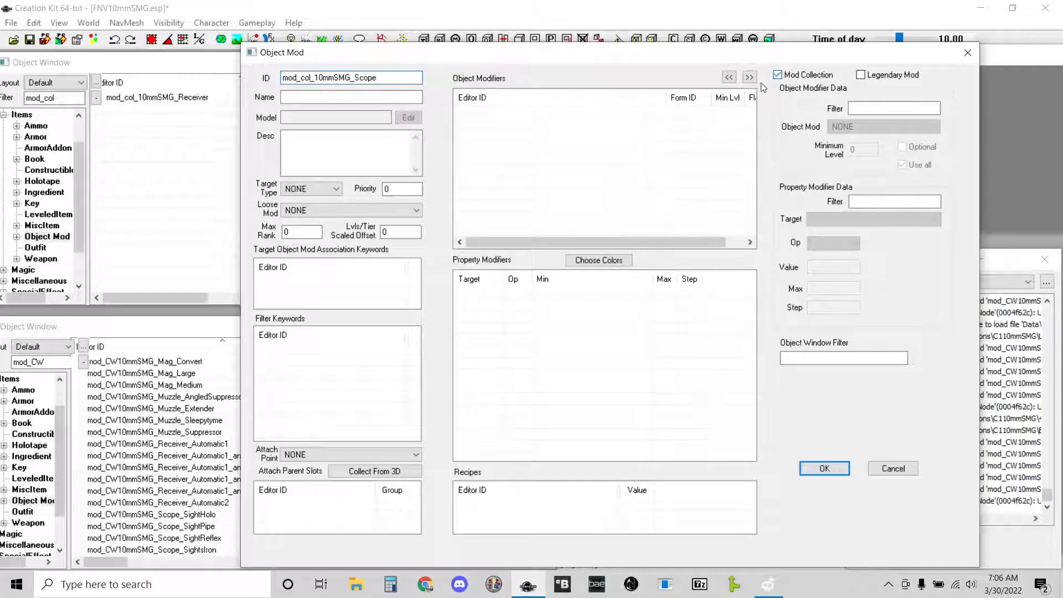
pyautogui.click(330, 191)
pyautogui.click(298, 235)
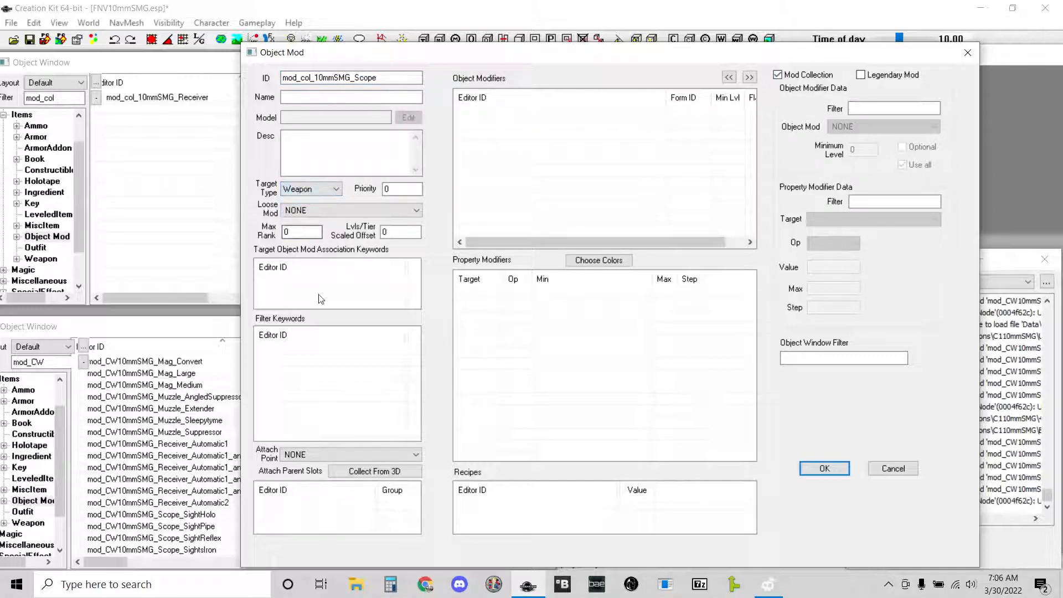
# Check which attach point mod_CW10mmSMG_Scope_SightsIron uses, close it, and return to the scope collection record.
pyautogui.click(232, 471)
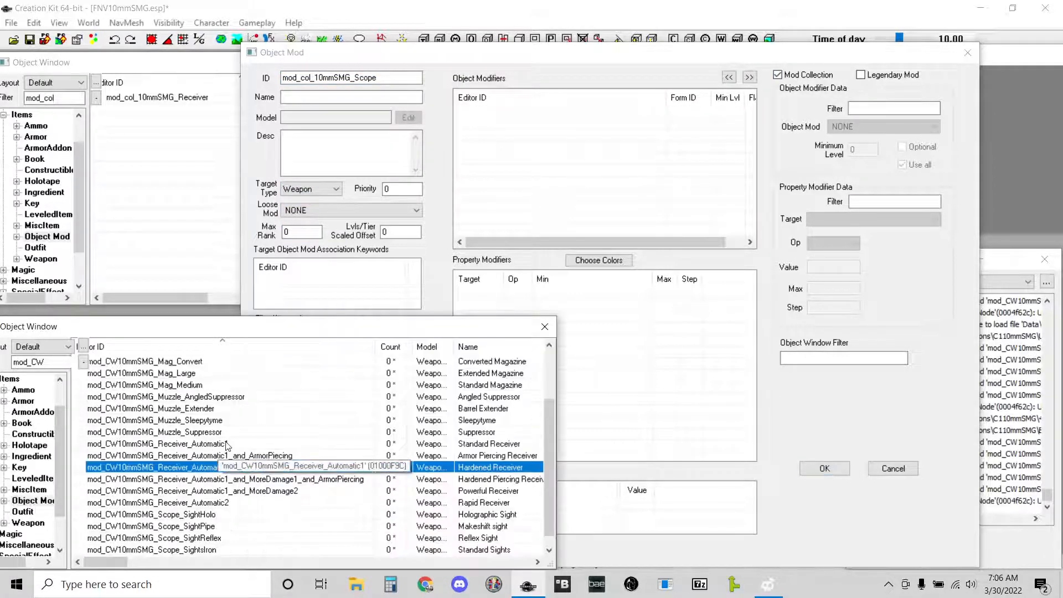
pyautogui.scroll(-1, 219, 461)
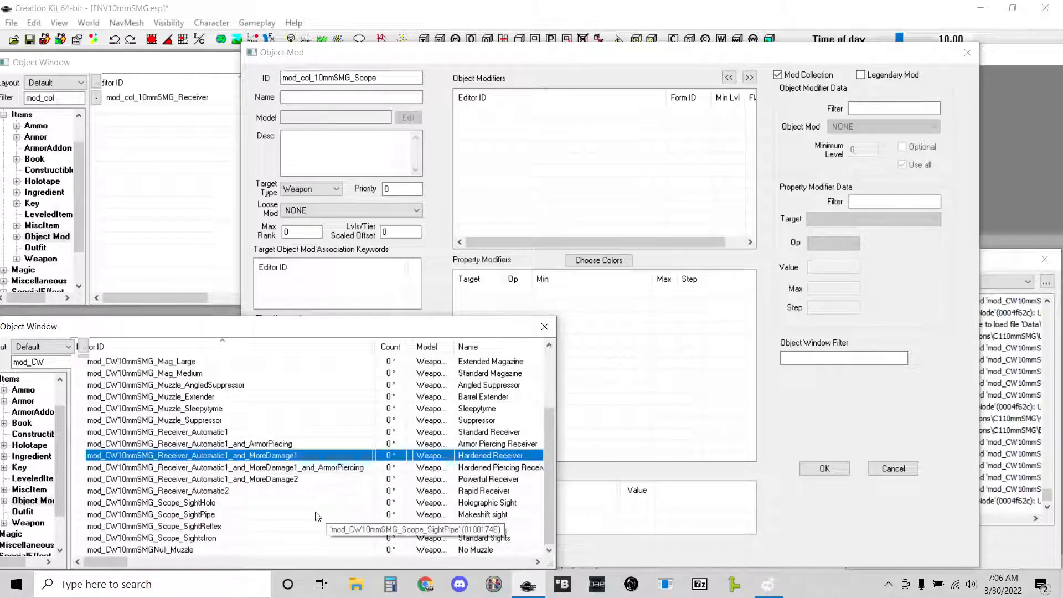
pyautogui.click(224, 538)
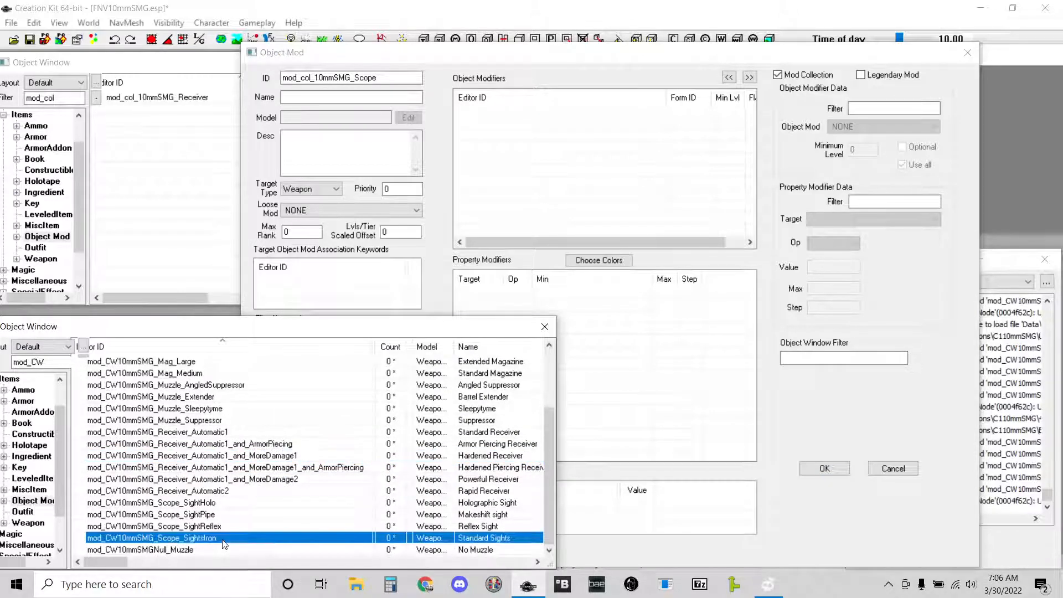
pyautogui.doubleClick(224, 539)
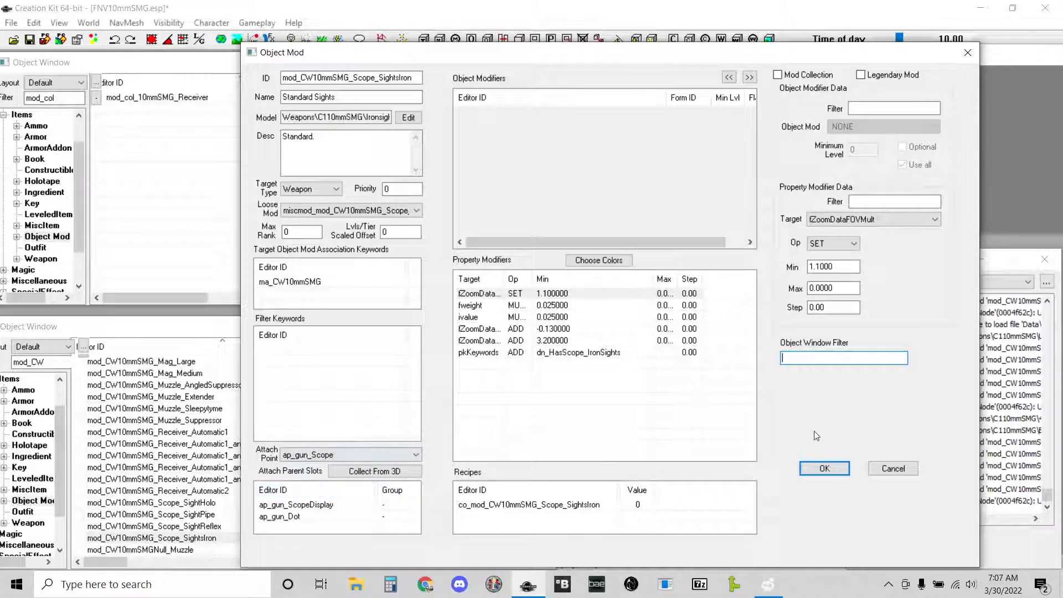
pyautogui.click(824, 468)
pyautogui.click(636, 412)
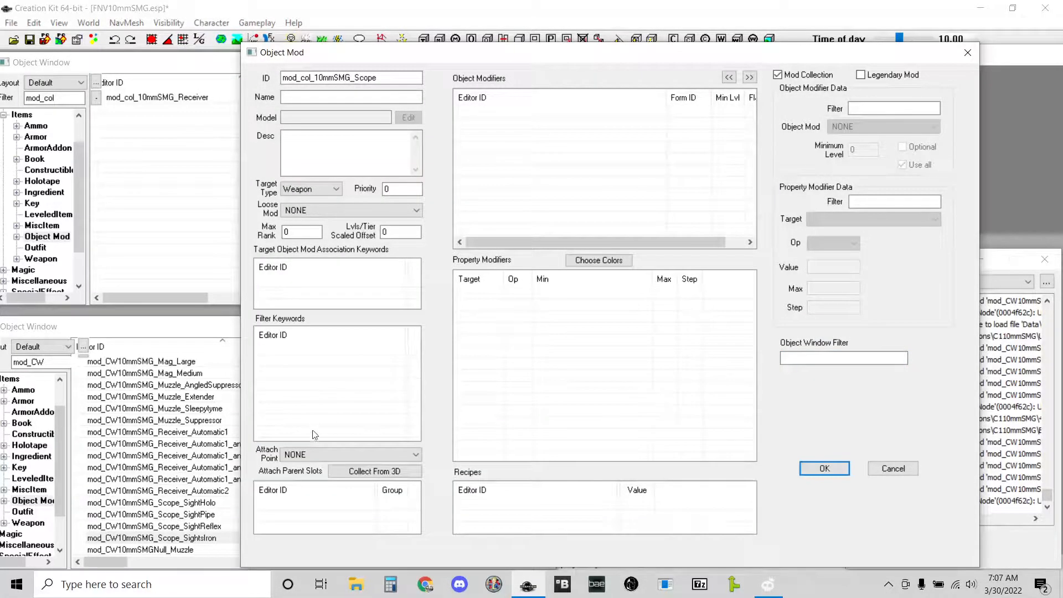
# Set the scope collection's attach point to ap_gun_Scope.
pyautogui.click(316, 455)
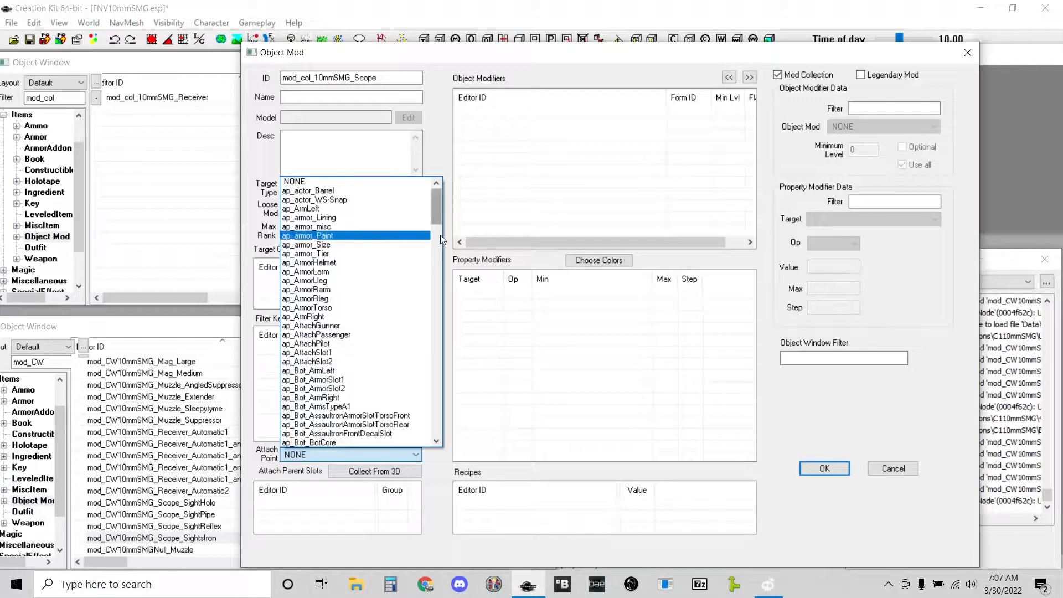
pyautogui.moveTo(437, 218); pyautogui.dragTo(439, 334)
pyautogui.scroll(-3, 360, 404)
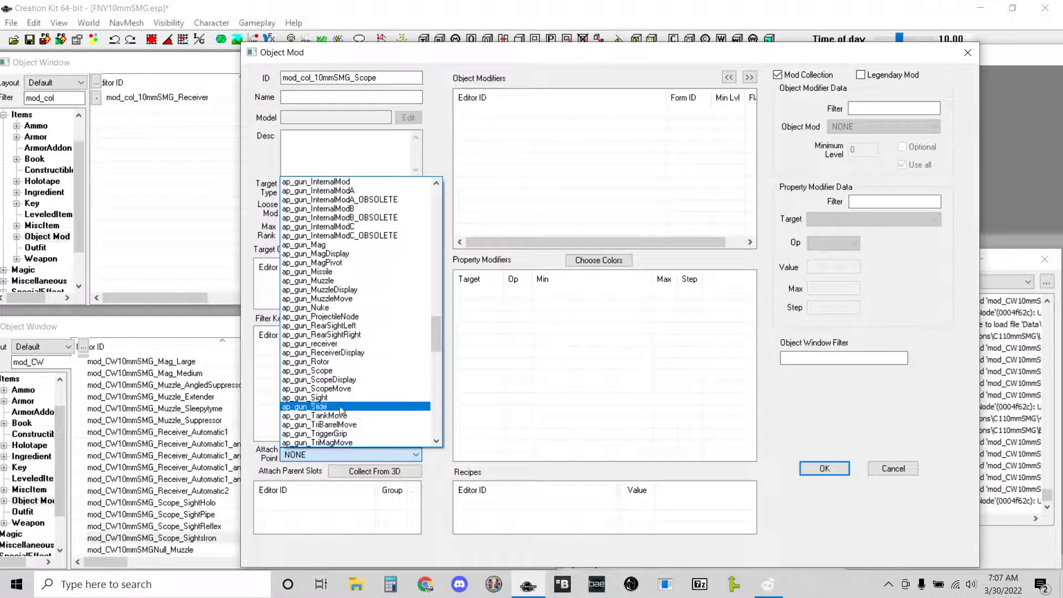
pyautogui.click(324, 371)
# Add the mod_CW10mmSMG_Scope_SightsIron record to the scope collection's object modifiers and save the collection.
pyautogui.moveTo(186, 410); pyautogui.dragTo(247, 397)
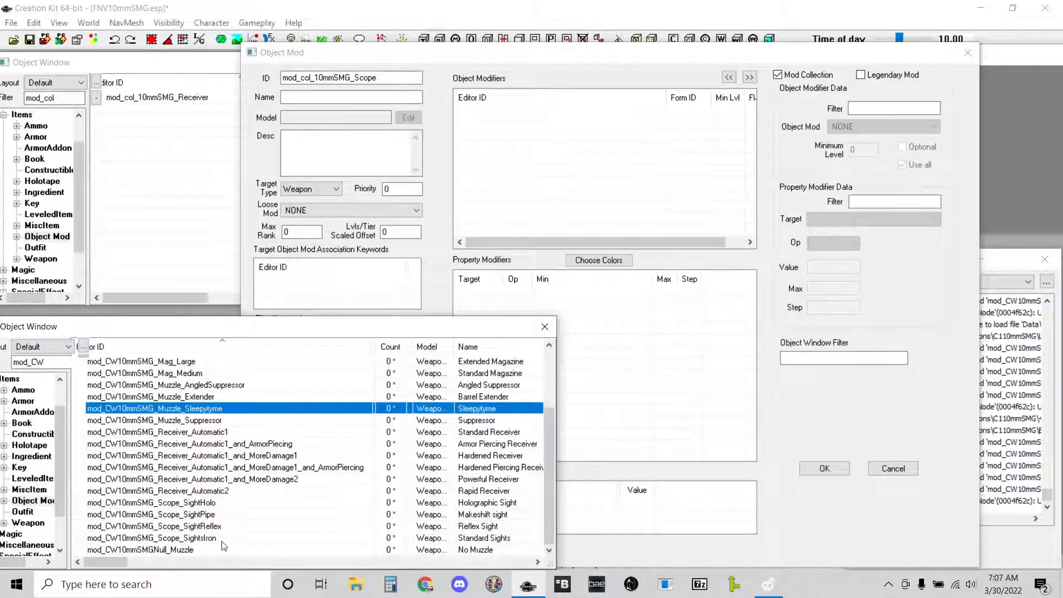
pyautogui.moveTo(217, 541); pyautogui.dragTo(653, 191)
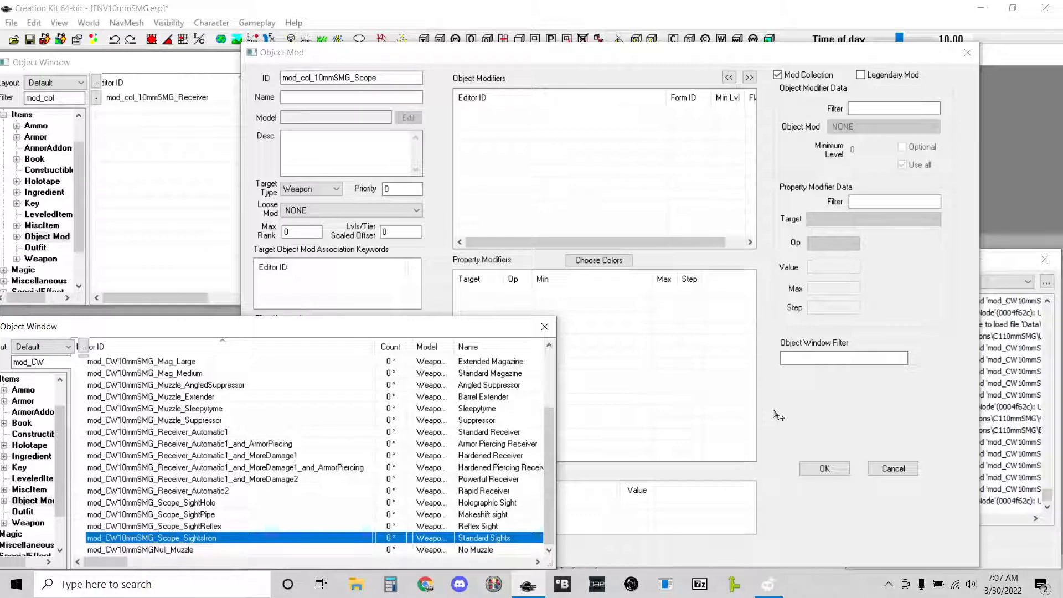
pyautogui.click(783, 493)
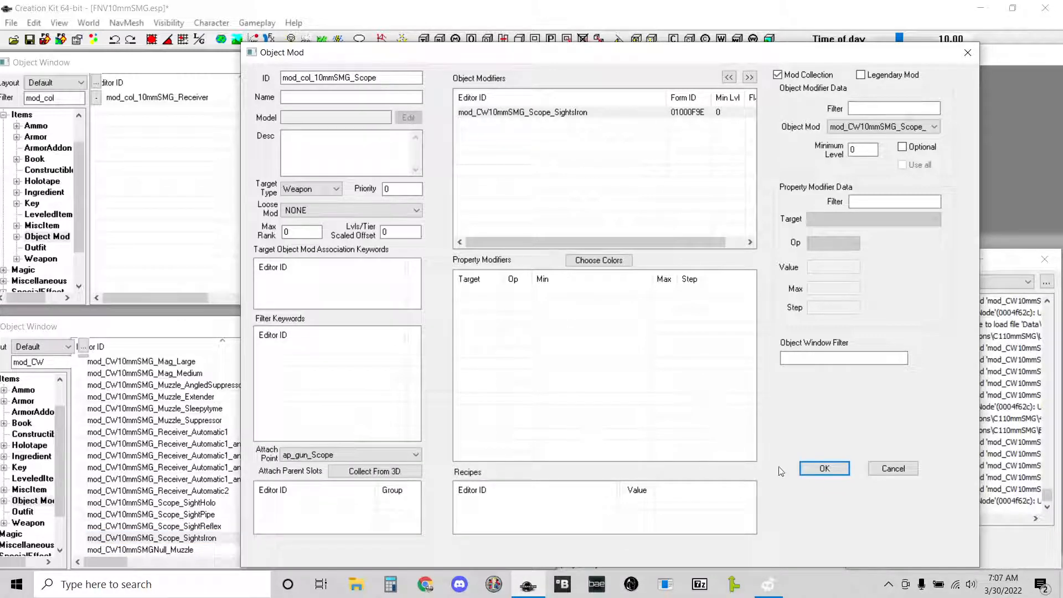
pyautogui.click(824, 469)
# Create a new object mod with the ID mod_col_10mmSMG_Stock, marked as a mod collection with target type Weapon.
pyautogui.rightClick(273, 217)
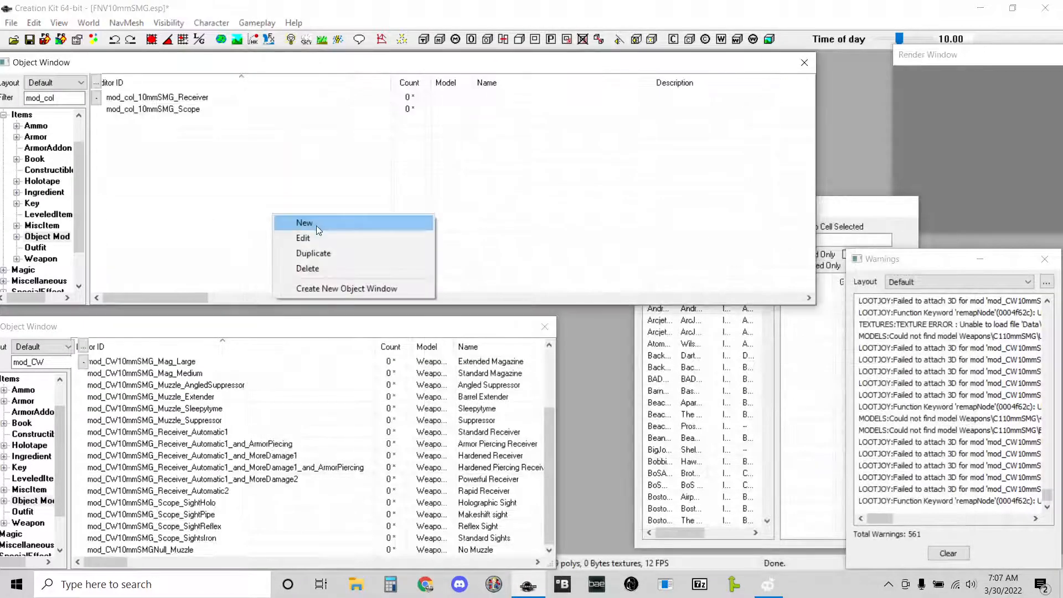
pyautogui.click(316, 225)
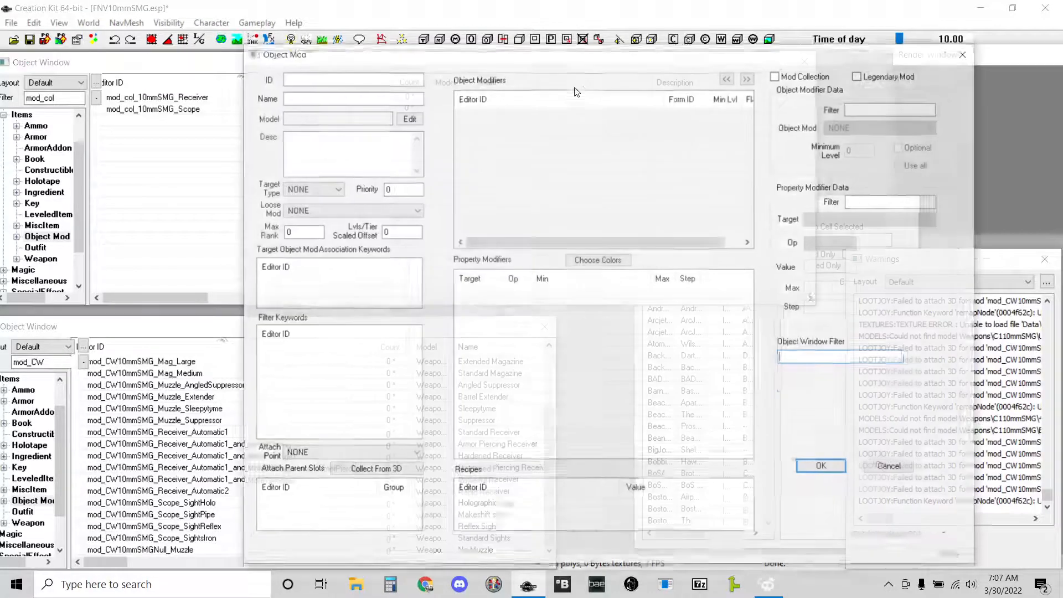
pyautogui.click(370, 79)
pyautogui.write('mod_col_1')
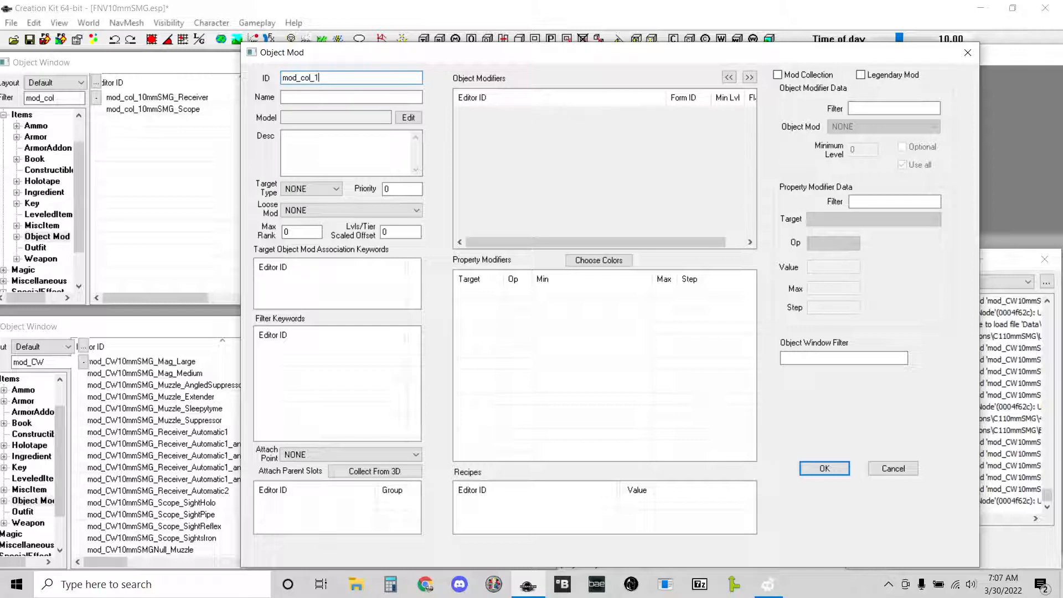
pyautogui.write('0mm')
pyautogui.press('BackSpace')
pyautogui.press('BackSpace')
pyautogui.click(800, 76)
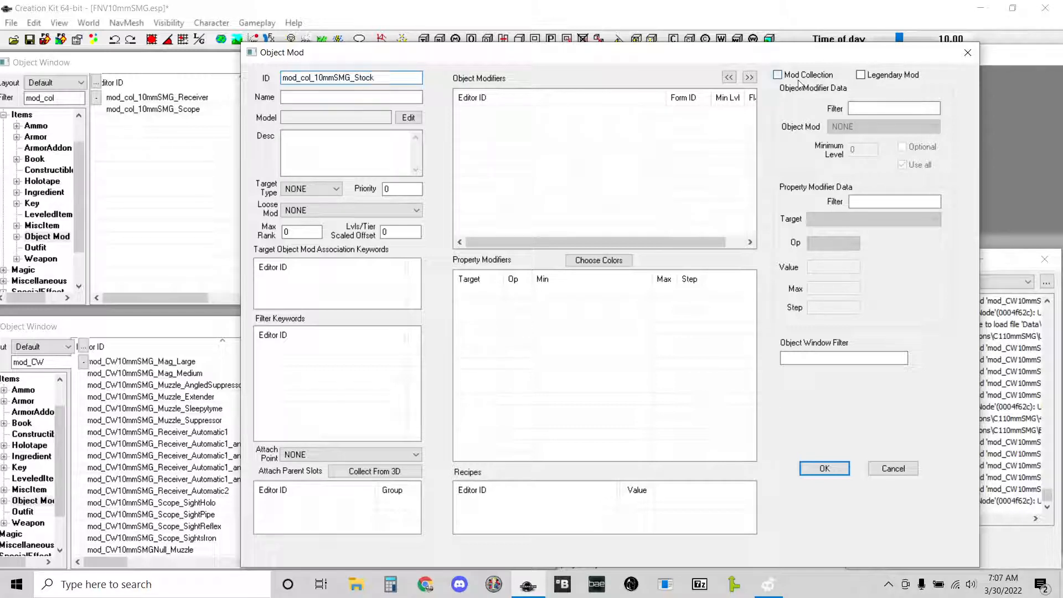
pyautogui.click(331, 189)
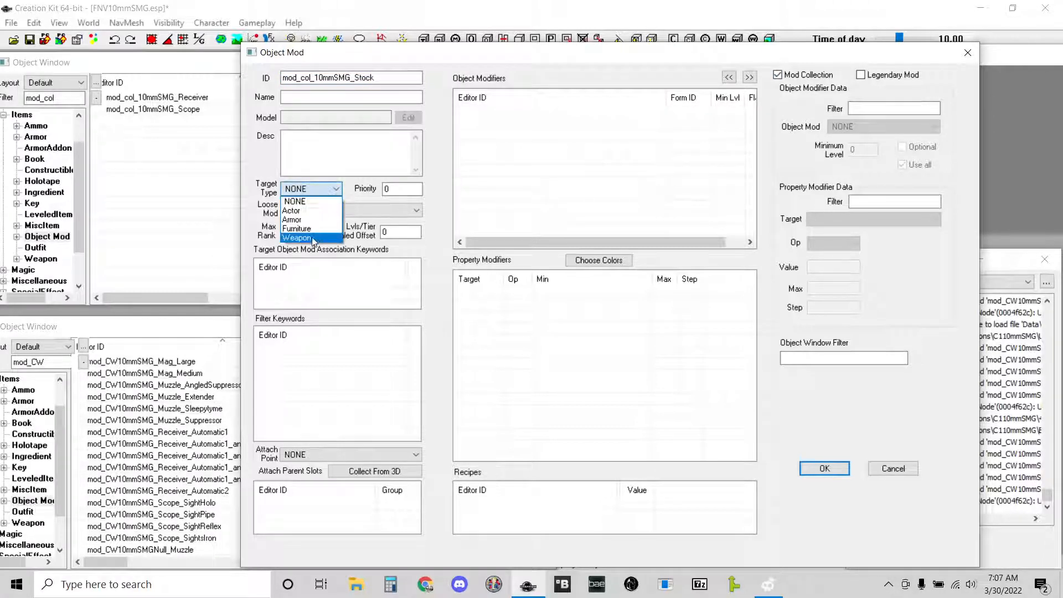
pyautogui.click(311, 242)
# Check which attach point mod_CW10mmSMG_Grip_StockShort uses, close it, and return to the stock collection record.
pyautogui.click(188, 456)
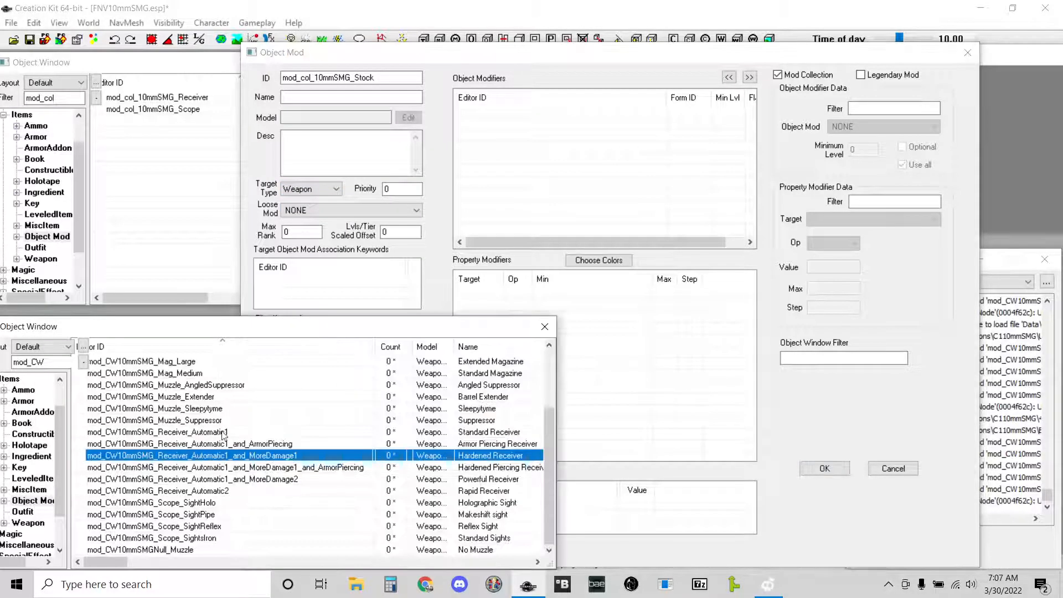
pyautogui.scroll(2, 287, 443)
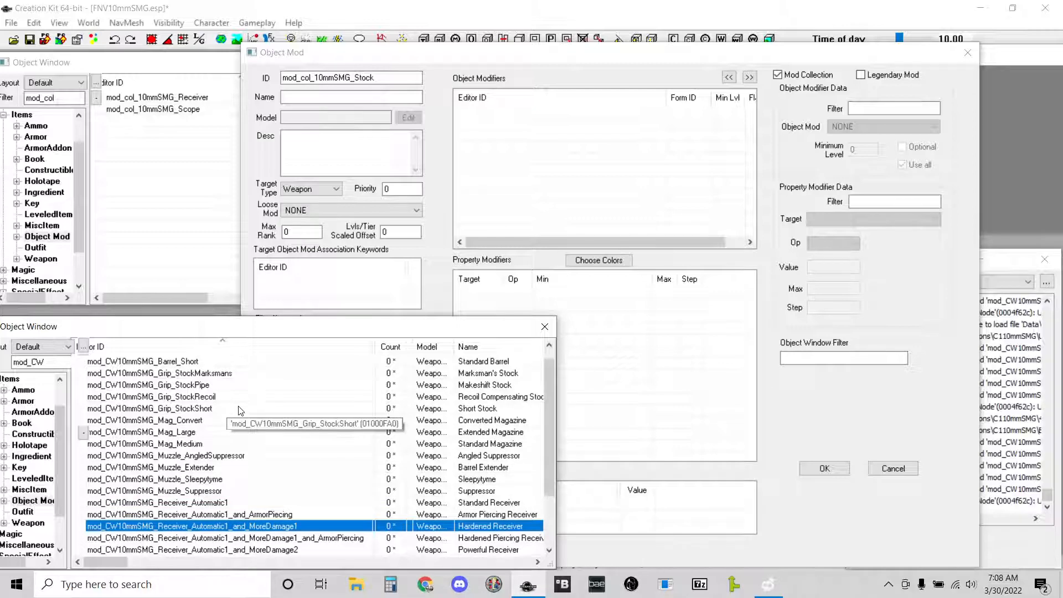
pyautogui.click(179, 412)
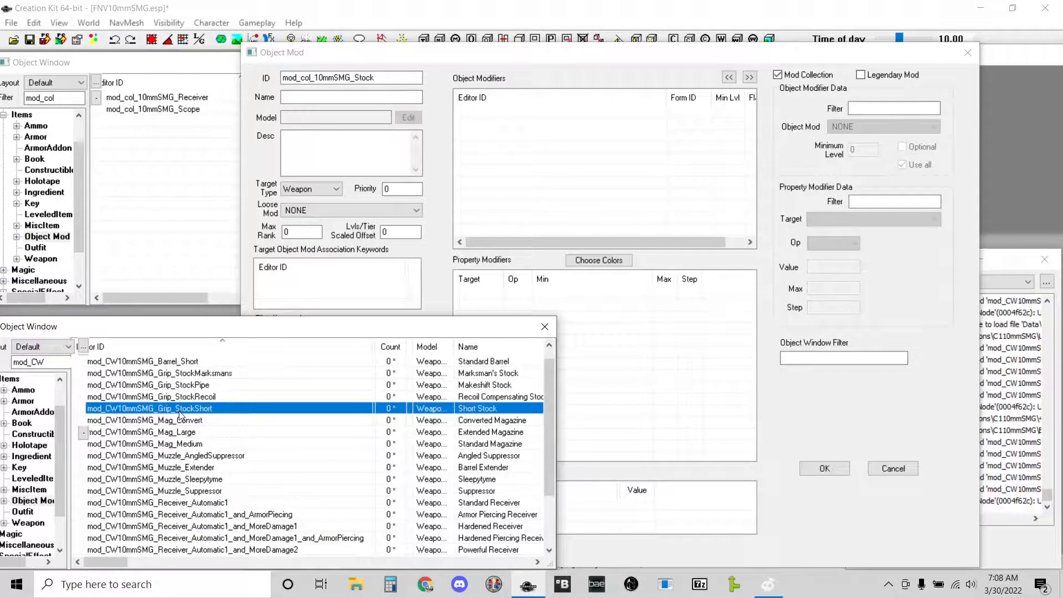
pyautogui.doubleClick(180, 412)
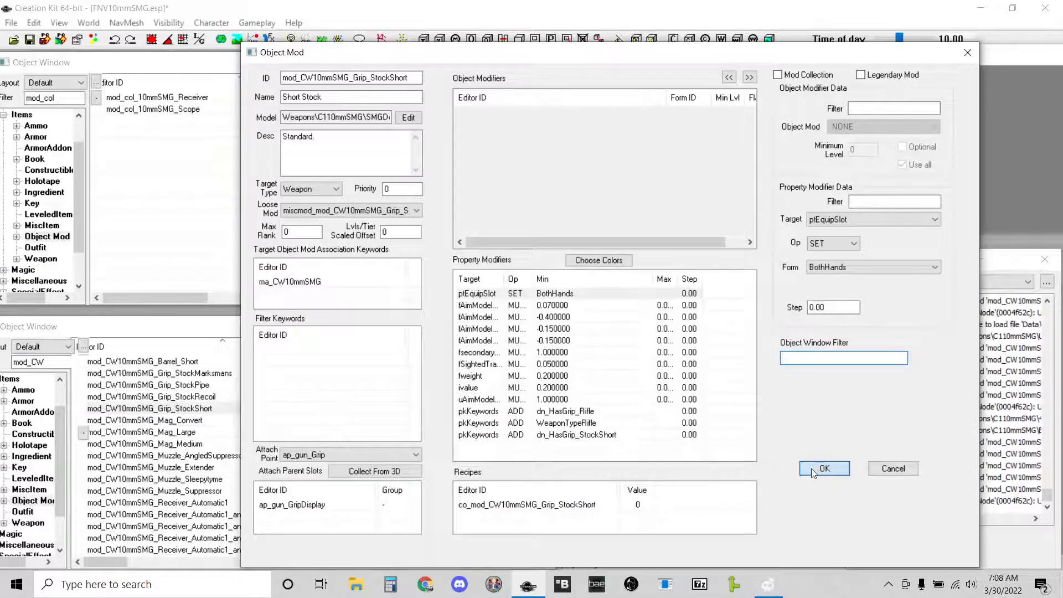
pyautogui.click(824, 469)
# Set the stock collection's attach point to ap_gun_Grip.
pyautogui.click(385, 457)
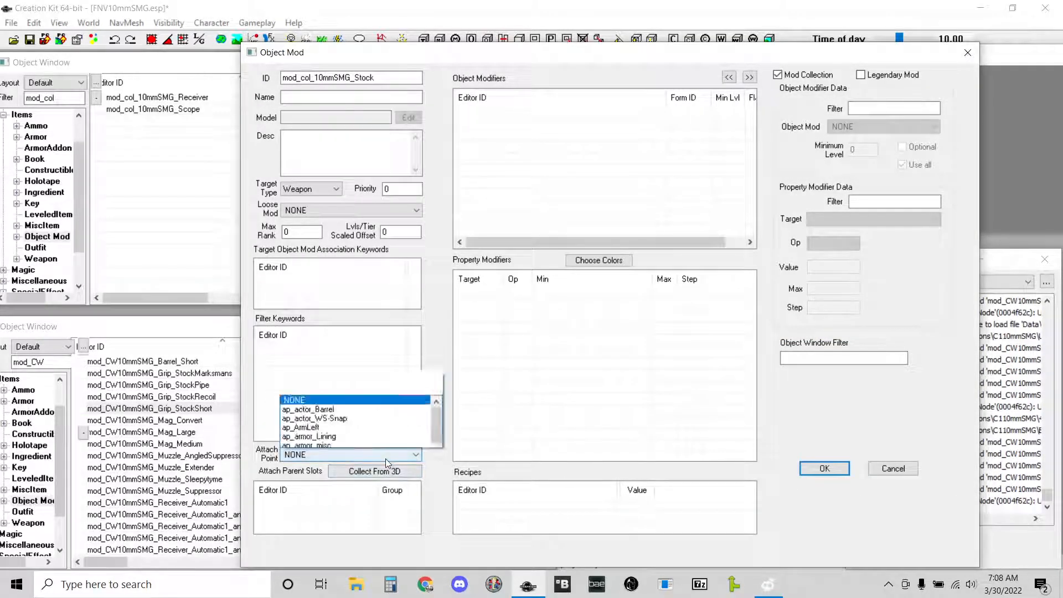
pyautogui.moveTo(436, 199); pyautogui.dragTo(436, 307)
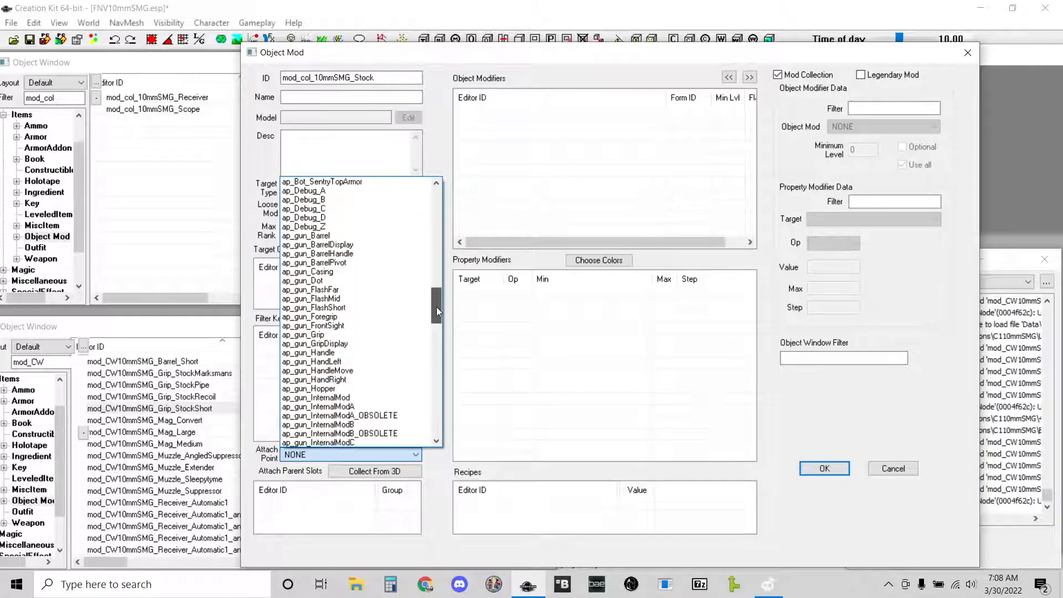
pyautogui.click(333, 335)
# Add the mod_CW10mmSMG_Grip_StockShort record to the stock collection's object modifiers and save the collection.
pyautogui.click(183, 409)
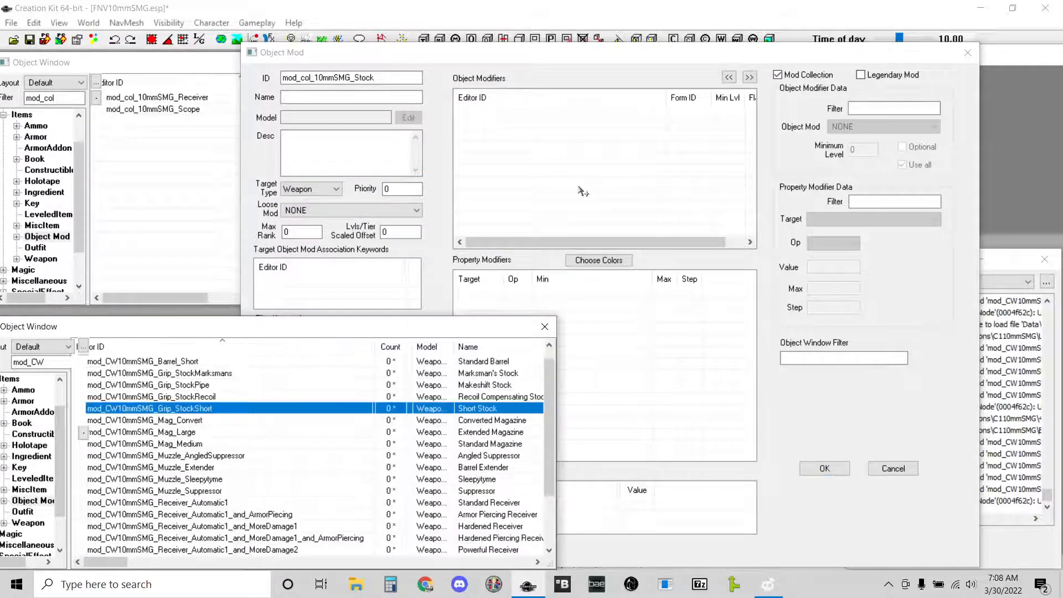
pyautogui.moveTo(583, 191); pyautogui.dragTo(666, 238)
pyautogui.click(783, 464)
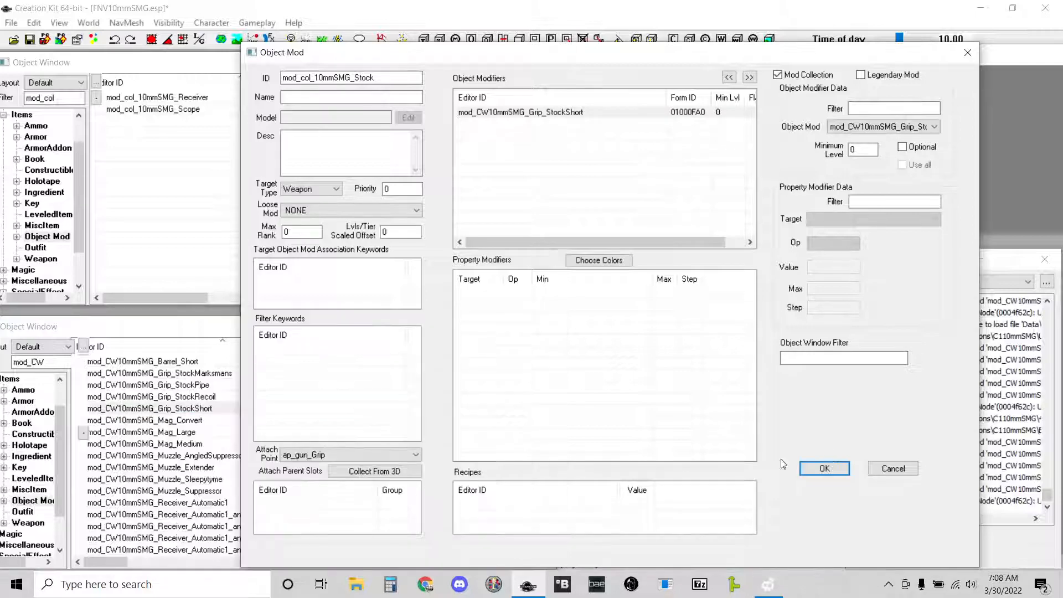
pyautogui.click(173, 409)
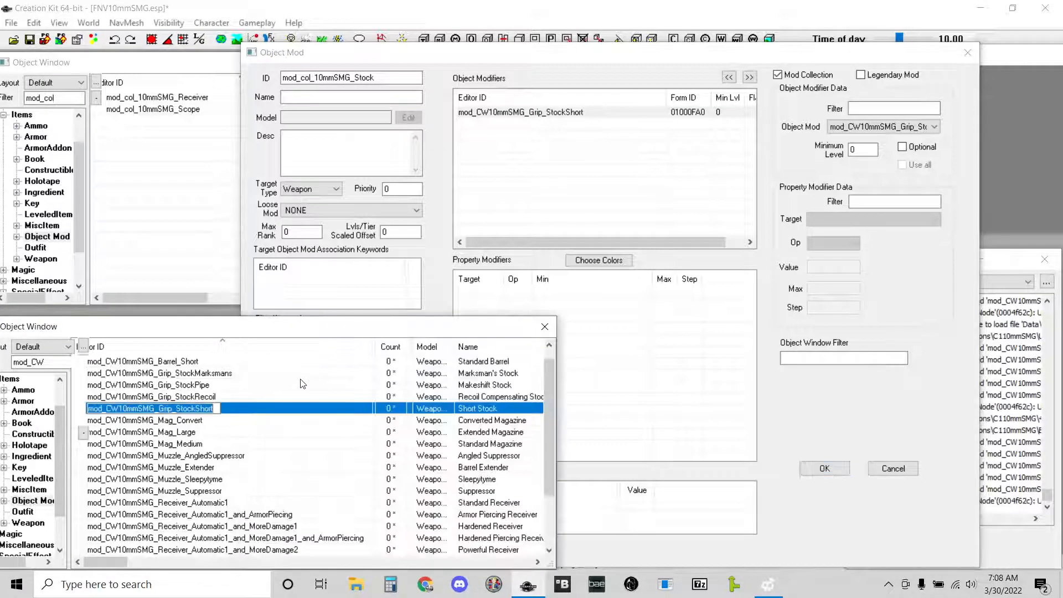
pyautogui.click(231, 421)
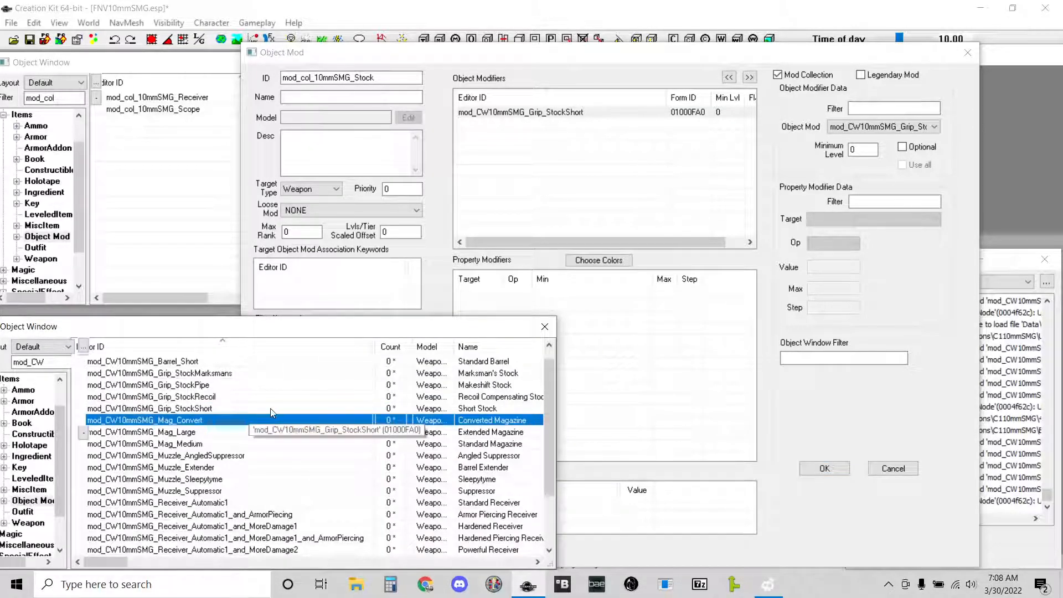
pyautogui.click(794, 464)
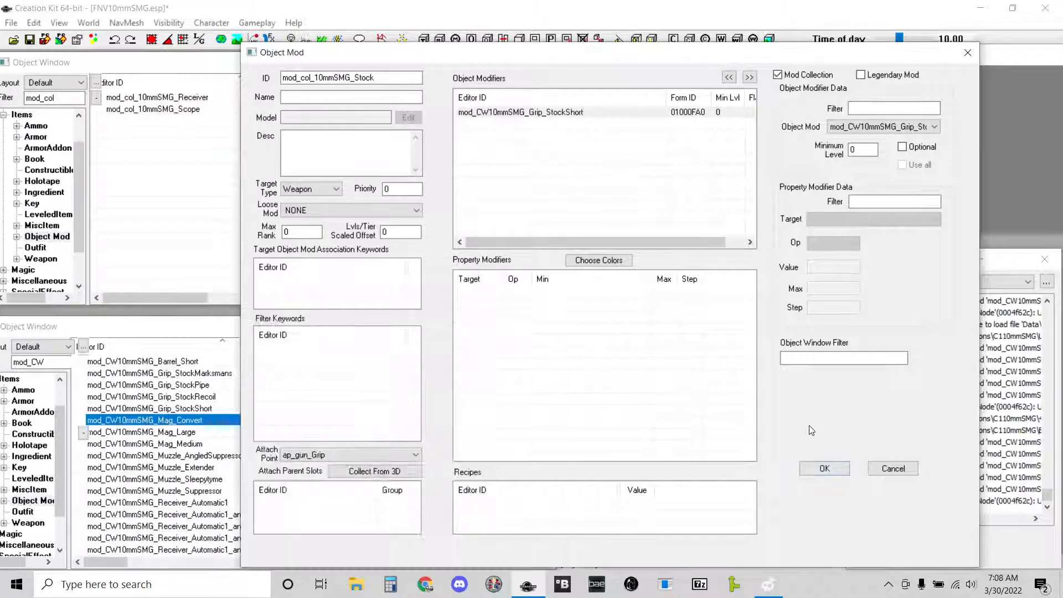
pyautogui.click(817, 466)
# Create a new object mod with the ID mod_col_10mmSMG_Magazine, marked as a mod collection with target type Weapon.
pyautogui.rightClick(167, 217)
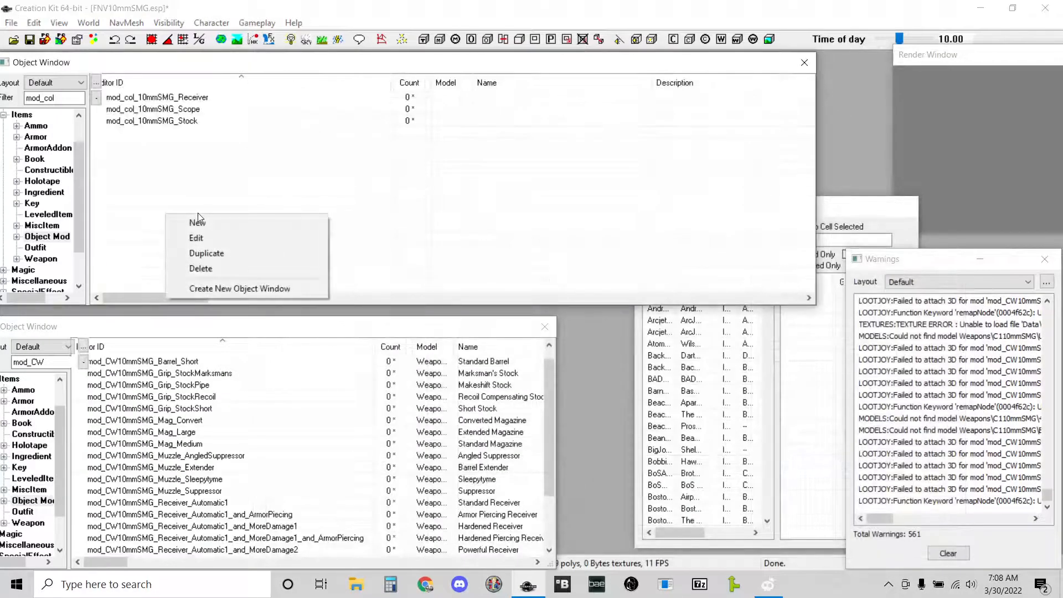
pyautogui.click(198, 220)
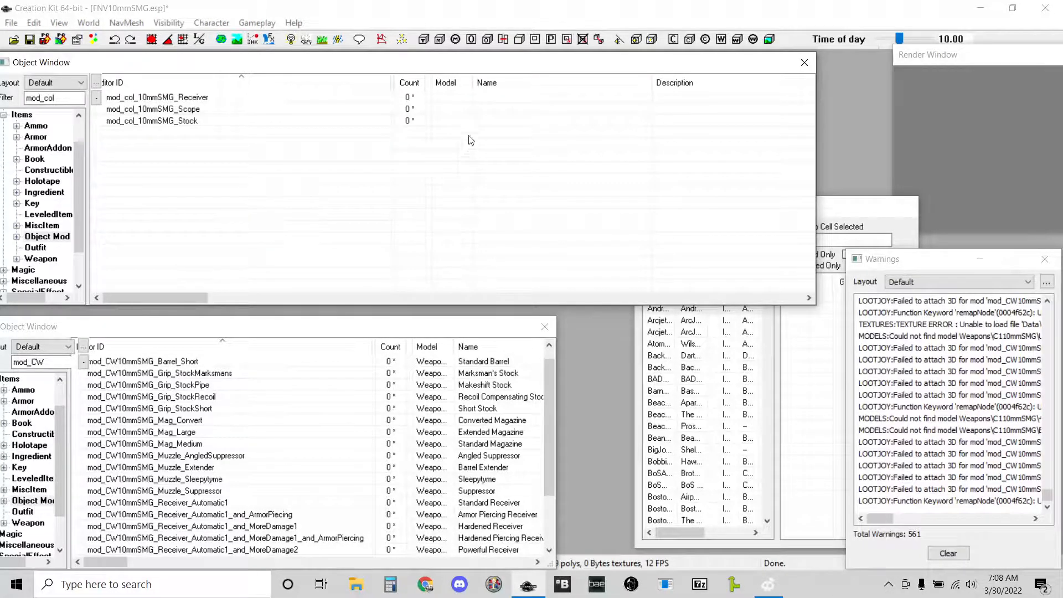
pyautogui.write('m')
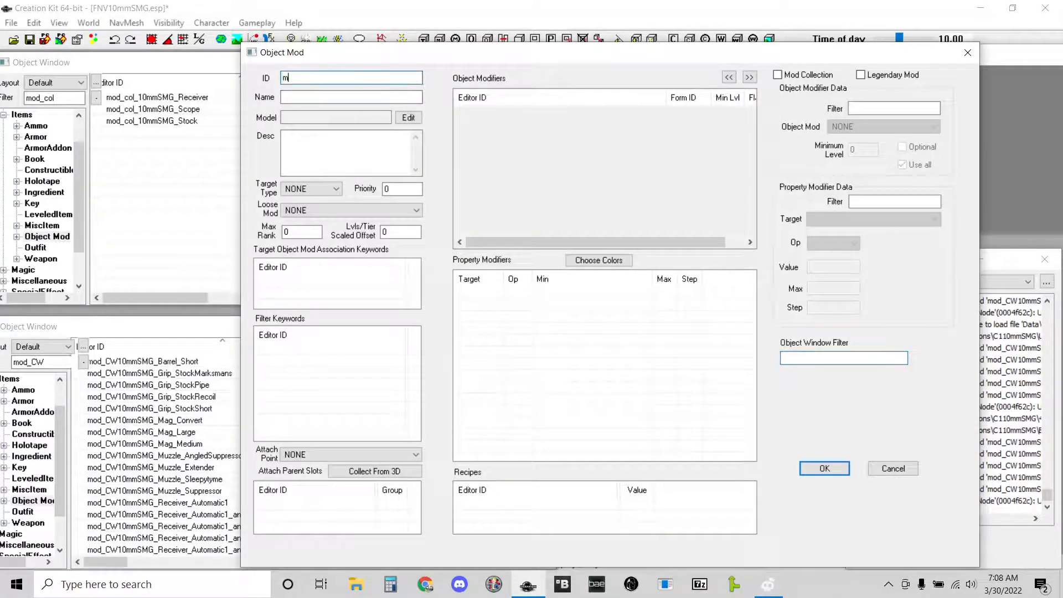
pyautogui.write('od_col_10mmSMG_Magazine')
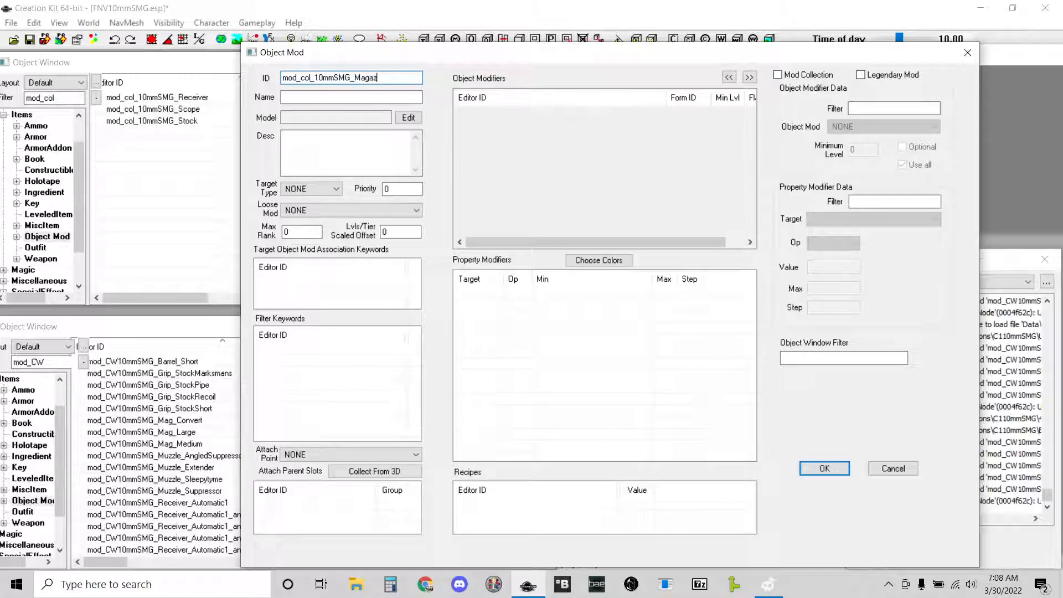
pyautogui.click(790, 77)
pyautogui.click(310, 189)
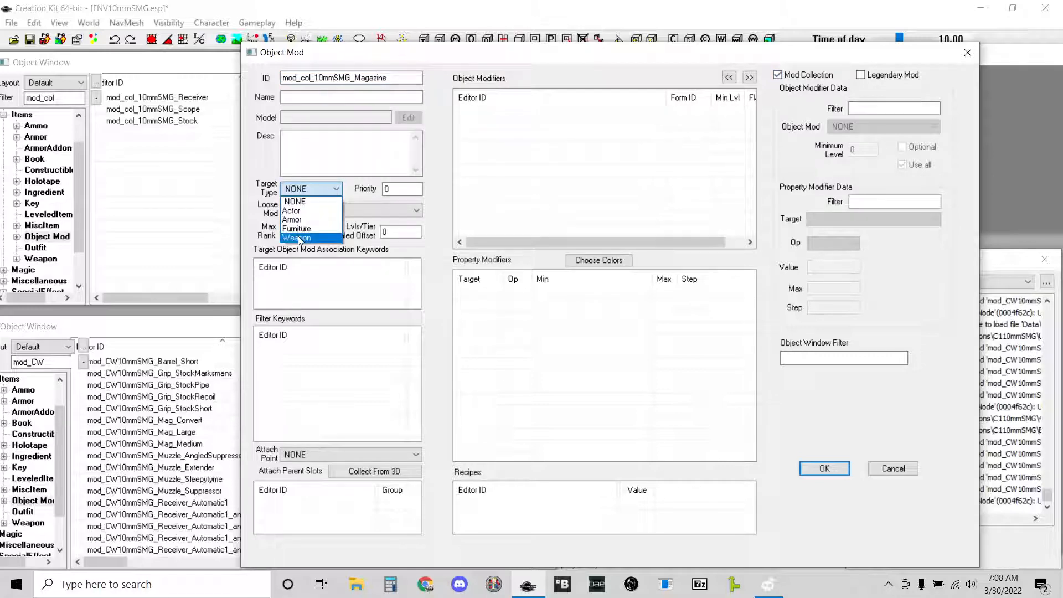
pyautogui.click(299, 238)
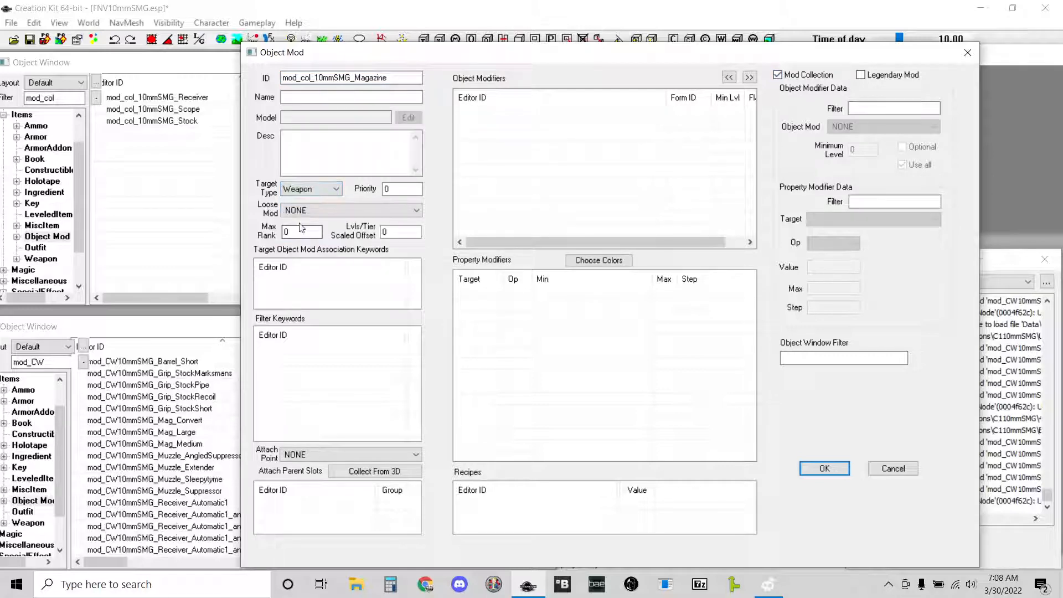
# Check which attach point mod_CW10mmSMG_Mag_Medium uses, close it, and return to the magazine collection record.
pyautogui.click(321, 455)
pyautogui.click(203, 429)
pyautogui.click(201, 422)
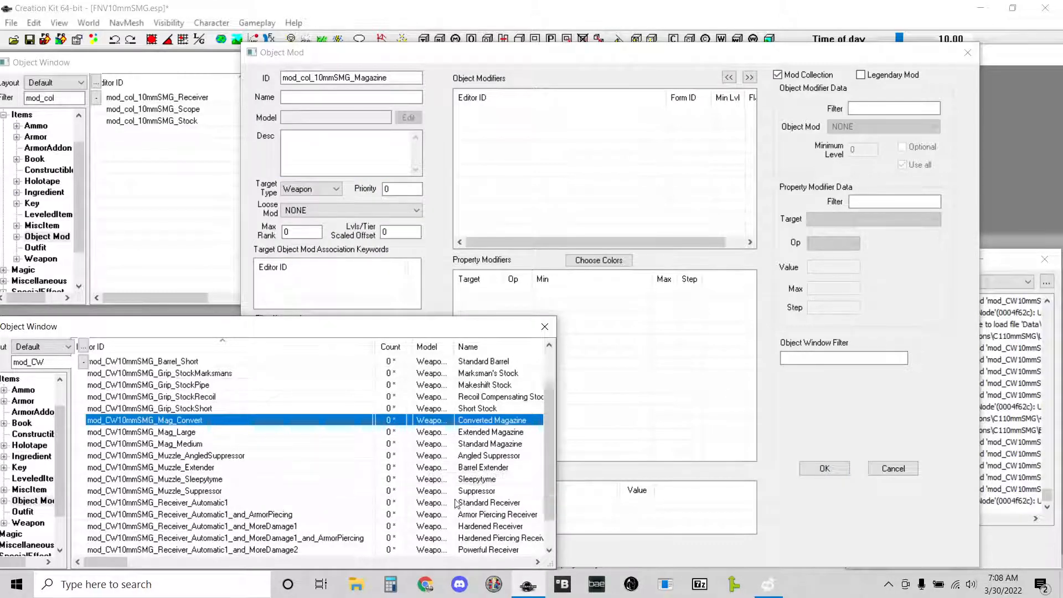
pyautogui.scroll(1, 443, 487)
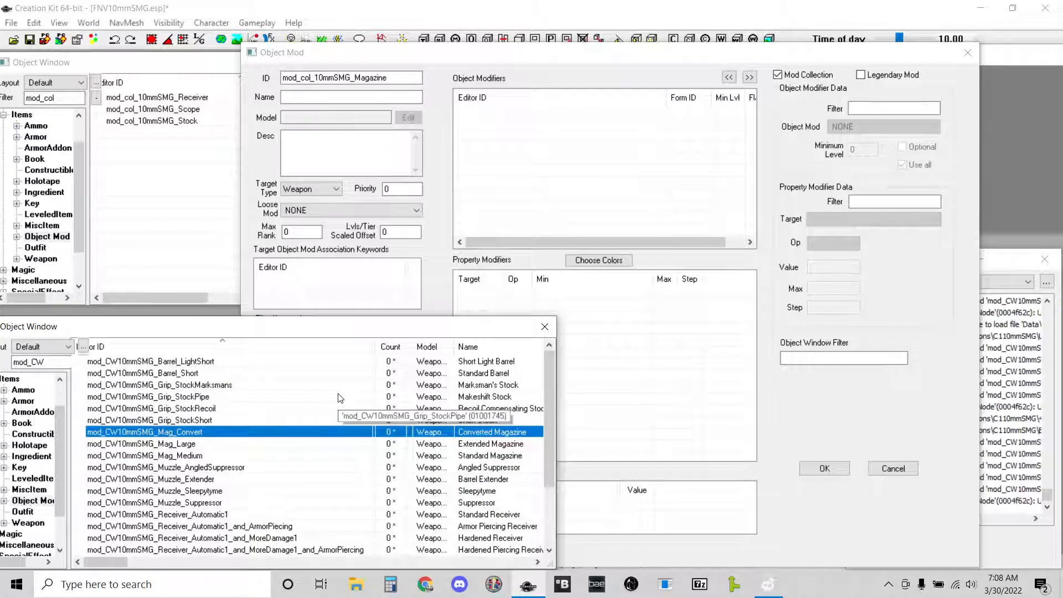
pyautogui.scroll(-2, 332, 412)
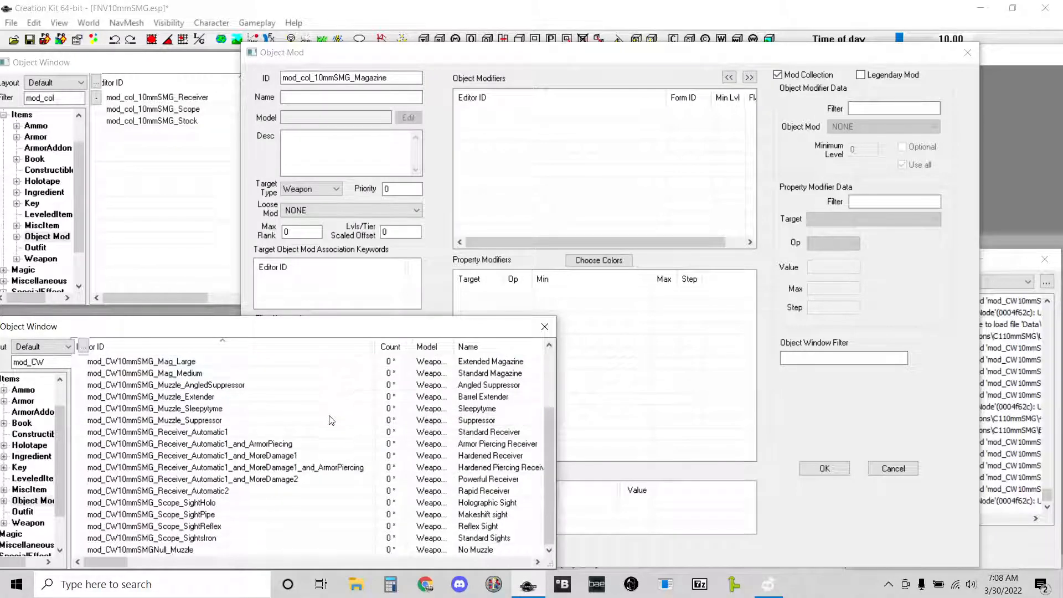
pyautogui.scroll(2, 327, 423)
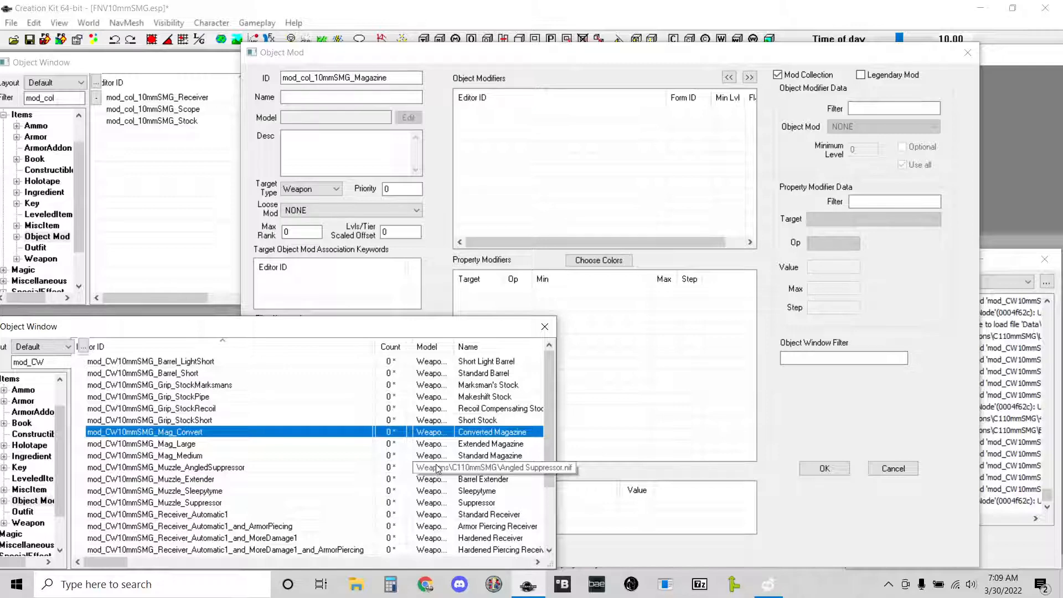
pyautogui.click(198, 455)
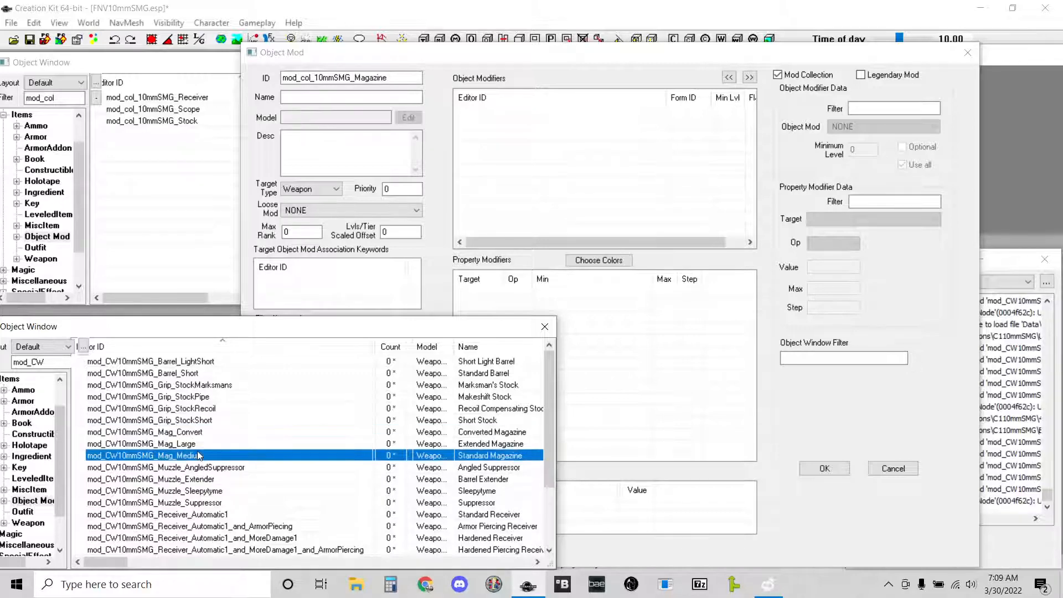
pyautogui.doubleClick(198, 455)
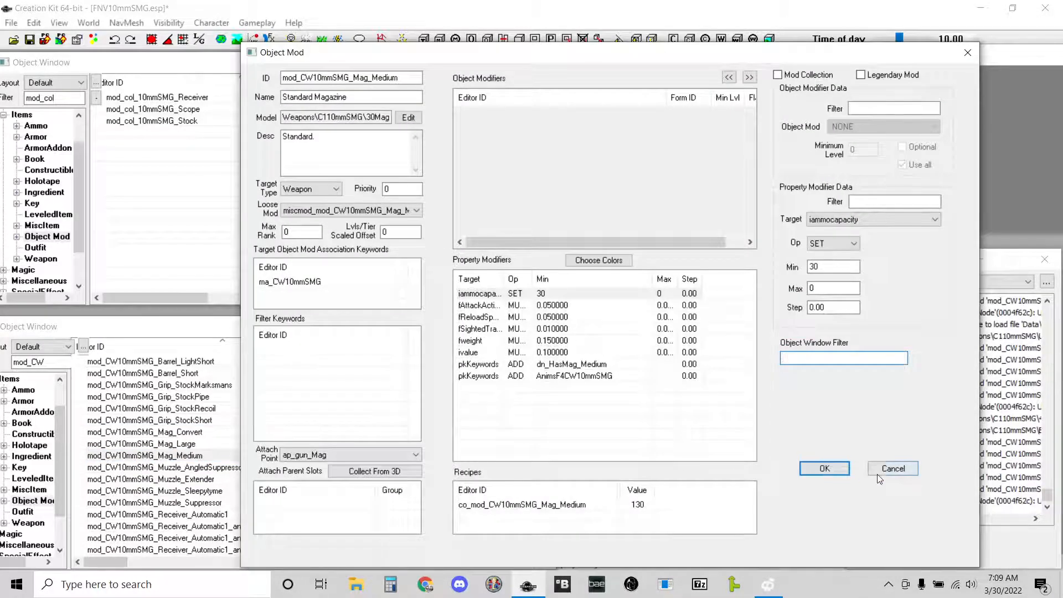
pyautogui.click(820, 468)
pyautogui.click(662, 474)
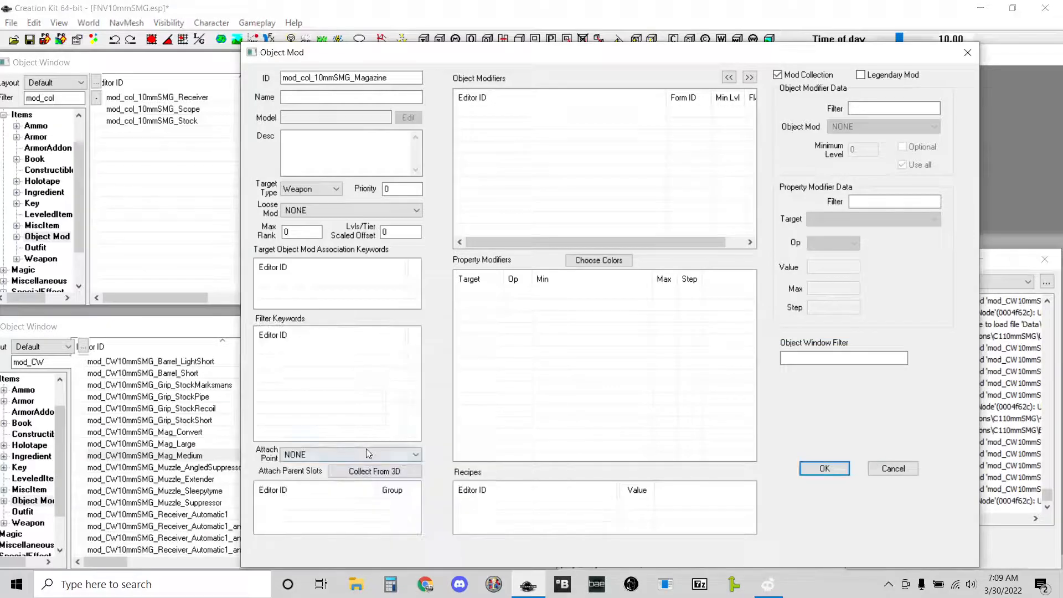
# Set the magazine collection's attach point to ap_gun_Mag.
pyautogui.click(367, 450)
pyautogui.moveTo(437, 217); pyautogui.dragTo(453, 343)
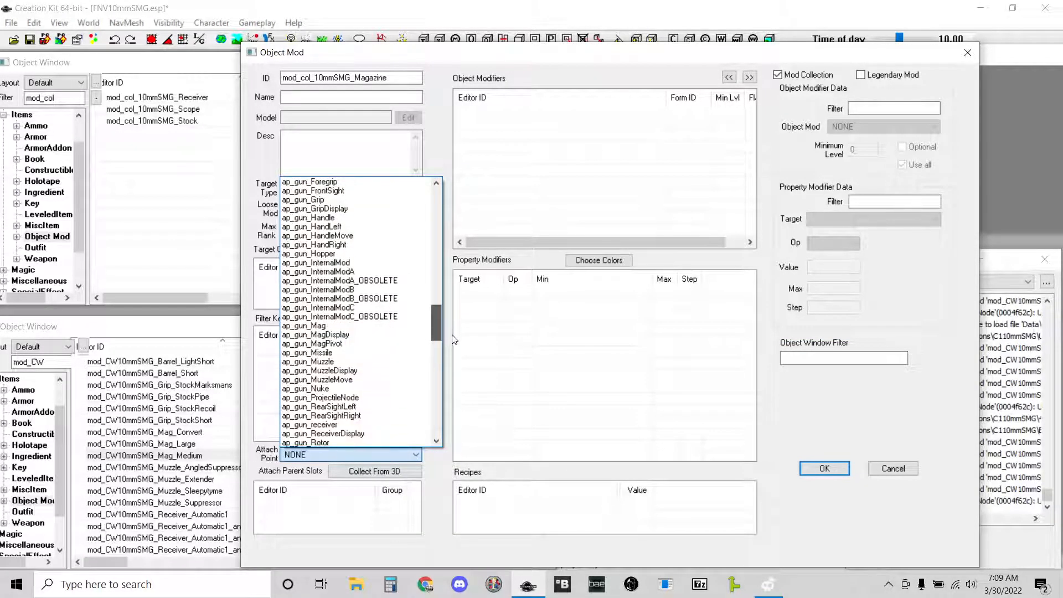
pyautogui.click(315, 325)
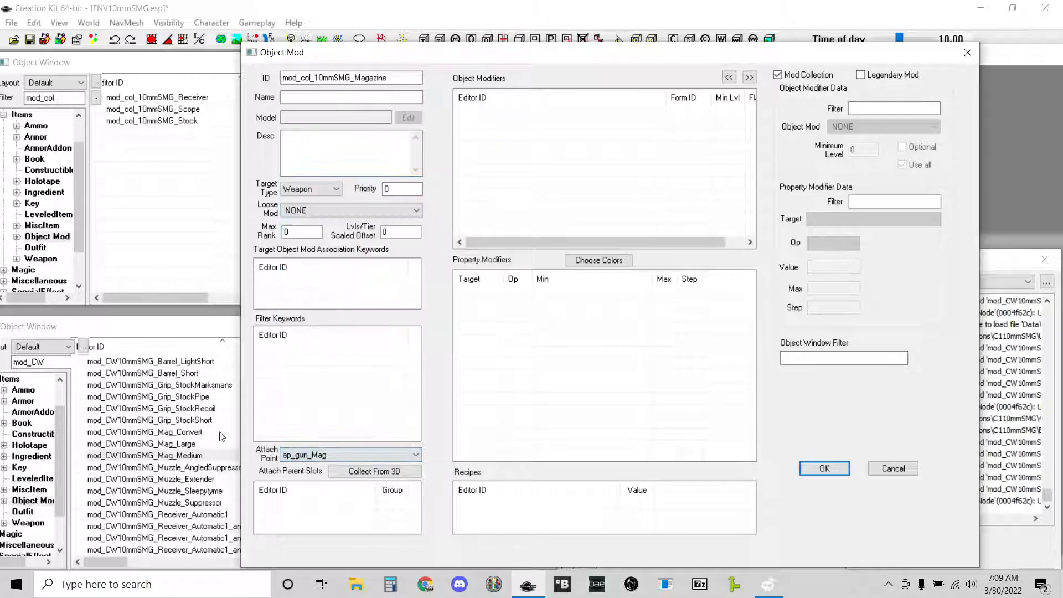
# Add mod_CW10mmSMG_Mag_Medium and mod_CW10mmSMG_Mag_Large to the magazine collection's object modifiers and save the collection.
pyautogui.click(164, 454)
pyautogui.moveTo(164, 454); pyautogui.dragTo(466, 291)
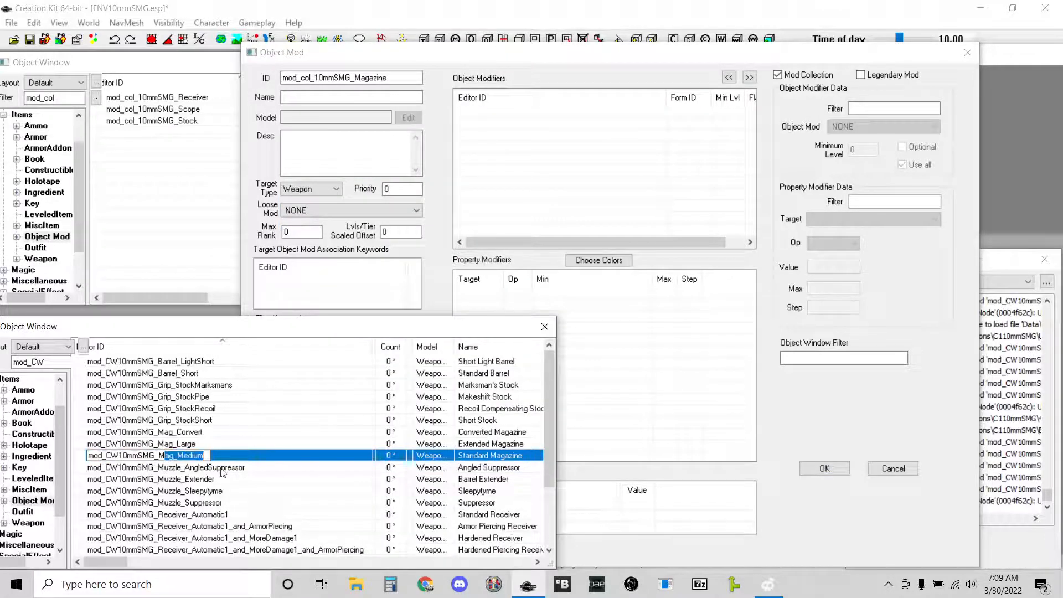
pyautogui.click(220, 468)
pyautogui.click(217, 457)
pyautogui.moveTo(217, 458); pyautogui.dragTo(545, 175)
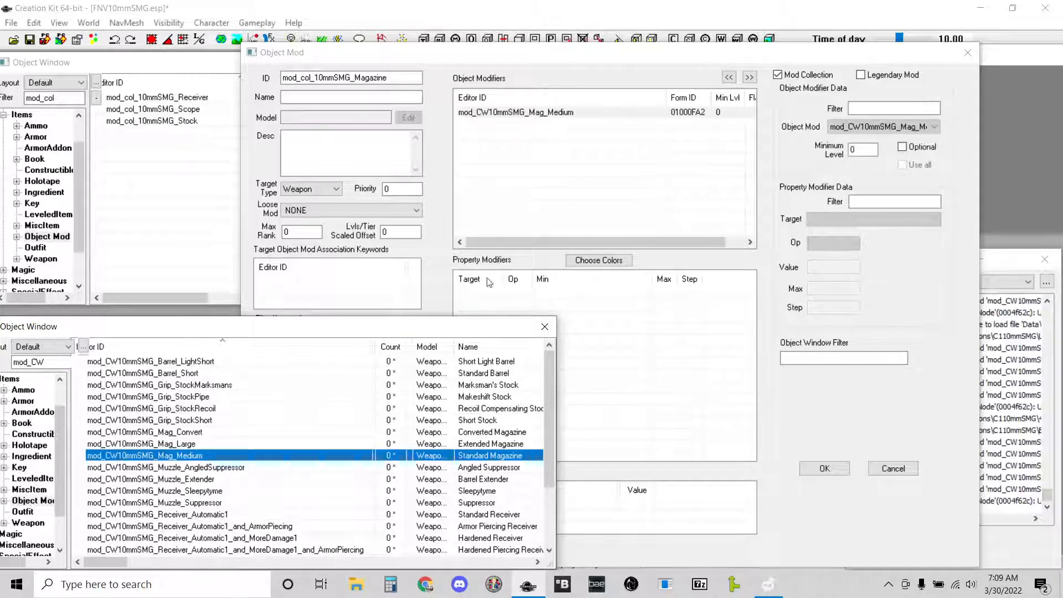
pyautogui.click(176, 443)
pyautogui.moveTo(175, 443); pyautogui.dragTo(588, 203)
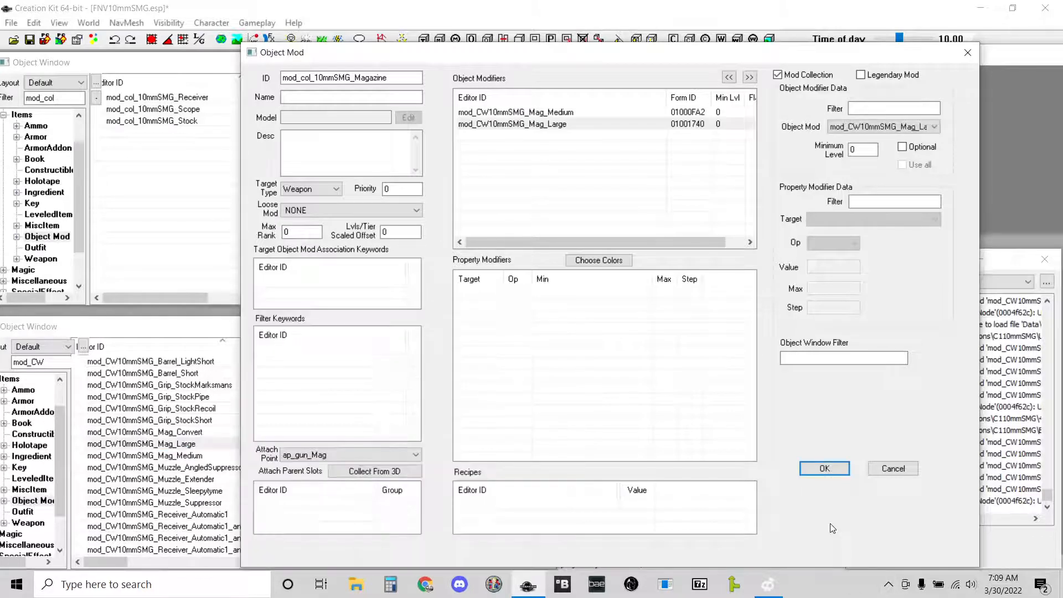
pyautogui.click(824, 468)
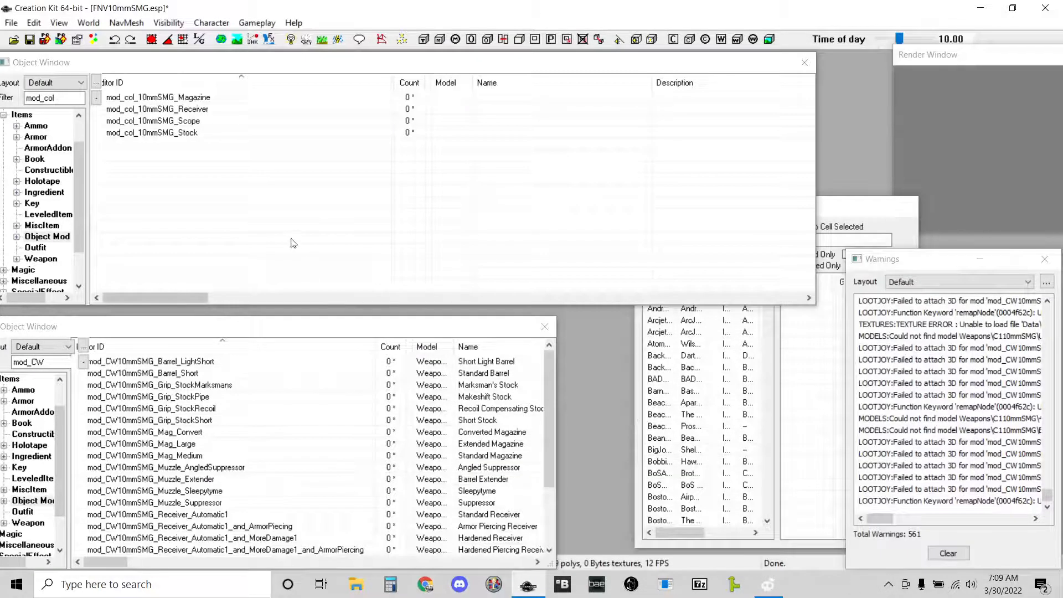
# Create a new object mod with the ID mod_col_10mmSMG_Barrel, marked as a mod collection with target type Weapon.
pyautogui.rightClick(225, 183)
pyautogui.click(227, 189)
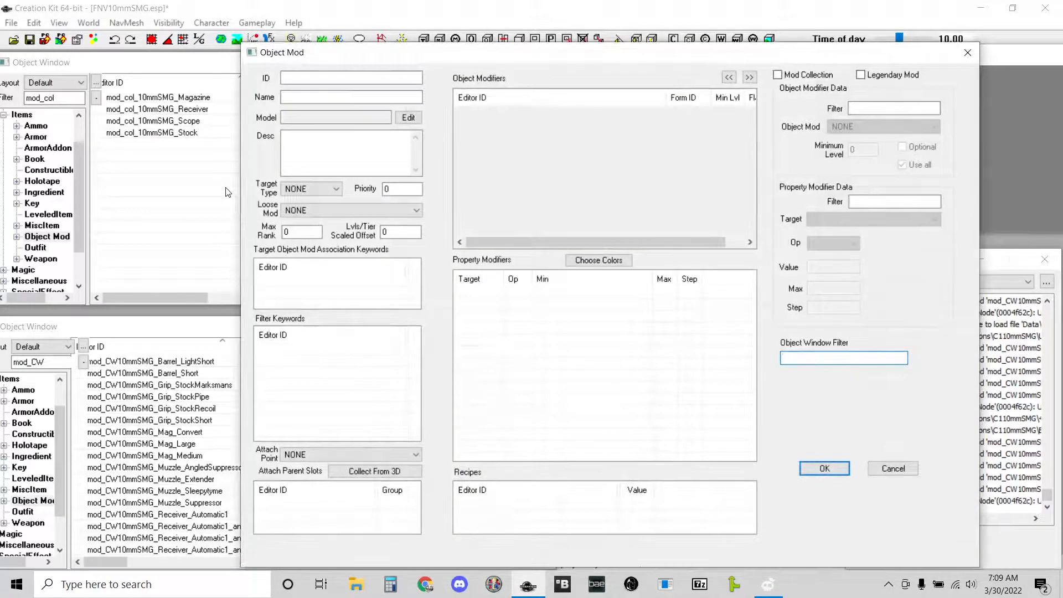
pyautogui.click(343, 79)
pyautogui.write('mo')
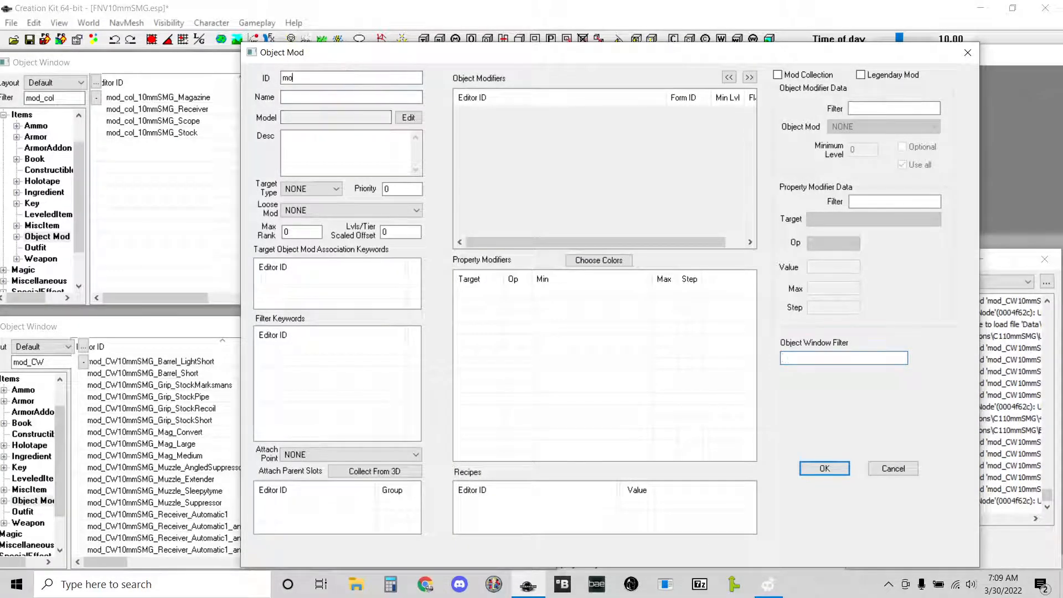
pyautogui.write('d_col_10mmS')
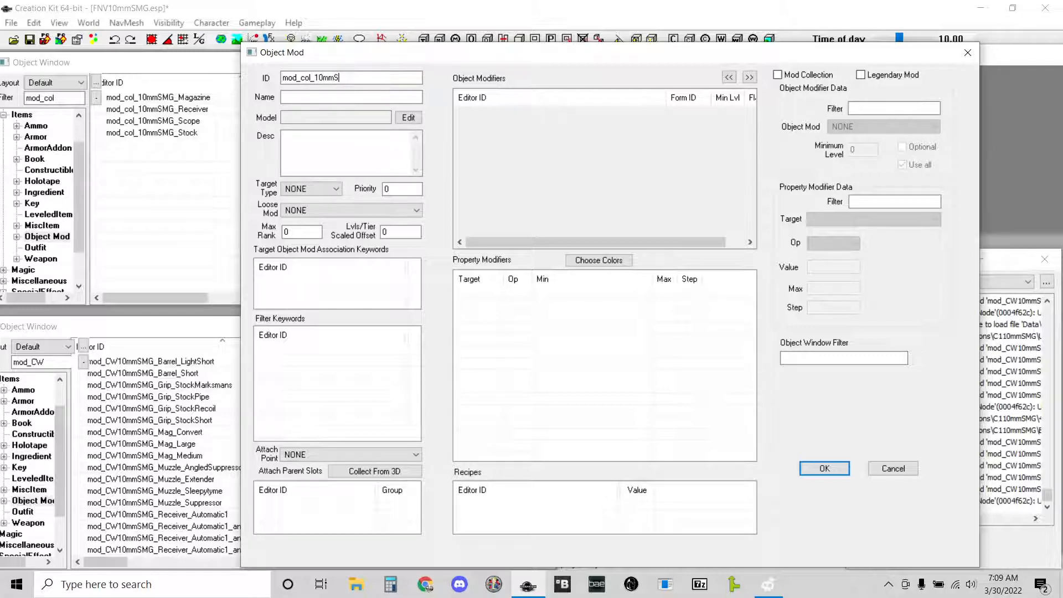
pyautogui.write('MG_Barrel')
pyautogui.click(808, 74)
pyautogui.click(287, 190)
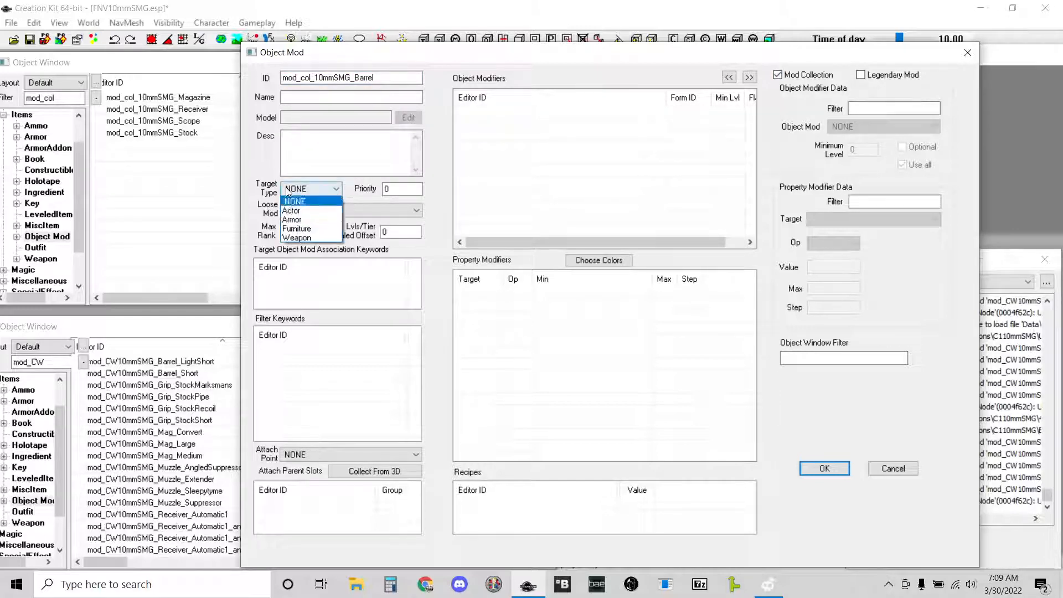
pyautogui.click(296, 238)
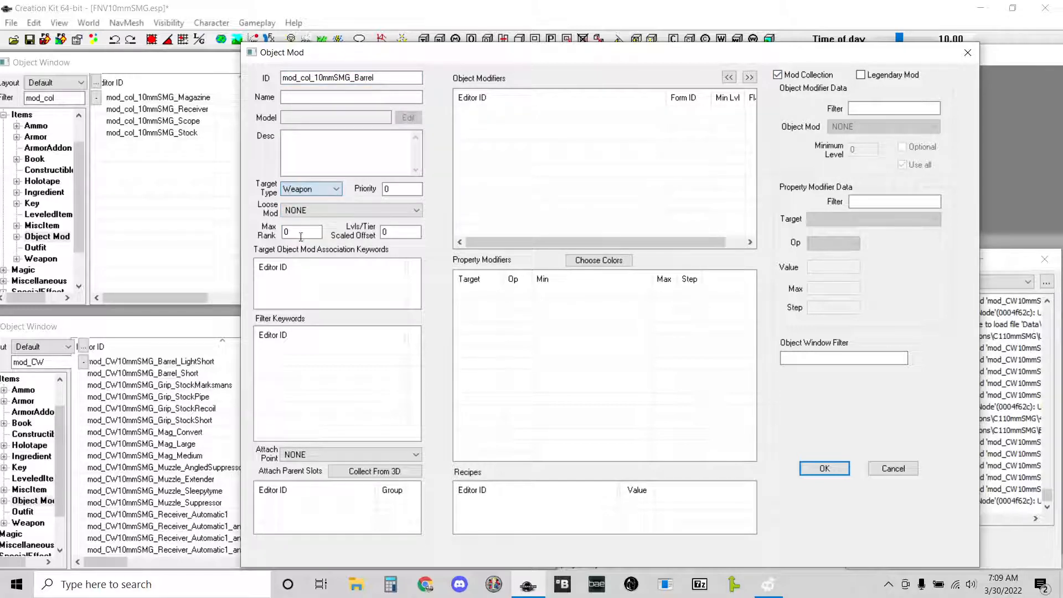
# Check which attach point mod_CW10mmSMG_Barrel_Short uses, close it without saving, and return to the barrel collection record.
pyautogui.click(189, 456)
pyautogui.click(252, 374)
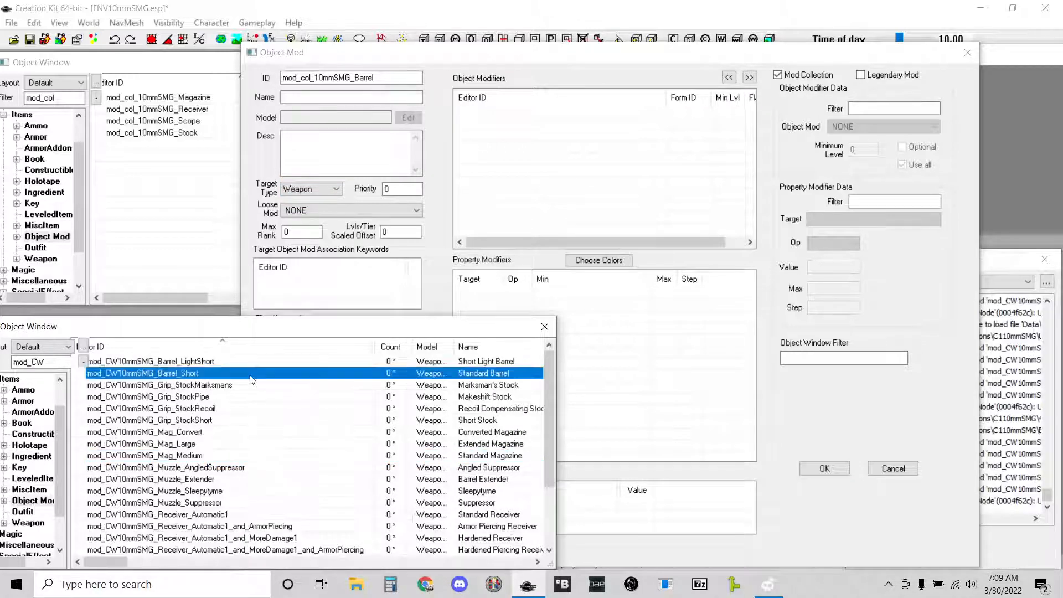
pyautogui.doubleClick(251, 380)
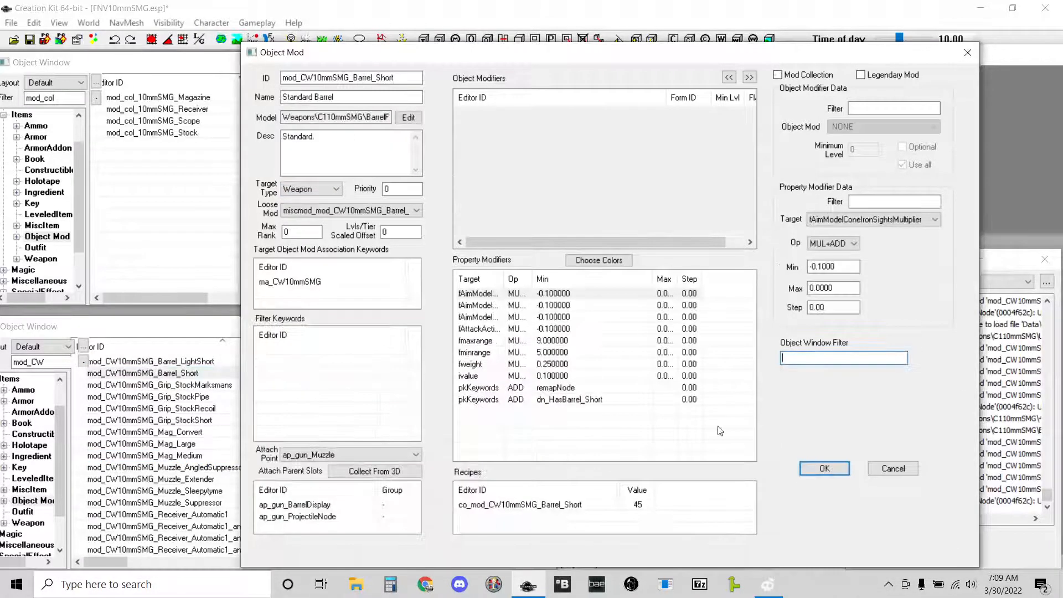
pyautogui.click(892, 468)
pyautogui.click(572, 411)
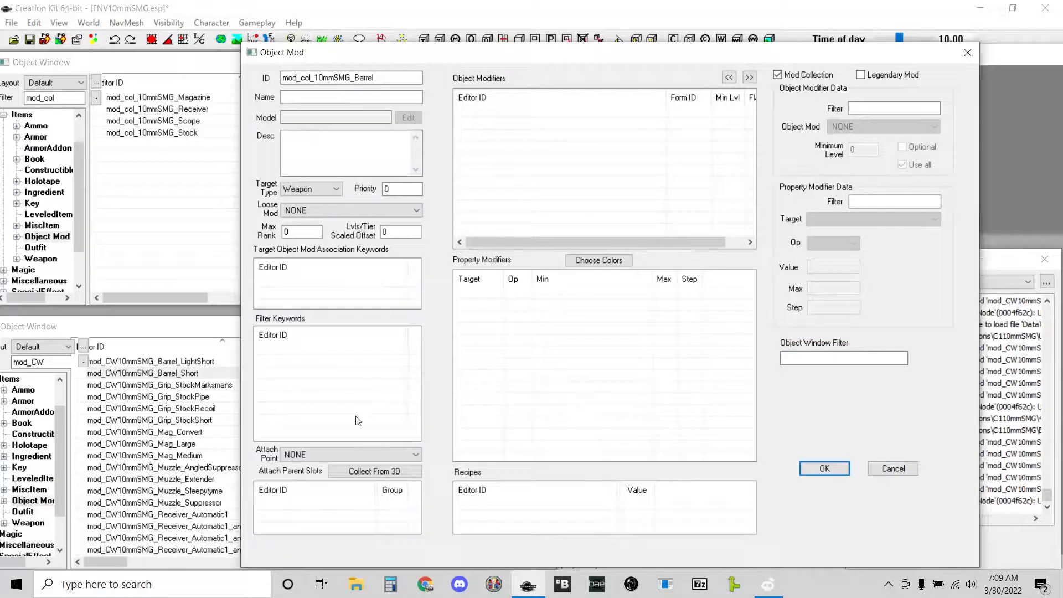
# Set the barrel collection's attach point to ap_gun_Muzzle.
pyautogui.click(332, 454)
pyautogui.moveTo(438, 204); pyautogui.dragTo(446, 311)
pyautogui.click(353, 407)
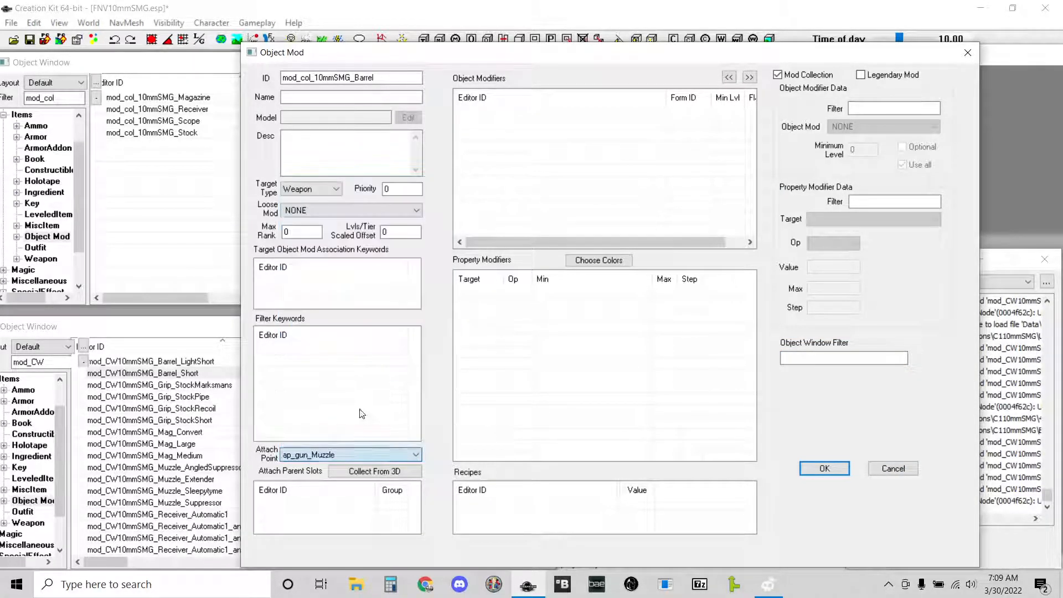
# Add mod_CW10mmSMG_Barrel_Short and mod_CW10mmSMG_Muzzle_Sleepytyme to the barrel collection's object modifiers.
pyautogui.click(151, 329)
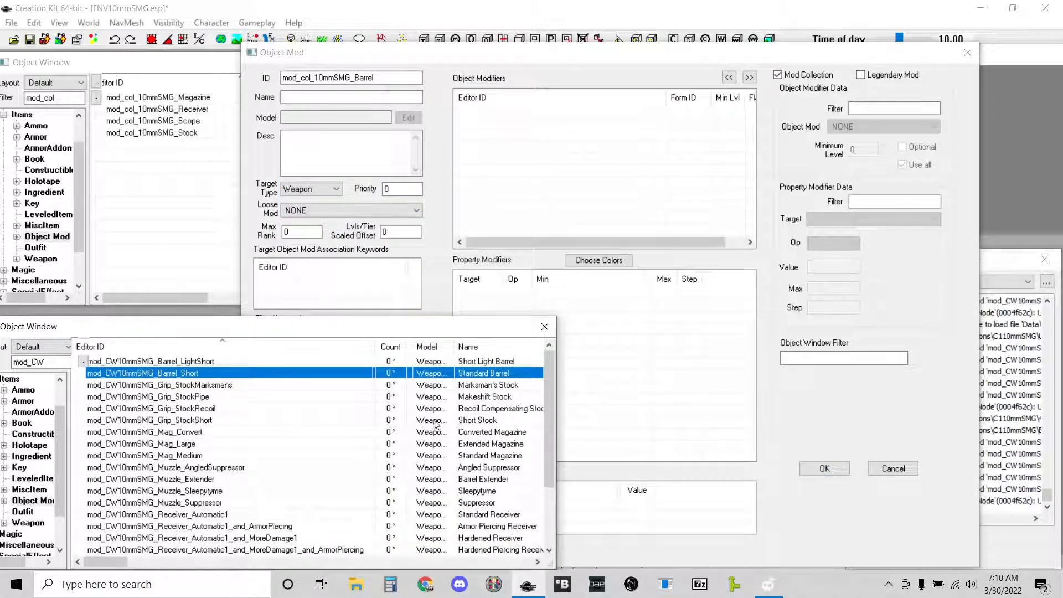
pyautogui.moveTo(465, 378); pyautogui.dragTo(618, 185)
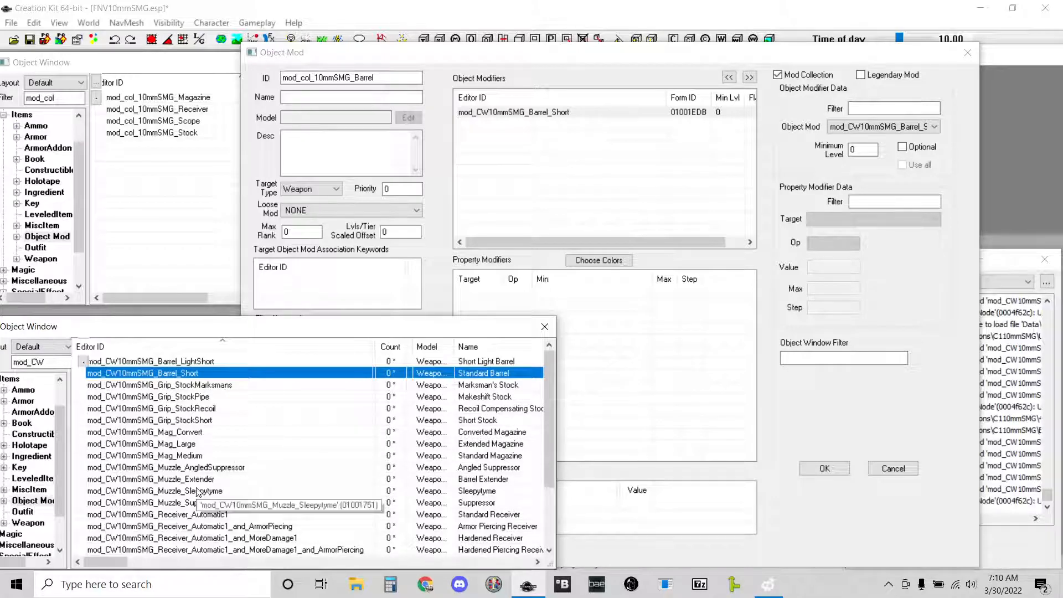
pyautogui.moveTo(205, 492); pyautogui.dragTo(535, 205)
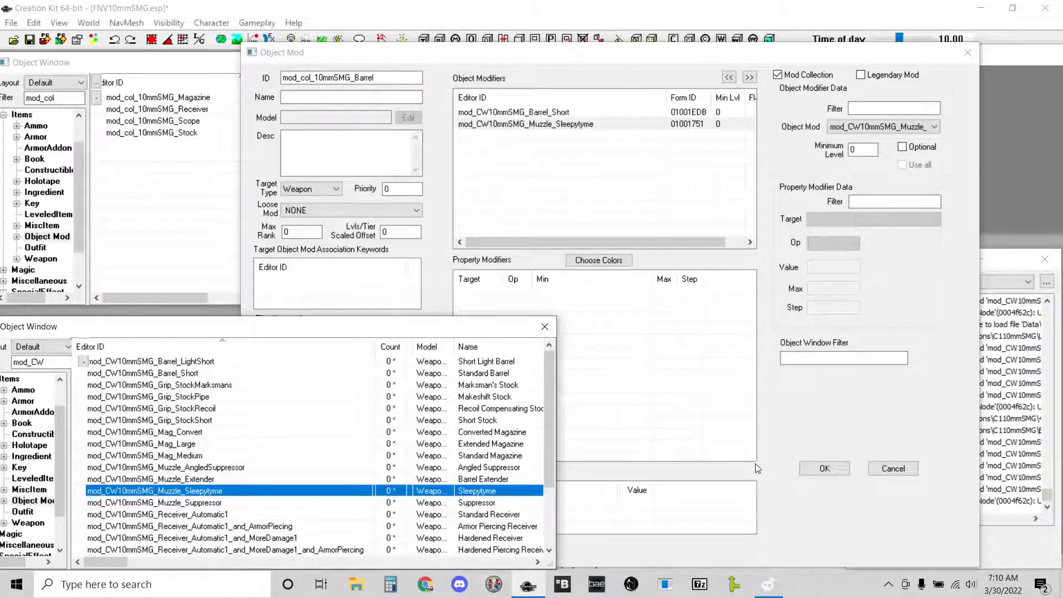
# Compare the attach points of the mod_CW10mmSMG_Muzzle_Sleepytyme and mod_CW10mmSMG_Barrel_Short records, closing each one.
pyautogui.doubleClick(227, 497)
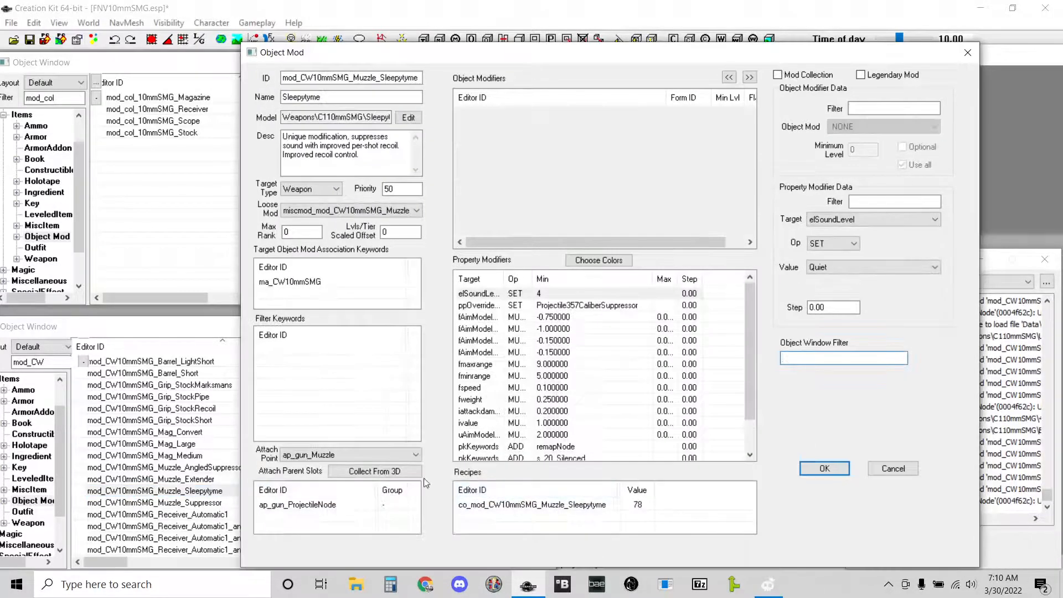
pyautogui.click(824, 468)
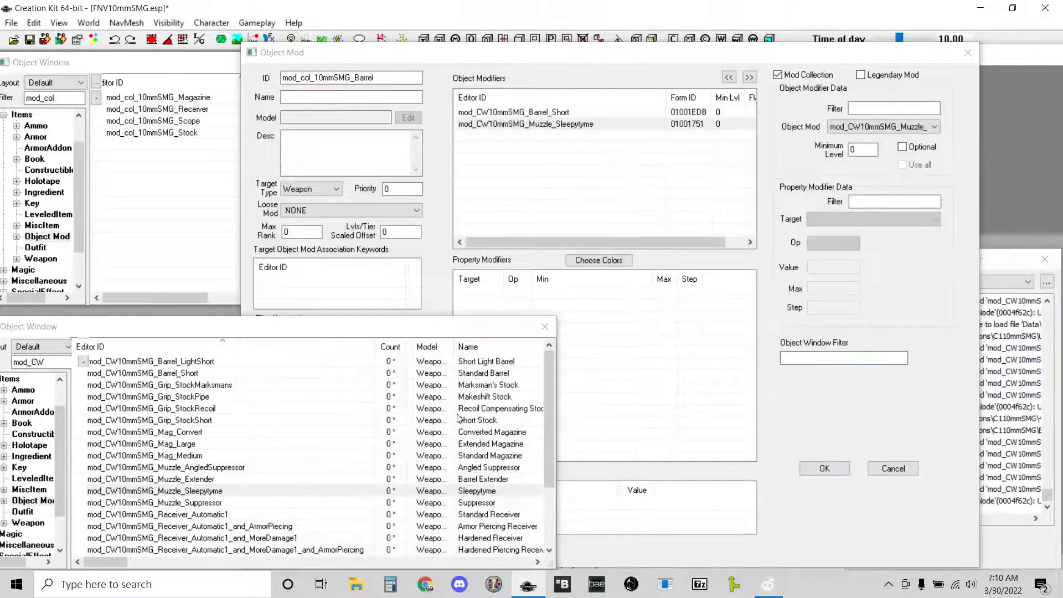
pyautogui.click(175, 373)
pyautogui.doubleClick(174, 374)
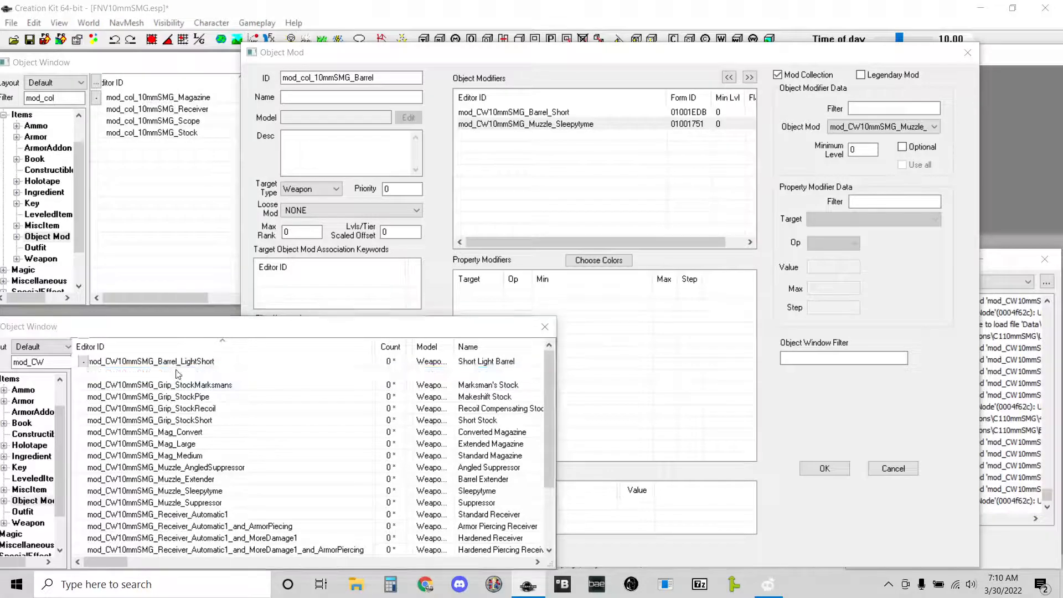
pyautogui.click(845, 471)
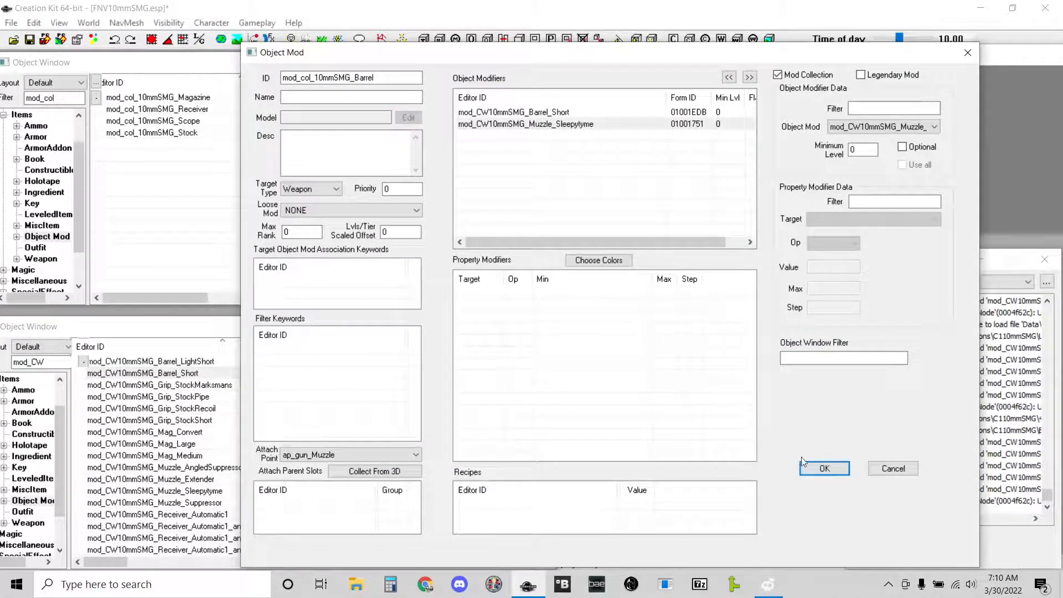
# Save the barrel collection and review the attach points listed for all the mod_col_10mmSMG collections.
pyautogui.click(824, 468)
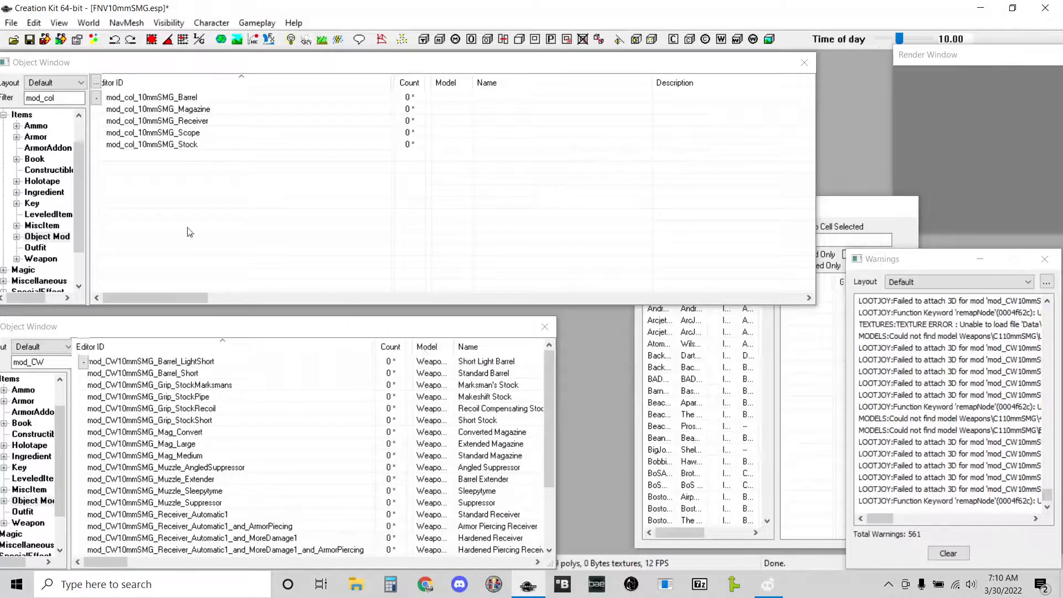
pyautogui.moveTo(141, 300); pyautogui.dragTo(728, 298)
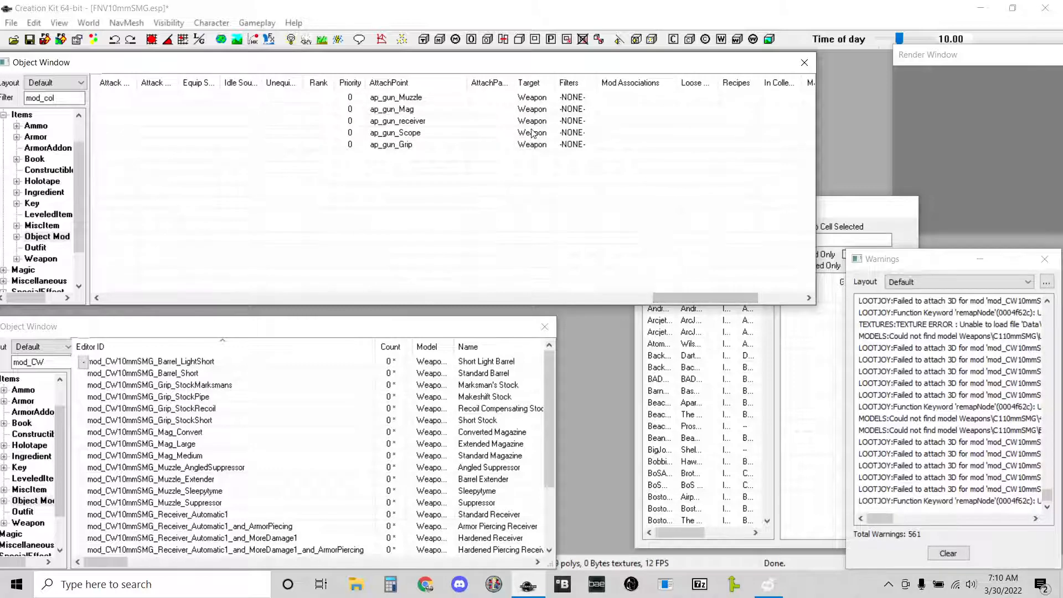
pyautogui.moveTo(658, 297); pyautogui.dragTo(166, 331)
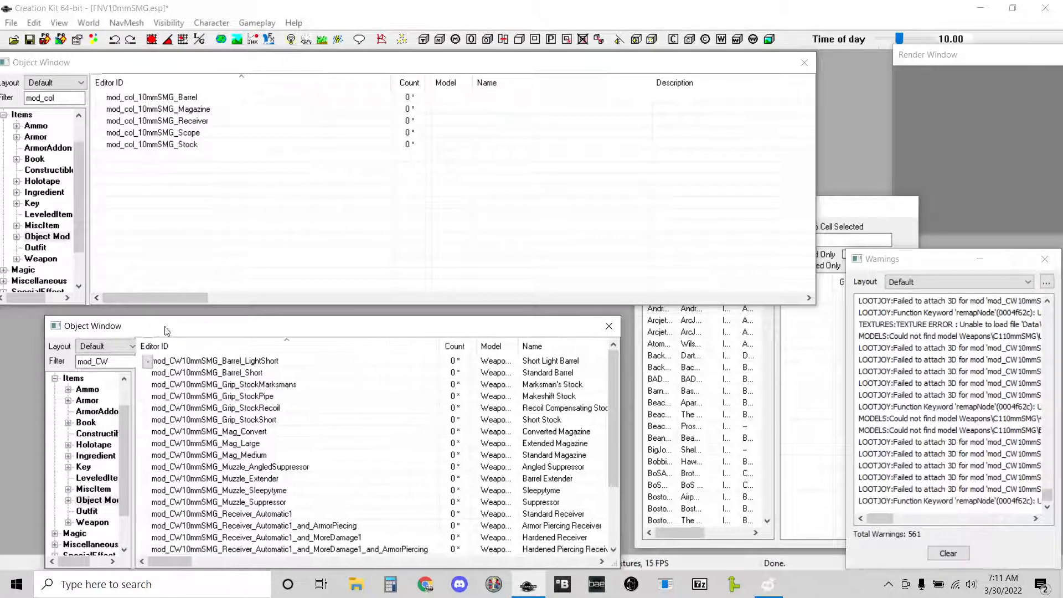
# Filter the second Object Window for mod_col and move that window aside below the first one.
pyautogui.click(82, 362)
pyautogui.write('_col')
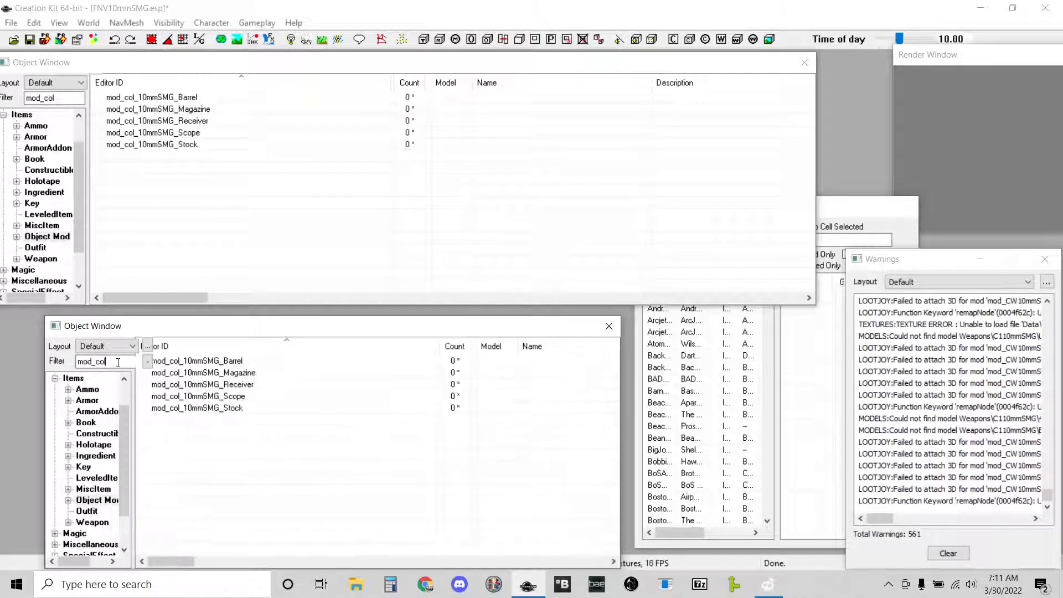
pyautogui.moveTo(215, 328); pyautogui.dragTo(110, 330)
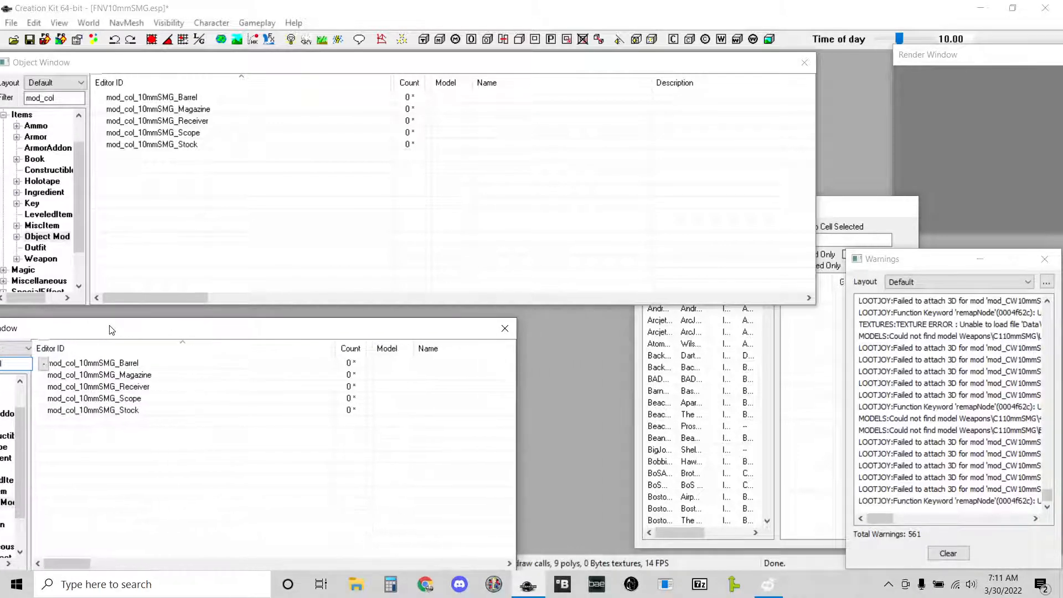
# Clear the first Object Window's filter and open the F4CW10mmSMG record from the Weapon category.
pyautogui.click(69, 97)
pyautogui.doubleClick(69, 97)
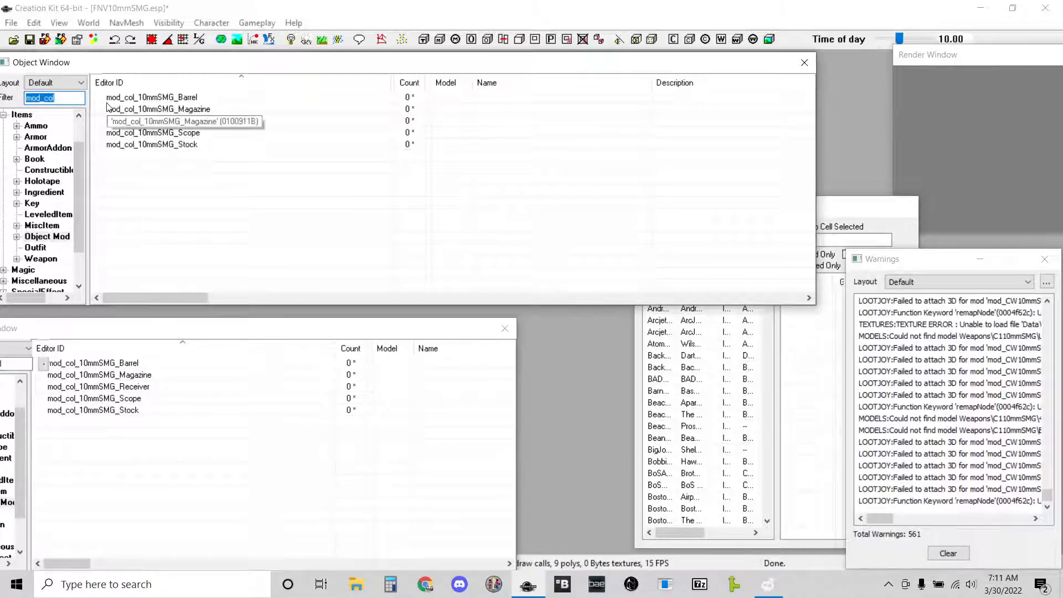
pyautogui.press('BackSpace')
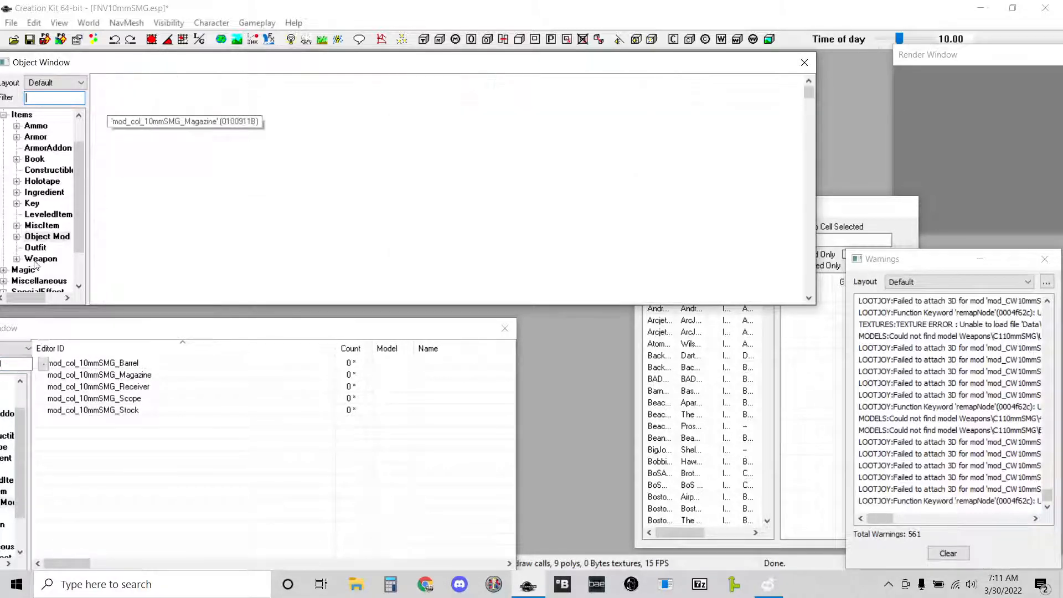
pyautogui.click(35, 260)
pyautogui.scroll(-15, 149, 228)
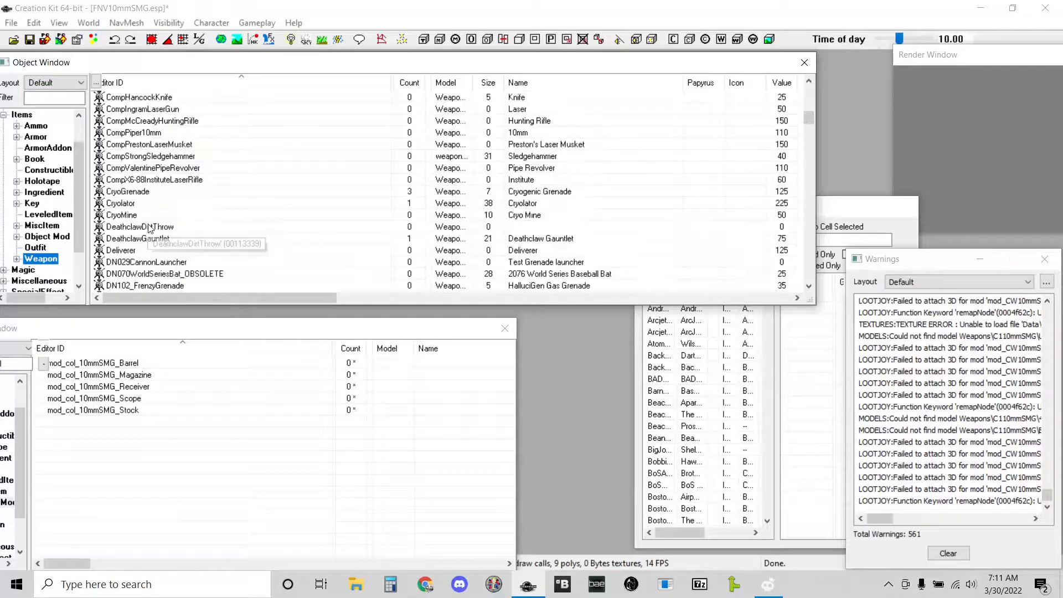
pyautogui.scroll(-3, 150, 228)
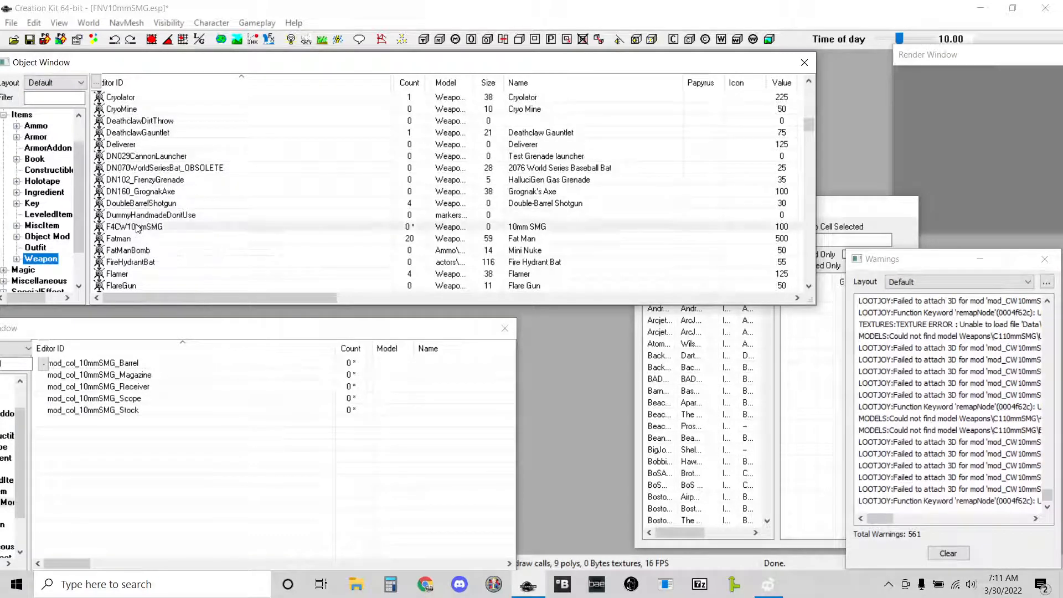
pyautogui.click(138, 227)
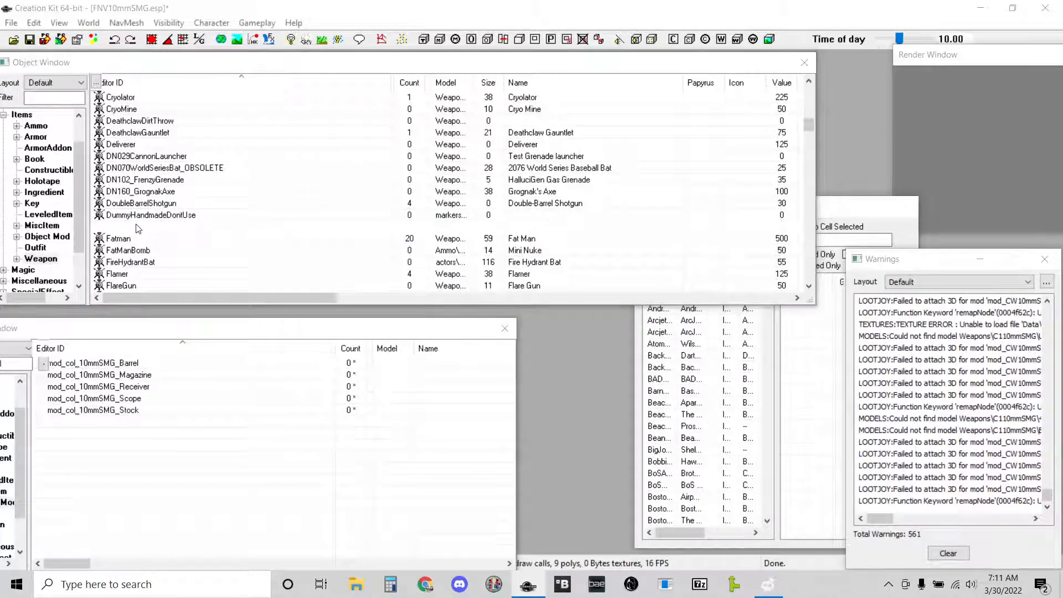
pyautogui.doubleClick(220, 223)
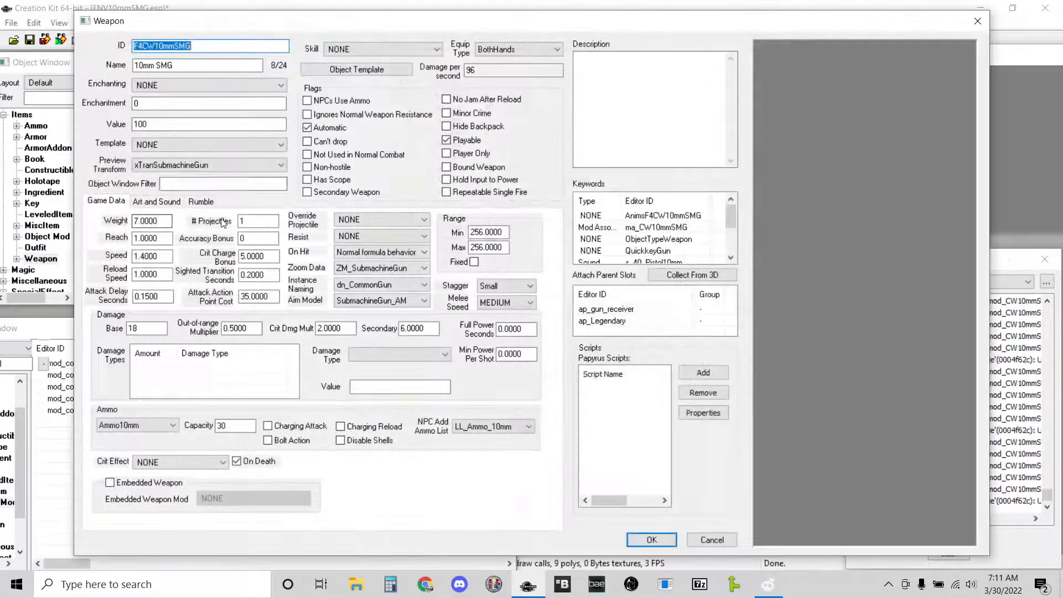
# Delete all existing object modifiers from the Default item of the weapon's Object Template.
pyautogui.click(364, 71)
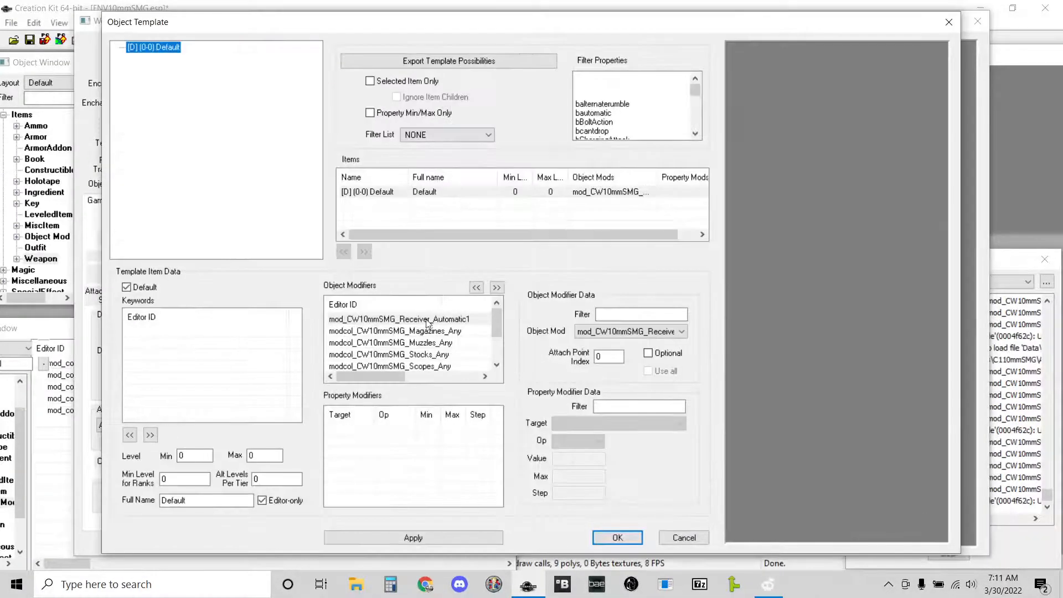
pyautogui.click(428, 320)
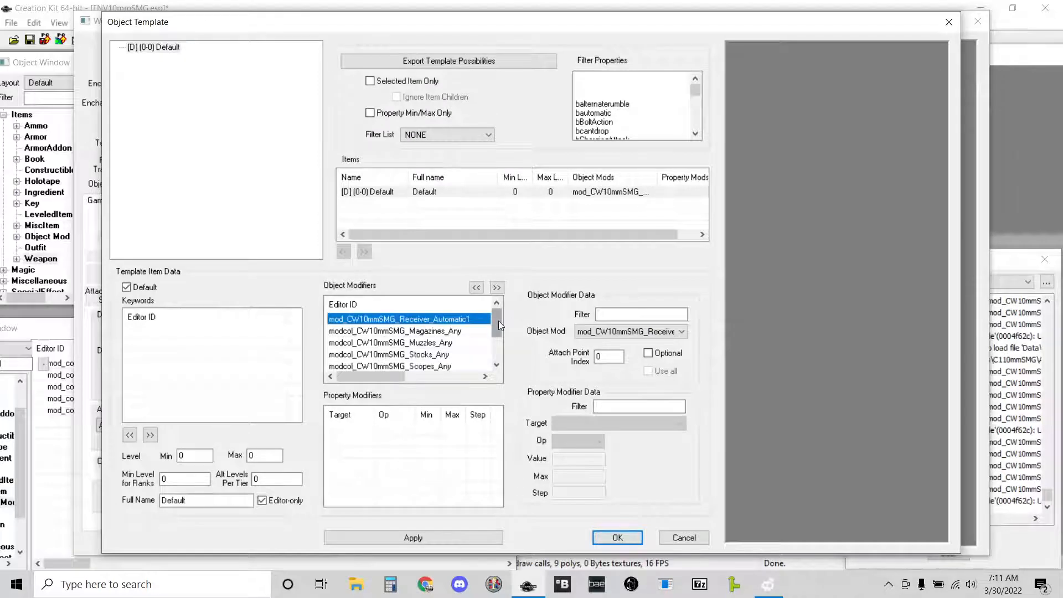
pyautogui.moveTo(497, 311); pyautogui.dragTo(498, 354)
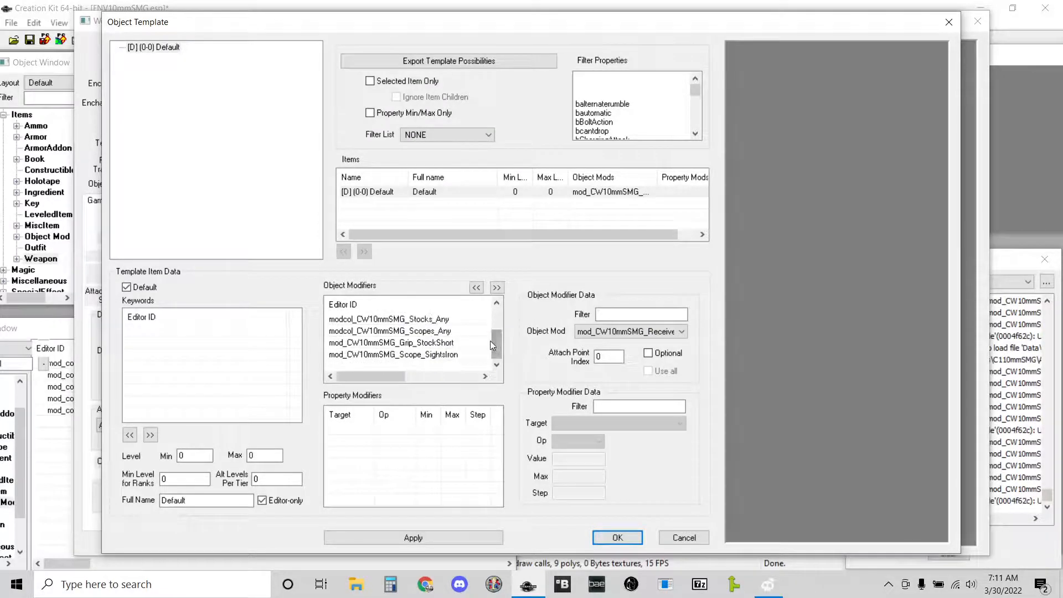
pyautogui.keyDown('shift'); pyautogui.click(382, 357); pyautogui.keyUp('shift')
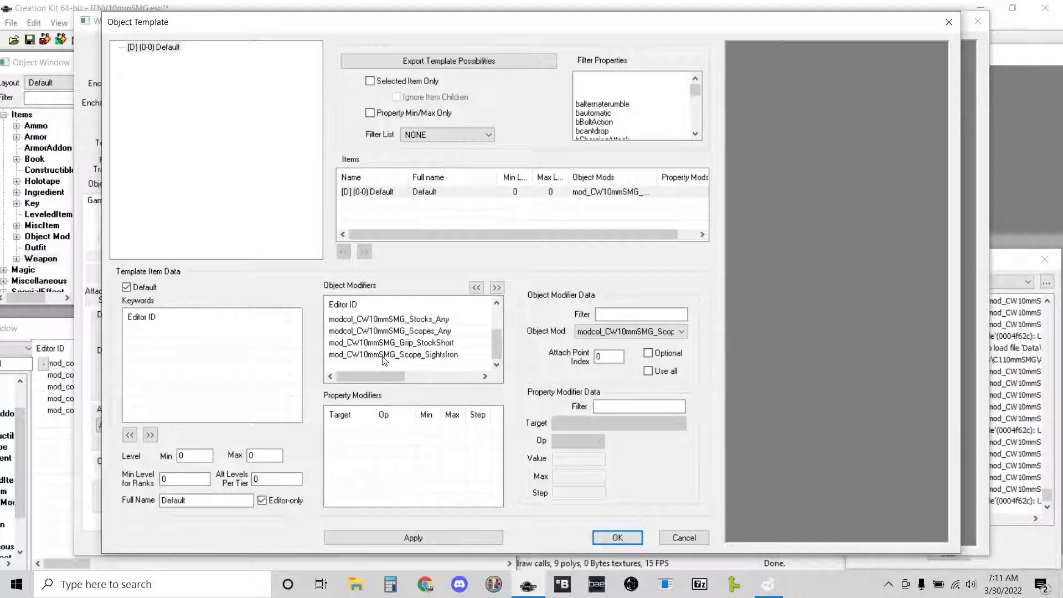
pyautogui.rightClick(383, 338)
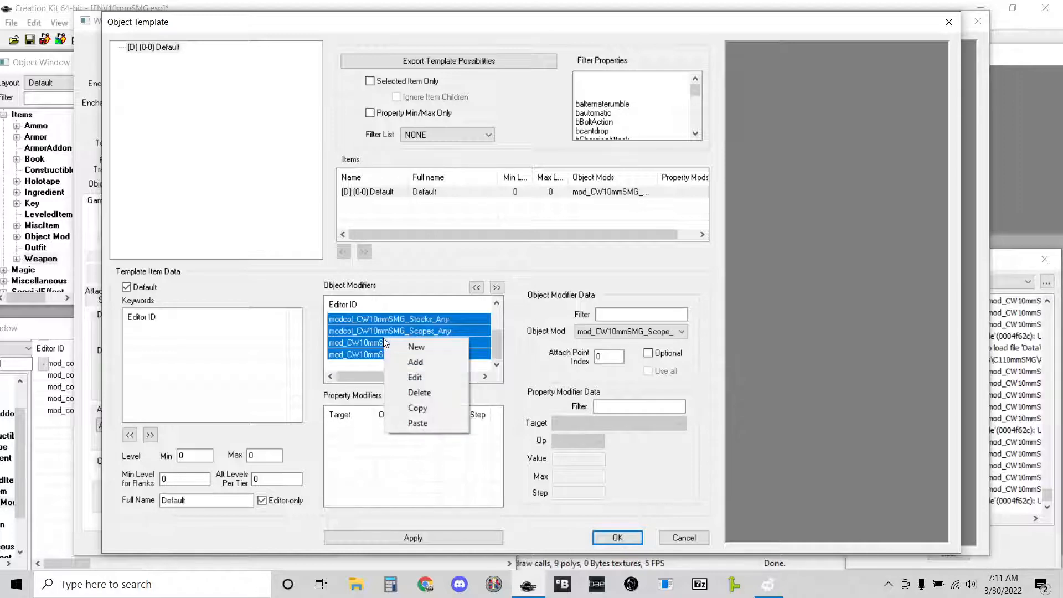
pyautogui.click(425, 393)
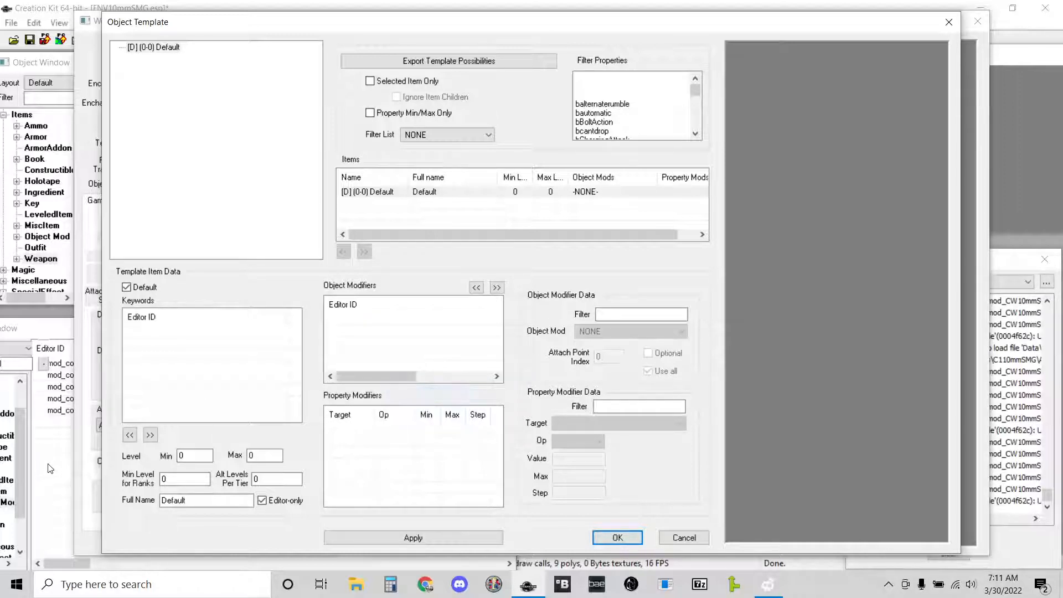
# Add the five mod_col_10mmSMG collections (Barrel, Magazine, Receiver, Scope, Stock) to the template's object modifiers and save the weapon record.
pyautogui.click(50, 468)
pyautogui.moveTo(64, 435); pyautogui.dragTo(158, 363)
pyautogui.moveTo(172, 396); pyautogui.dragTo(445, 415)
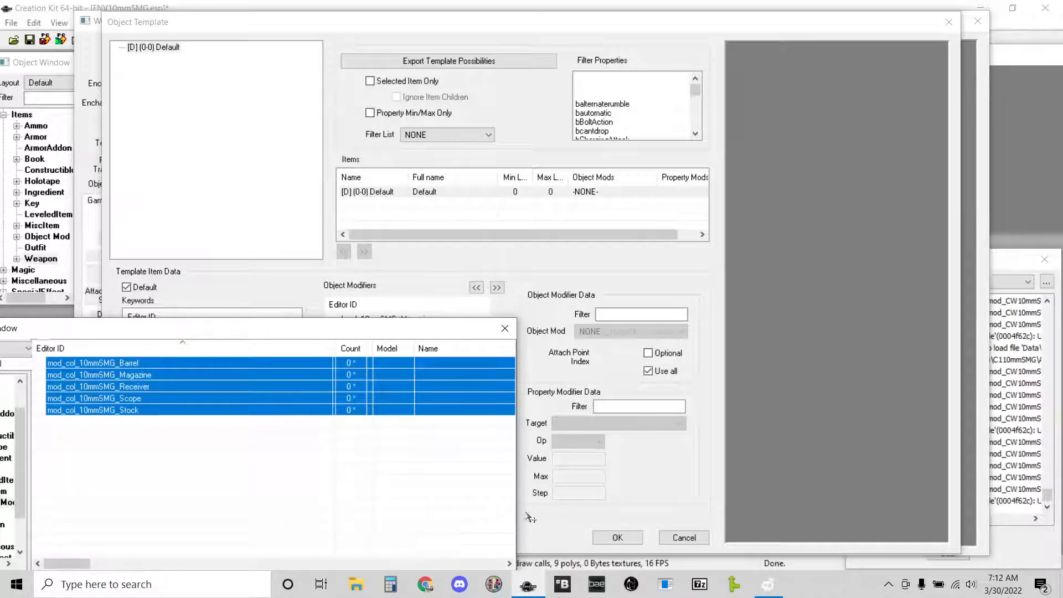
pyautogui.click(548, 526)
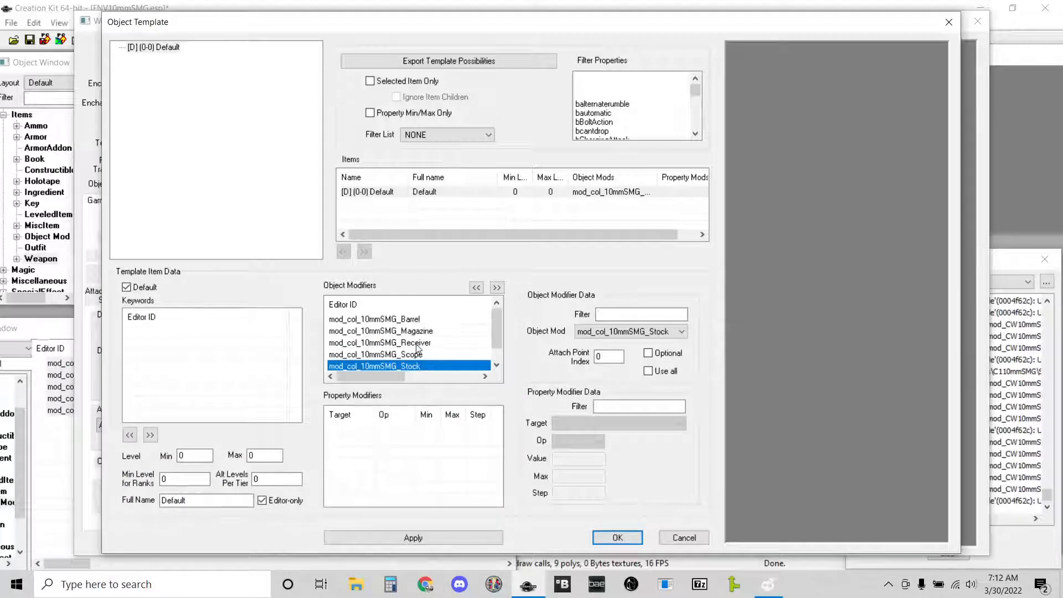
pyautogui.click(614, 536)
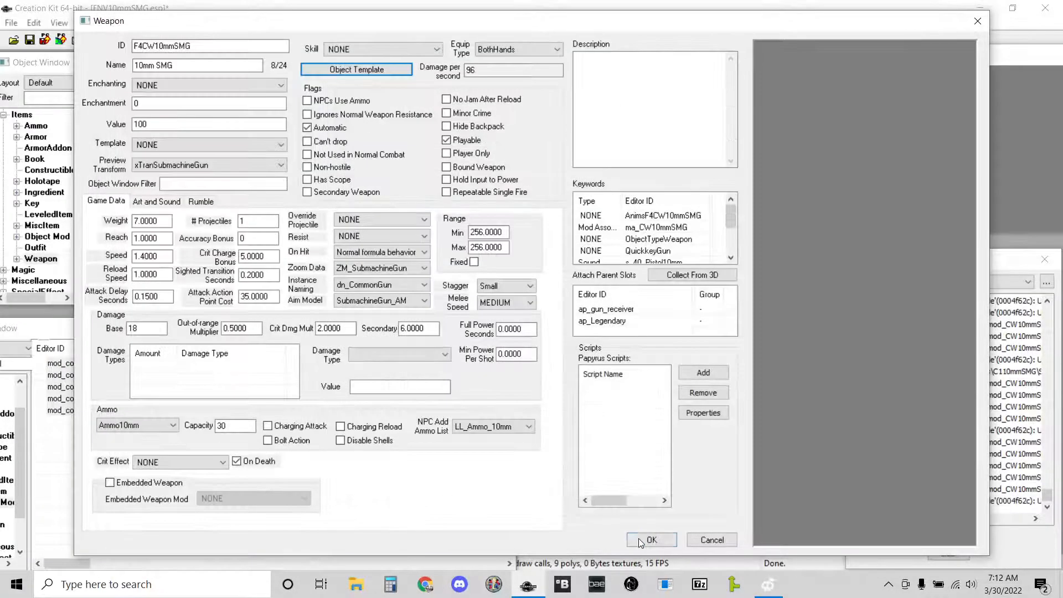
pyautogui.click(639, 538)
# Save the FNV10mmSMG plugin and close the second Object Window filtered for mod_col.
pyautogui.moveTo(168, 327); pyautogui.dragTo(239, 311)
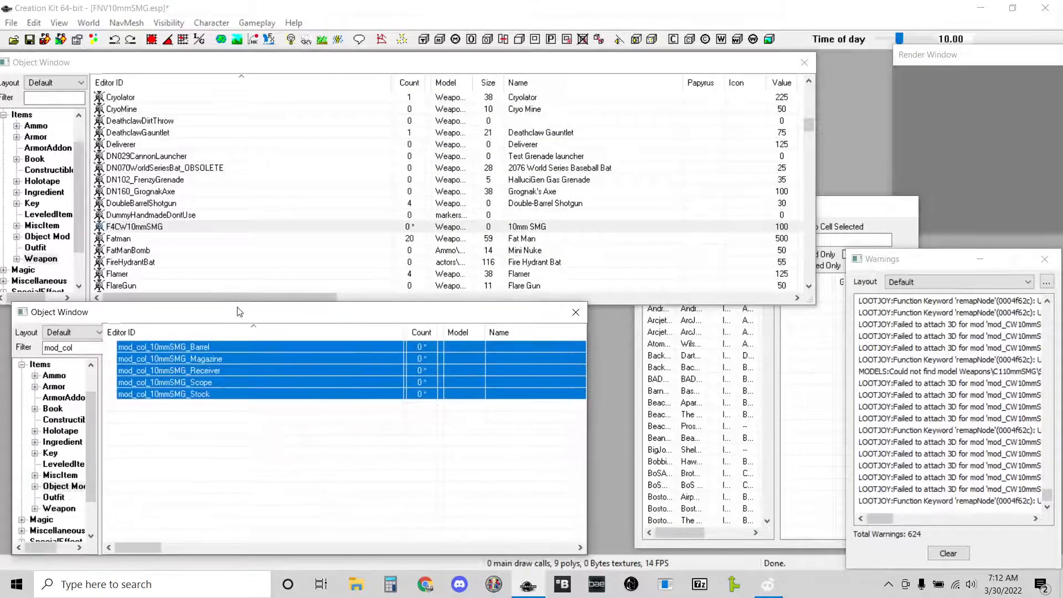
pyautogui.click(11, 23)
pyautogui.click(17, 53)
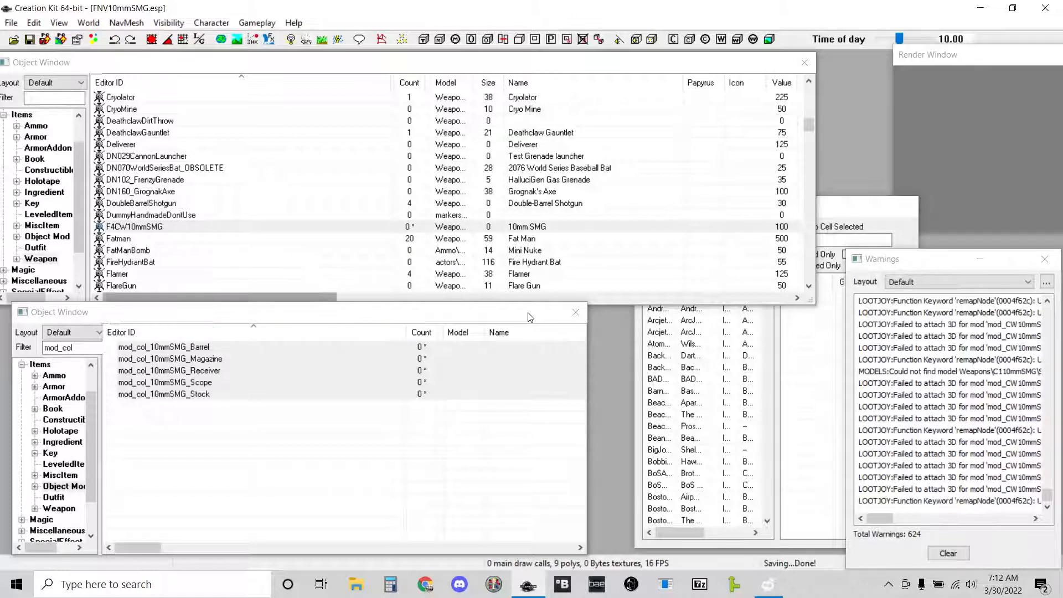
pyautogui.click(576, 313)
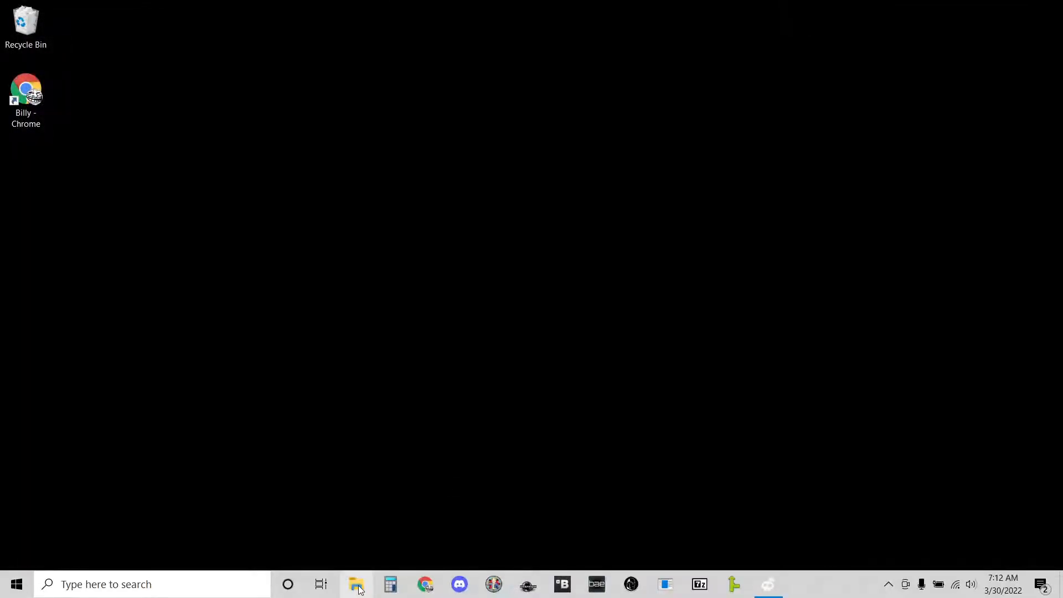
# Switch to File Explorer and locate the FNV10mmSMG plugin in Fallout 4's Data folder.
pyautogui.click(356, 586)
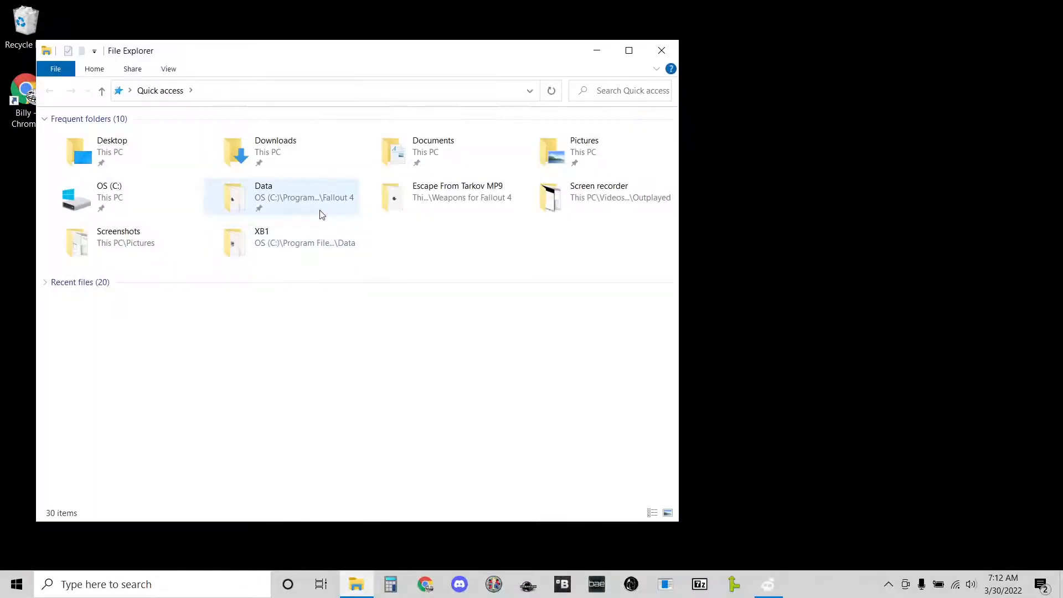
pyautogui.doubleClick(321, 213)
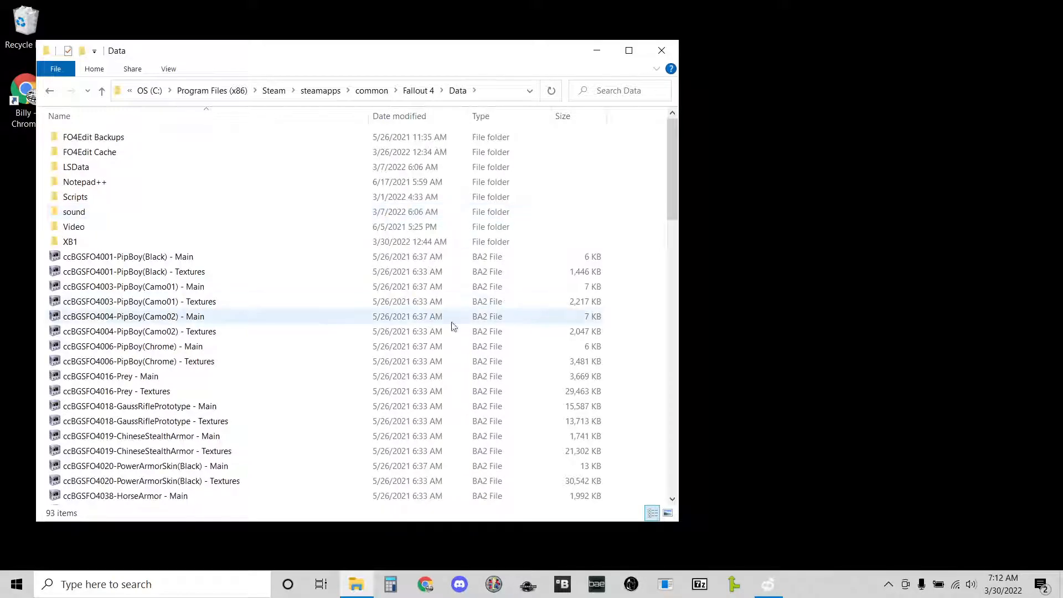
pyautogui.scroll(-20, 548, 310)
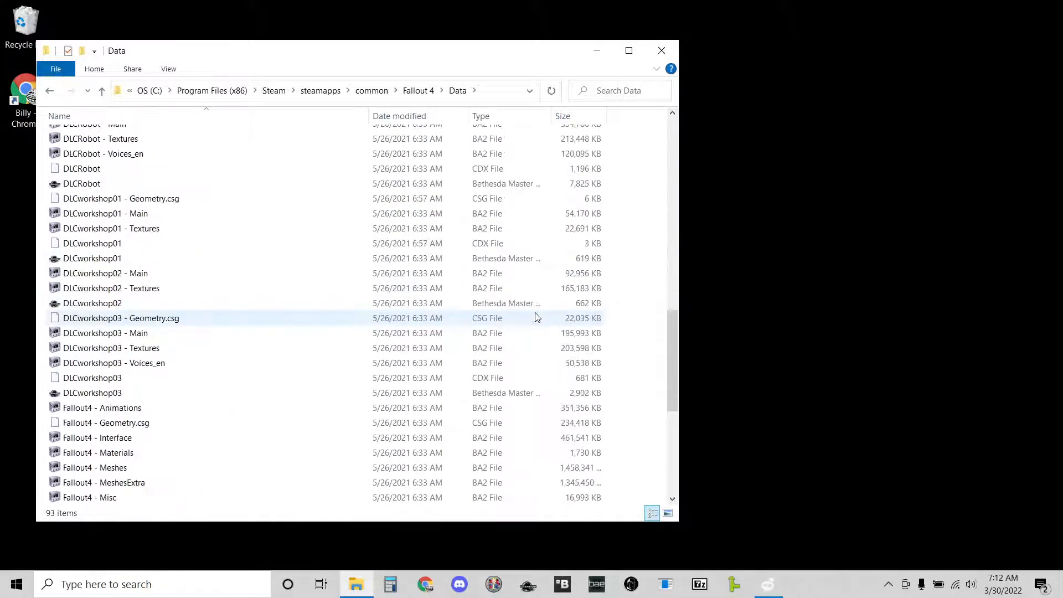
pyautogui.scroll(-1, 247, 442)
# Rename the FNV10mmSMG plugin file as FNV 10mm SMG All-In-One Replacer and close the Data folder.
pyautogui.rightClick(125, 454)
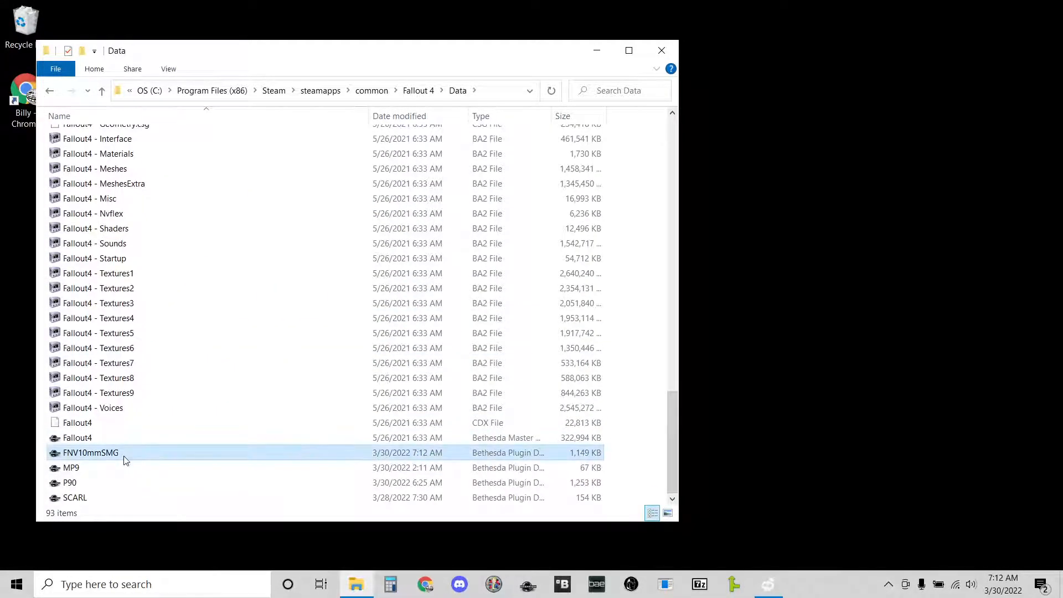
pyautogui.click(155, 425)
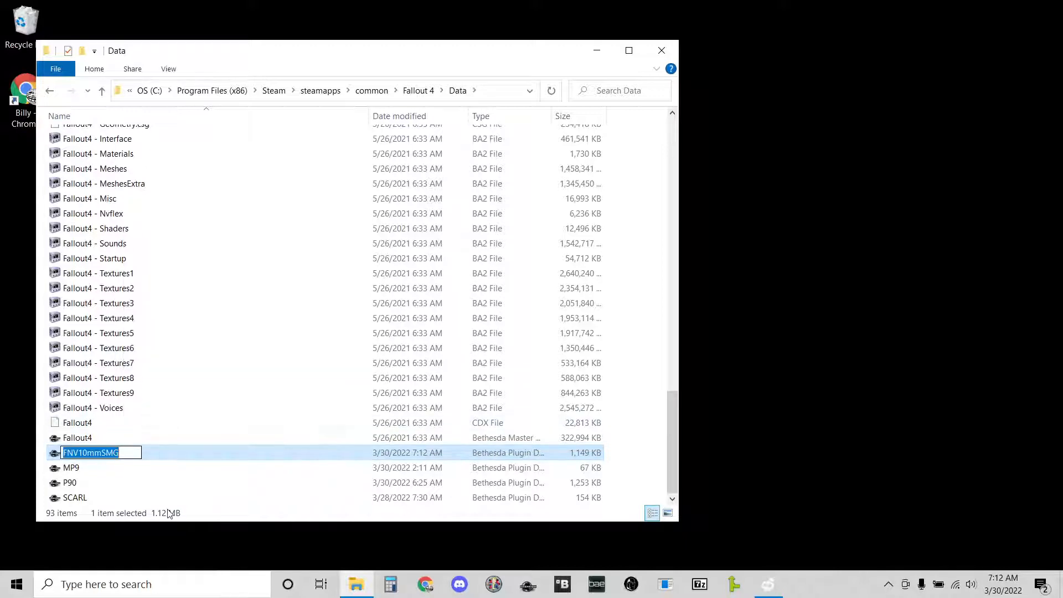
pyautogui.click(147, 461)
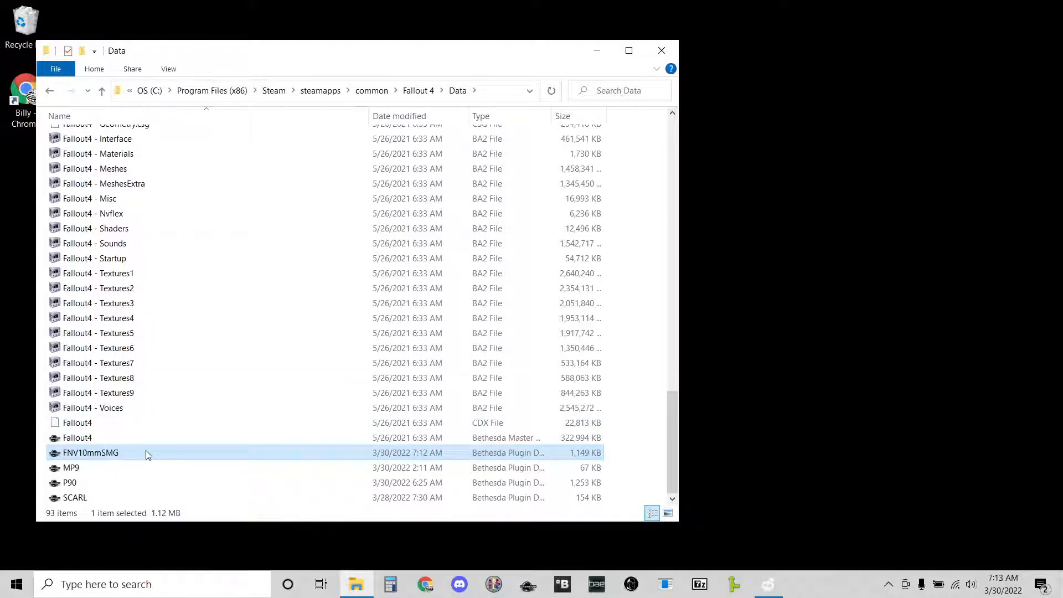
pyautogui.rightClick(147, 451)
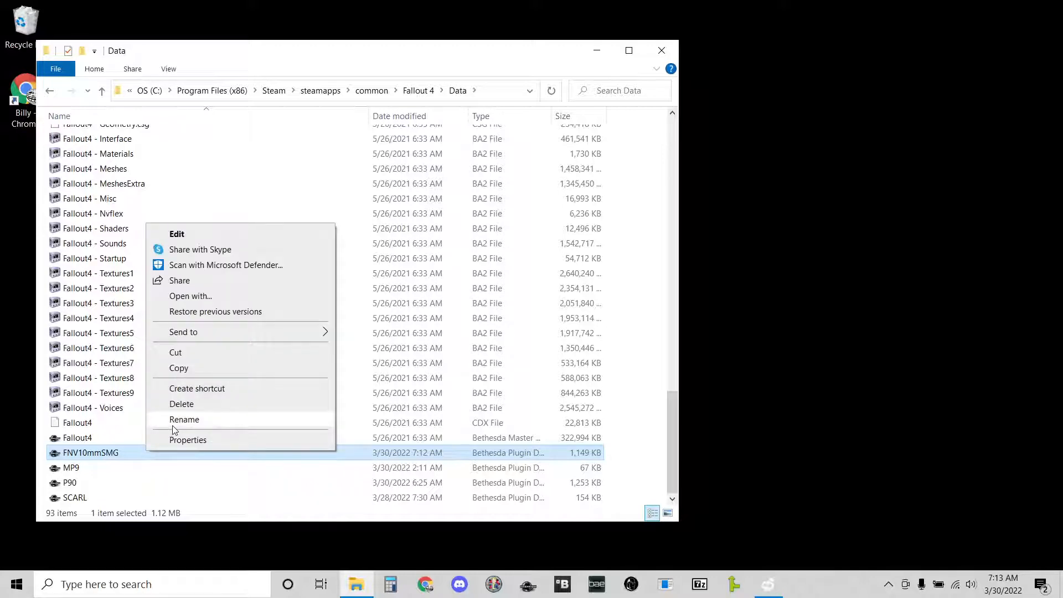
pyautogui.click(173, 425)
pyautogui.write('FNX')
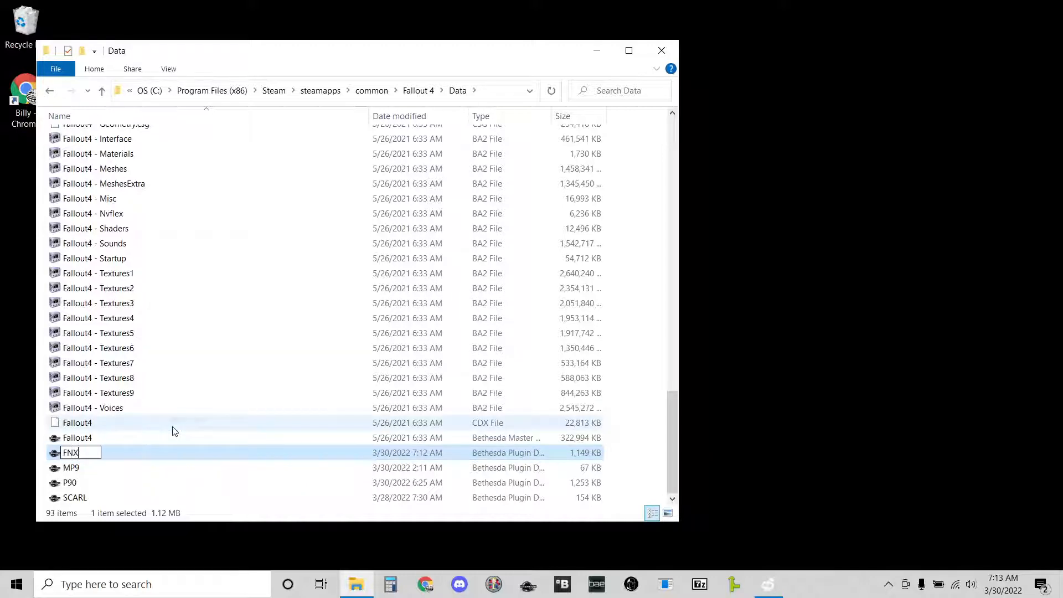
pyautogui.press('BackSpace')
pyautogui.write('V 10mm SMG All-')
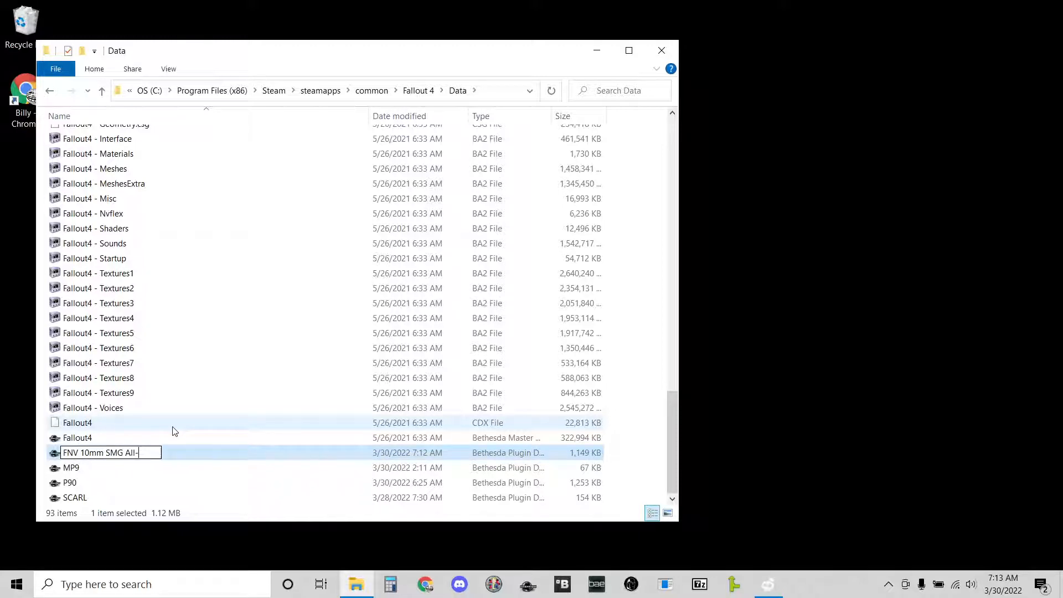
pyautogui.write('In-One Replacer4')
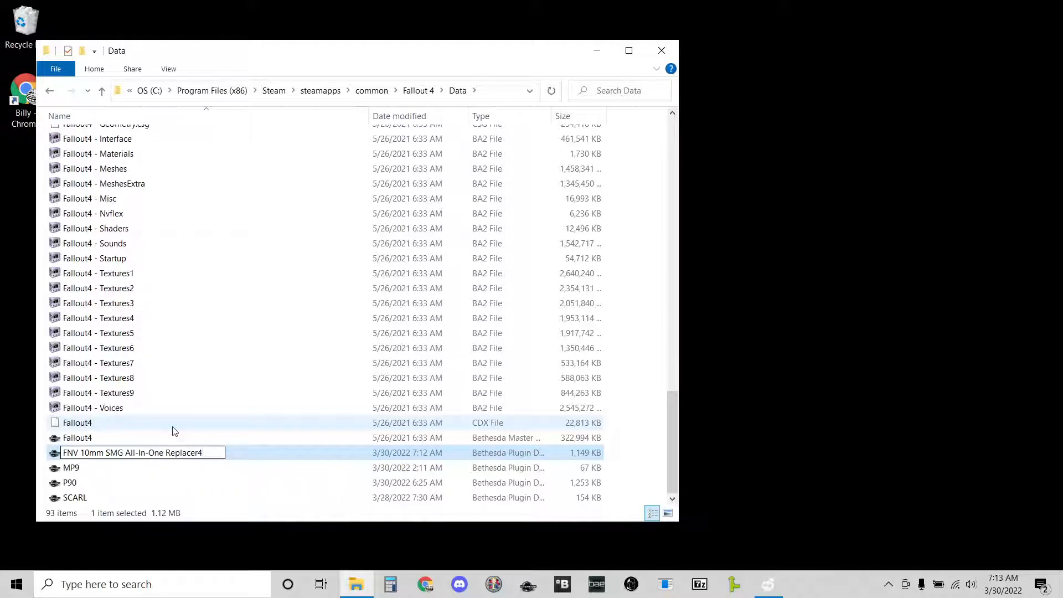
pyautogui.press('BackSpace')
pyautogui.press('Return')
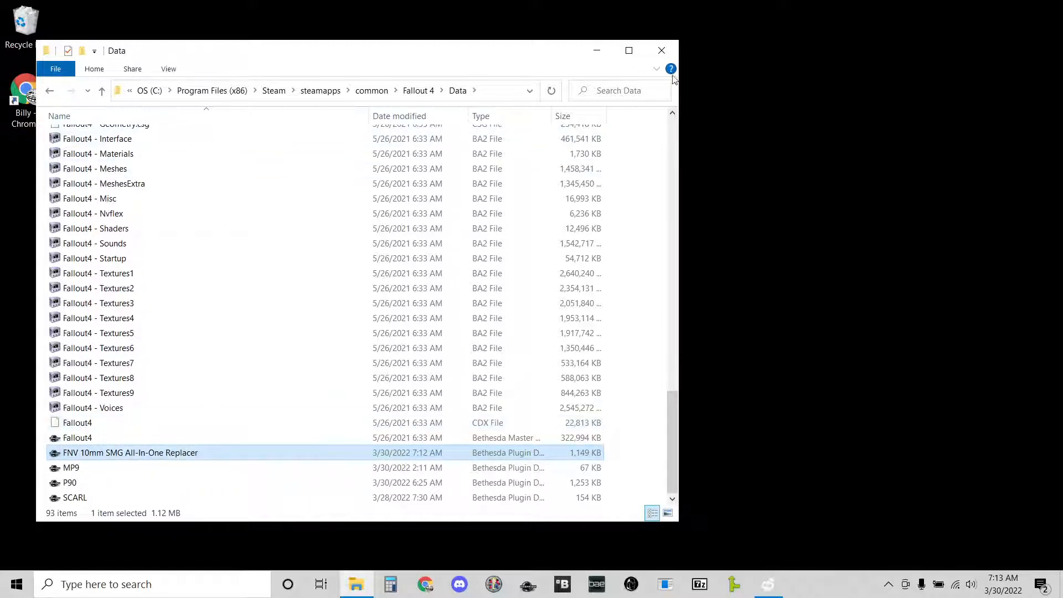
pyautogui.click(661, 51)
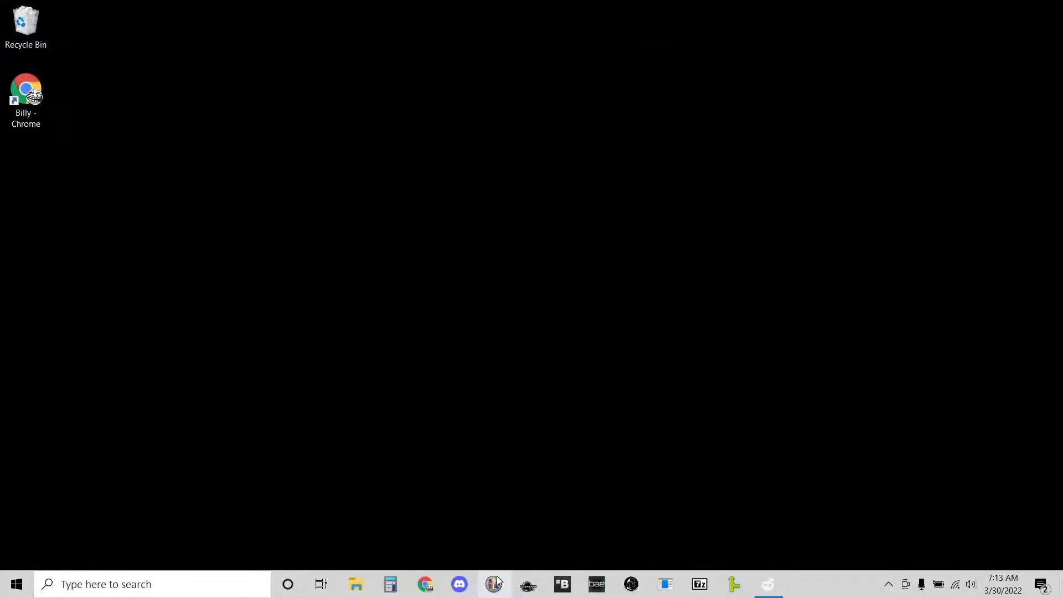
# Launch FO4Edit, clear the module selection and load only DLCCoast.esm, DLCNukaWorld.esm and FNV 10mm SMG All-In-One Replacer.esp.
pyautogui.click(495, 584)
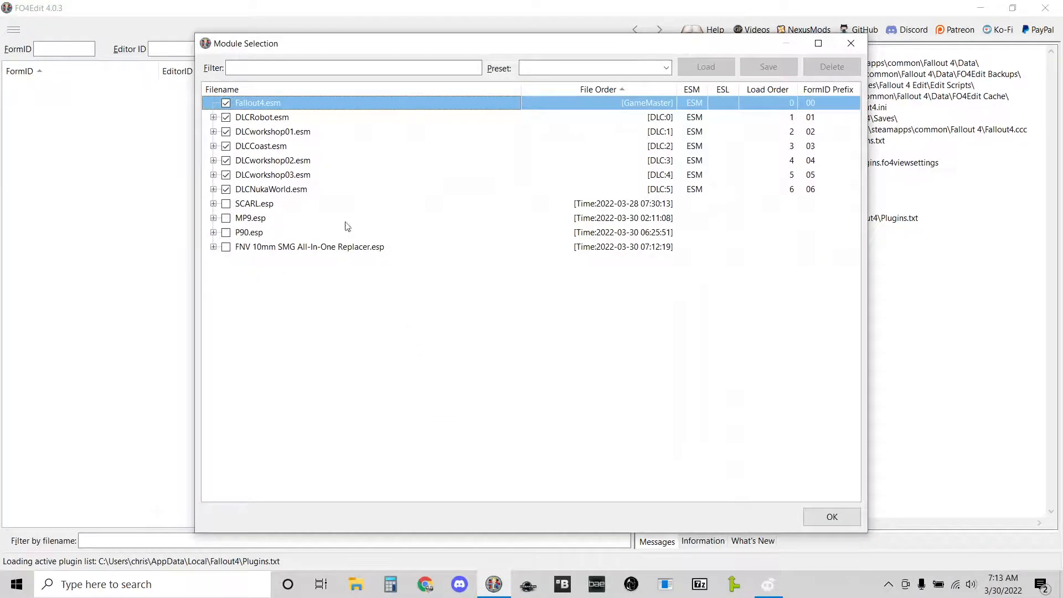
pyautogui.rightClick(358, 161)
pyautogui.click(368, 183)
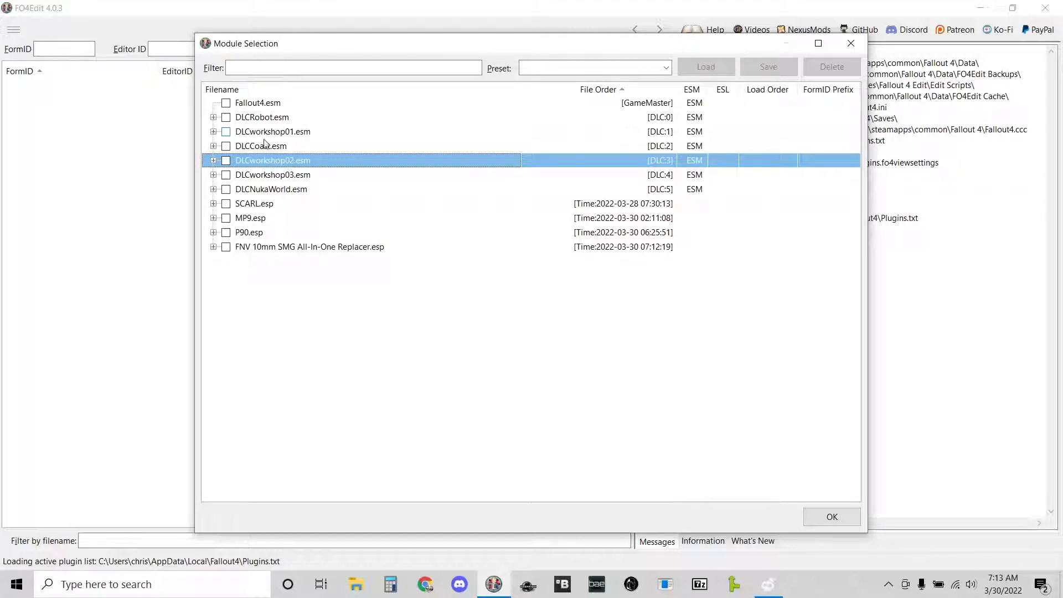
pyautogui.click(226, 146)
pyautogui.click(226, 189)
pyautogui.click(226, 247)
pyautogui.click(831, 517)
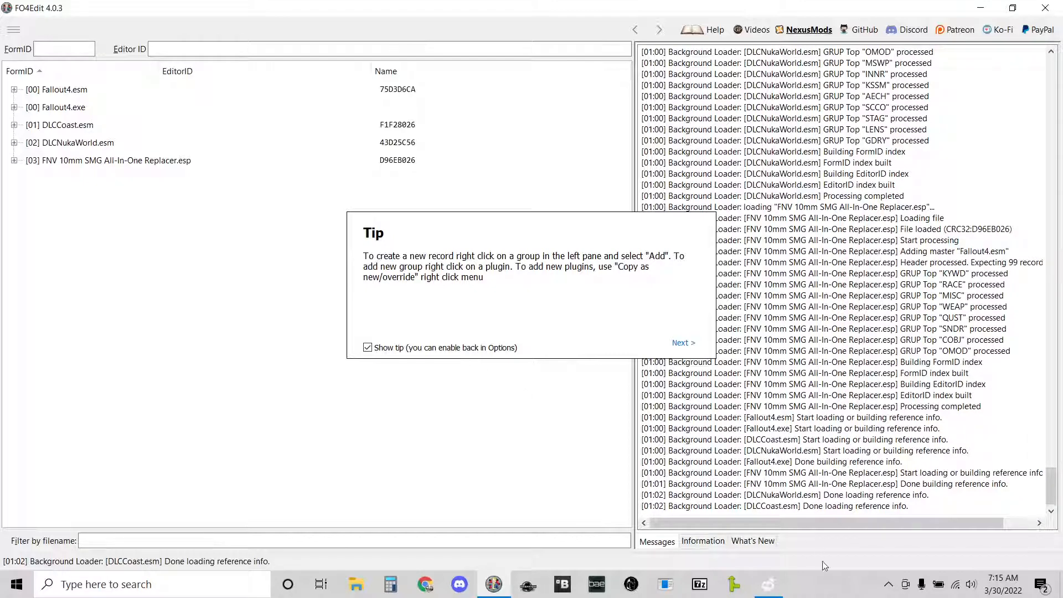
# Expand FNV 10mm SMG All-In-One Replacer.esp and view the F4CW10mmSMG record in its Weapon group.
pyautogui.moveTo(779, 582)
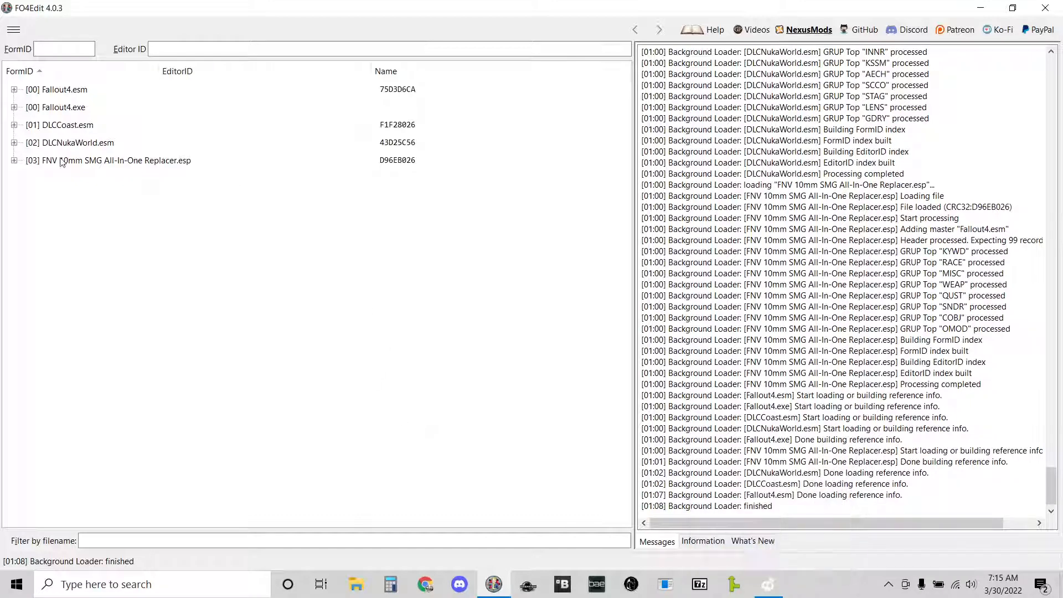
pyautogui.click(14, 160)
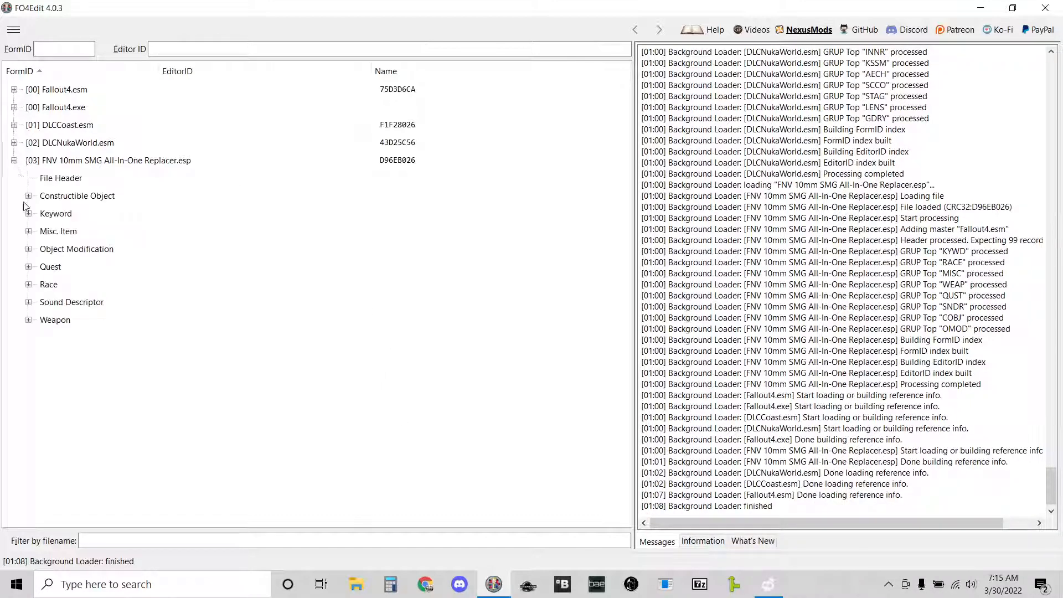
pyautogui.click(28, 267)
pyautogui.click(28, 266)
pyautogui.click(28, 320)
pyautogui.click(176, 341)
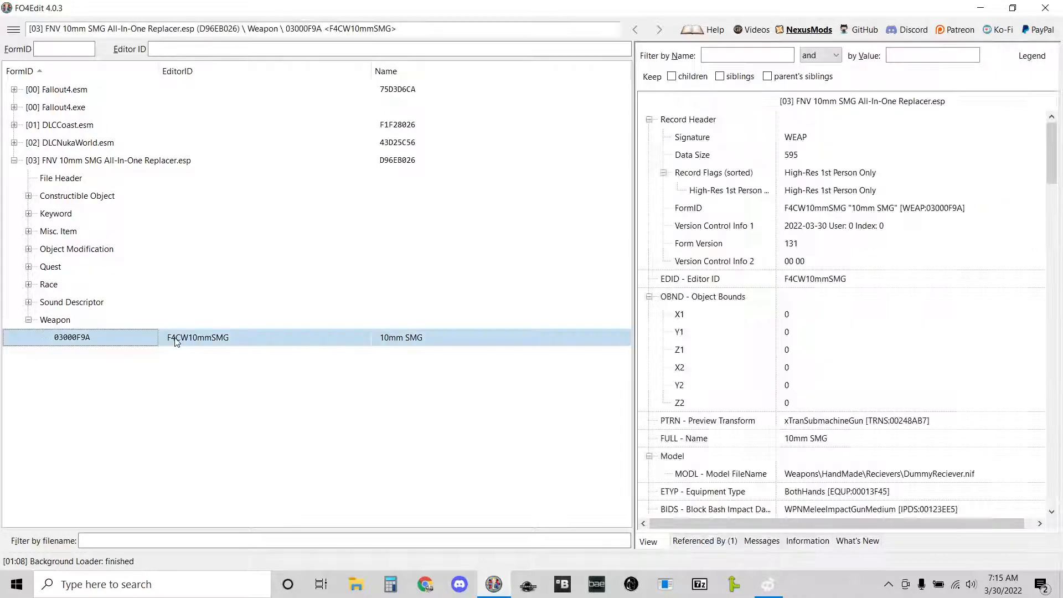
pyautogui.rightClick(832, 280)
pyautogui.click(854, 285)
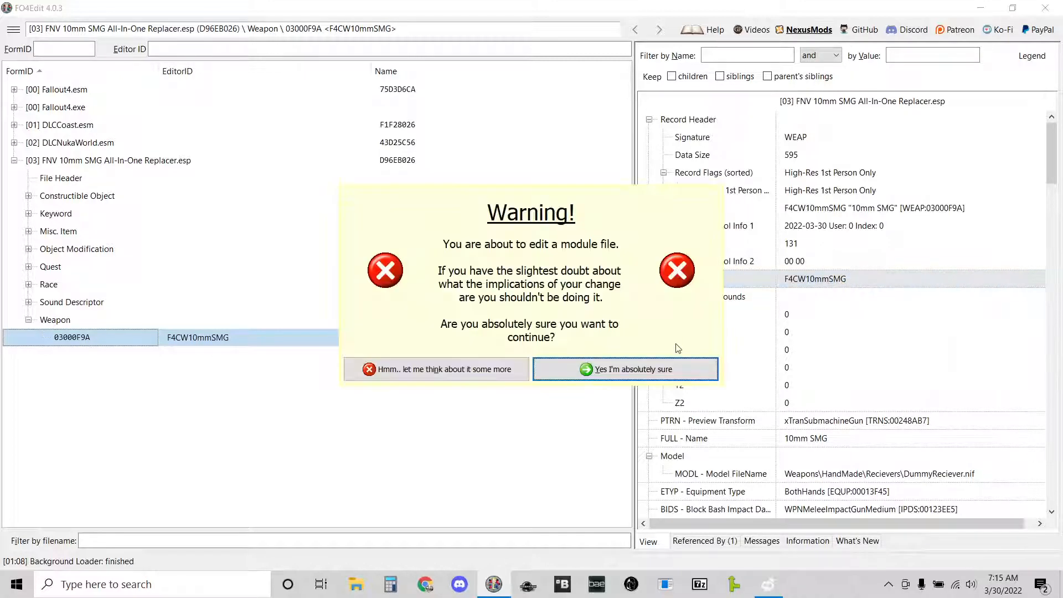
pyautogui.click(635, 368)
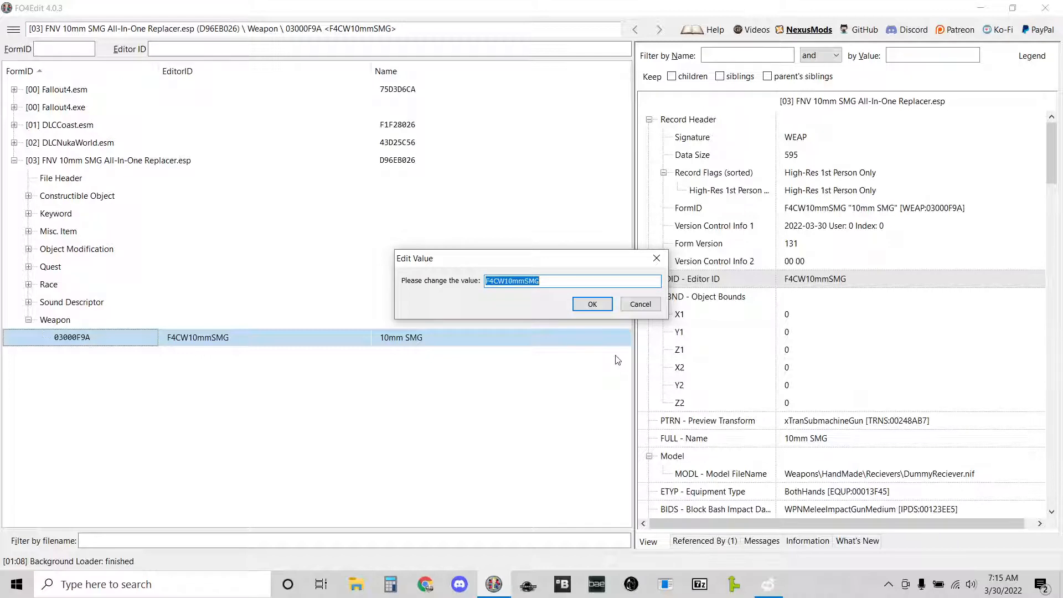
pyautogui.click(637, 307)
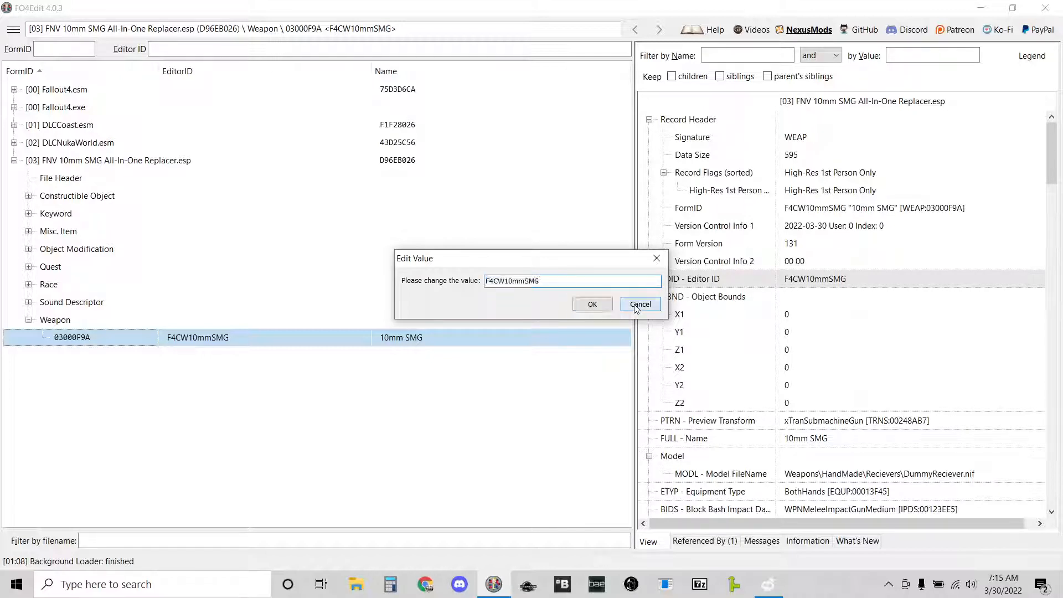
# Look up the AssaultRifle record's FormID and Editor ID in the Weapon group of Fallout4.esm, then collapse that file.
pyautogui.click(28, 319)
pyautogui.click(14, 89)
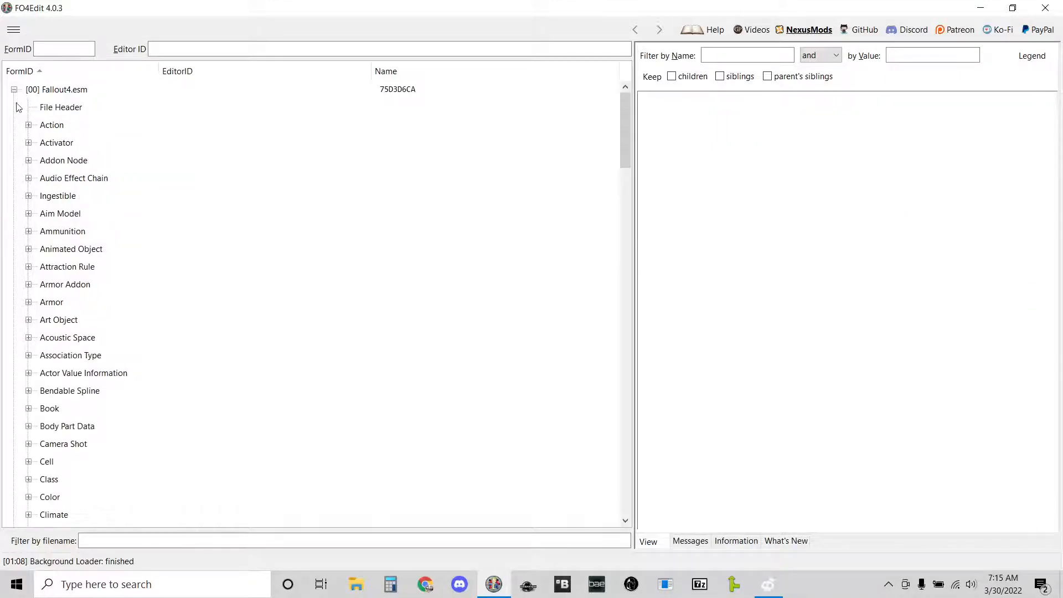
pyautogui.scroll(-9, 24, 452)
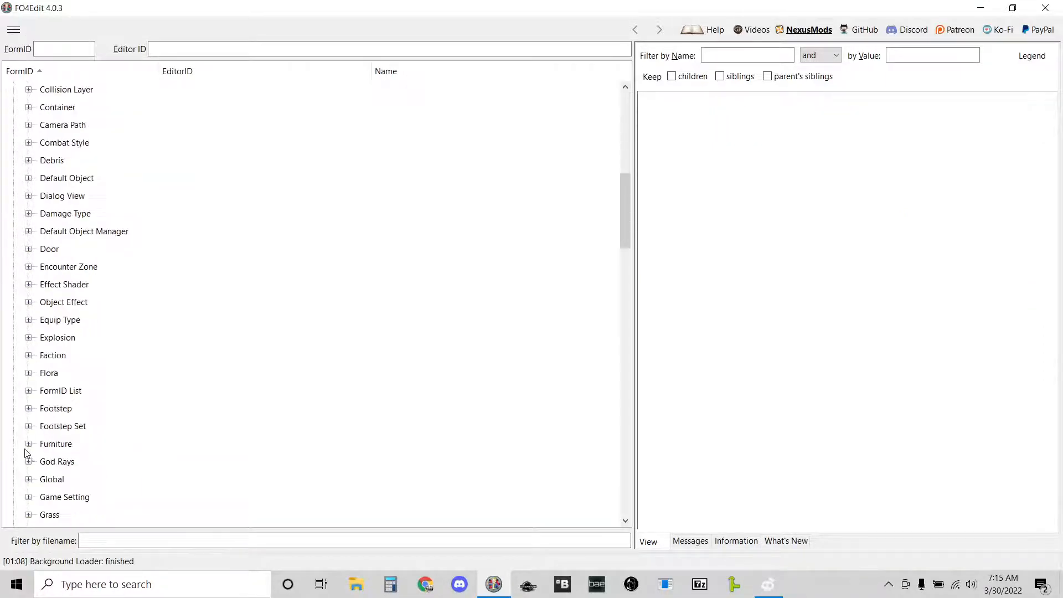
pyautogui.scroll(-17, 25, 452)
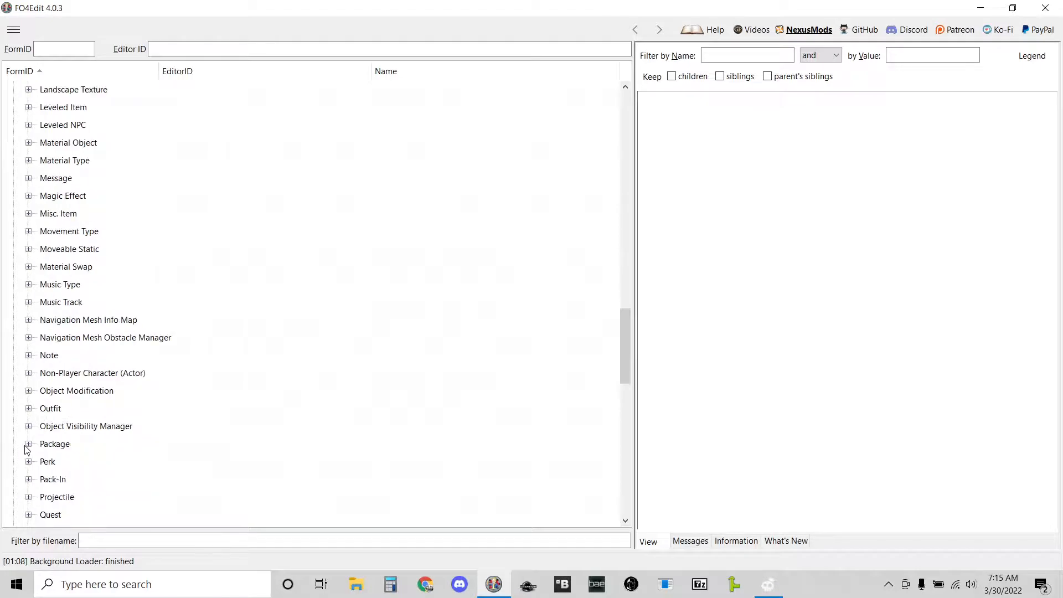
pyautogui.scroll(-10, 25, 450)
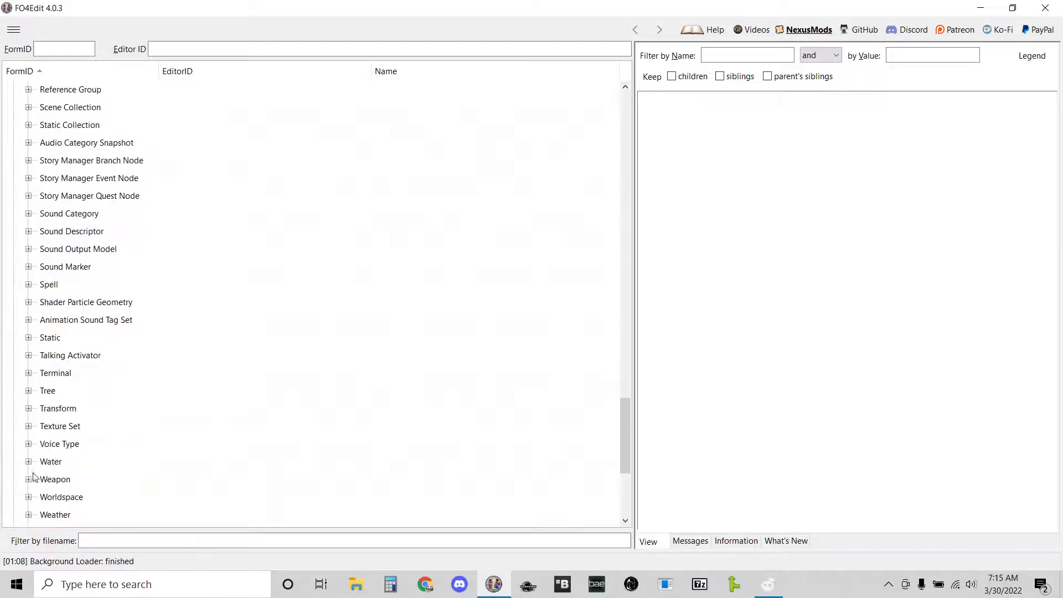
pyautogui.click(28, 478)
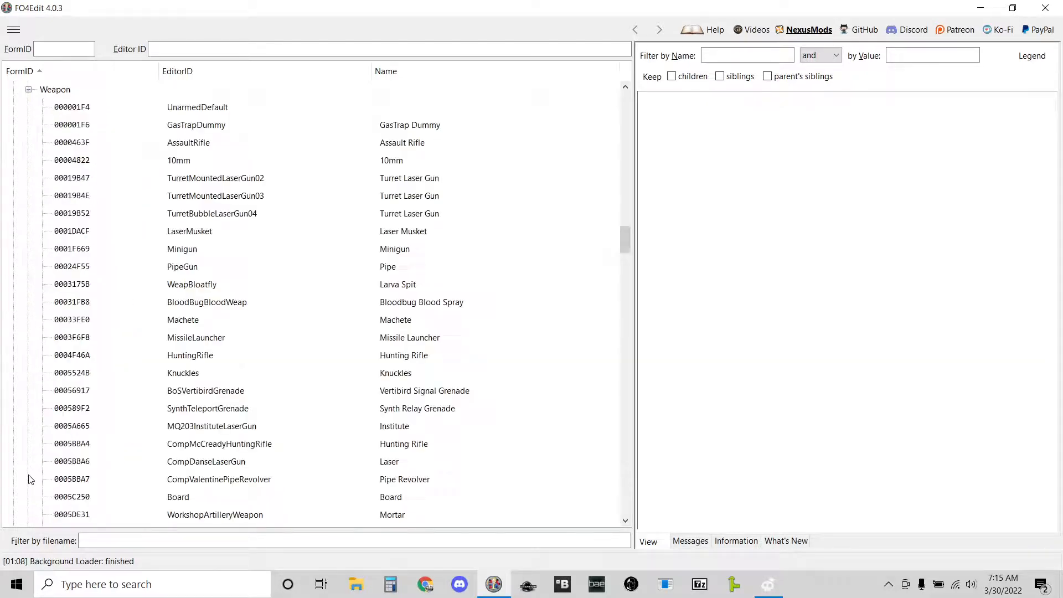
pyautogui.click(216, 144)
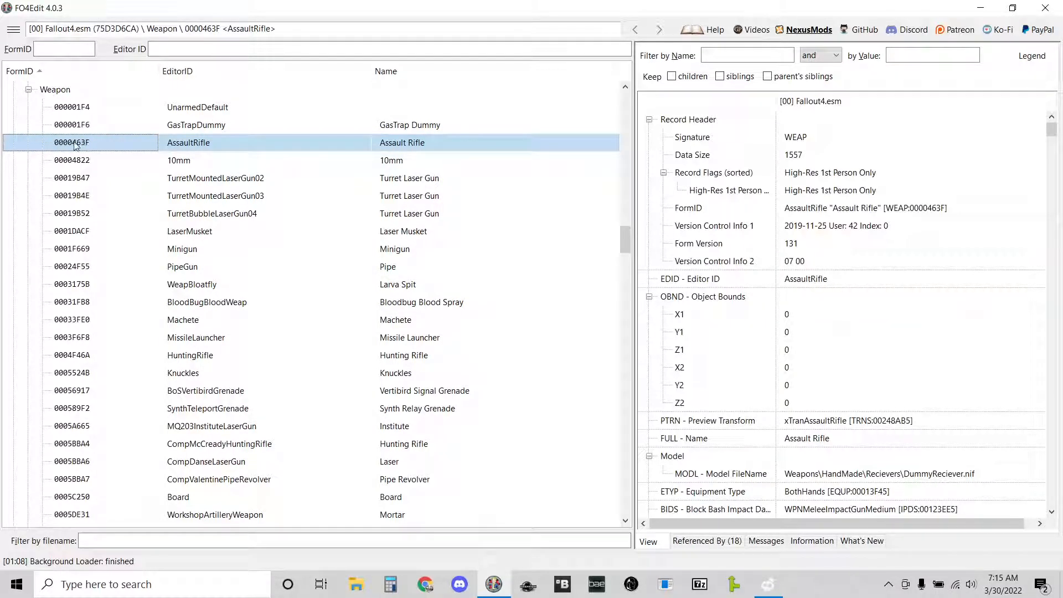
pyautogui.click(28, 90)
pyautogui.scroll(18, 25, 116)
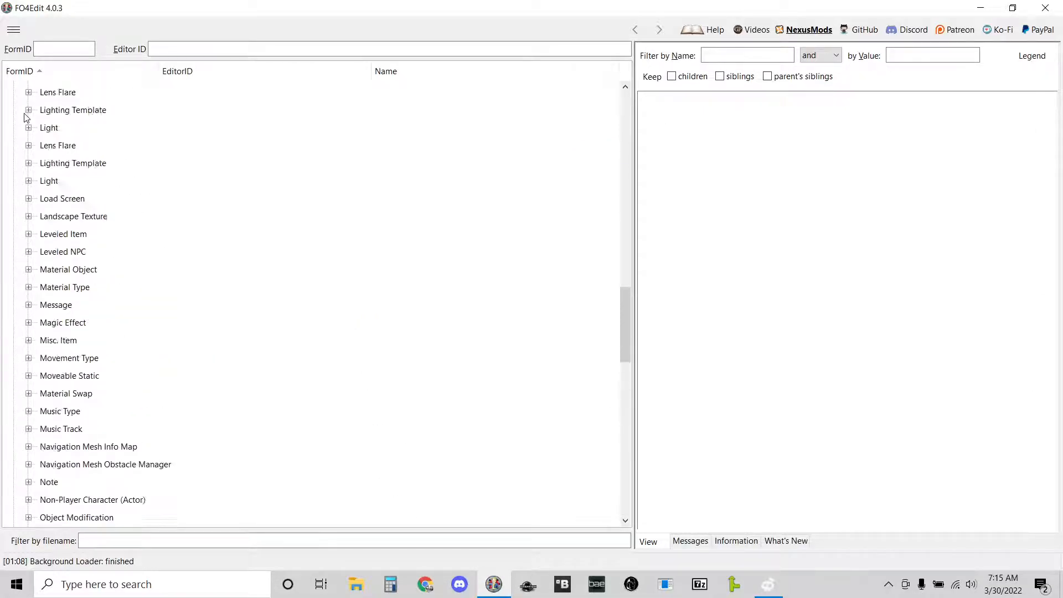
pyautogui.scroll(20, 24, 116)
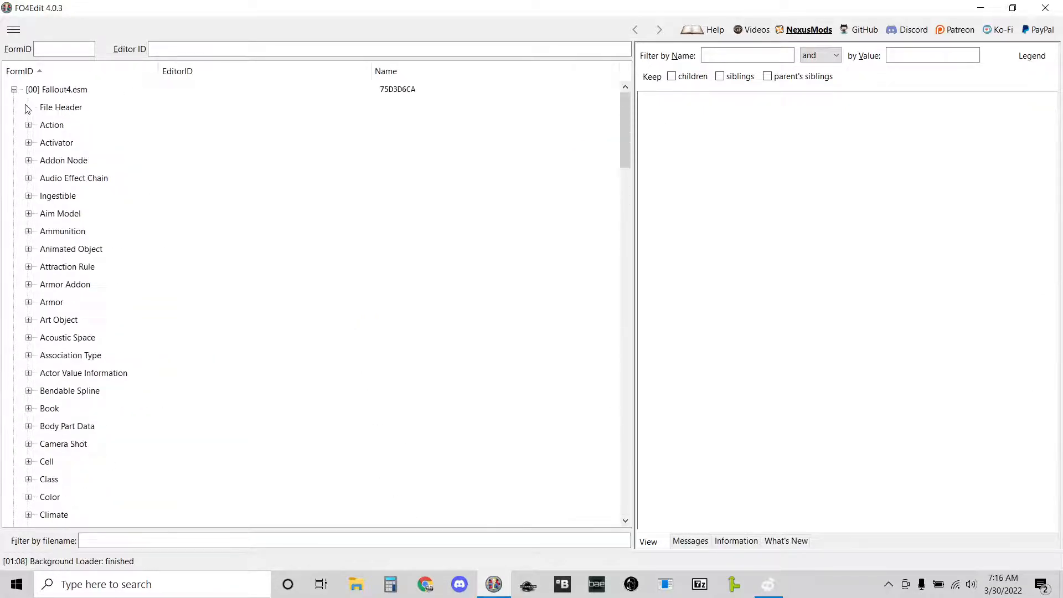
pyautogui.click(14, 89)
# Set the Editor ID of the F4CW10mmSMG weapon record in FNV 10mm SMG All-In-One Replacer.esp to AssaultRifle.
pyautogui.click(28, 320)
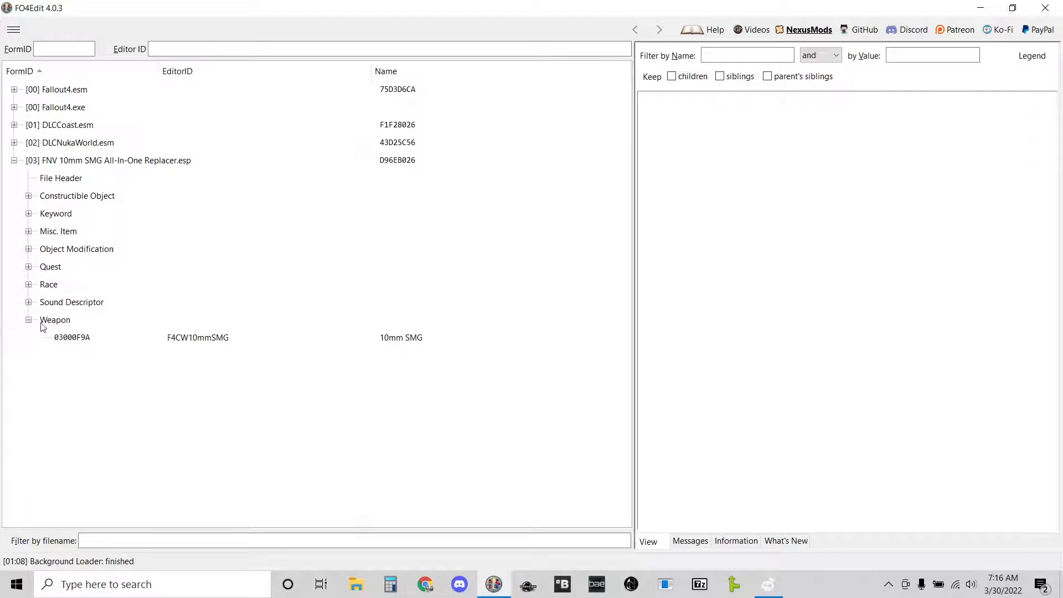
pyautogui.click(188, 337)
pyautogui.rightClick(860, 283)
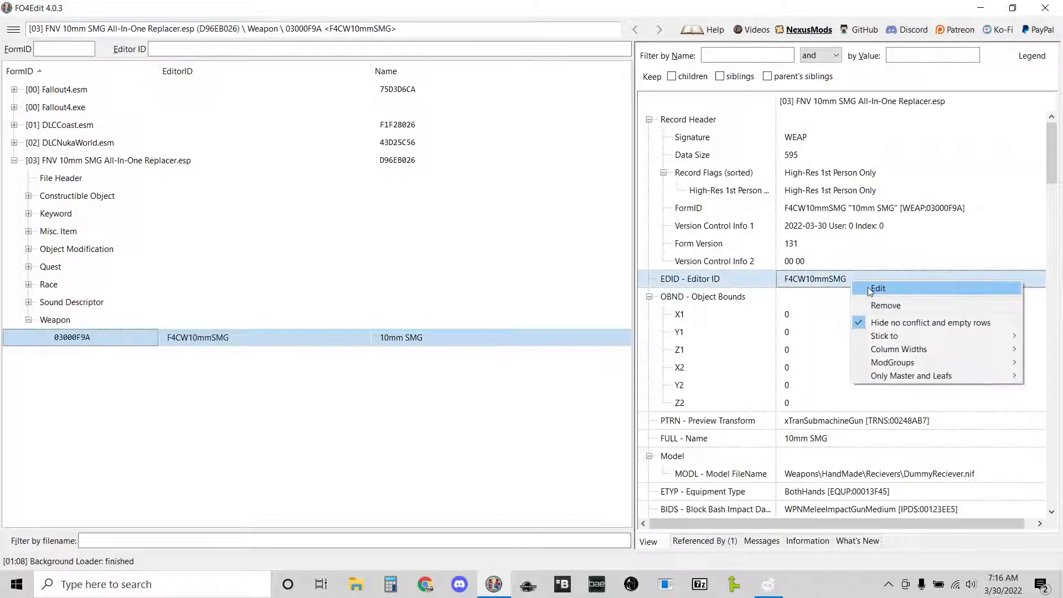
pyautogui.click(875, 288)
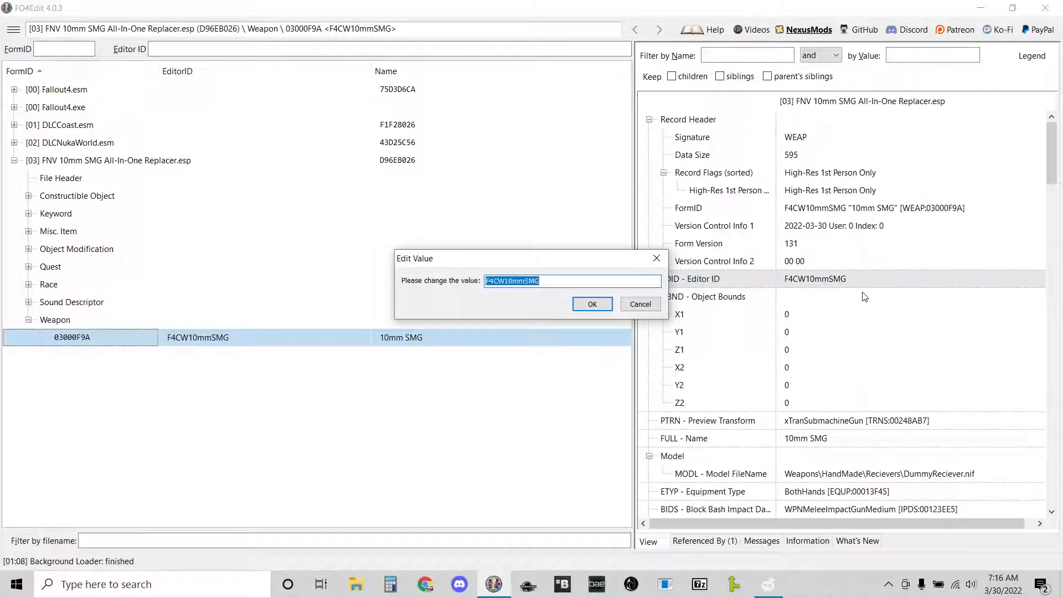
pyautogui.write('AssaultRifle')
pyautogui.press('Return')
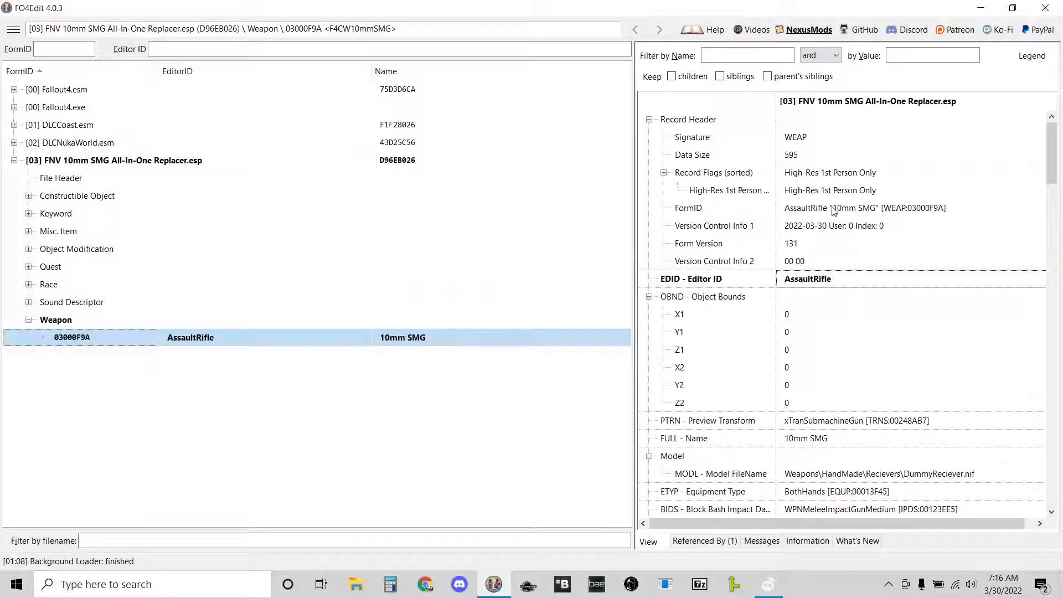
# Change the plugin's AssaultRifle weapon record FormID to 0000463F, leaving the 10mmSMGLL quest unselected for reference updating.
pyautogui.rightClick(370, 334)
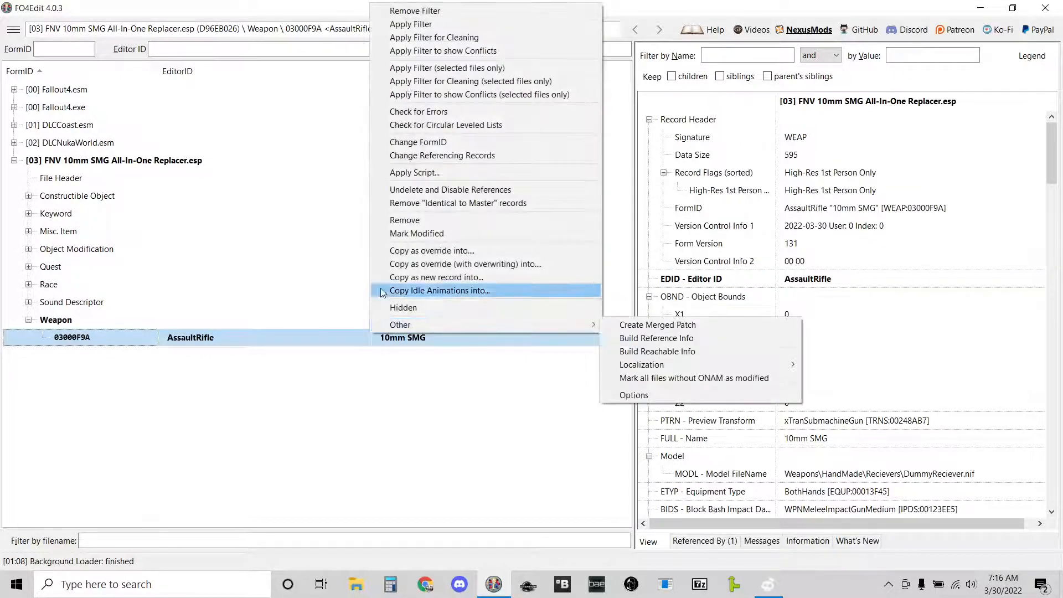
pyautogui.click(416, 143)
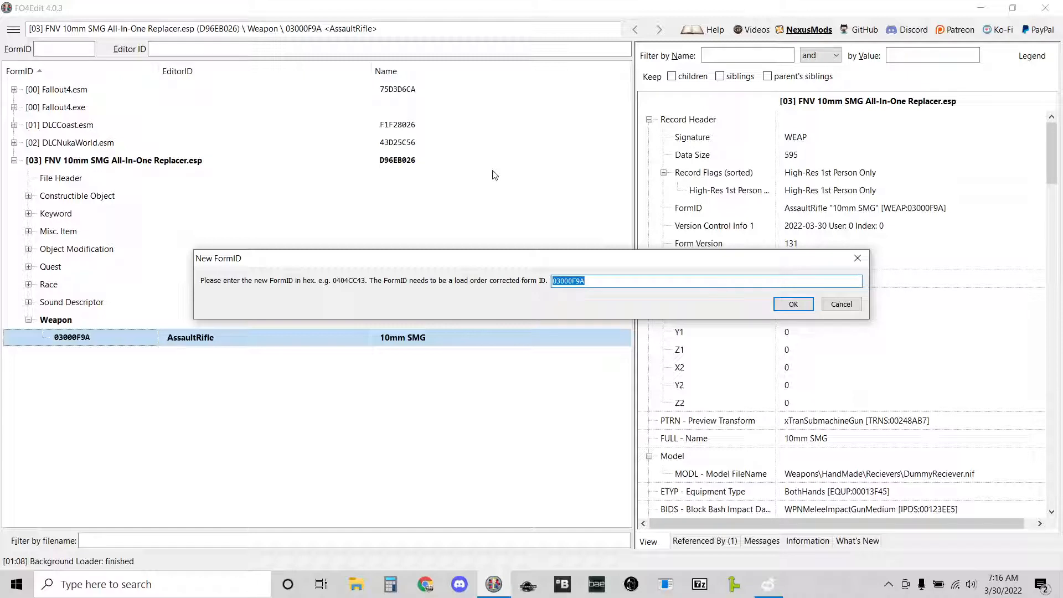
pyautogui.write('0463F')
pyautogui.press('Return')
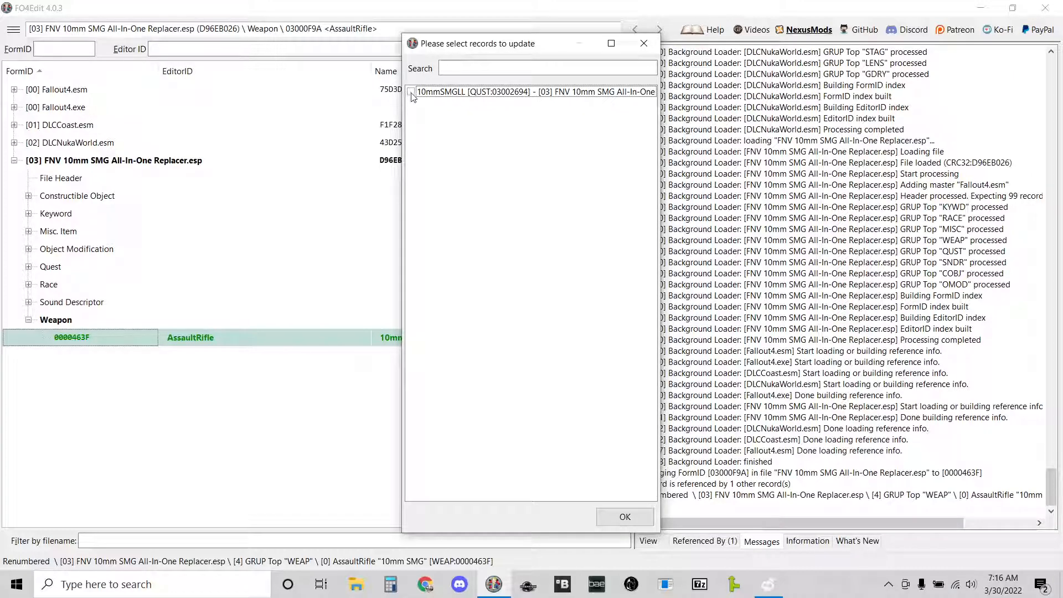
pyautogui.click(624, 516)
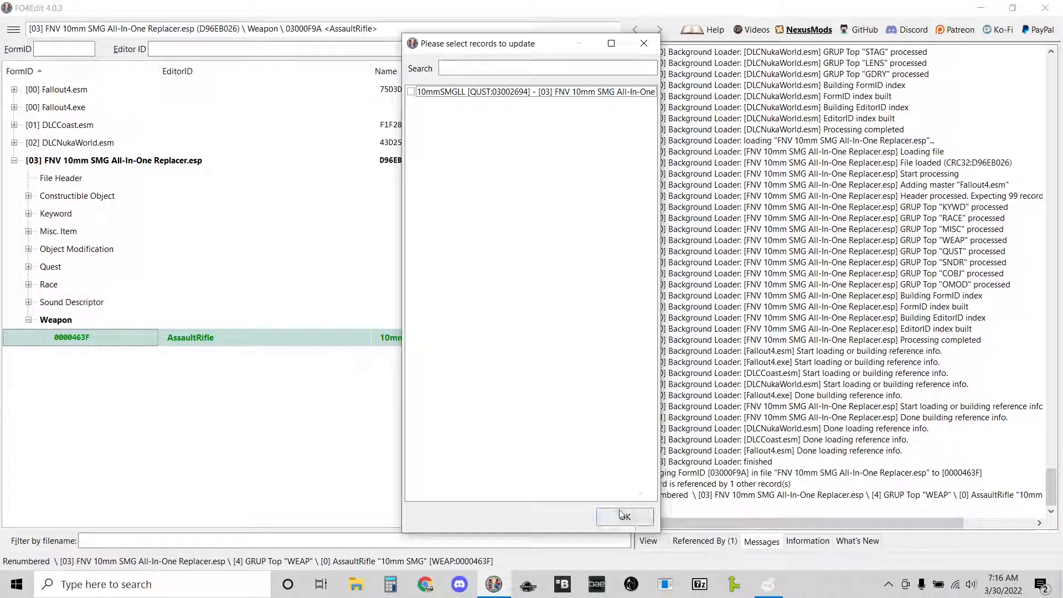
# Copy the AssaultRifle weapon as a new record with Editor ID CombatRifle into FNV 10mm SMG All-In-One Replacer.esp.
pyautogui.rightClick(260, 339)
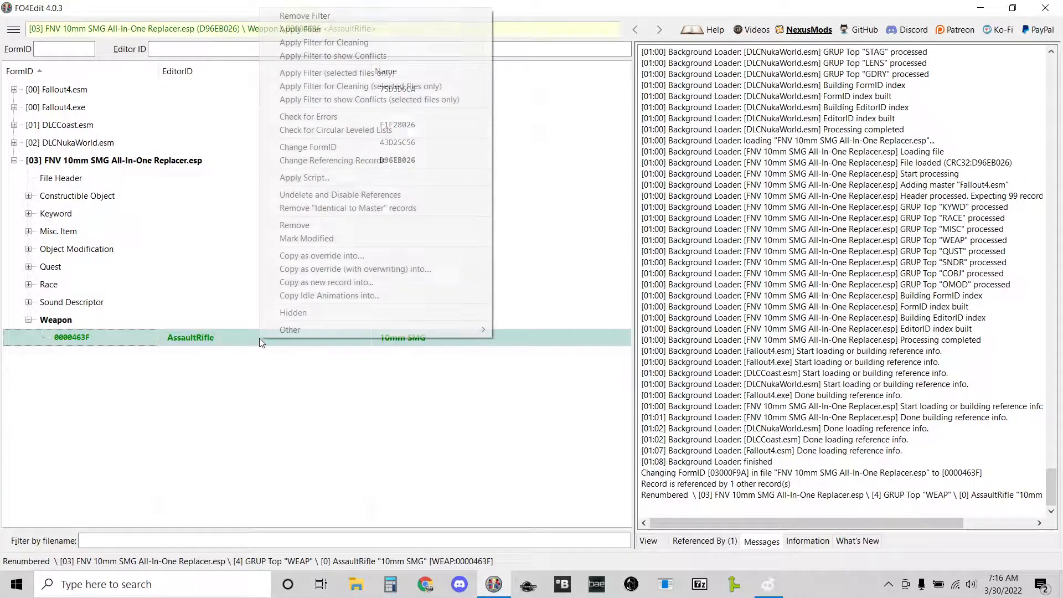
pyautogui.click(302, 283)
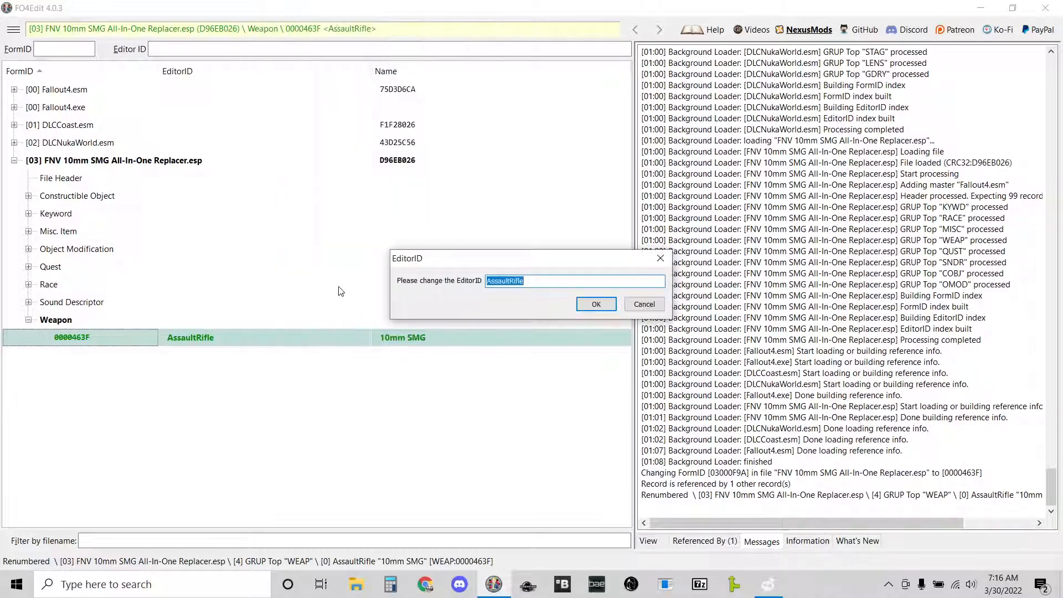
pyautogui.write('CombatRifle')
pyautogui.press('Return')
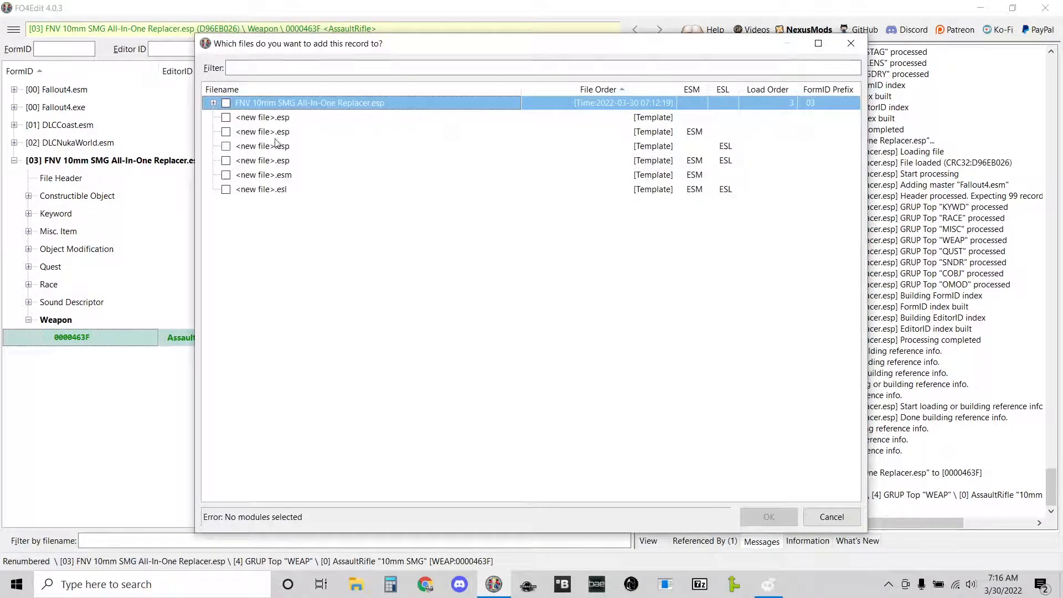
pyautogui.click(226, 102)
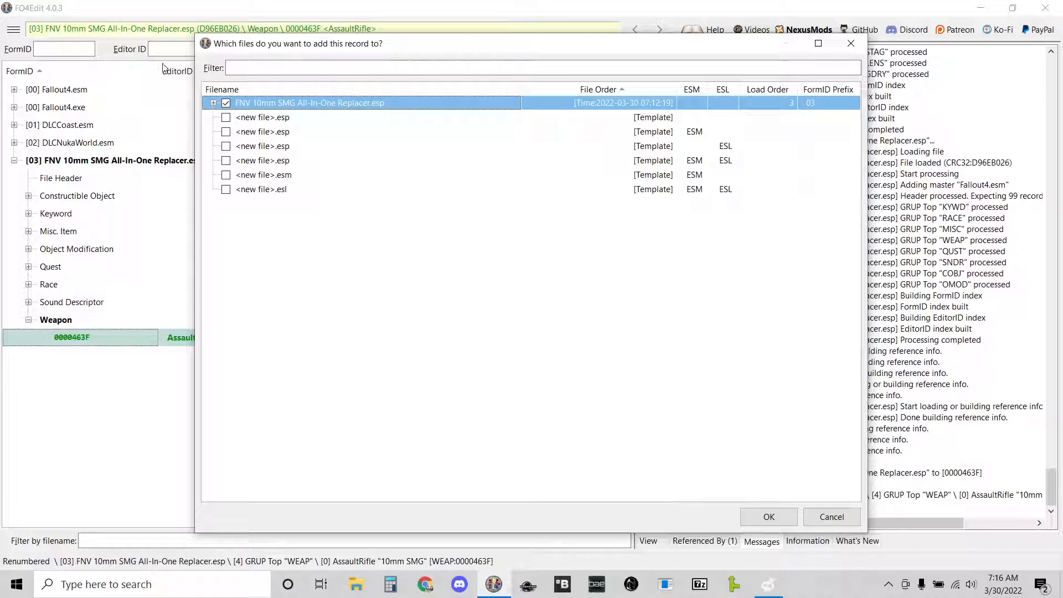
pyautogui.click(226, 103)
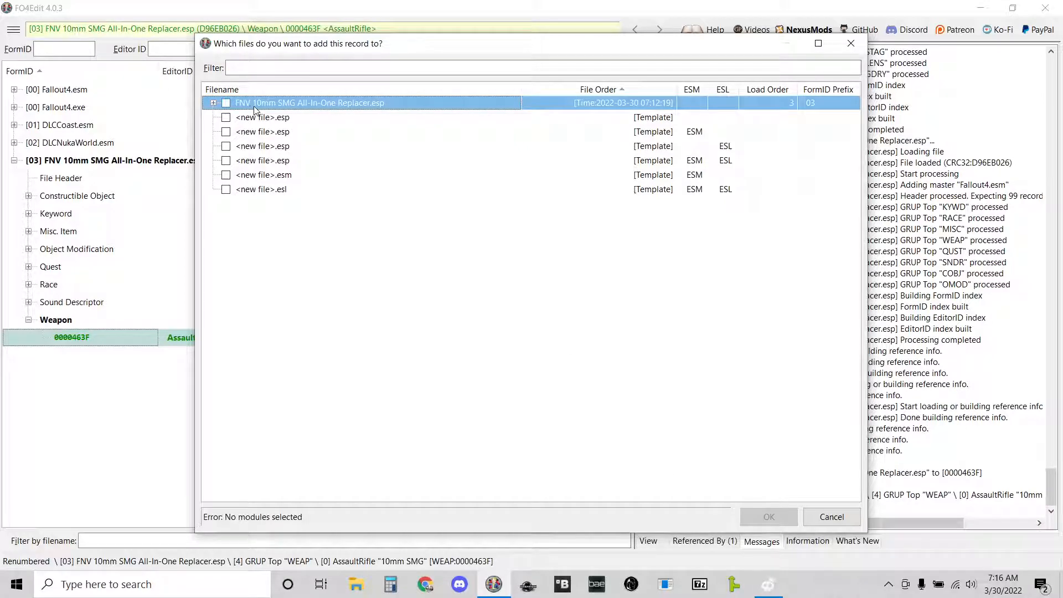
pyautogui.doubleClick(254, 105)
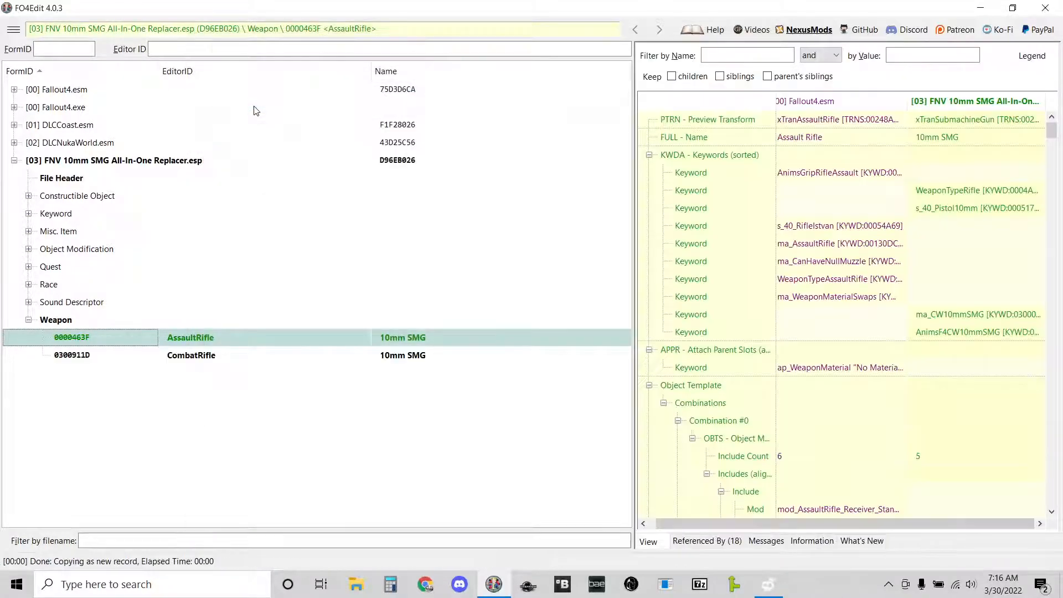
# Change the FormID of the new CombatRifle weapon record to 000DF42E.
pyautogui.rightClick(169, 358)
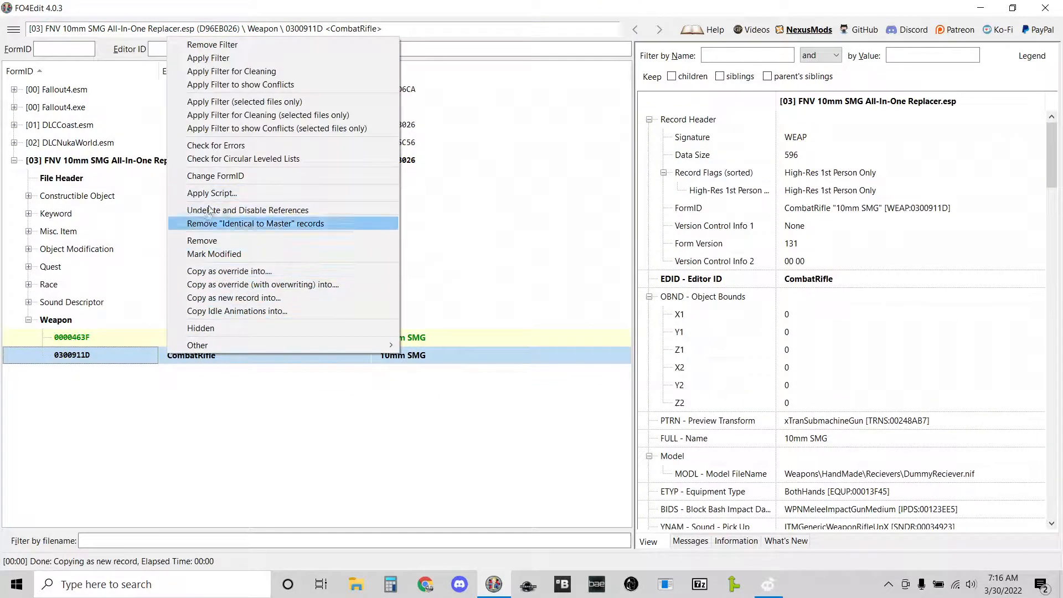
pyautogui.click(214, 178)
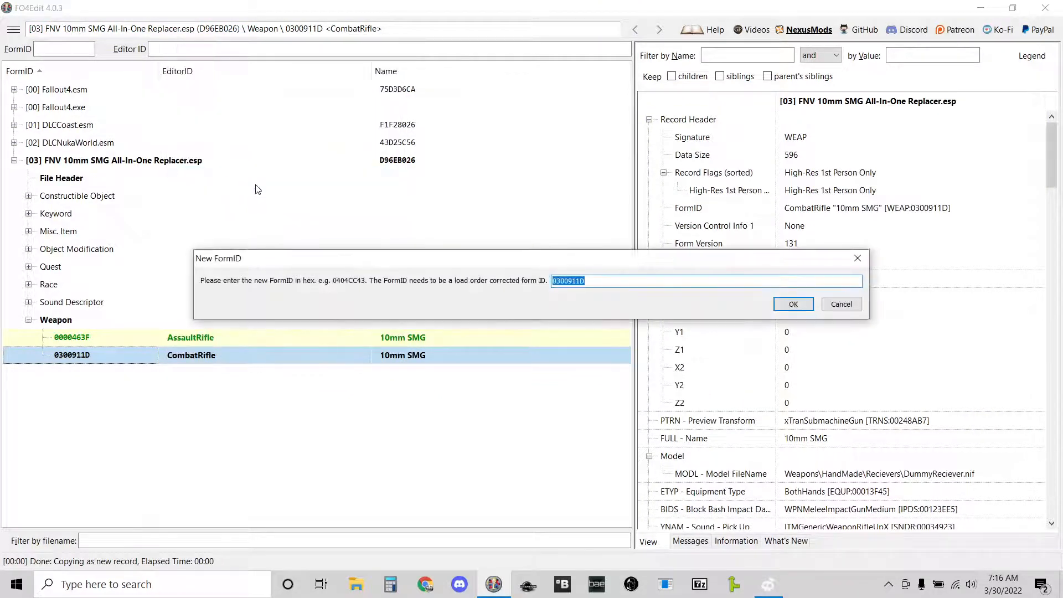
pyautogui.write('000DF42E')
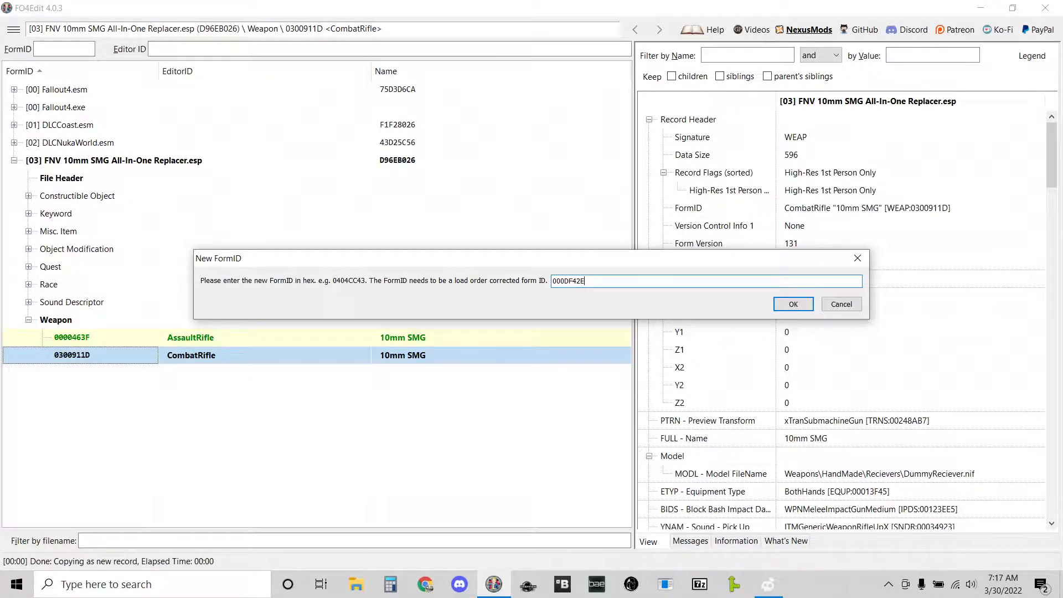
pyautogui.press('Return')
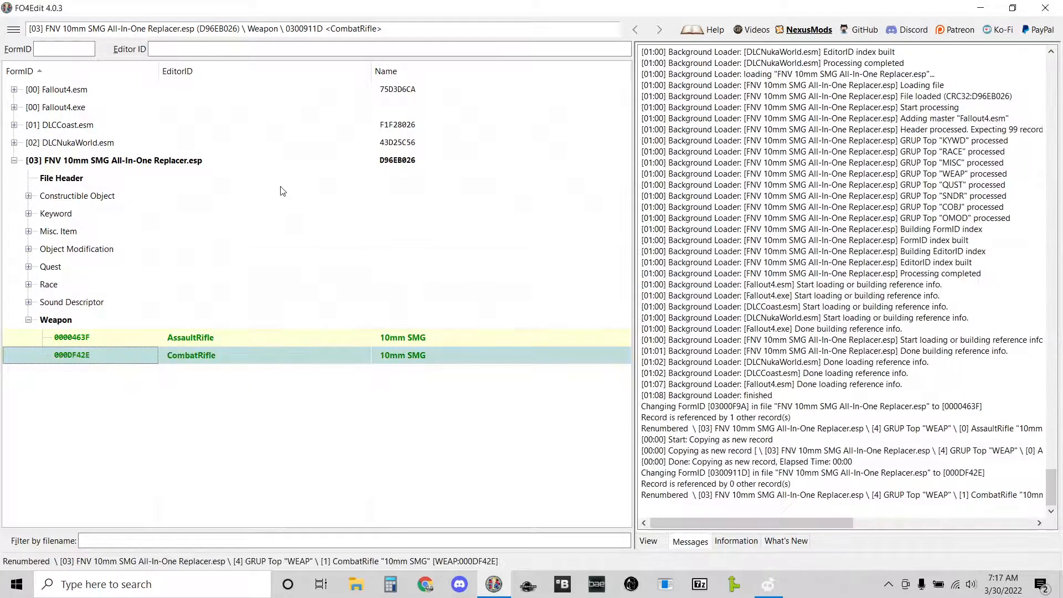
# Copy the CombatRifle weapon as a new record with Editor ID DLC04_HandMadeGun into FNV 10mm SMG All-In-One Replacer.esp.
pyautogui.rightClick(218, 358)
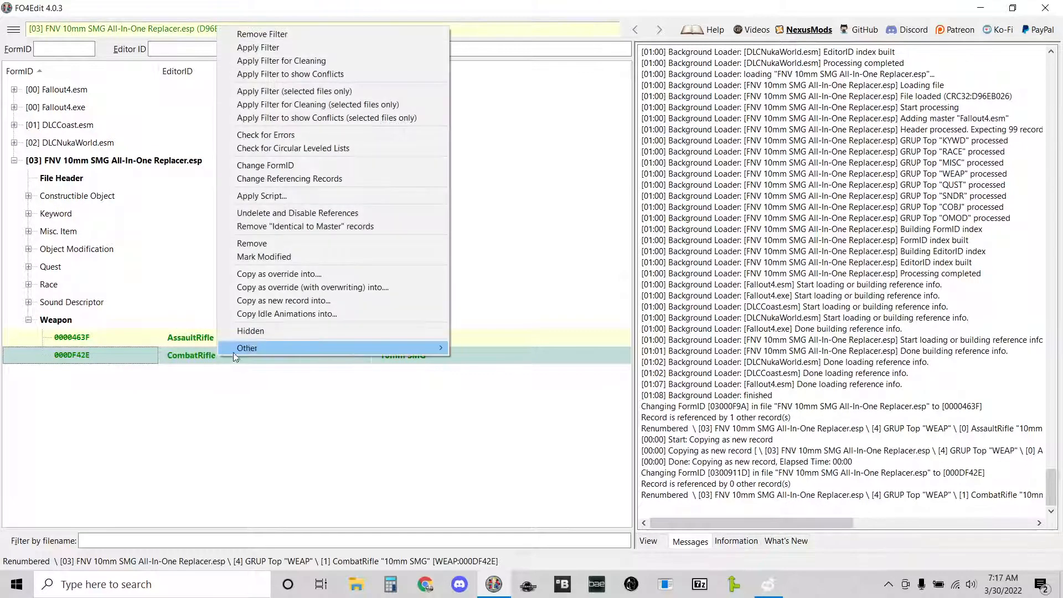
pyautogui.click(270, 302)
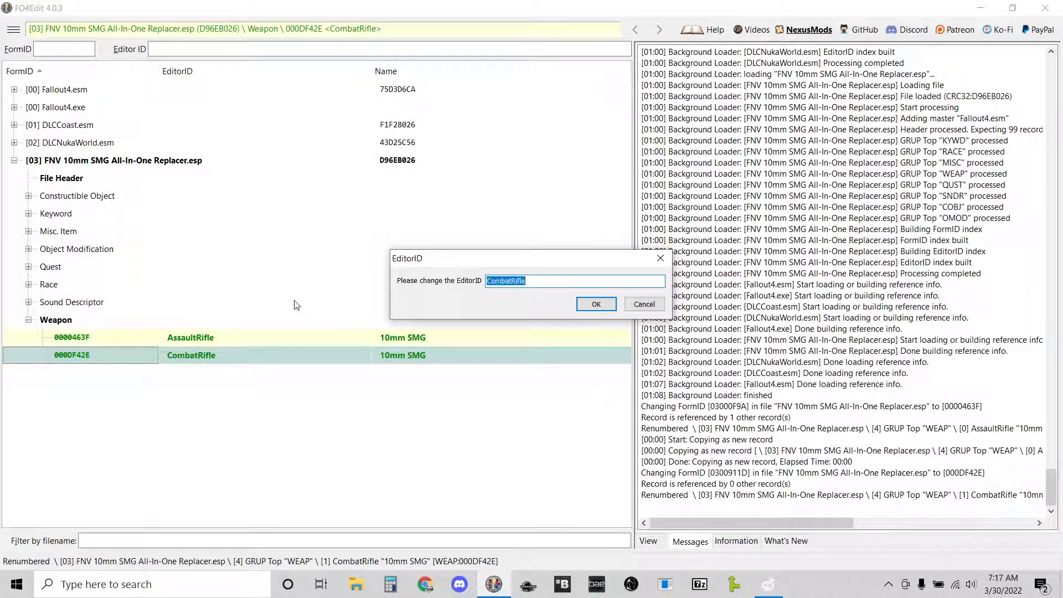
pyautogui.write('DLC04_HandMadeGun')
pyautogui.press('Return')
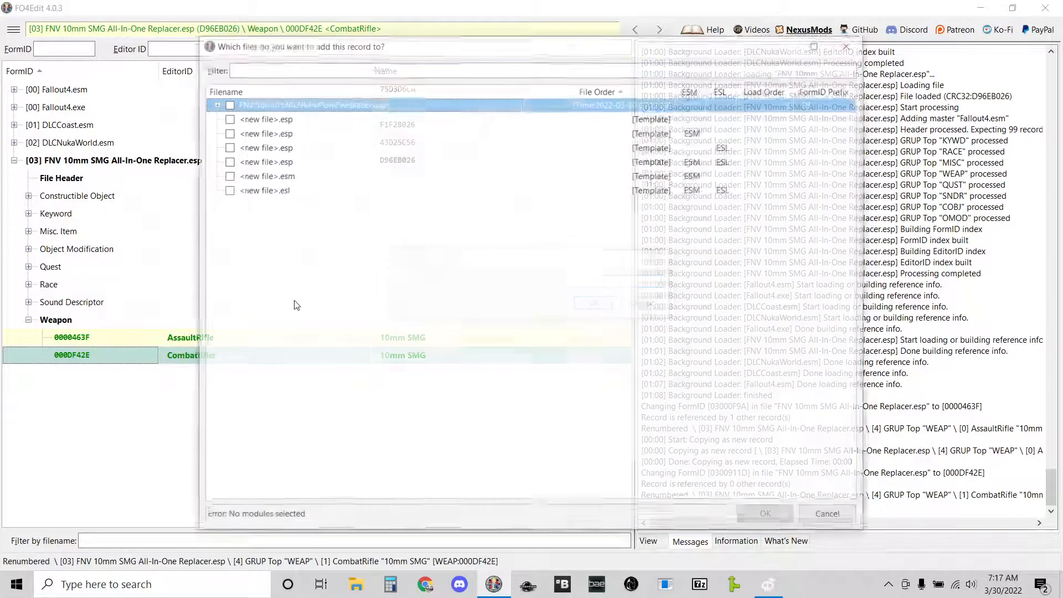
pyautogui.press('Return')
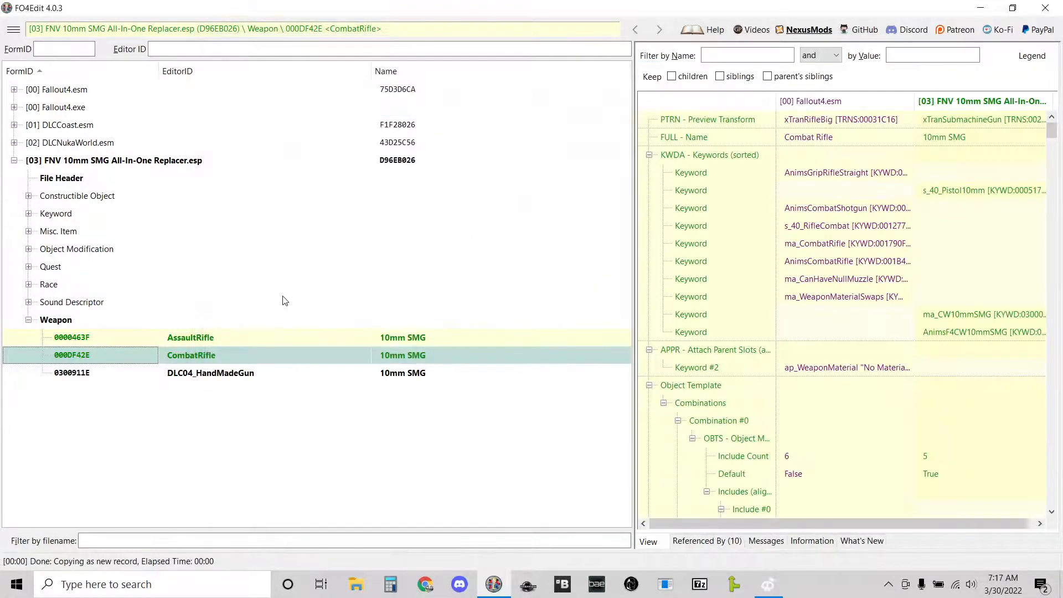
# Change the DLC04_HandMadeGun record's FormID to 02033B60 and accept adding DLCNukaWorld.esm as a master.
pyautogui.click(262, 382)
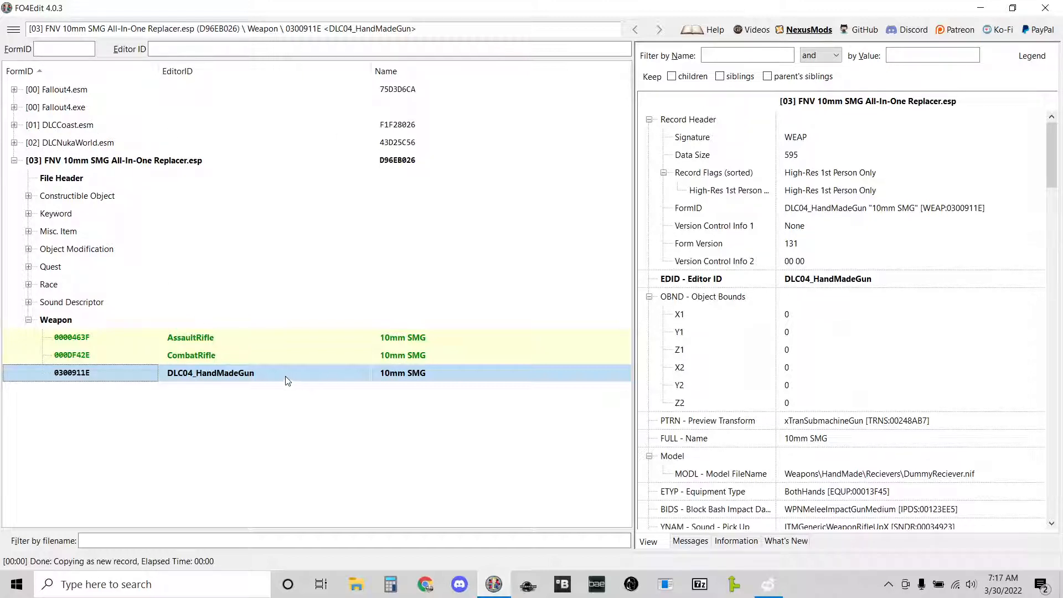
pyautogui.rightClick(226, 378)
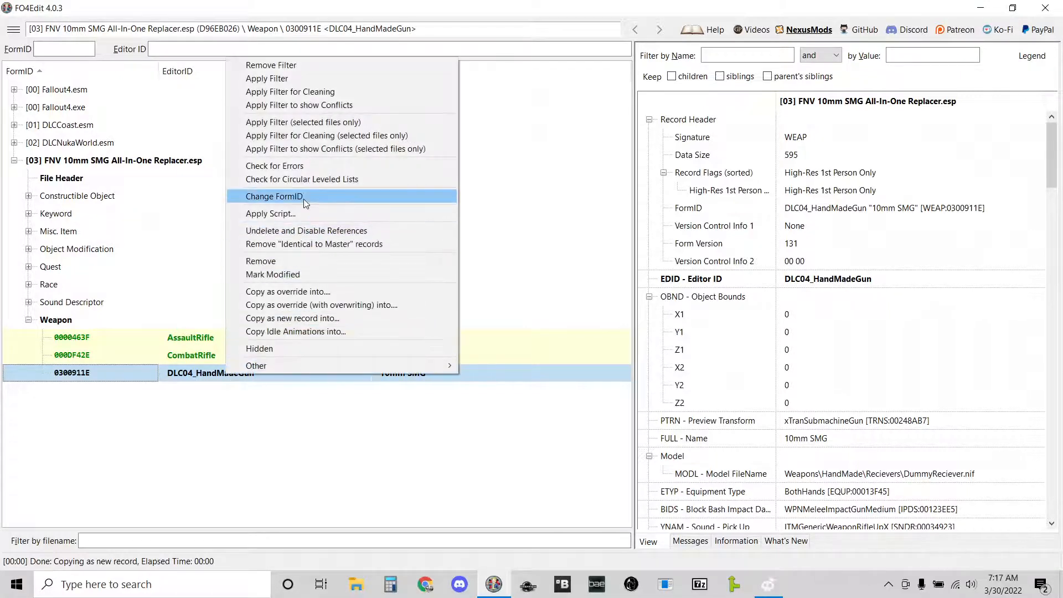
pyautogui.click(304, 198)
pyautogui.write('0')
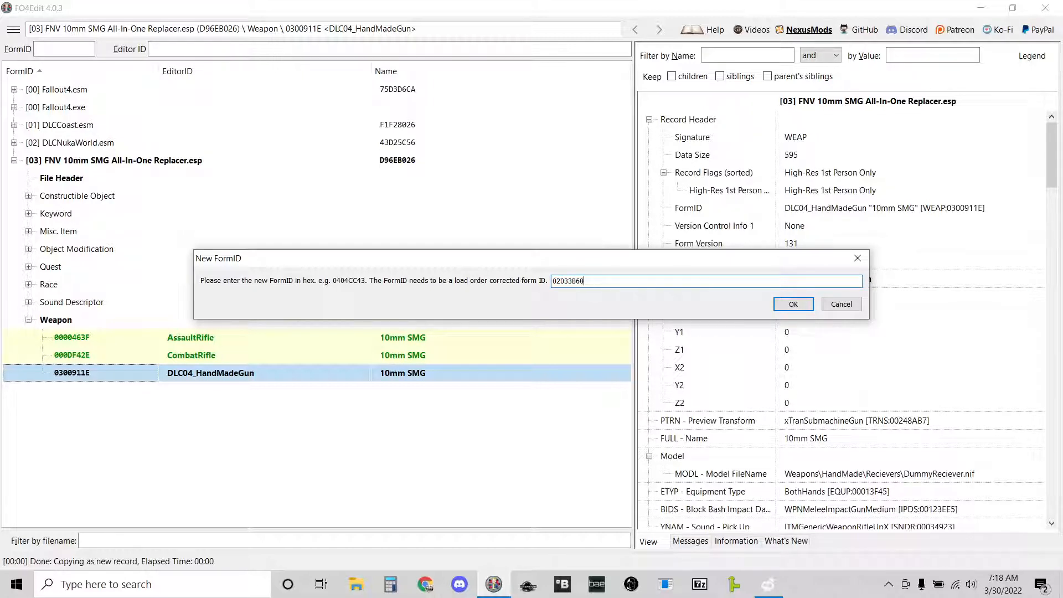
pyautogui.write('2033B60')
pyautogui.press('Return')
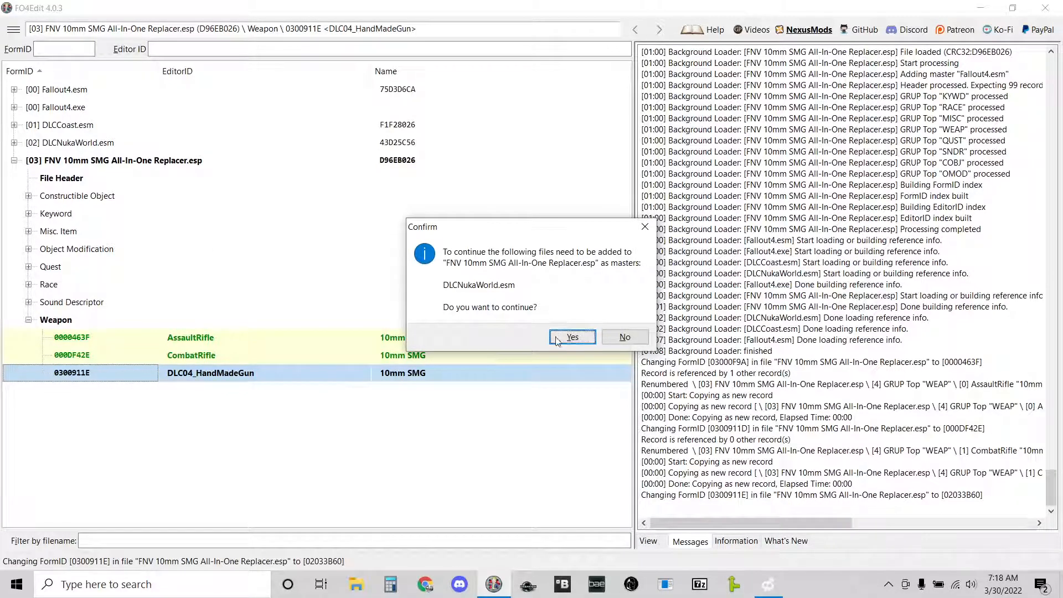
pyautogui.click(571, 337)
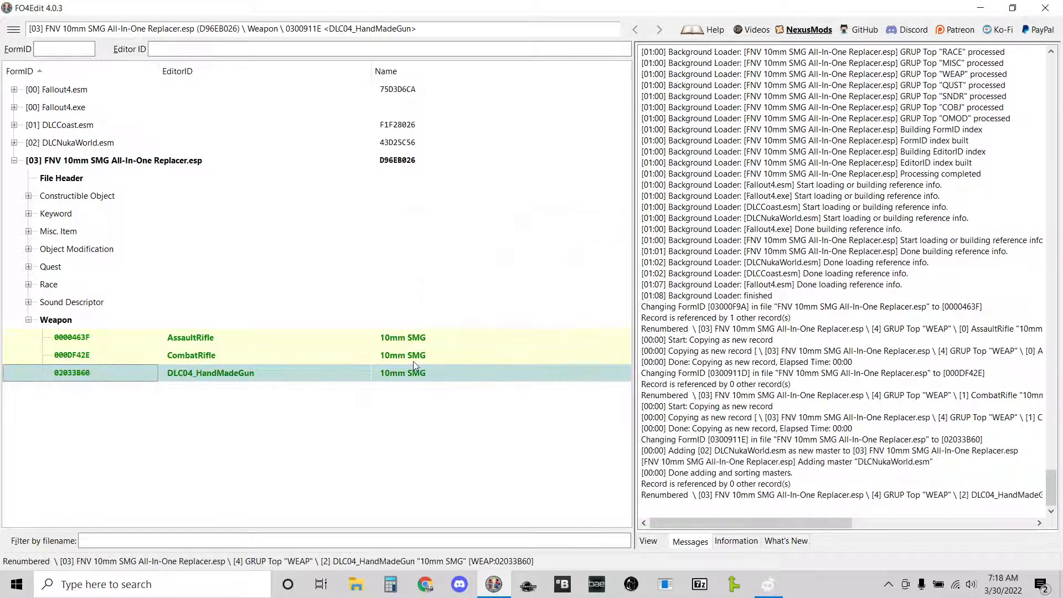
# Compare the CombatRifle override's keywords and object template includes with the original Fallout4.esm record.
pyautogui.click(413, 360)
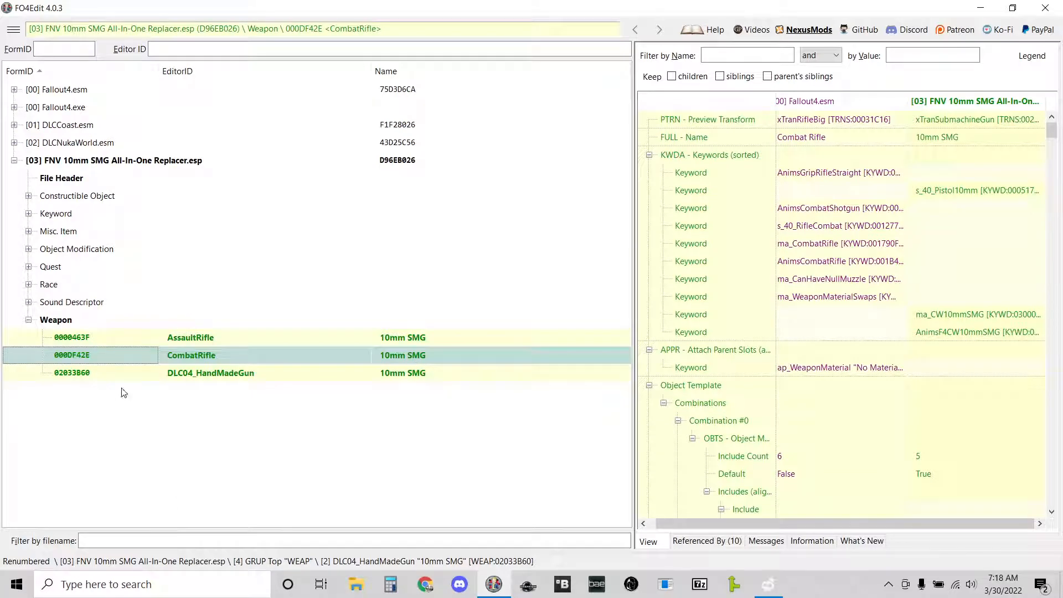
pyautogui.scroll(-2, 935, 328)
pyautogui.scroll(-14, 936, 328)
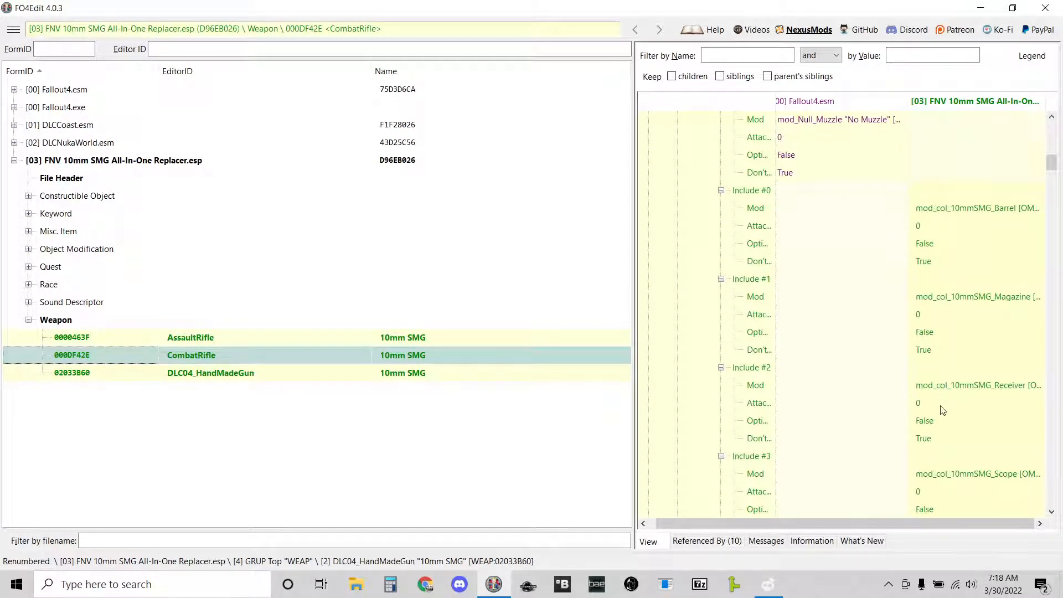
pyautogui.scroll(-4, 941, 388)
# Copy the DLC04_HandMadeGun weapon as a new record with Editor ID DLC03_RadiumRifle into FNV 10mm SMG All-In-One Replacer.esp.
pyautogui.click(281, 373)
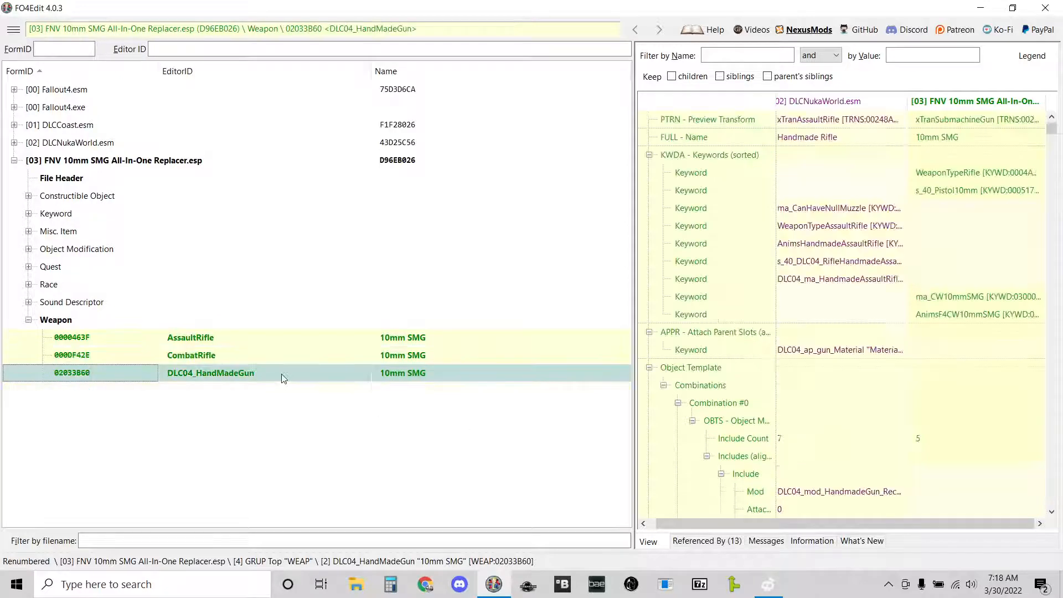
pyautogui.rightClick(281, 374)
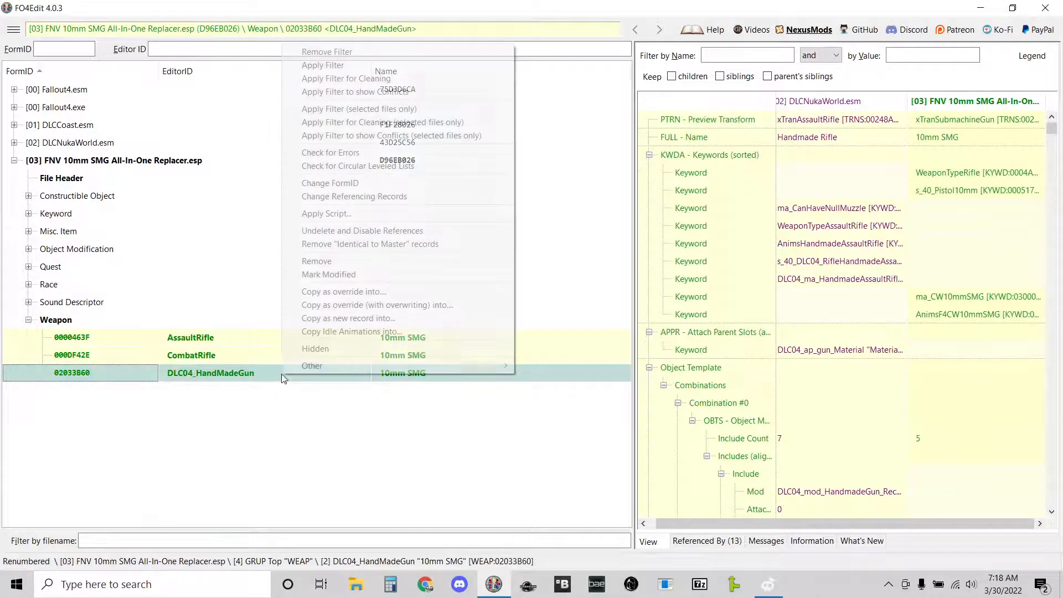
pyautogui.click(334, 318)
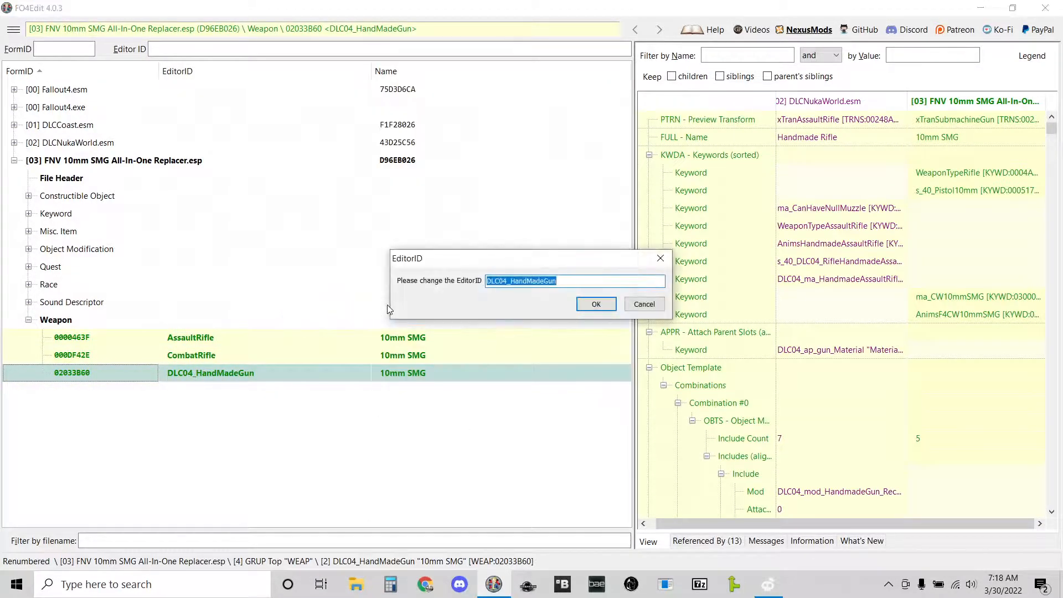
pyautogui.write('DLC03_RadiumRifle')
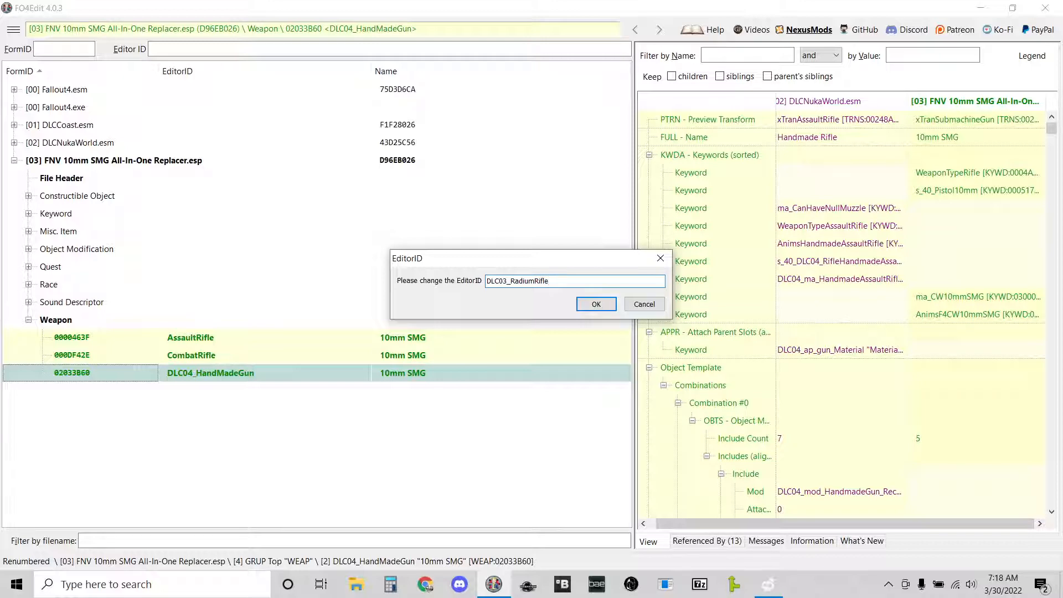
pyautogui.click(583, 304)
pyautogui.press('Escape')
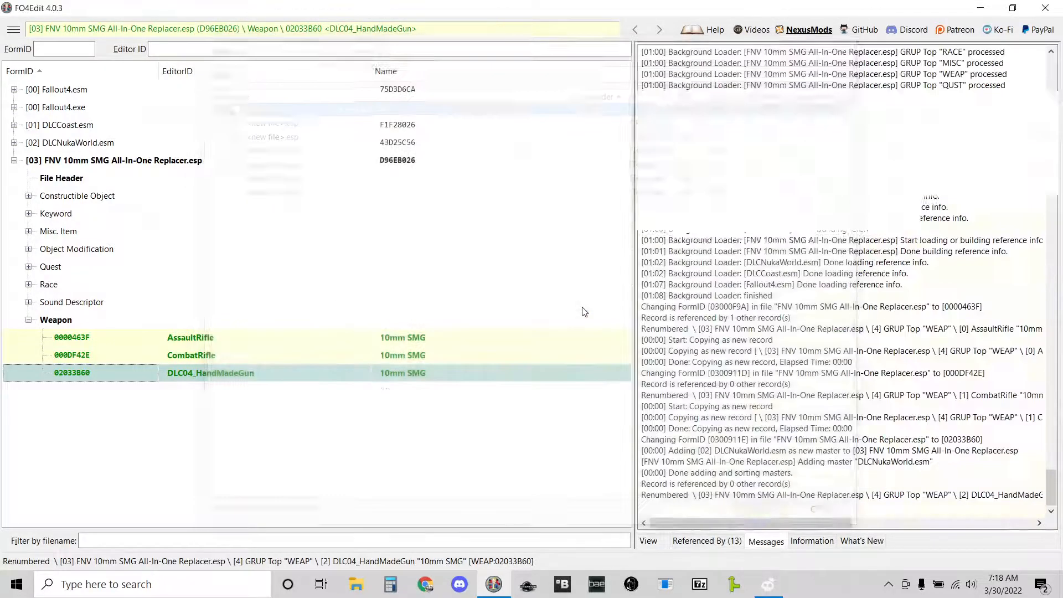
pyautogui.click(231, 391)
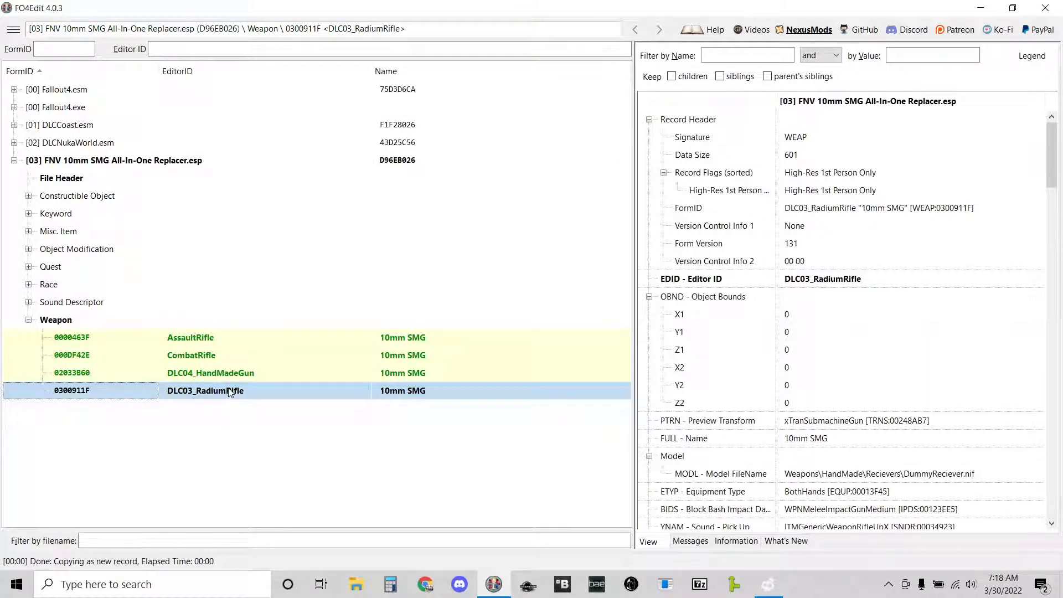
# Look up the FormID of the original DLC03_RadiumRifle among the DLCCoast.esm weapons.
pyautogui.click(14, 125)
pyautogui.scroll(1, 32, 216)
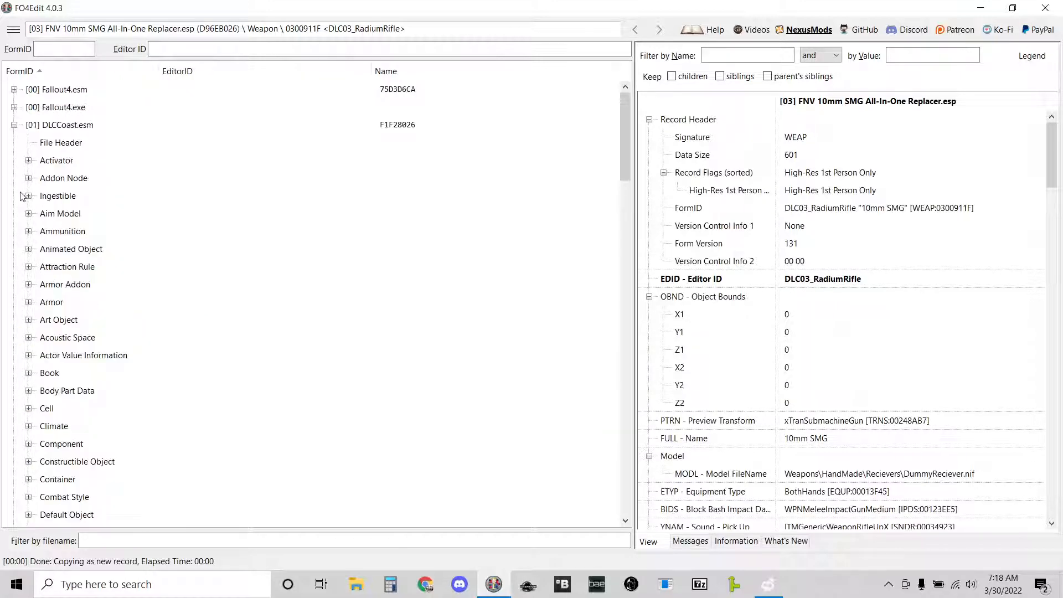
pyautogui.scroll(-11, 25, 222)
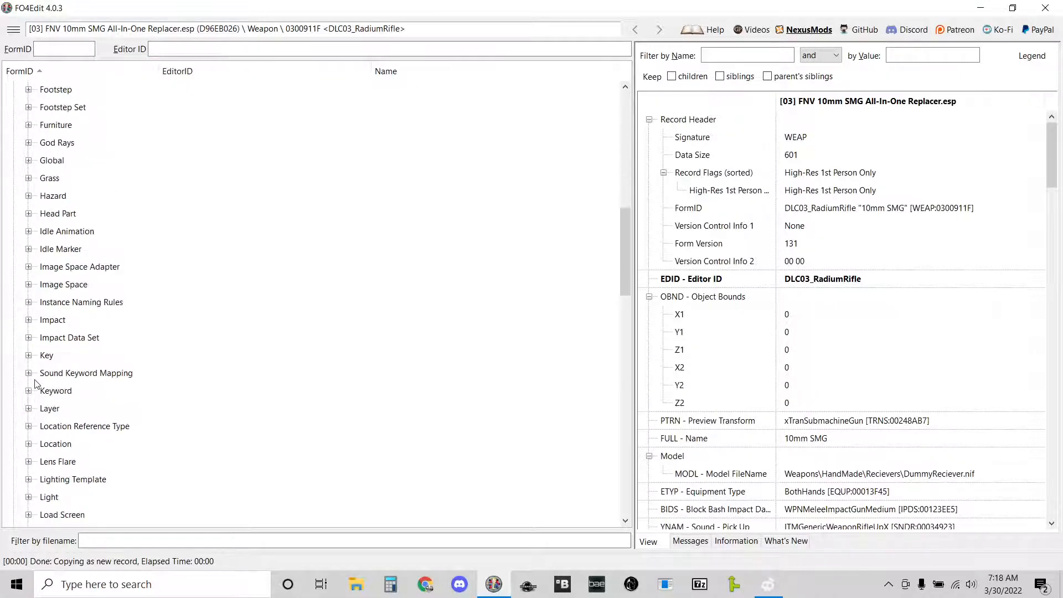
pyautogui.scroll(-20, 35, 382)
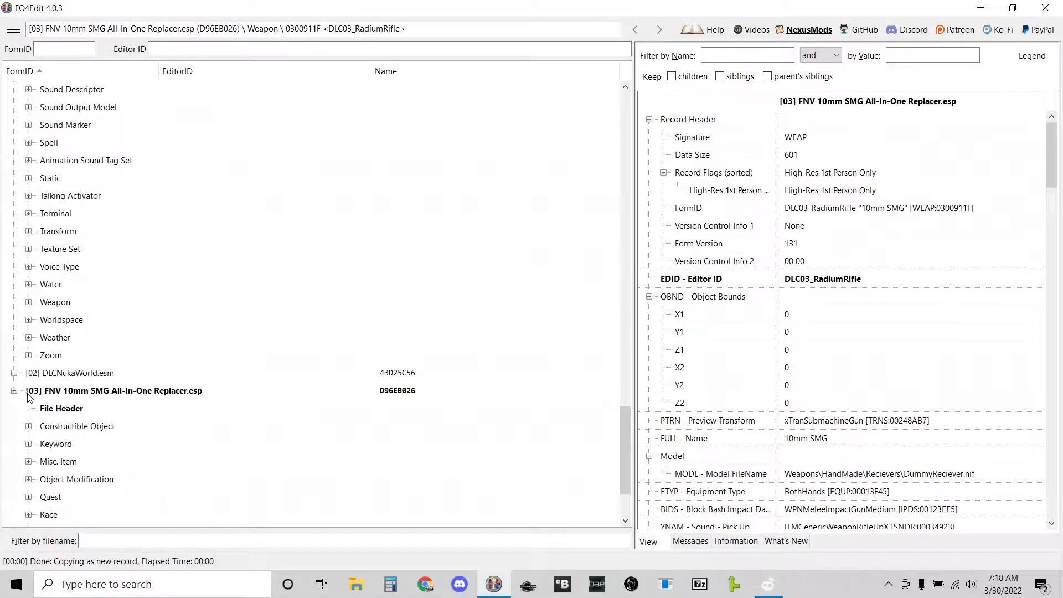
pyautogui.click(30, 303)
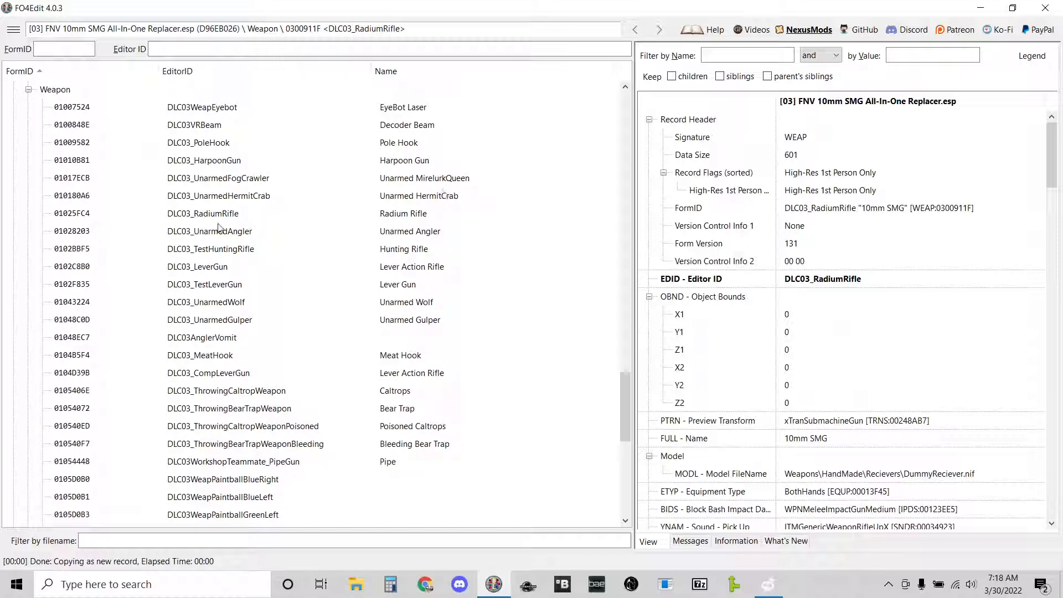
pyautogui.click(200, 214)
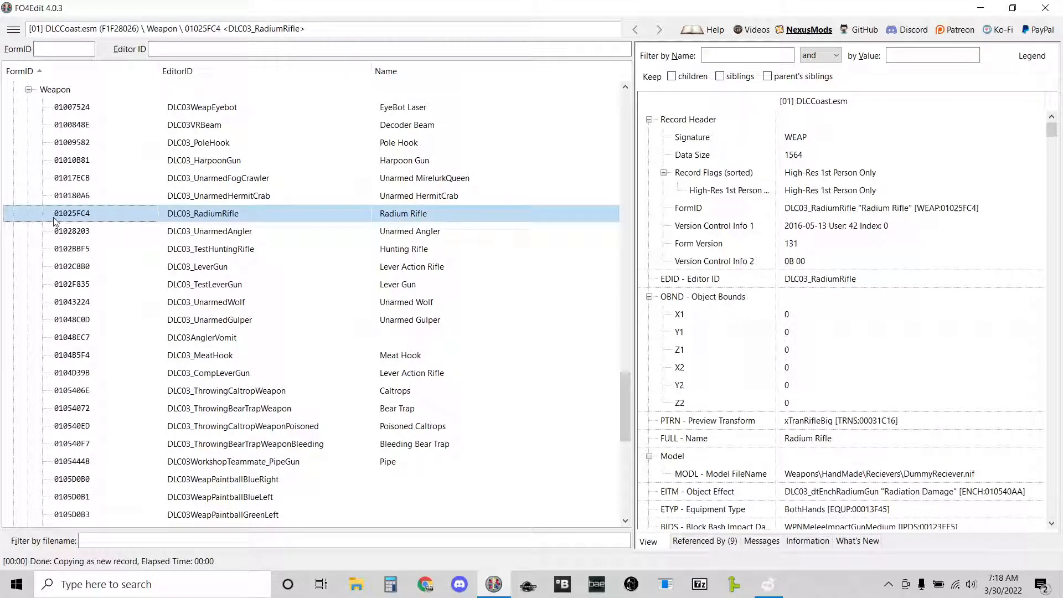
pyautogui.scroll(1, 40, 213)
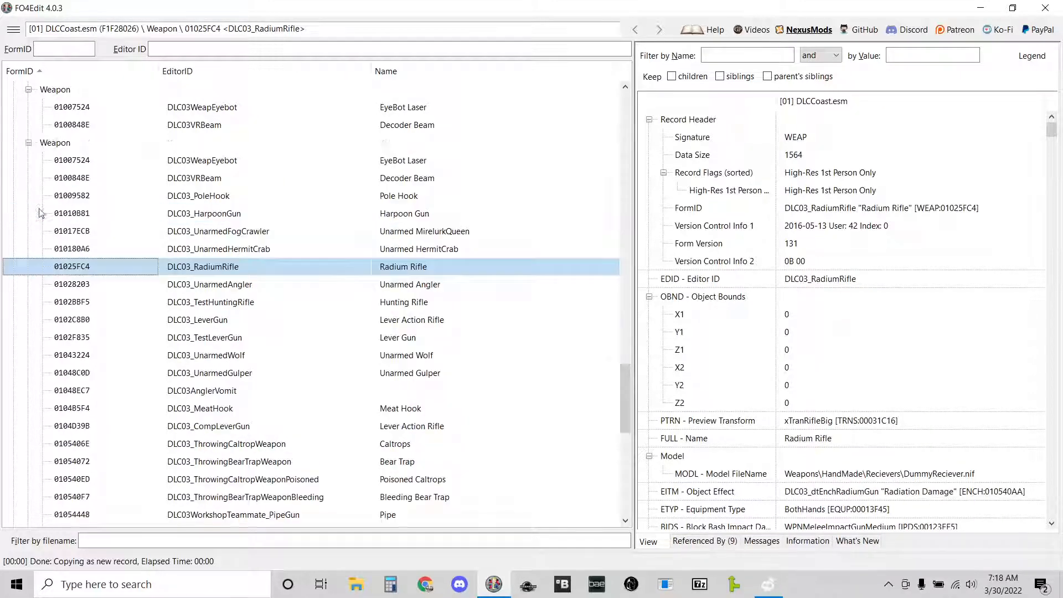
pyautogui.click(28, 198)
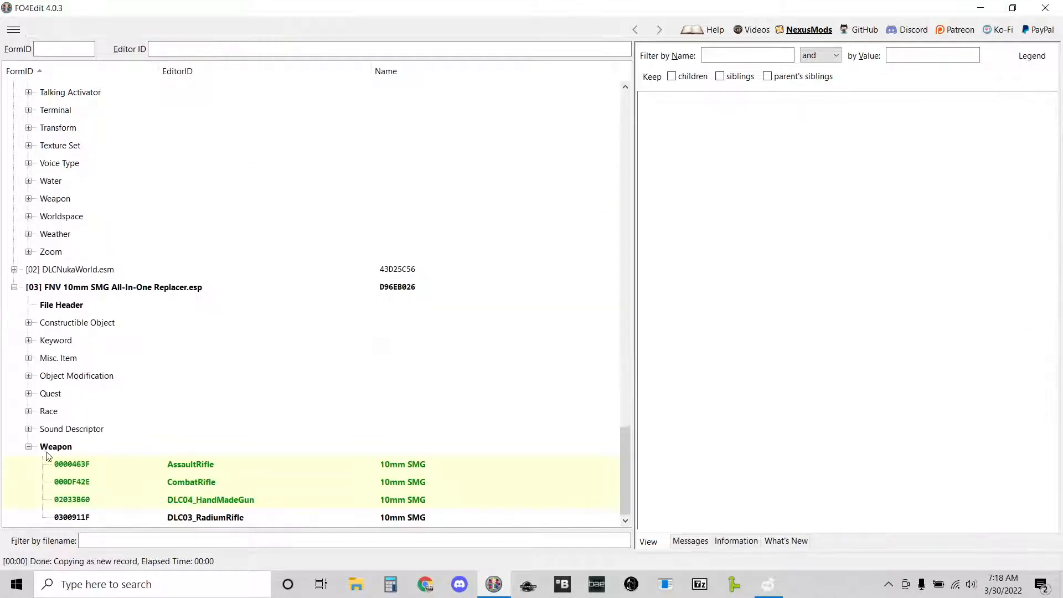
# Change the new DLC03_RadiumRifle record's FormID to 01025FC4 and accept adding DLCCoast.esm as a master.
pyautogui.rightClick(241, 517)
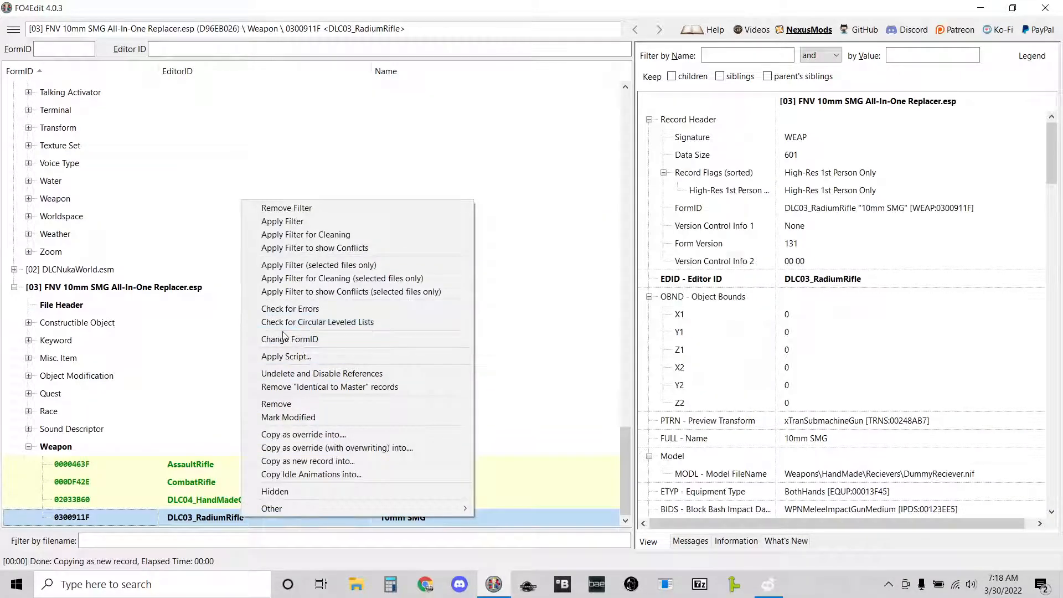
pyautogui.click(283, 338)
pyautogui.write('01025FC4')
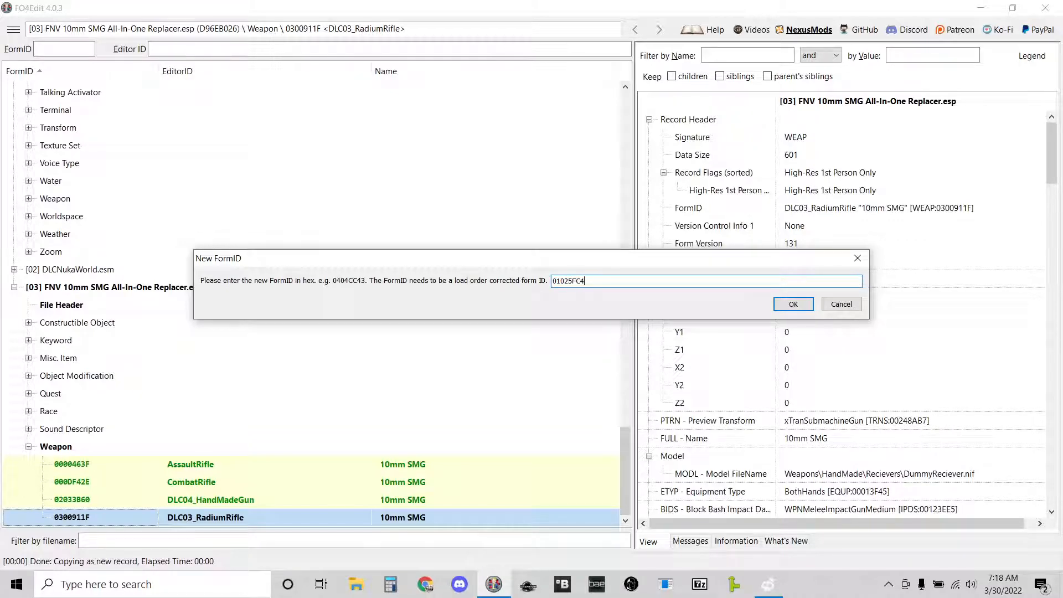
pyautogui.press('Return')
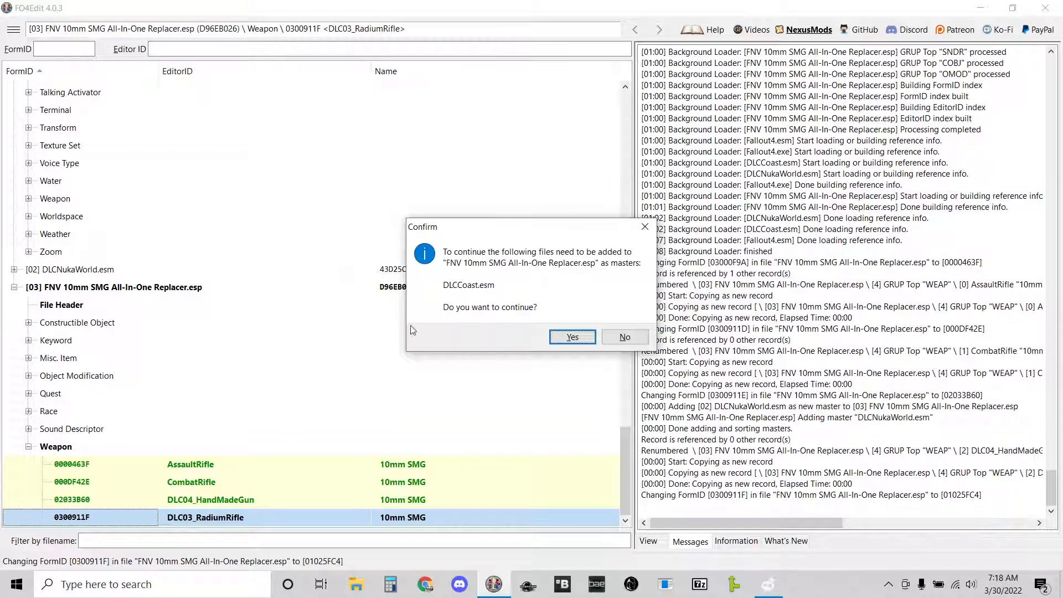
pyautogui.click(562, 337)
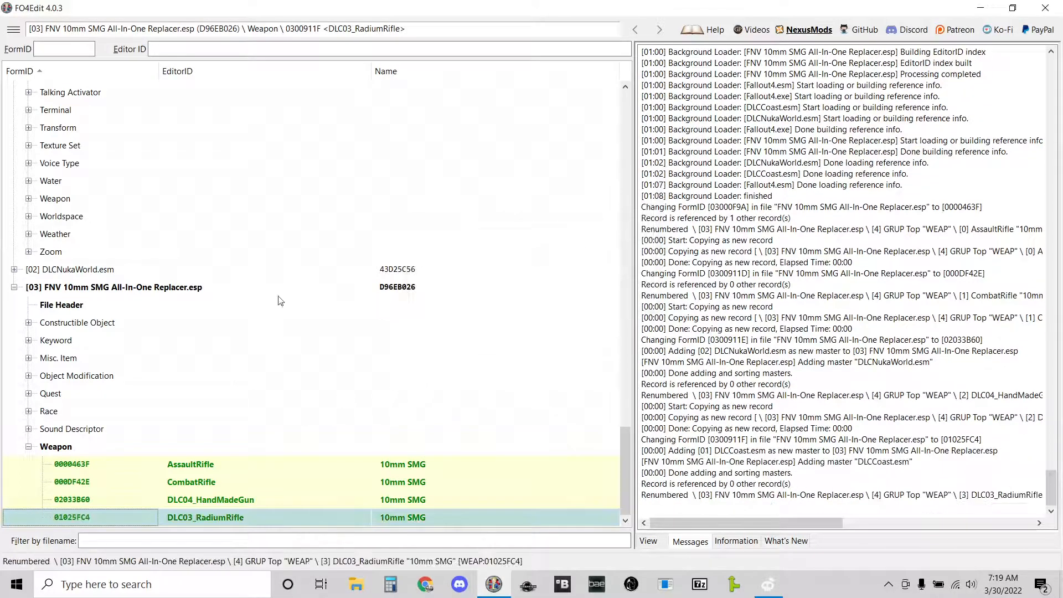
# Save FNV 10mm SMG All-In-One Replacer.esp and close FO4Edit.
pyautogui.click(12, 31)
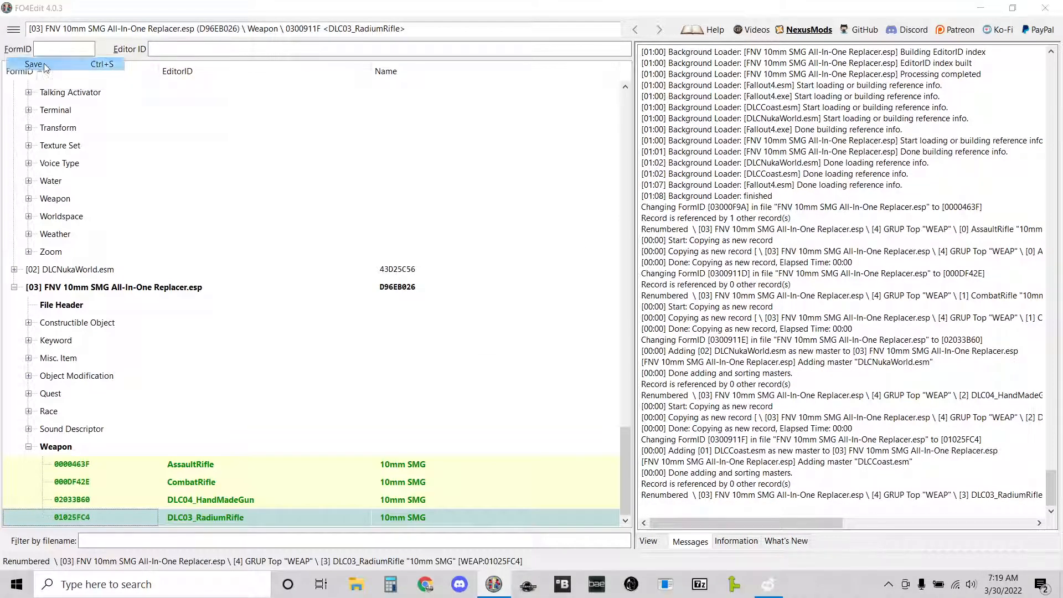
pyautogui.click(33, 66)
pyautogui.click(615, 516)
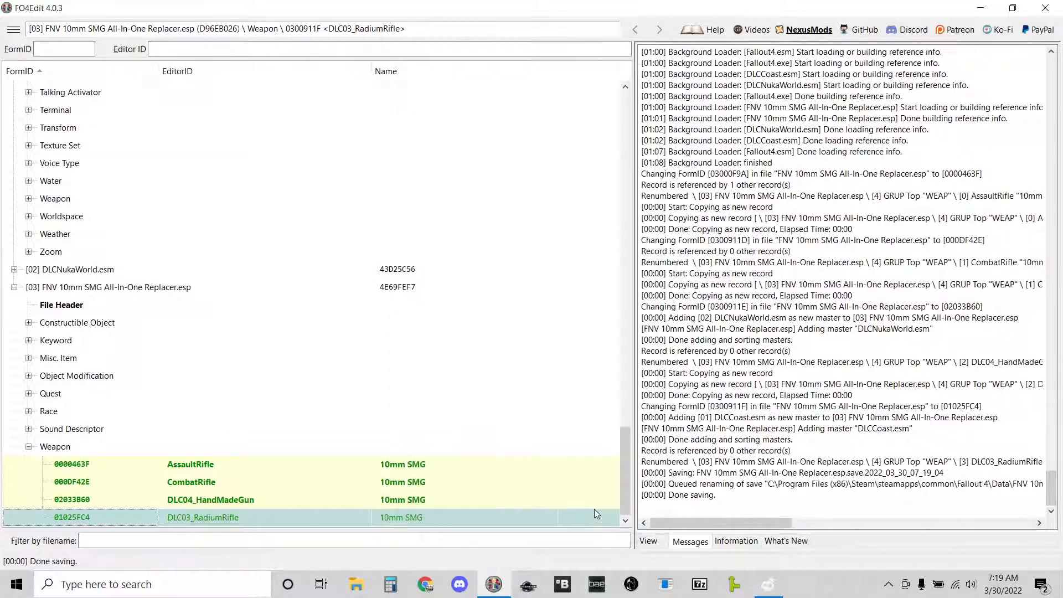
pyautogui.click(1044, 8)
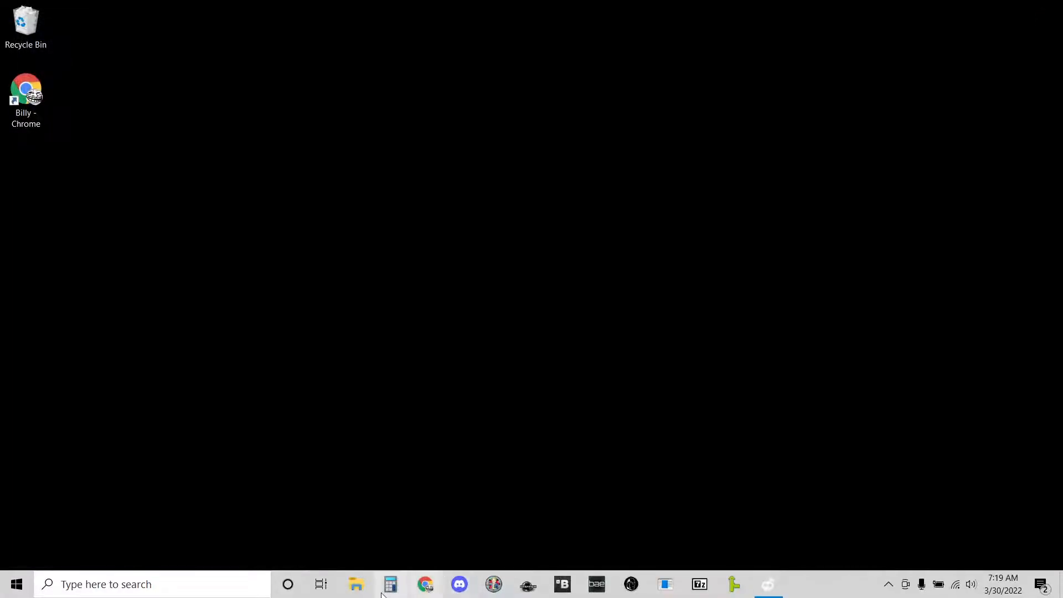
# Open the Fallout 4 Data folder in File Explorer and locate the FNV 10mm SMG All-In-One Replacer plugin.
pyautogui.click(356, 584)
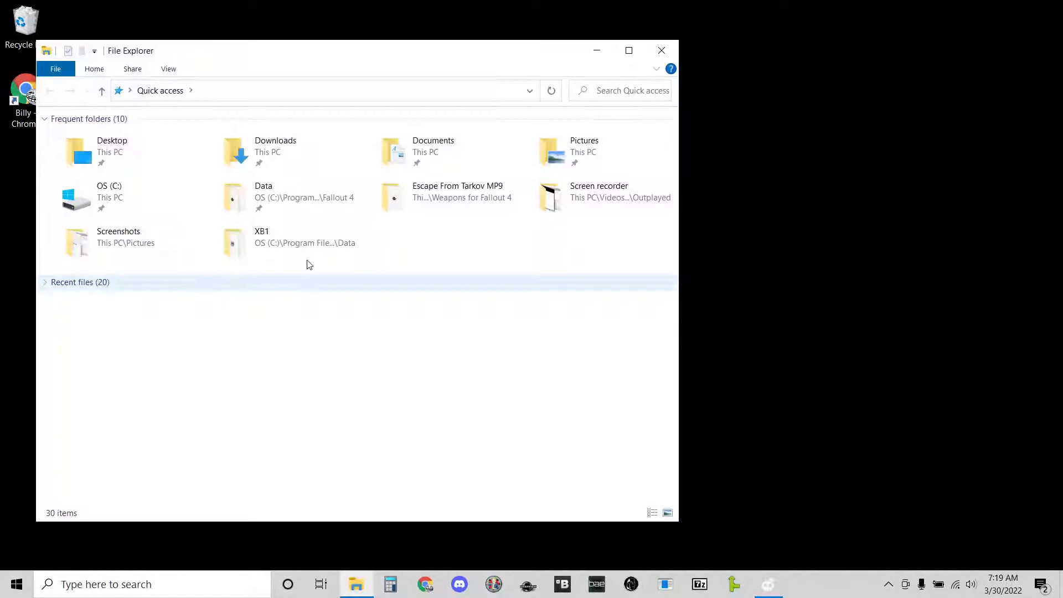
pyautogui.doubleClick(280, 191)
pyautogui.scroll(-5, 298, 337)
pyautogui.scroll(-9, 297, 337)
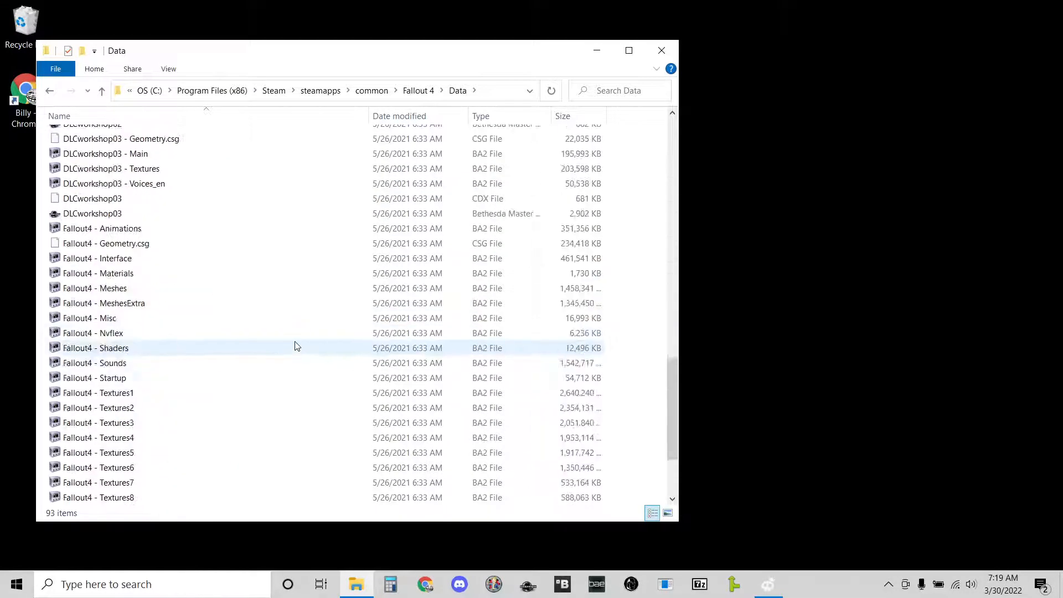
pyautogui.scroll(-2, 123, 474)
# Make four copies of the FNV 10mm SMG All-In-One Replacer plugin in the Data folder.
pyautogui.rightClick(170, 450)
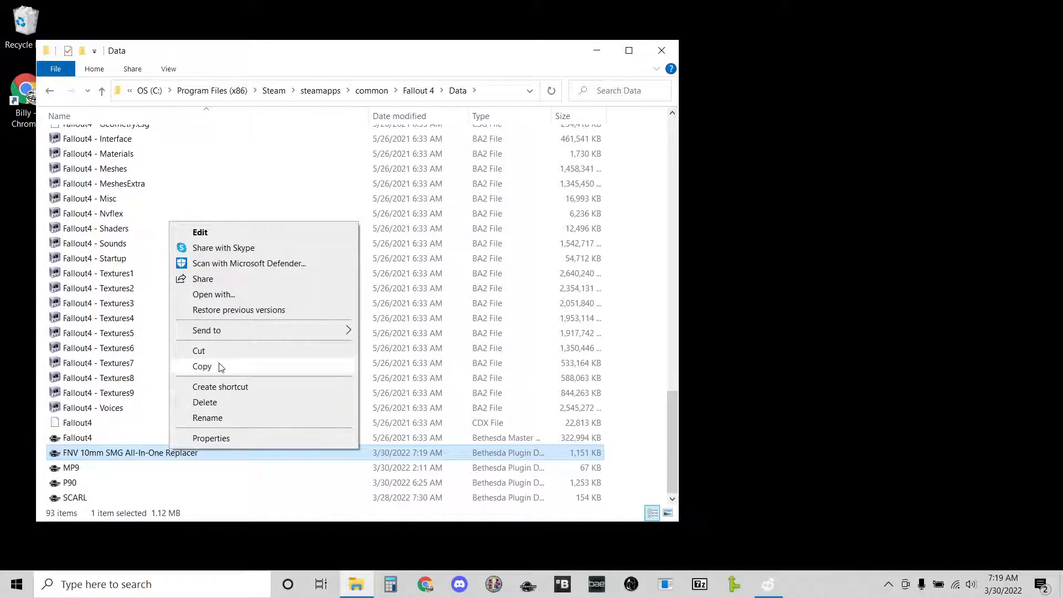
pyautogui.click(202, 366)
pyautogui.rightClick(657, 425)
pyautogui.click(686, 317)
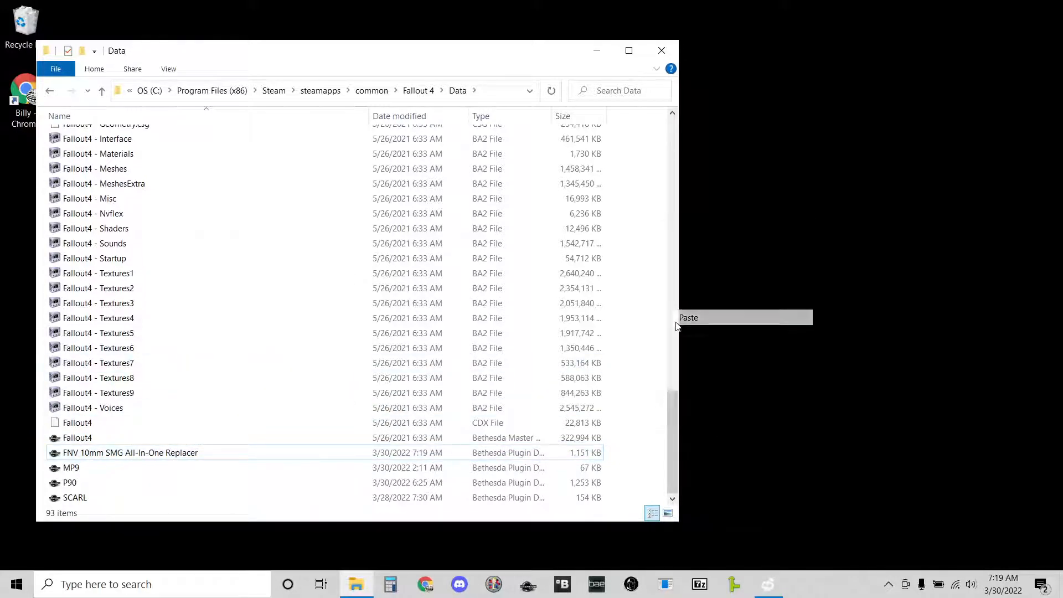
pyautogui.rightClick(654, 400)
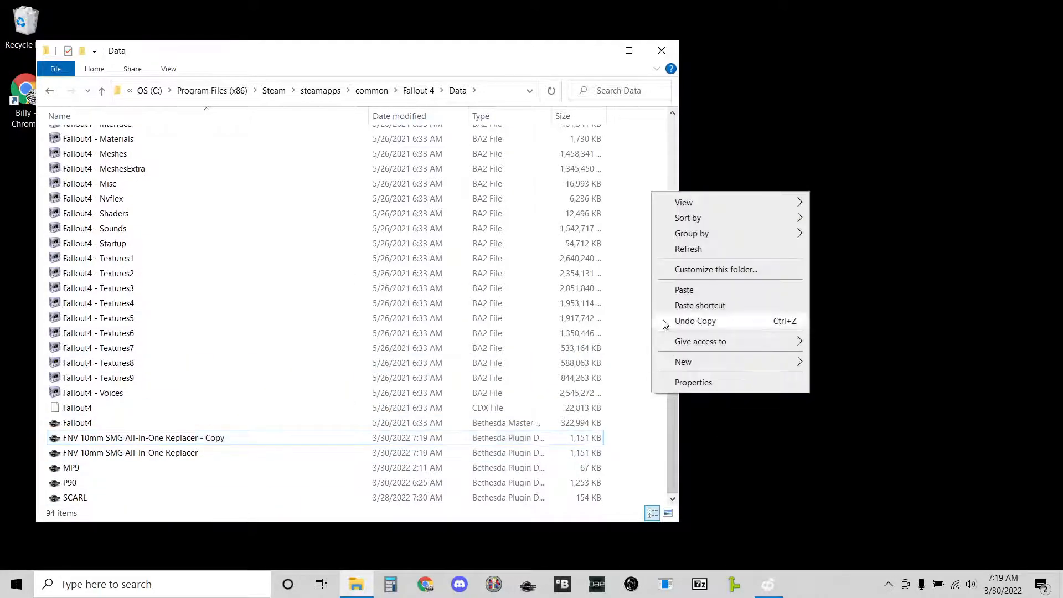
pyautogui.click(671, 292)
pyautogui.rightClick(643, 374)
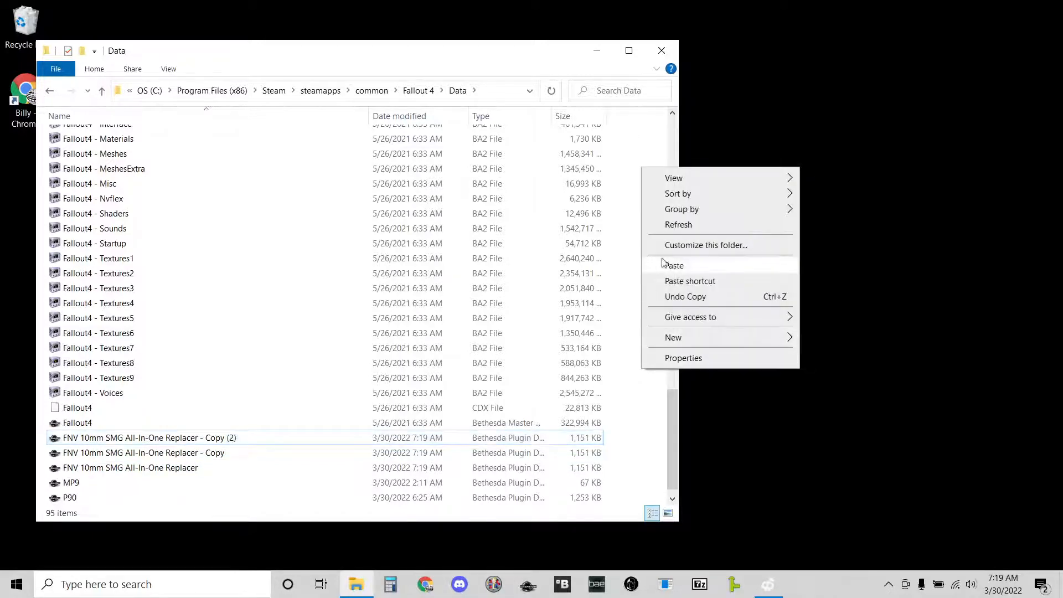
pyautogui.click(670, 264)
pyautogui.rightClick(627, 365)
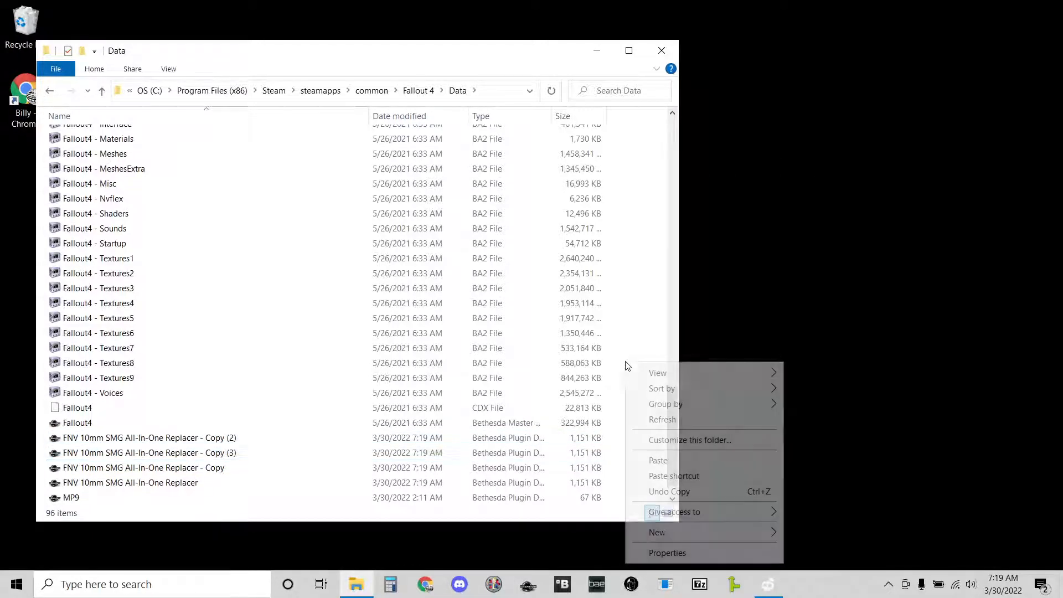
pyautogui.click(667, 460)
pyautogui.scroll(-1, 255, 448)
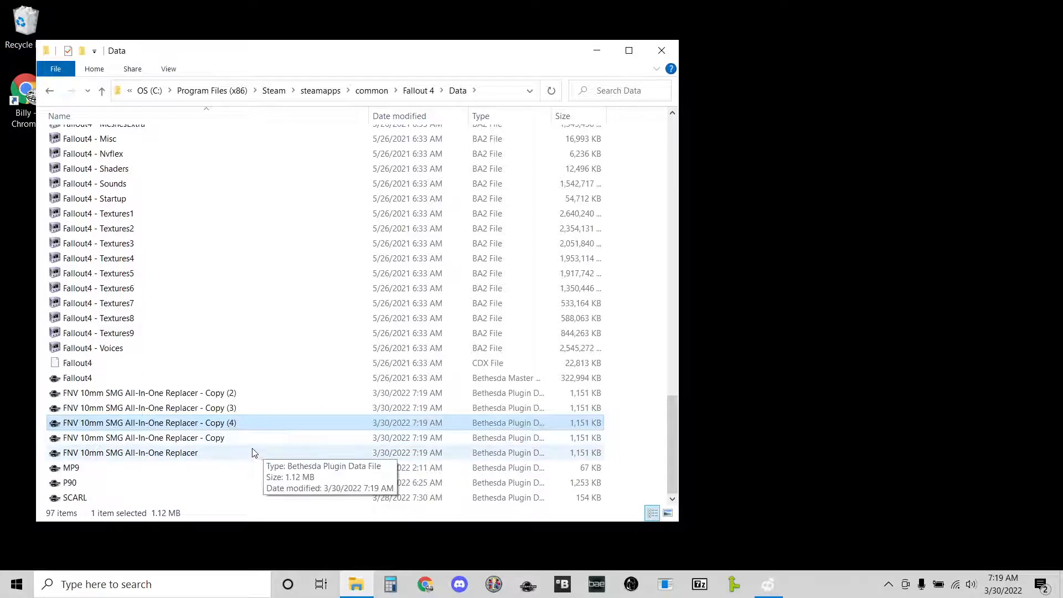
# Rename the unnumbered copy of the plugin as FNV 10mm SMG Assault Rifle Replacer.
pyautogui.rightClick(251, 440)
pyautogui.click(285, 410)
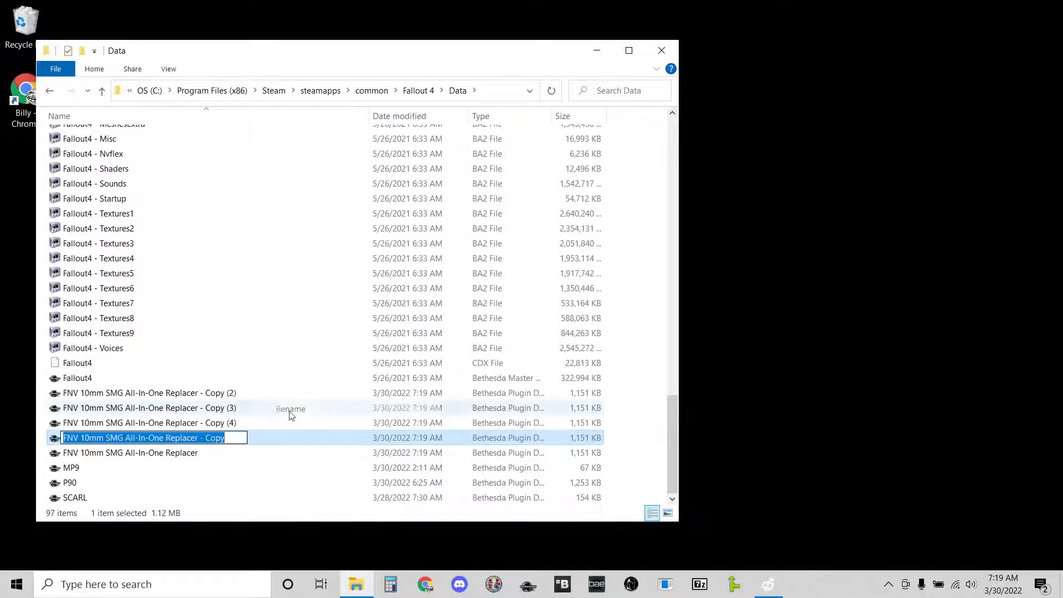
pyautogui.write('FNV ')
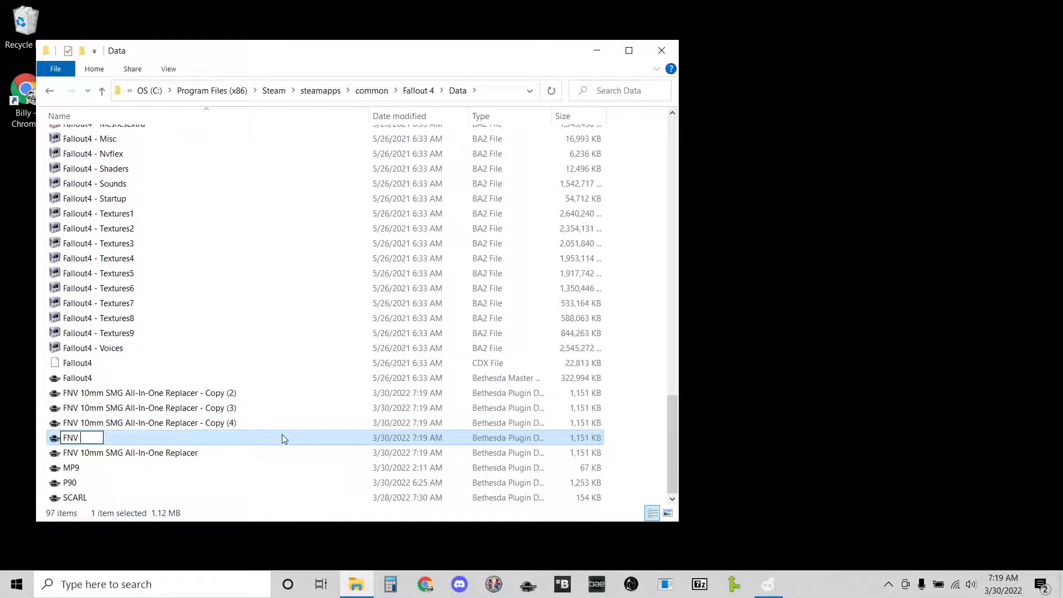
pyautogui.write('10mm SMG A')
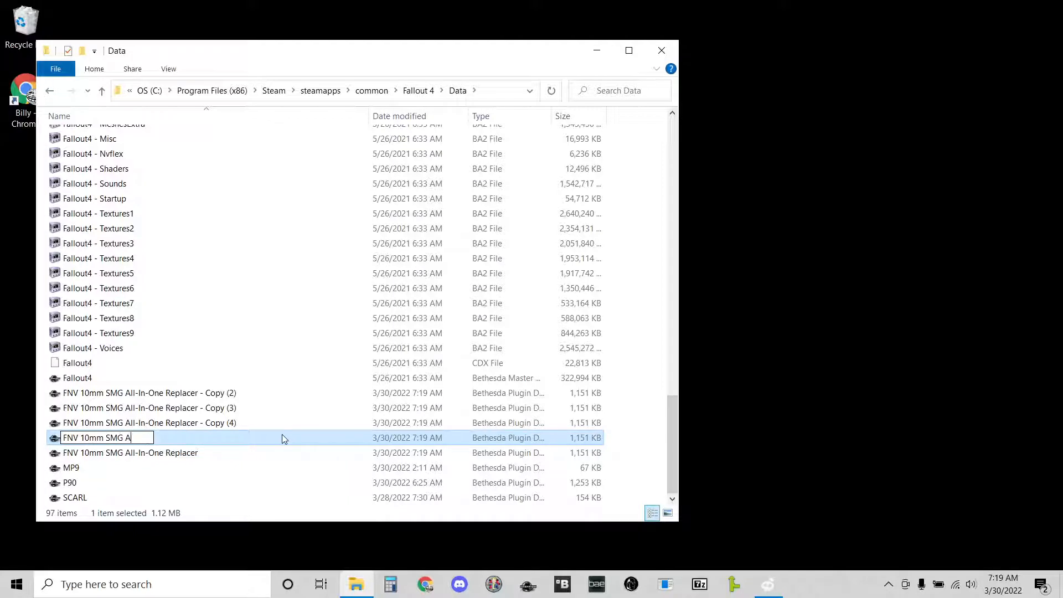
pyautogui.write('ssault Rifle Replacer')
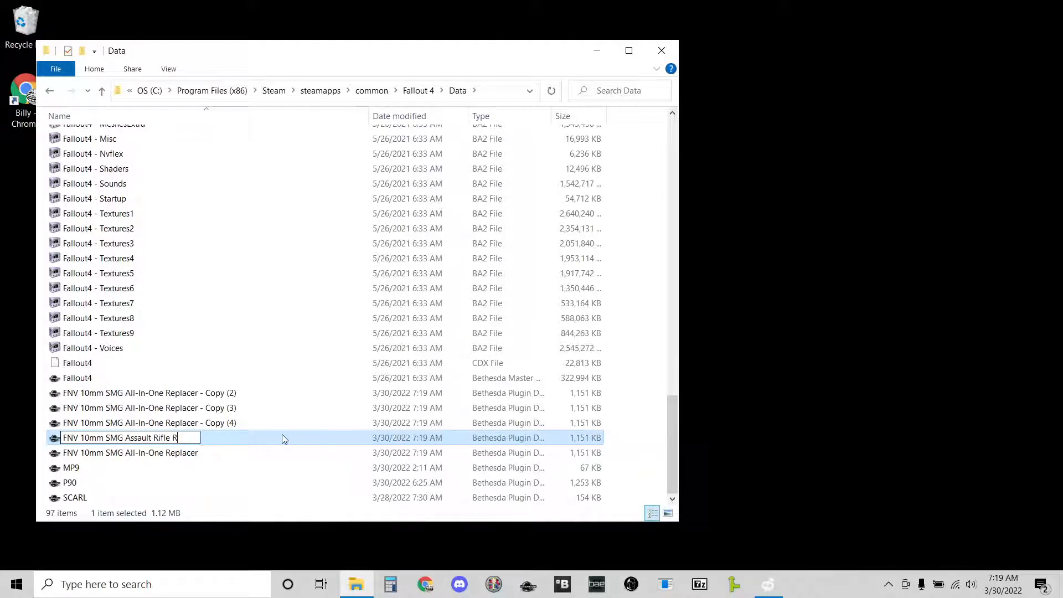
pyautogui.press('Return')
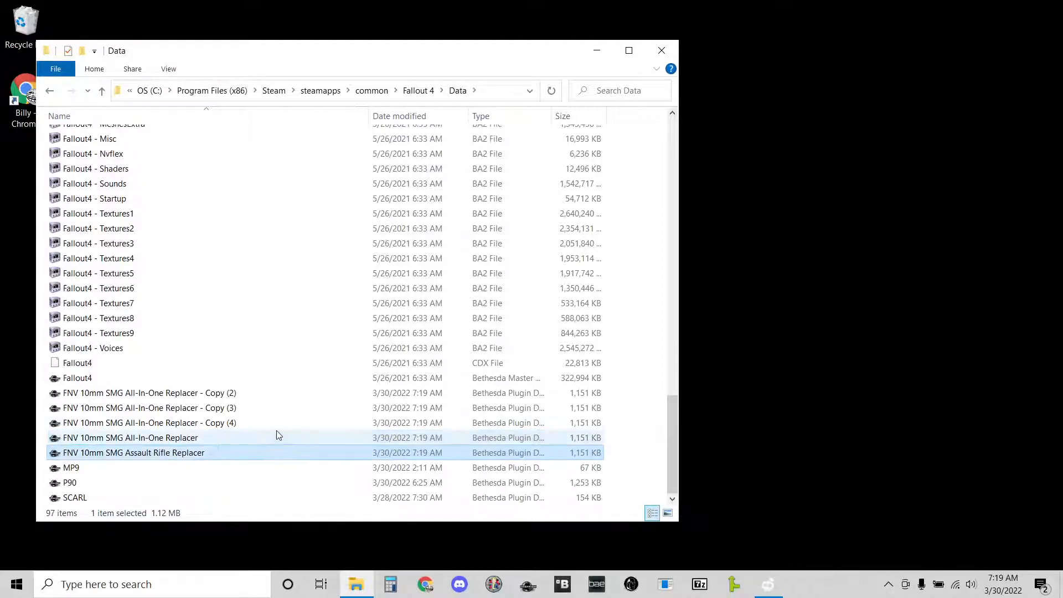
# Rename Copy (4) of the All-In-One Replacer plugin as FNV 10mm SMG Combat Rifle Replacer.
pyautogui.rightClick(277, 423)
pyautogui.click(317, 393)
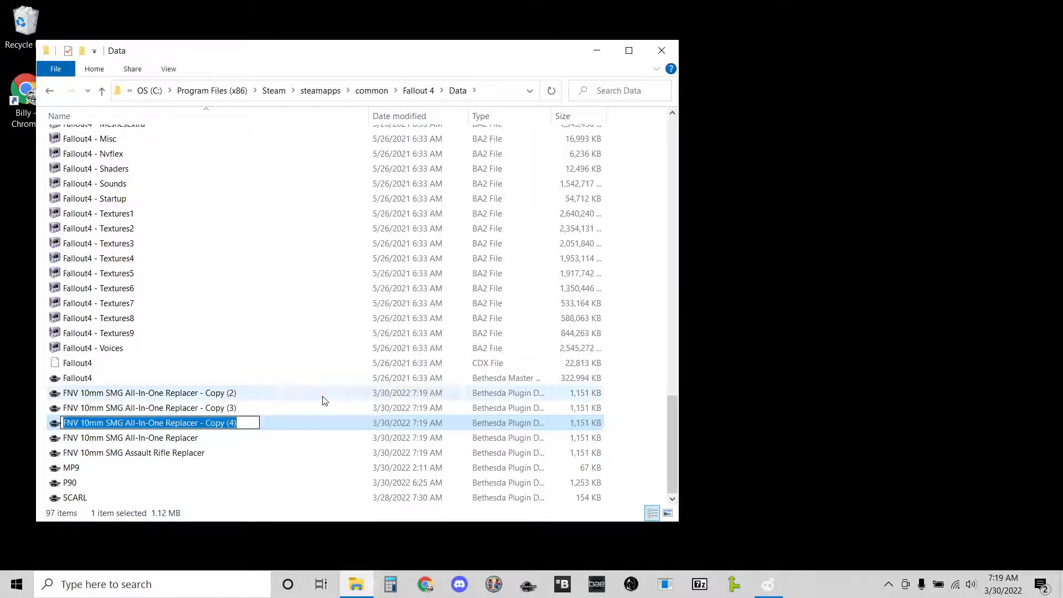
pyautogui.write('FNV 1')
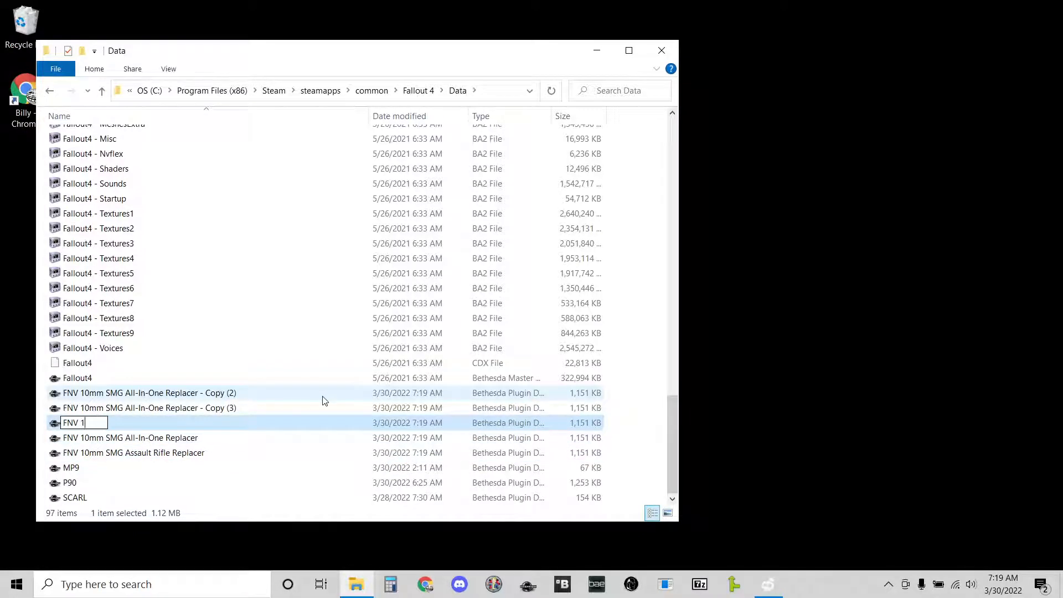
pyautogui.write('0mm SMG ')
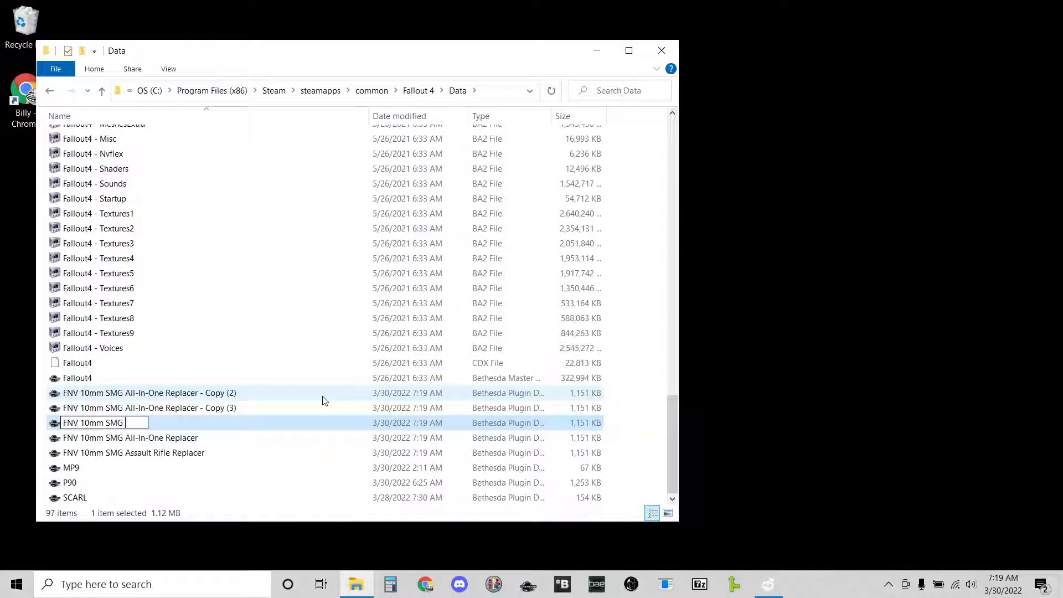
pyautogui.write('Combar')
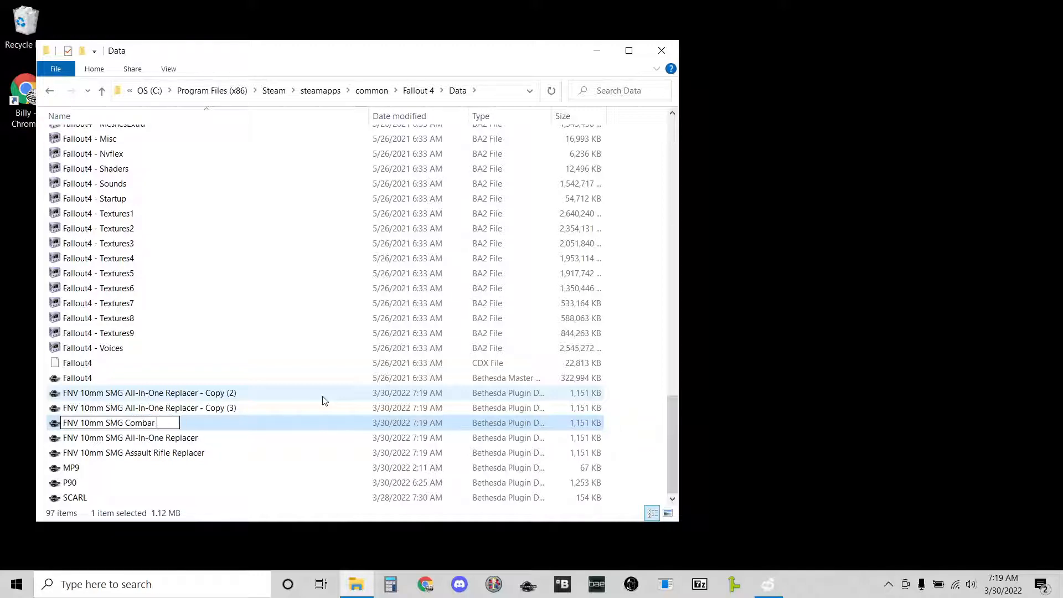
pyautogui.press('BackSpace')
pyautogui.write('t Rifle Replacer')
pyautogui.press('Return')
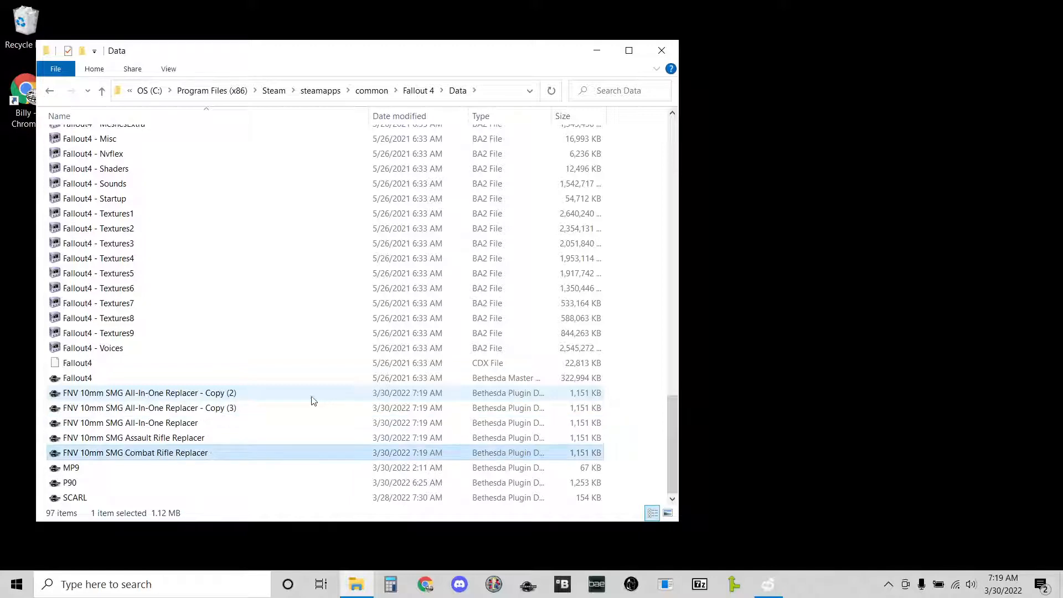
# Rename Copy (3) of the All-In-One Replacer plugin as FNV 10mm SMG Handmade Gun Replacer.
pyautogui.rightClick(251, 412)
pyautogui.click(292, 379)
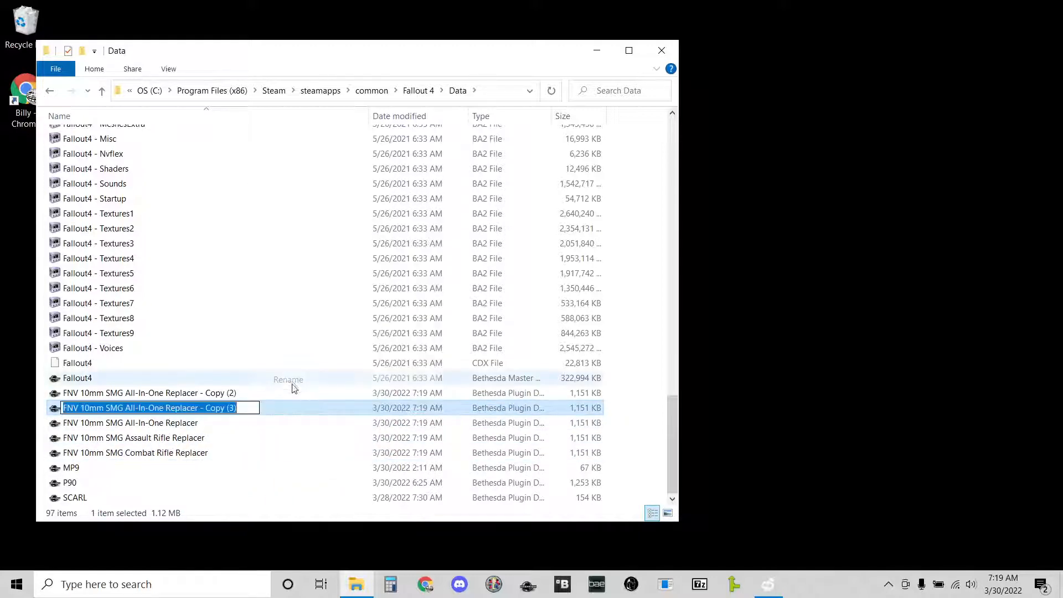
pyautogui.write('FN')
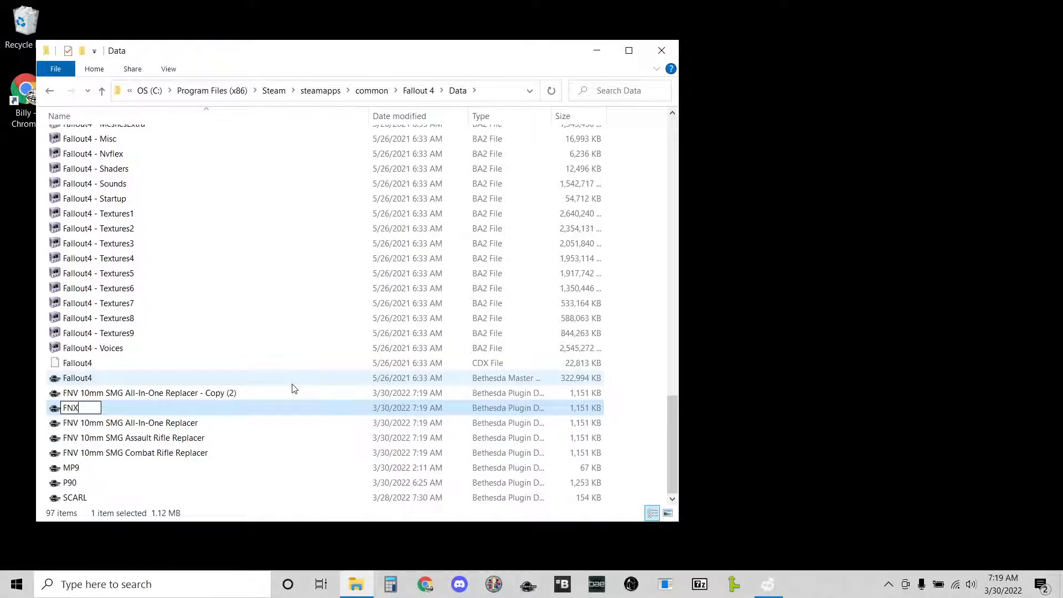
pyautogui.write('V')
pyautogui.write('10mm SMG ')
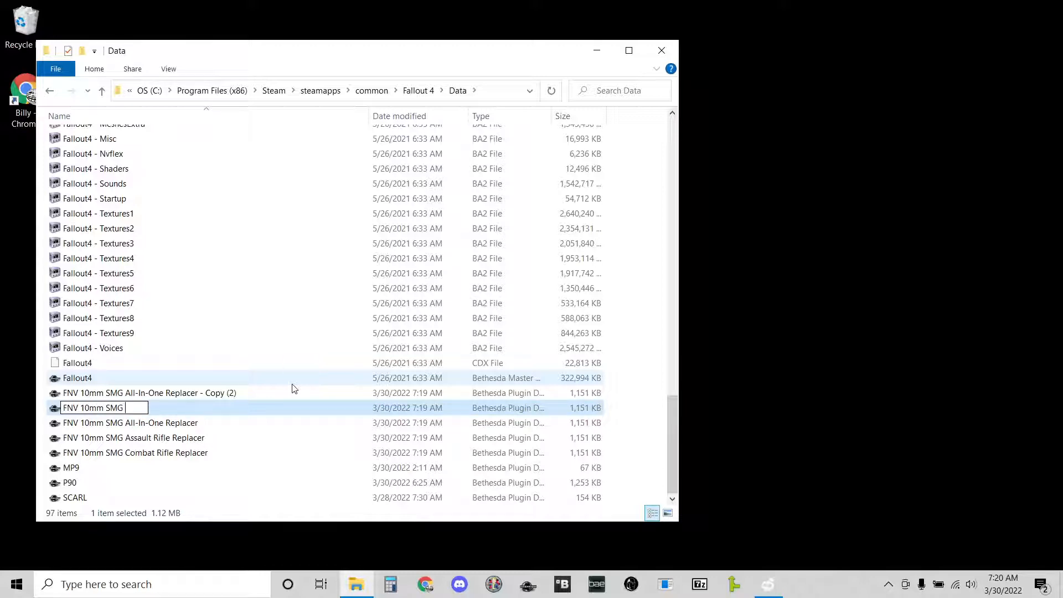
pyautogui.write('Handmade Gun Replacer')
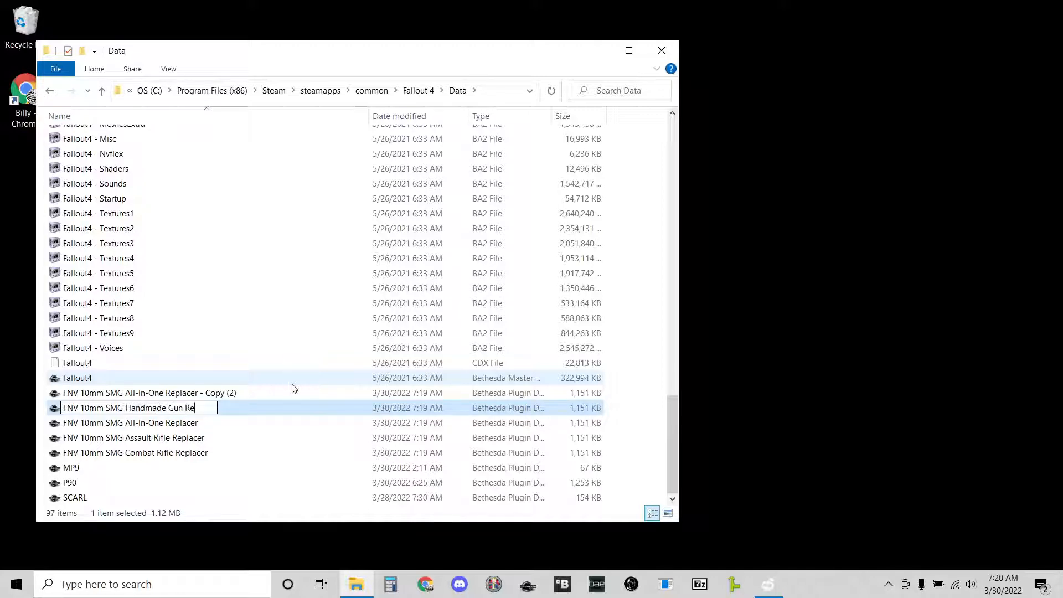
pyautogui.press('Return')
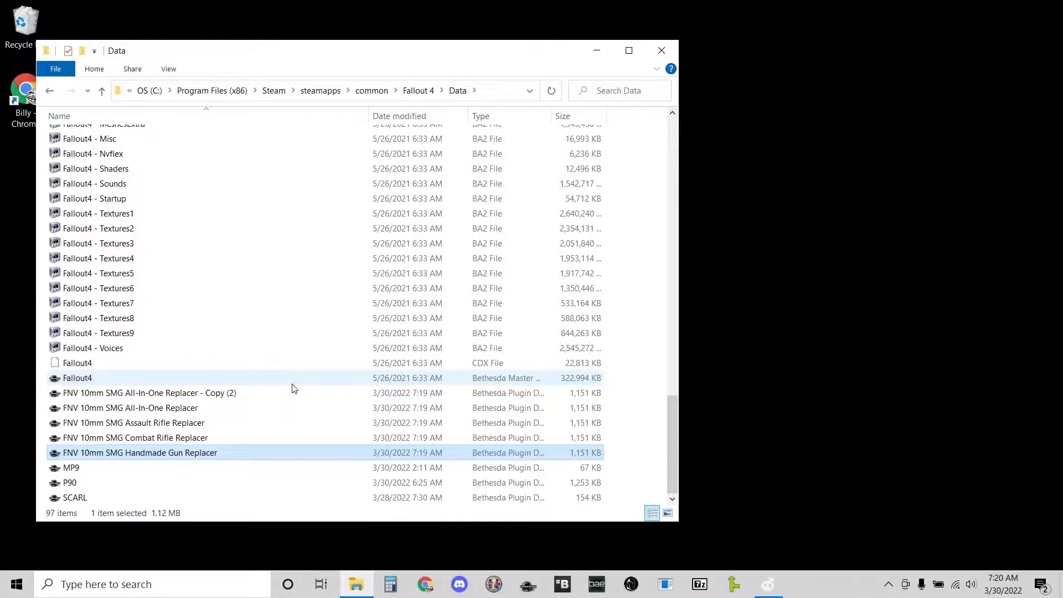
# Rename Copy (2) of the All-In-One Replacer plugin as FNV 10mm SMG Radium Rifle Replacer.
pyautogui.doubleClick(244, 394)
pyautogui.click(337, 367)
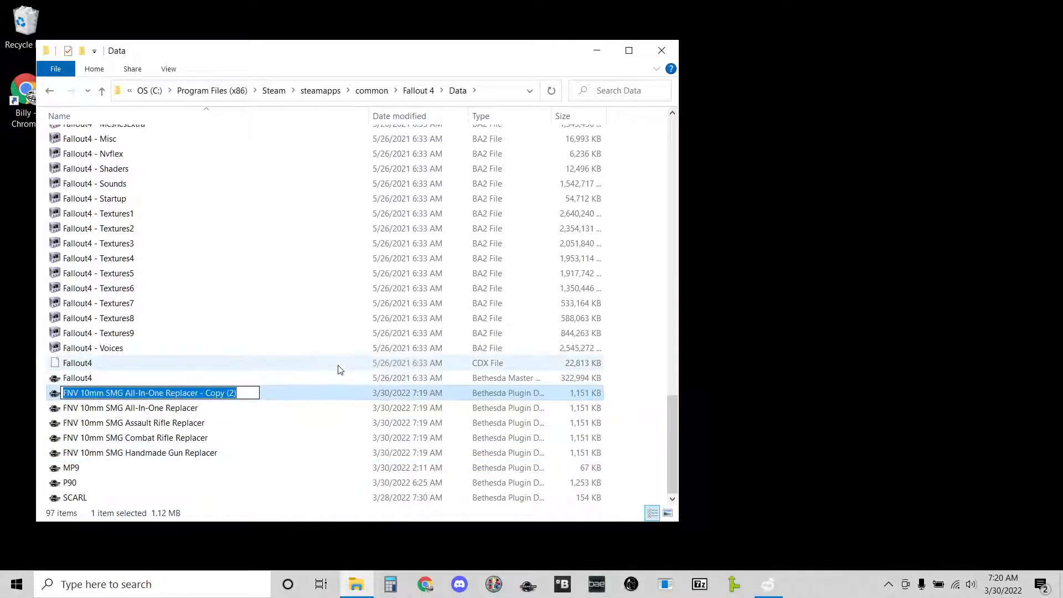
pyautogui.write('FNV 10')
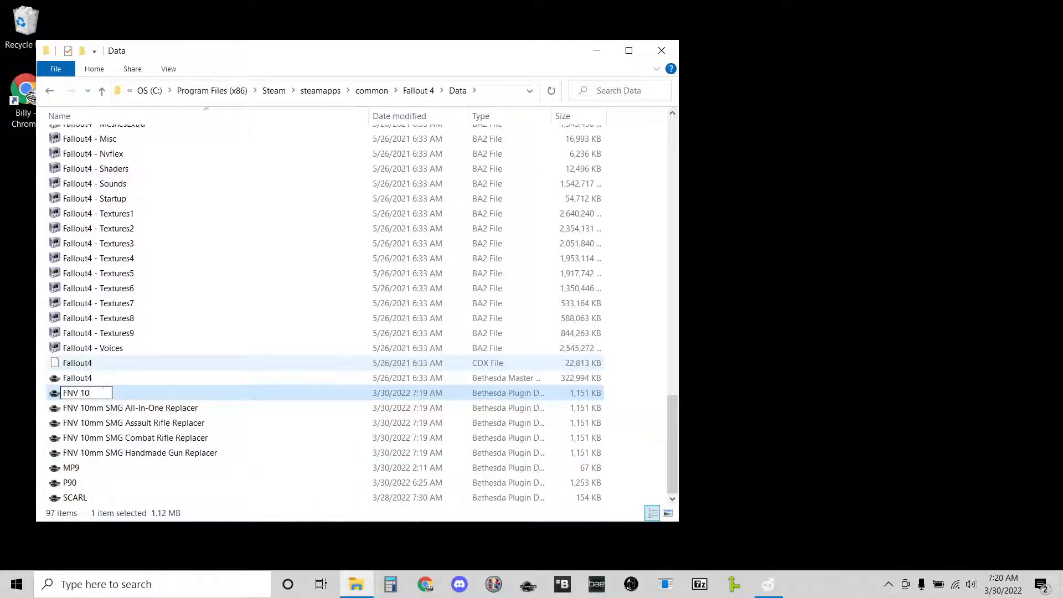
pyautogui.write('mm SMG ')
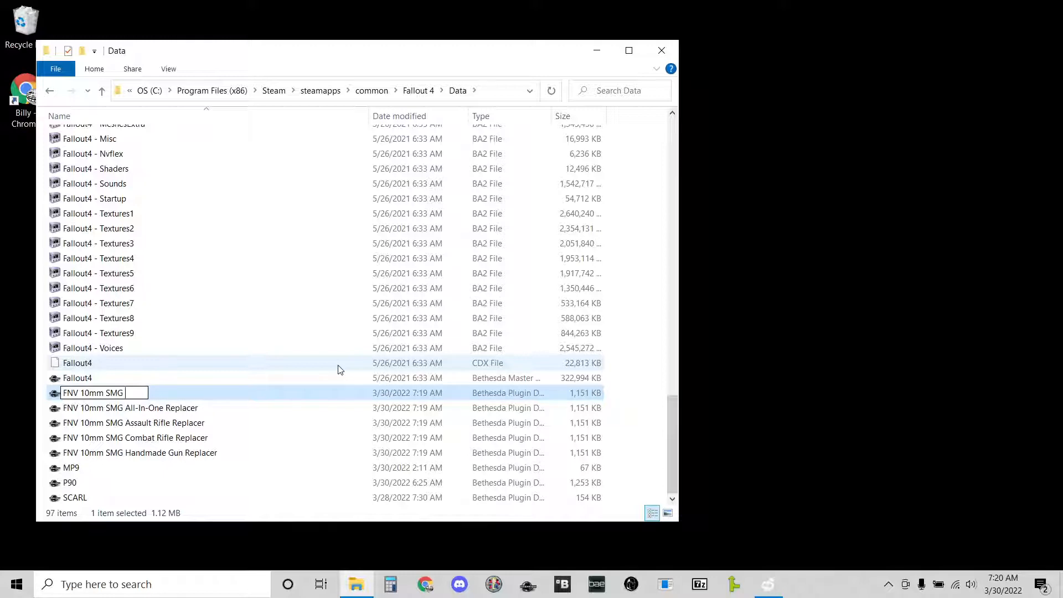
pyautogui.write('Radium Rifle R')
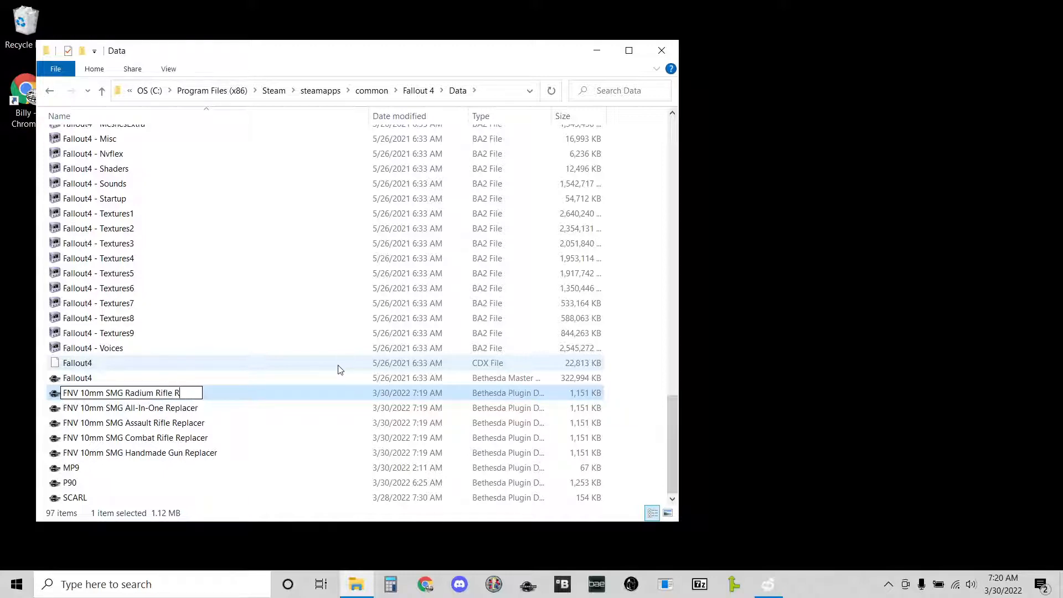
pyautogui.write('eplacer')
pyautogui.press('Return')
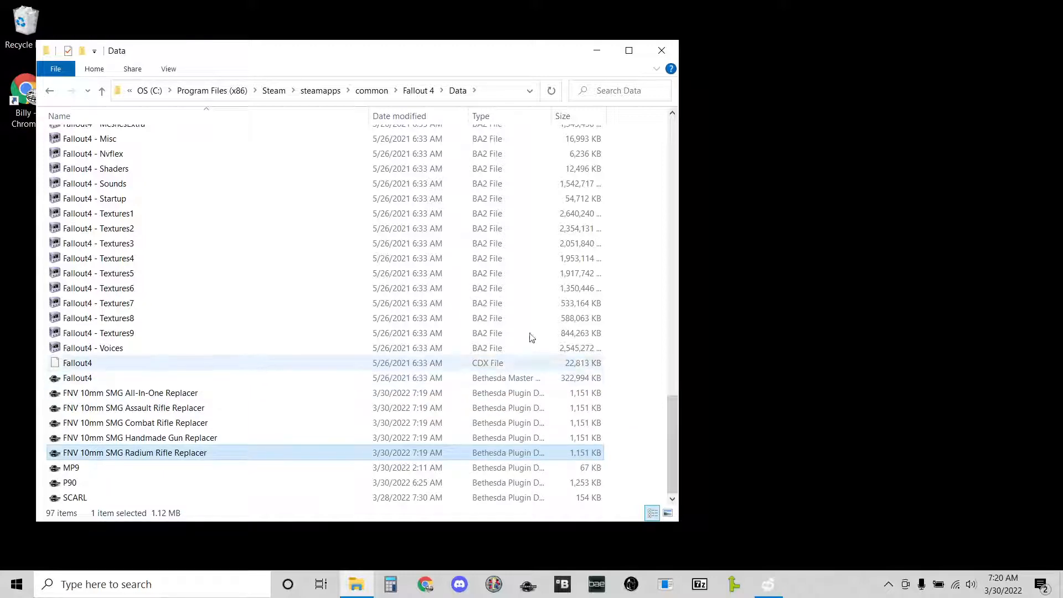
# Close File Explorer, start FO4Edit and load only the Assault Rifle, Combat Rifle, Handmade Gun and Radium Rifle replacer plugins with their masters.
pyautogui.click(661, 51)
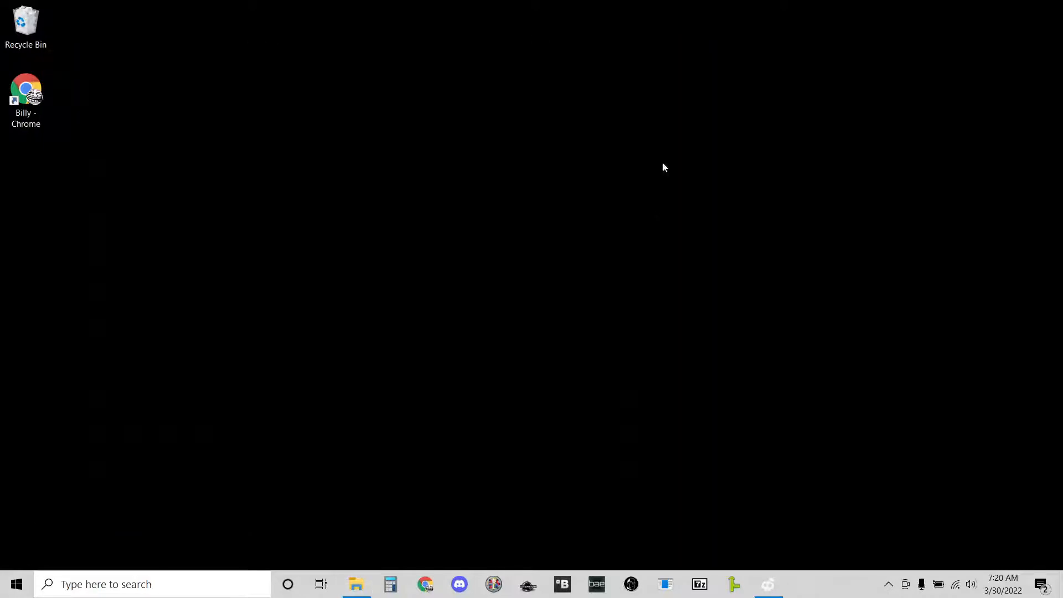
pyautogui.click(493, 584)
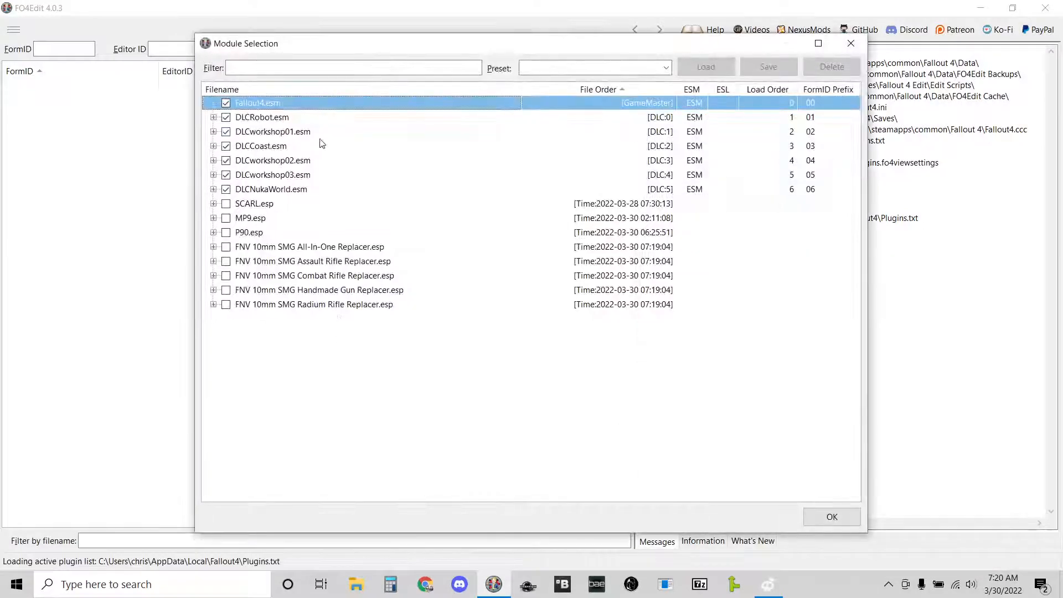
pyautogui.rightClick(321, 138)
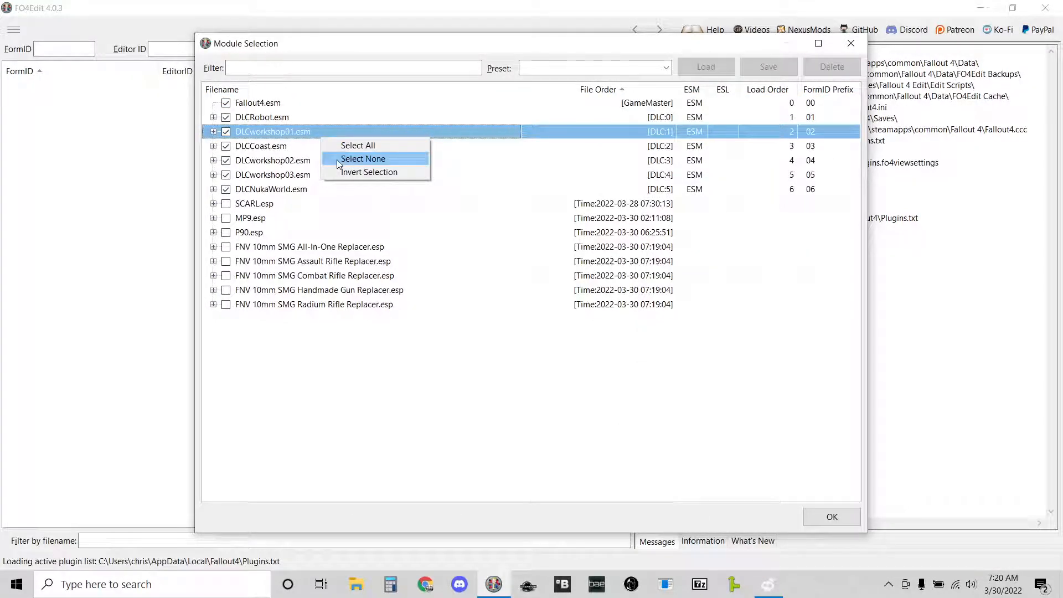
pyautogui.click(338, 161)
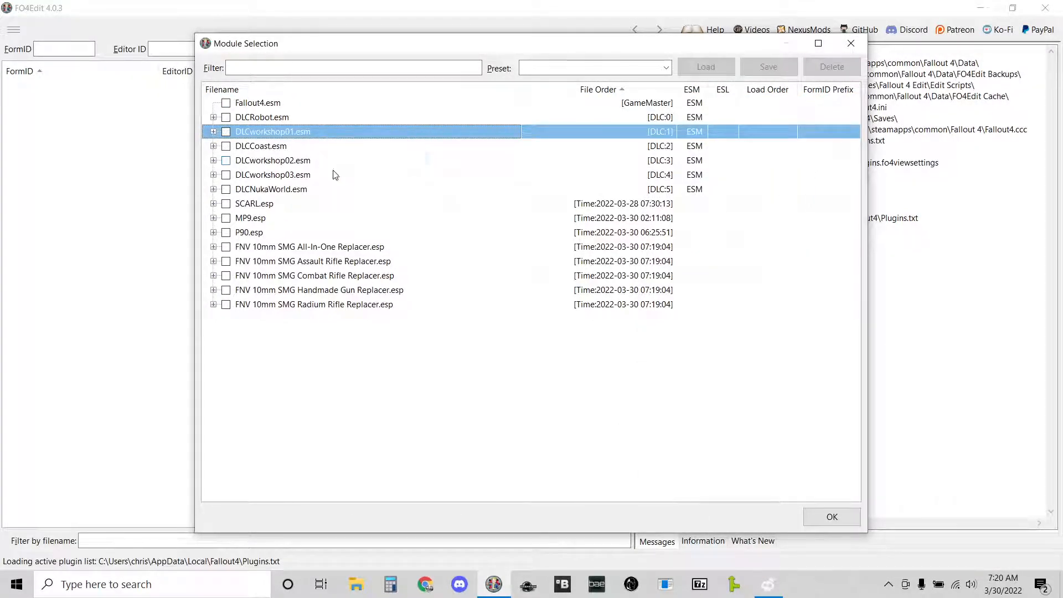
pyautogui.click(226, 260)
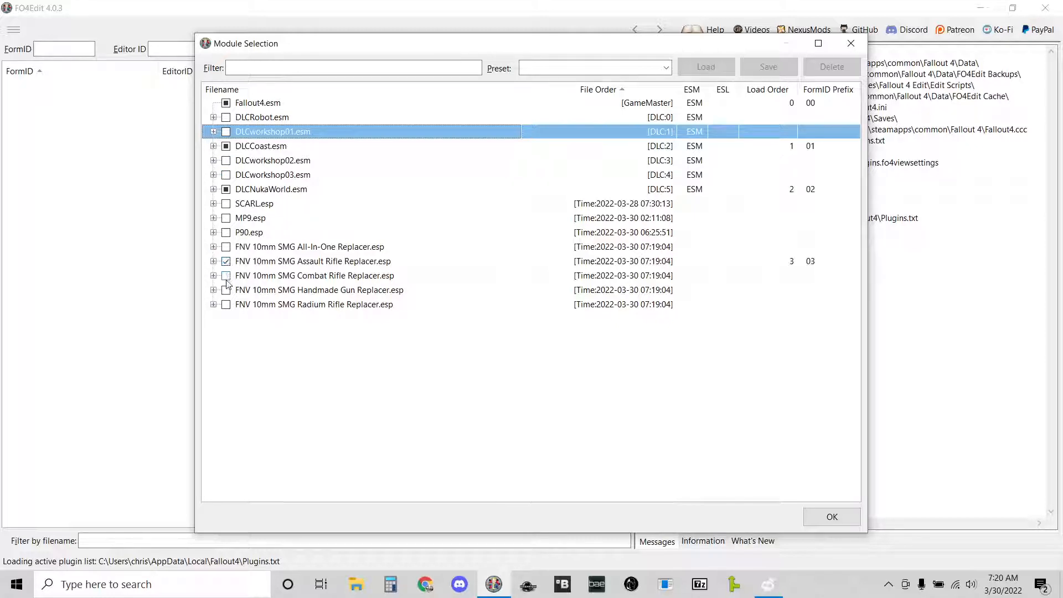
pyautogui.click(226, 275)
pyautogui.click(227, 290)
pyautogui.click(832, 517)
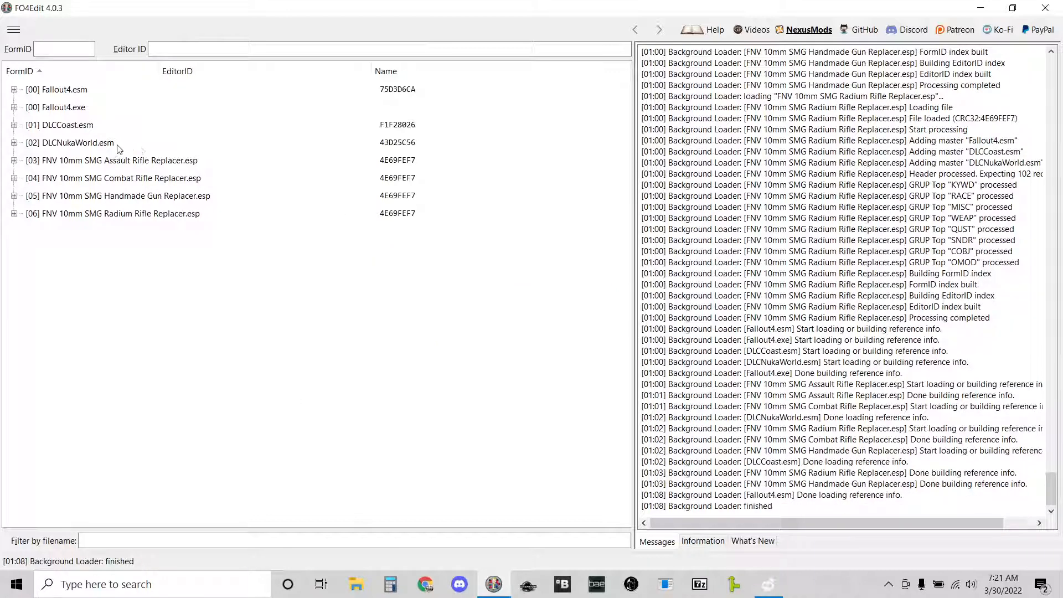
# Remove the CombatRifle, DLC03_RadiumRifle and DLC04_HandMadeGun weapon records from FNV 10mm SMG Assault Rifle Replacer.esp.
pyautogui.click(14, 161)
pyautogui.click(28, 320)
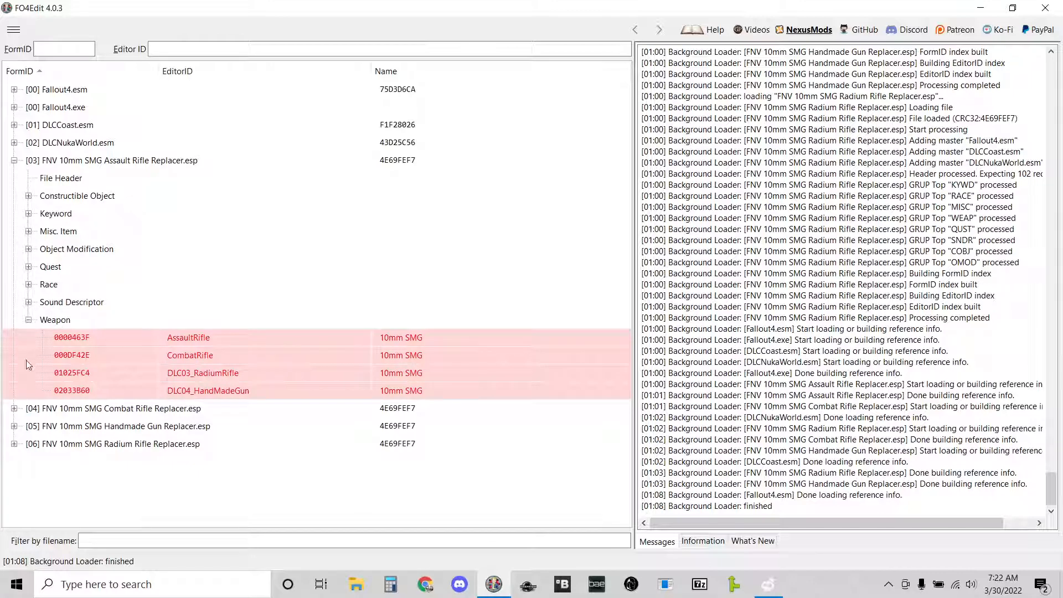
pyautogui.moveTo(25, 356); pyautogui.dragTo(139, 392)
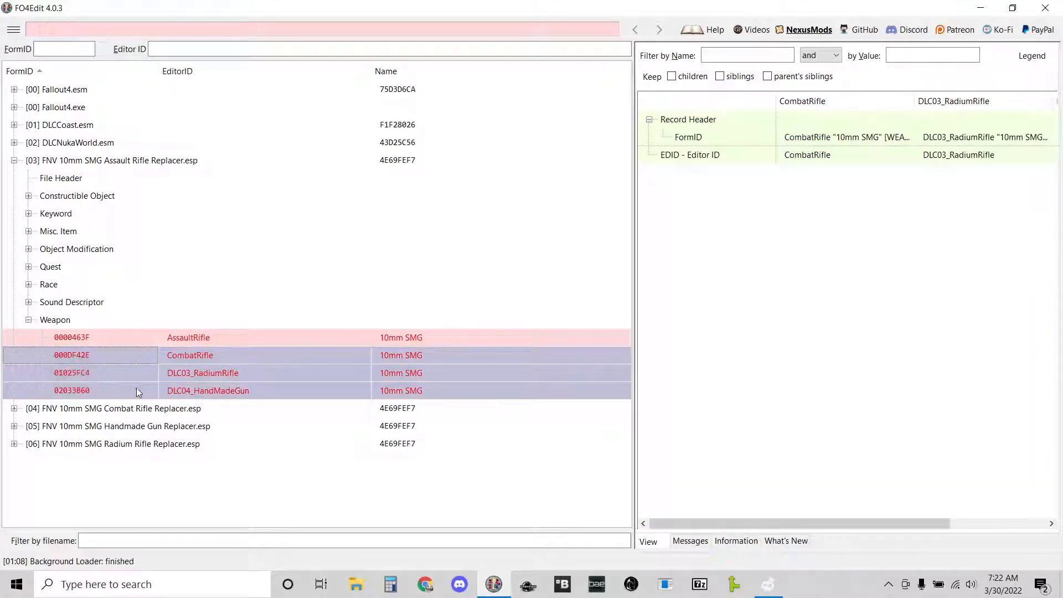
pyautogui.rightClick(94, 362)
pyautogui.click(139, 246)
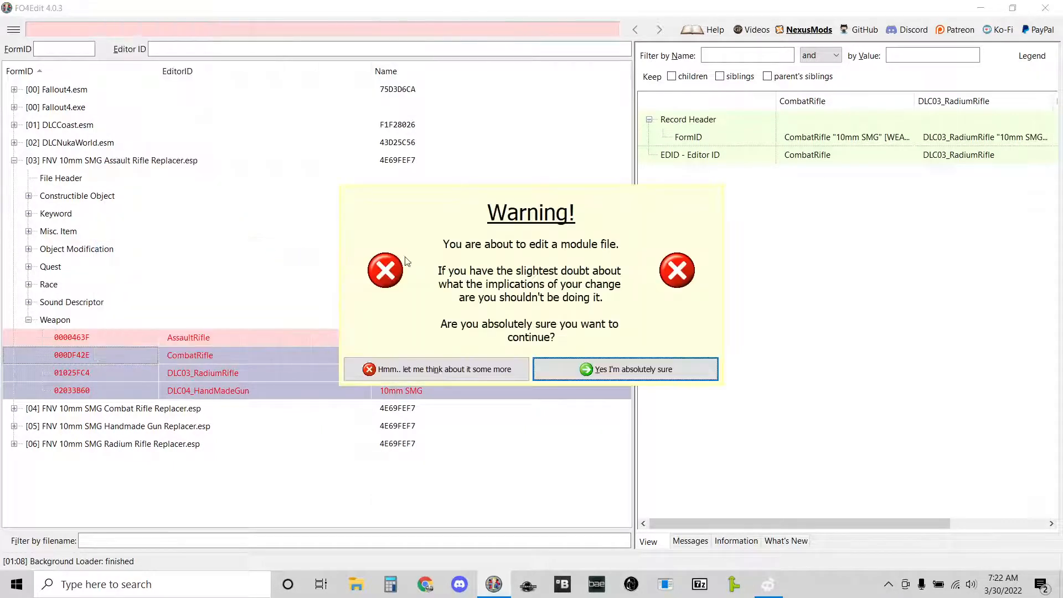
pyautogui.click(598, 370)
pyautogui.click(554, 304)
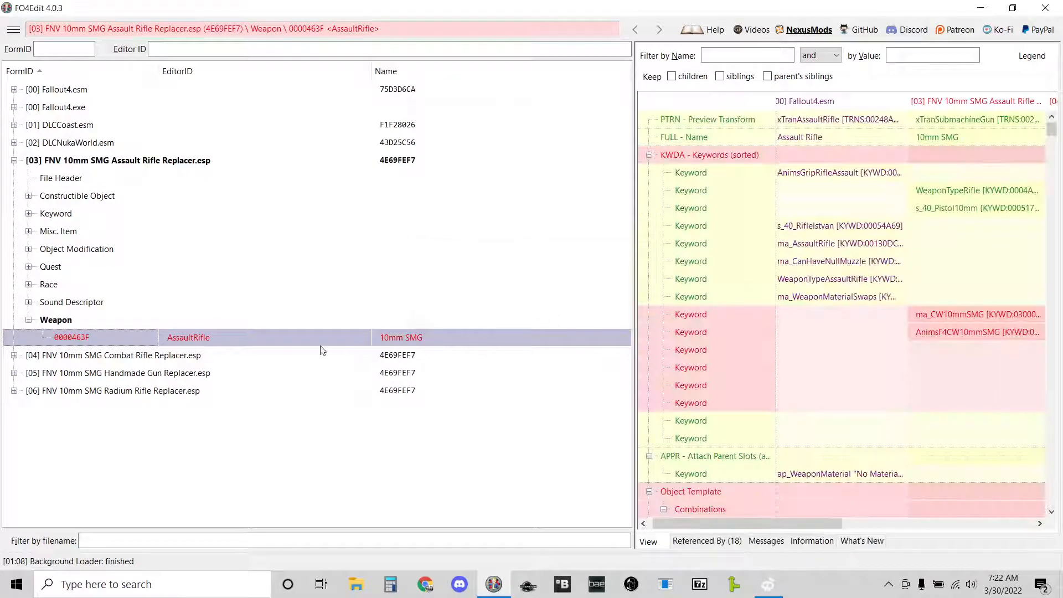
pyautogui.click(14, 160)
# Remove the AssaultRifle weapon record from FNV 10mm SMG Combat Rifle Replacer.esp.
pyautogui.click(14, 178)
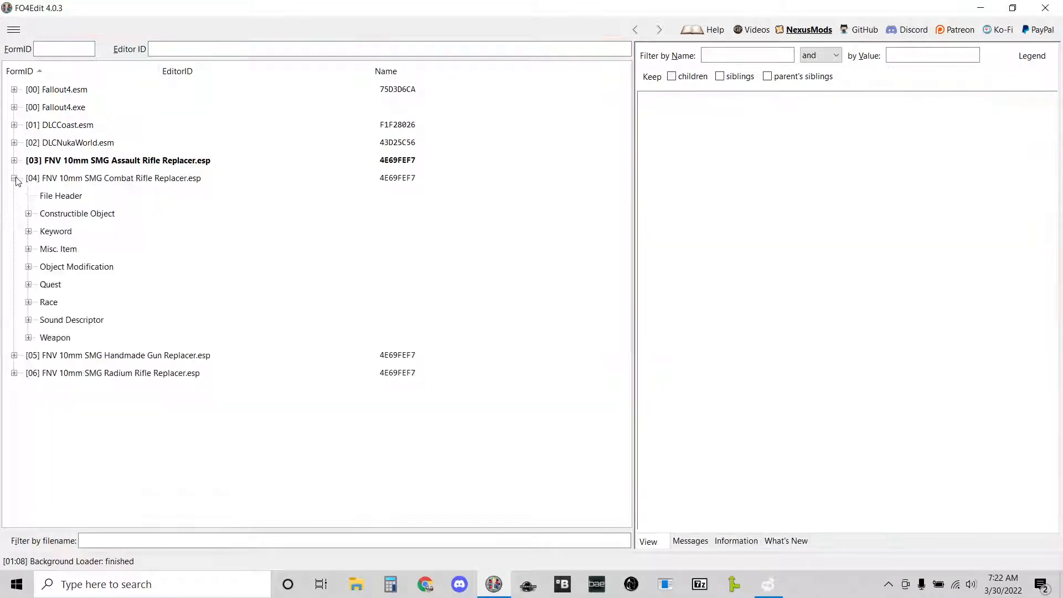
pyautogui.click(29, 337)
pyautogui.click(154, 356)
pyautogui.rightClick(154, 356)
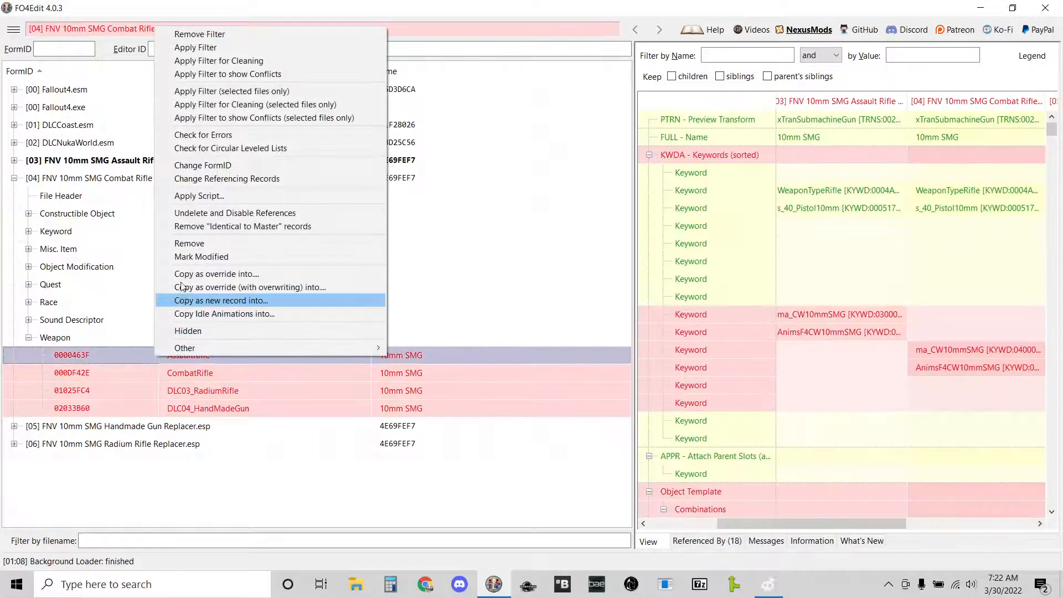
pyautogui.click(184, 244)
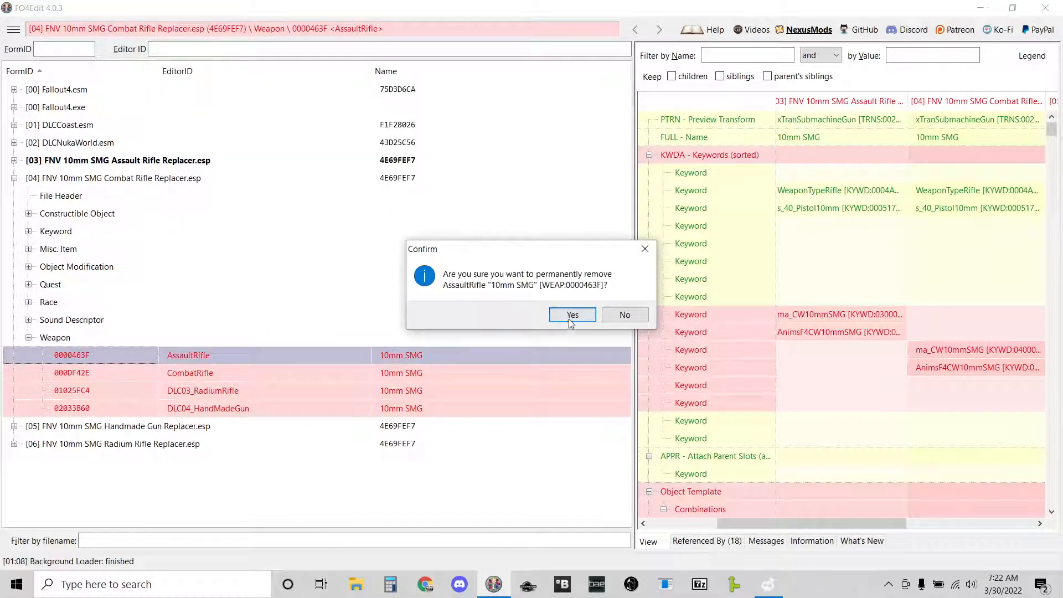
pyautogui.click(571, 315)
# Remove the DLC03_RadiumRifle and DLC04_HandMadeGun weapon records from FNV 10mm SMG Combat Rifle Replacer.esp.
pyautogui.click(61, 373)
pyautogui.keyDown('shift'); pyautogui.click(74, 389); pyautogui.keyUp('shift')
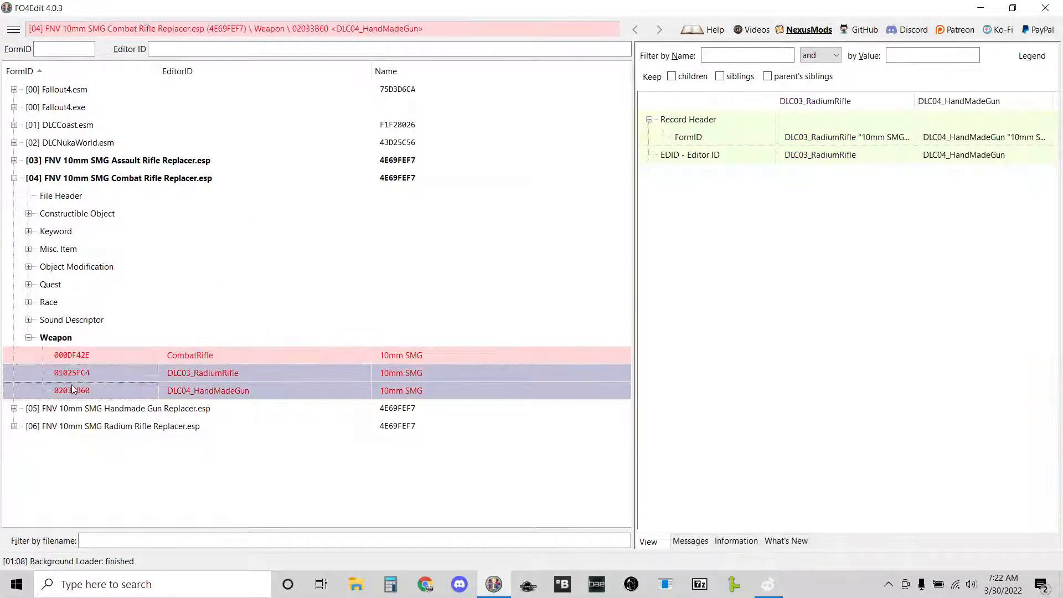
pyautogui.rightClick(73, 389)
pyautogui.click(97, 270)
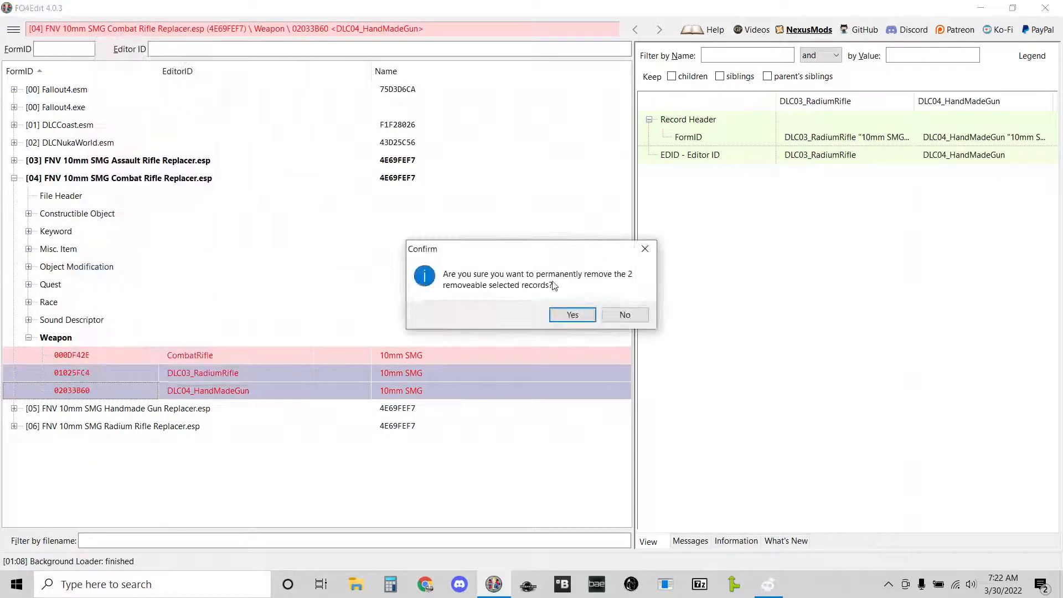
pyautogui.click(572, 314)
pyautogui.click(14, 177)
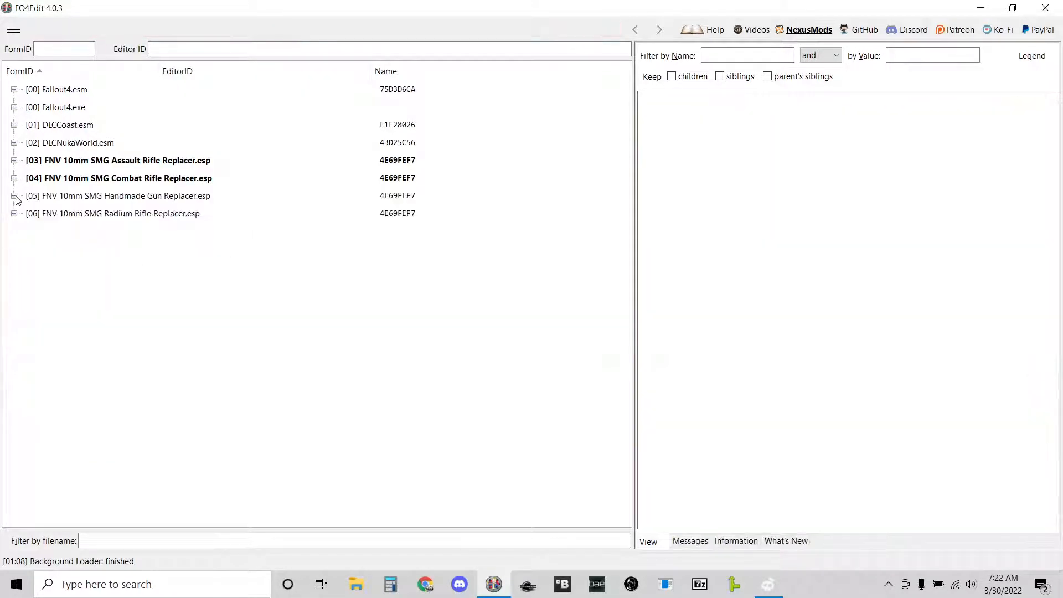
# Remove the AssaultRifle, CombatRifle and DLC03_RadiumRifle weapon records from FNV 10mm SMG Handmade Gun Replacer.esp.
pyautogui.click(14, 196)
pyautogui.click(29, 355)
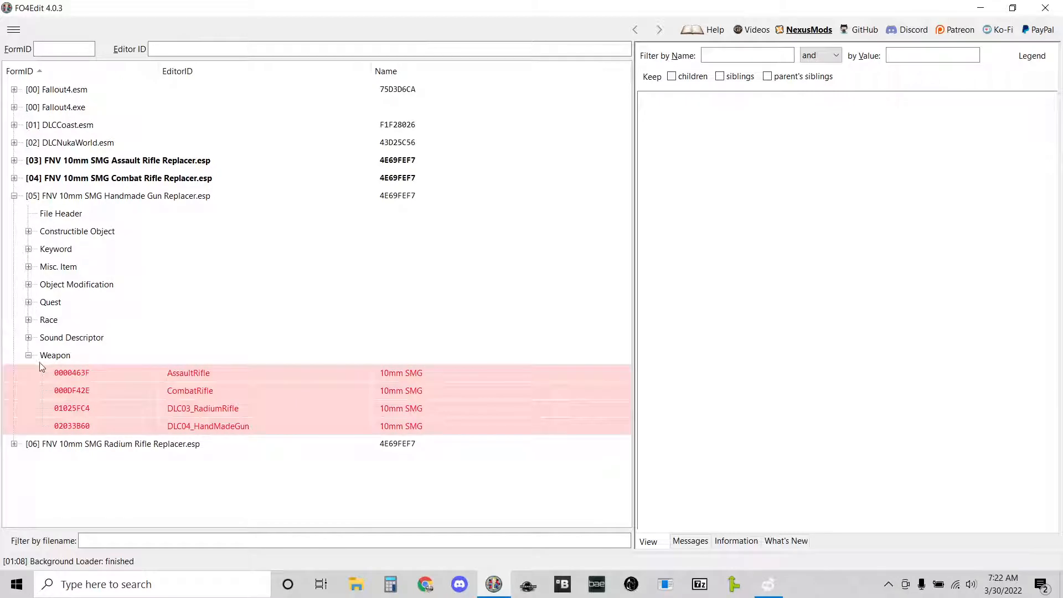
pyautogui.moveTo(34, 371); pyautogui.dragTo(163, 404)
pyautogui.rightClick(163, 402)
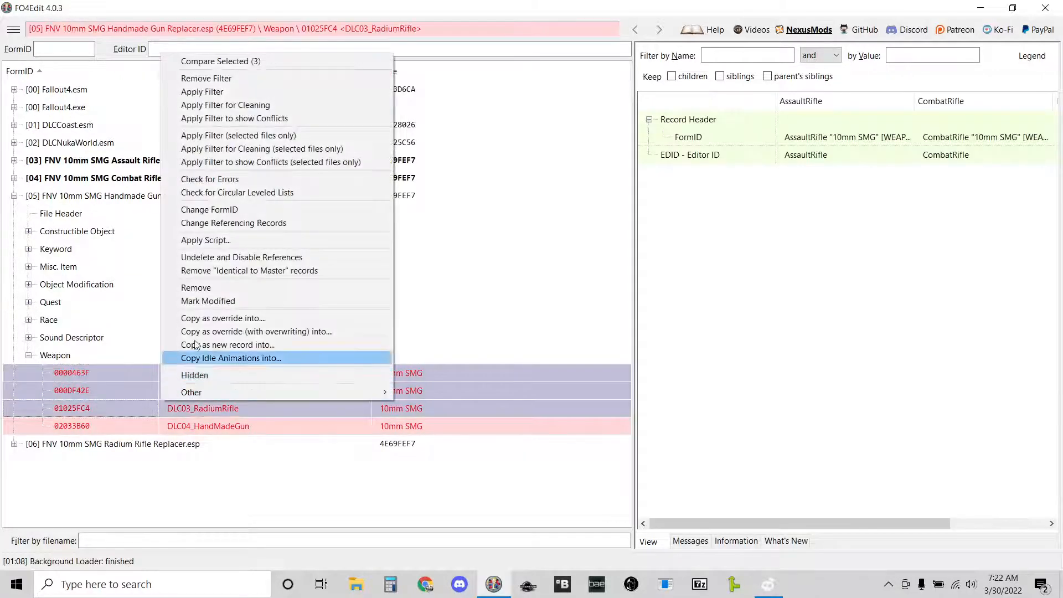
pyautogui.click(205, 288)
pyautogui.click(572, 314)
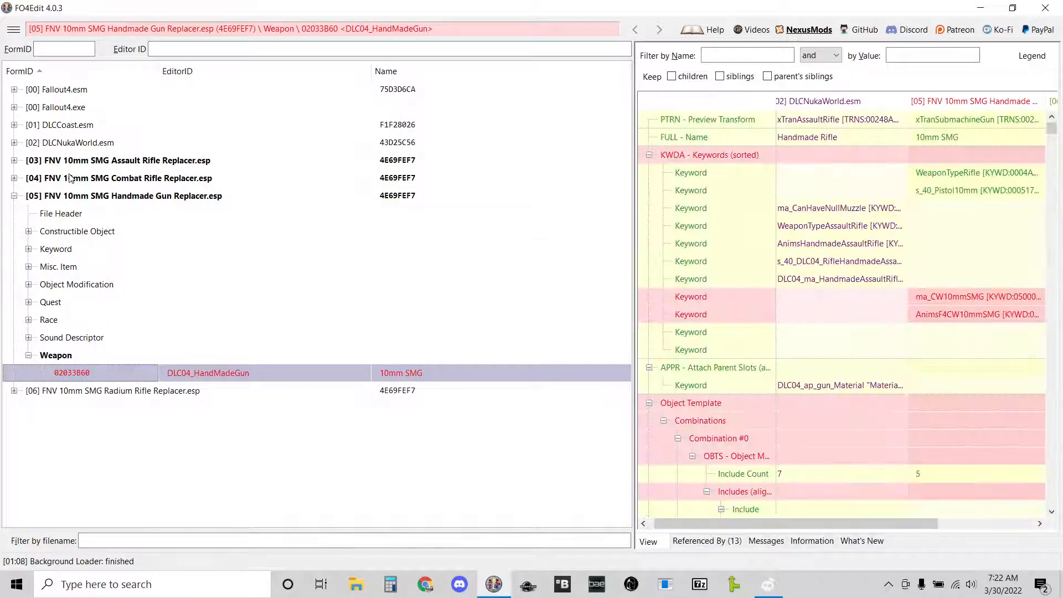
pyautogui.click(14, 196)
# Remove the DLC04_HandMadeGun weapon record from FNV 10mm SMG Radium Rifle Replacer.esp.
pyautogui.click(14, 213)
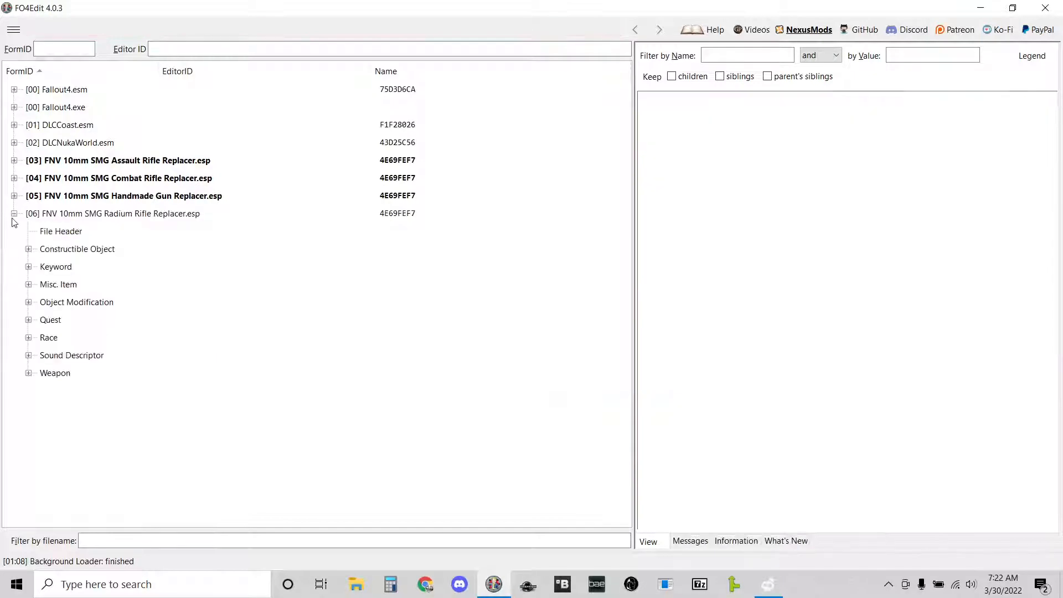
pyautogui.click(28, 373)
pyautogui.click(171, 443)
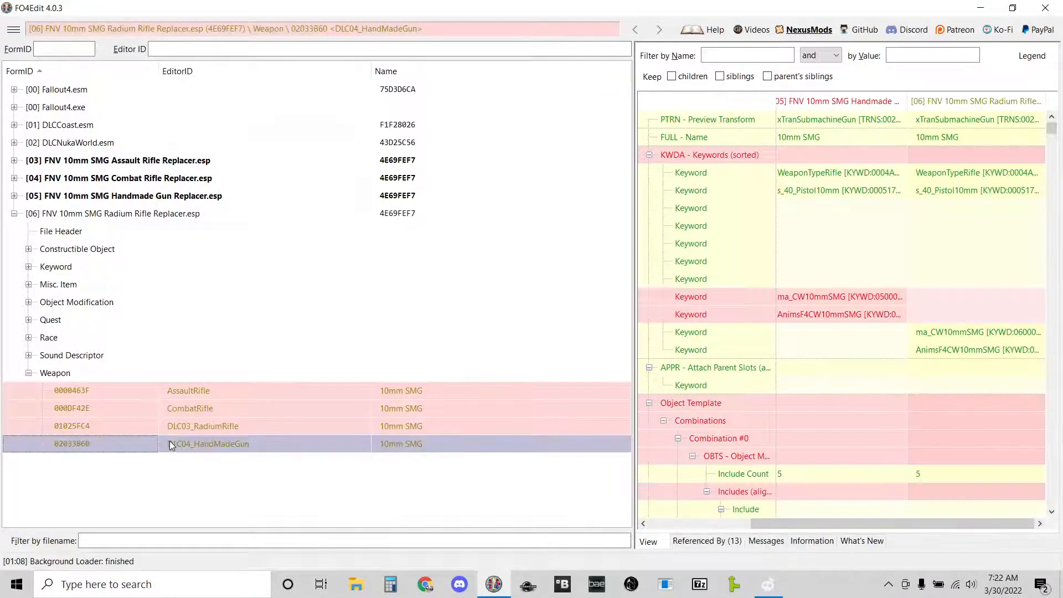
pyautogui.rightClick(171, 444)
pyautogui.click(294, 329)
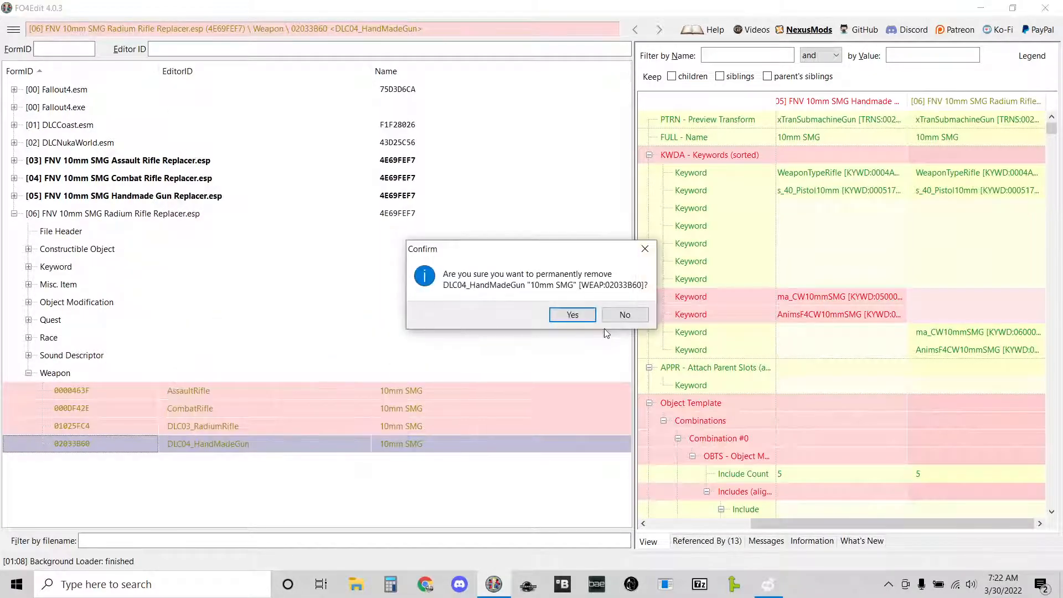
pyautogui.click(579, 316)
# Remove the AssaultRifle and CombatRifle weapon records from FNV 10mm SMG Radium Rifle Replacer.esp and collapse the plugin.
pyautogui.moveTo(24, 384); pyautogui.dragTo(100, 403)
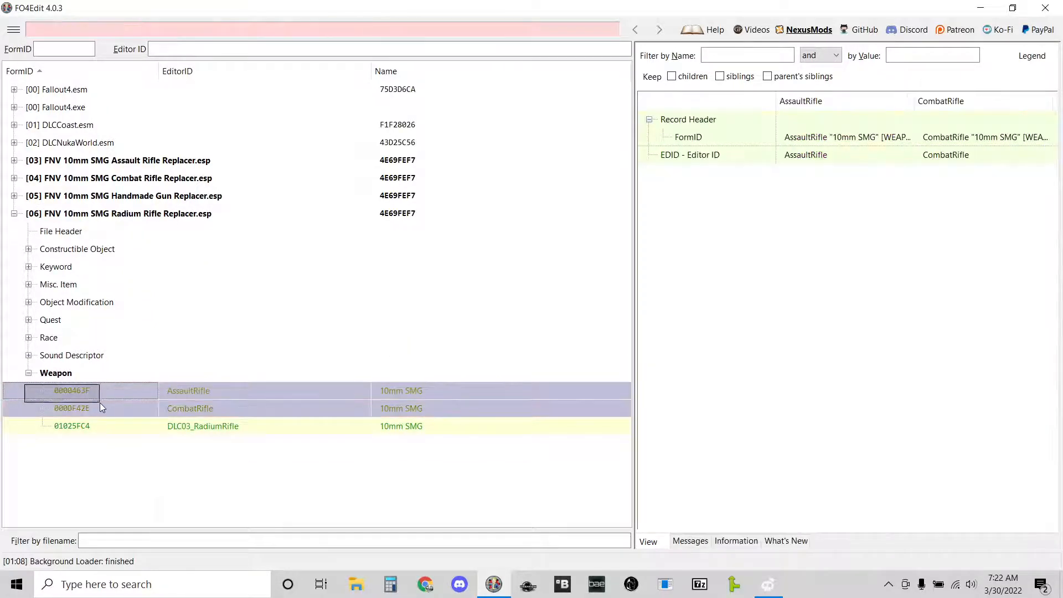
pyautogui.rightClick(100, 403)
pyautogui.click(141, 288)
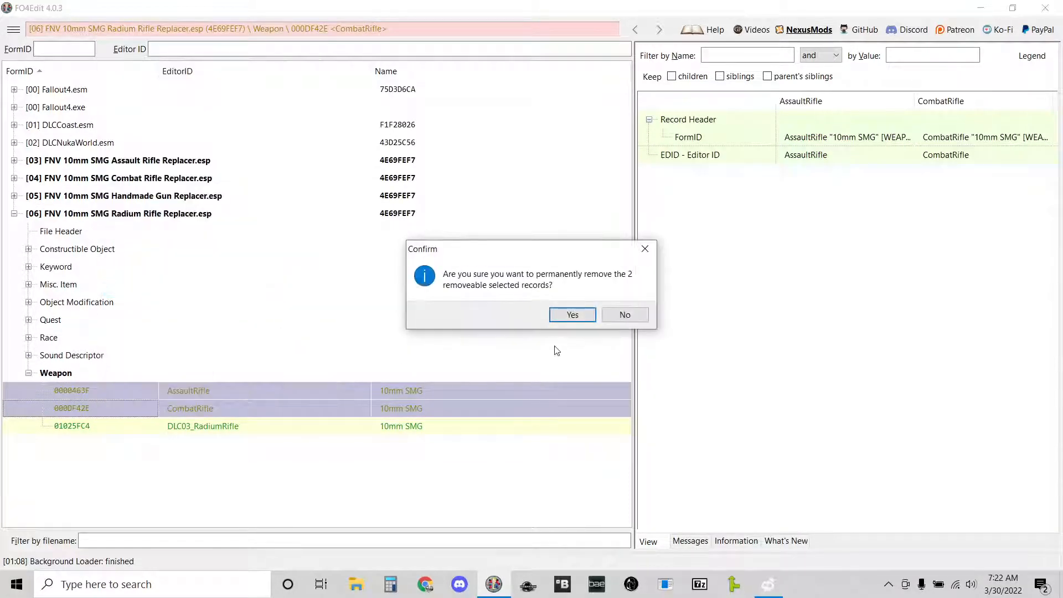
pyautogui.click(573, 314)
pyautogui.click(14, 214)
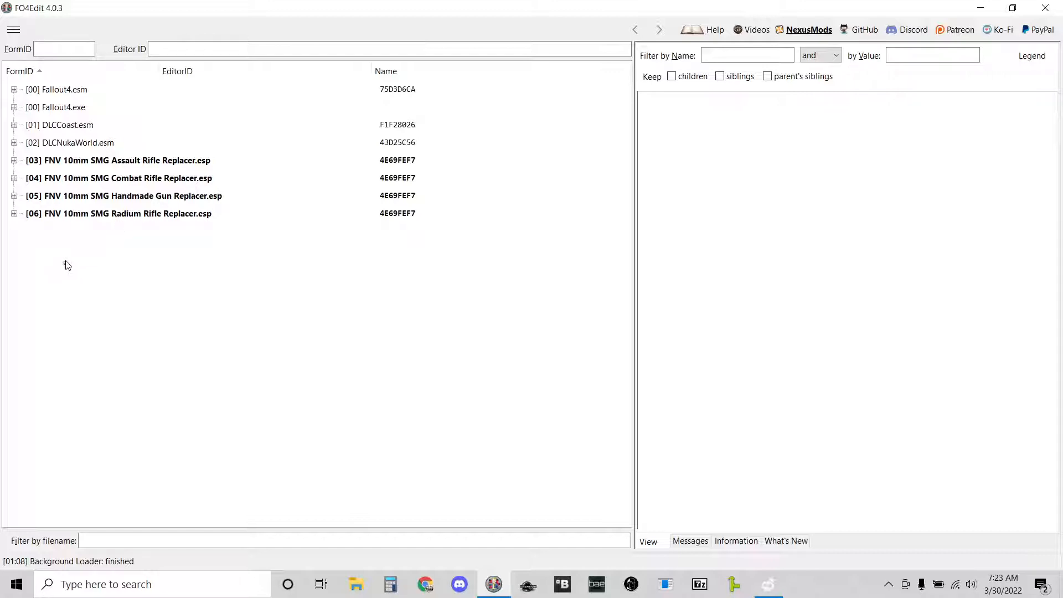
# Clean the unused masters from all four FNV 10mm SMG replacer plugins together.
pyautogui.moveTo(64, 264); pyautogui.dragTo(149, 165)
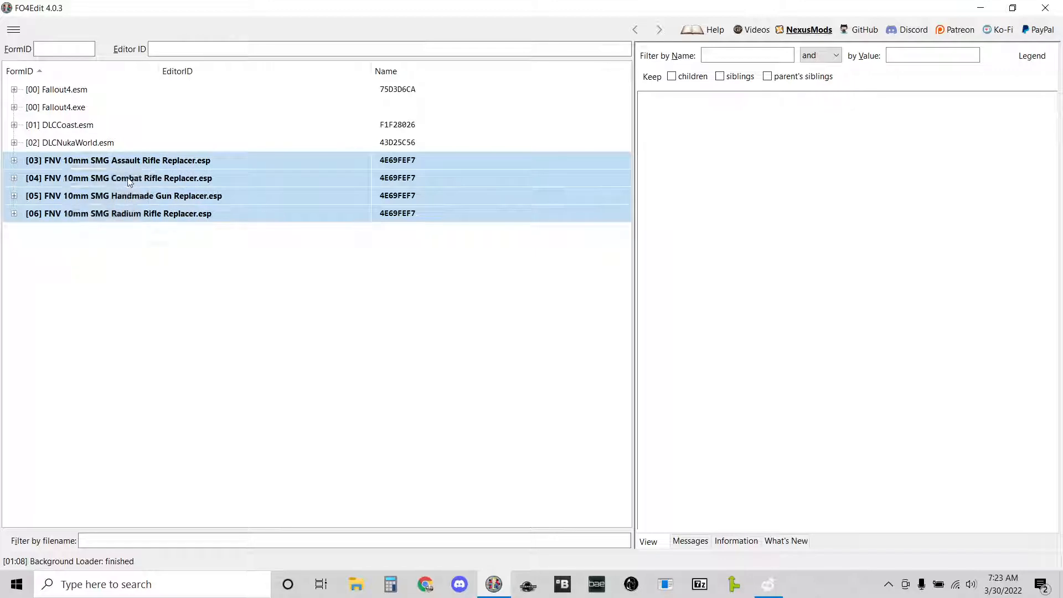
pyautogui.rightClick(128, 178)
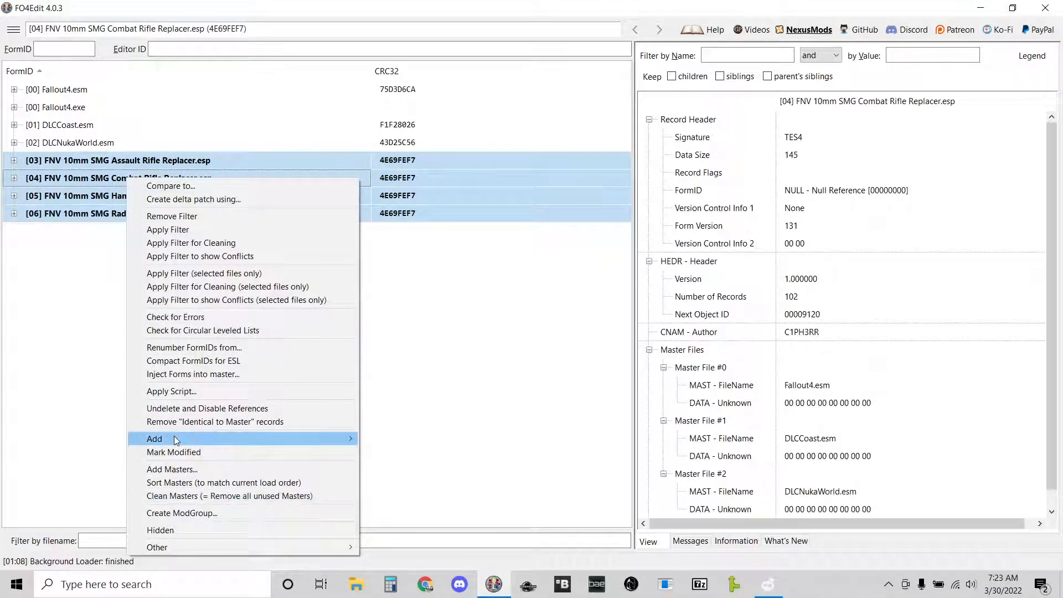
pyautogui.click(178, 496)
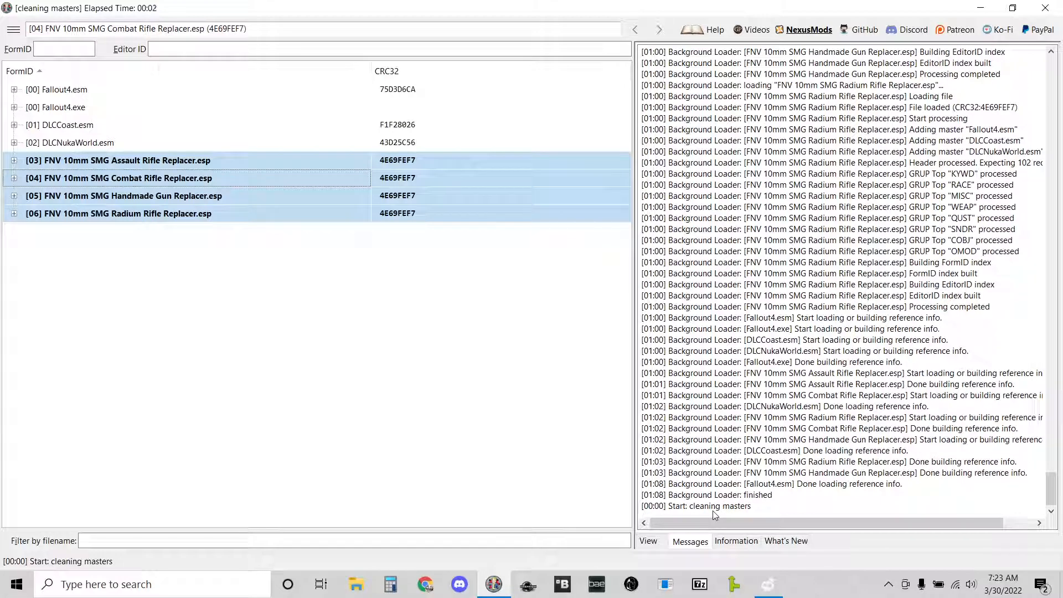
pyautogui.click(268, 378)
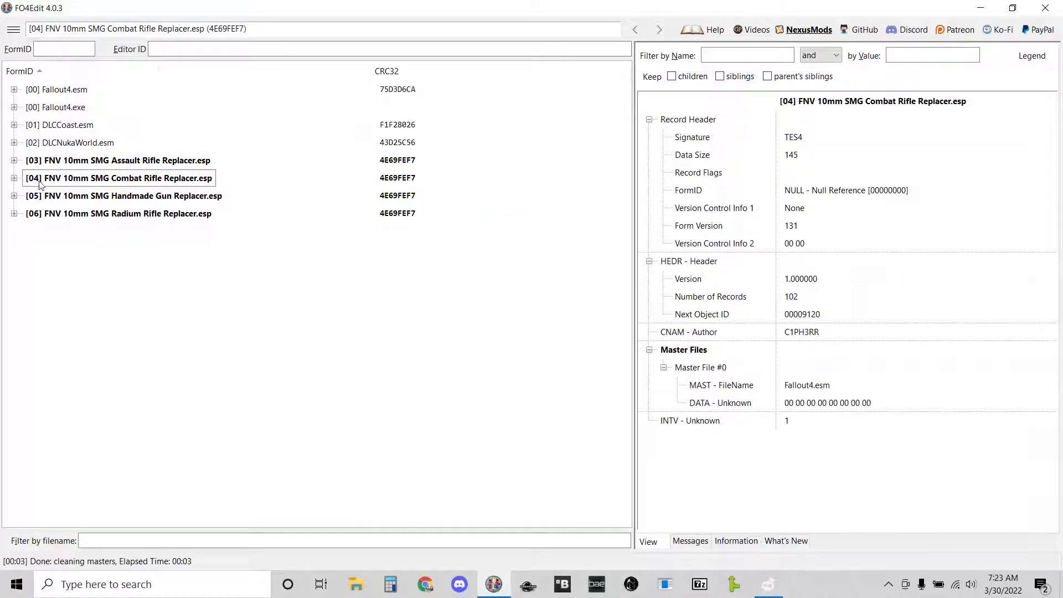
pyautogui.click(14, 160)
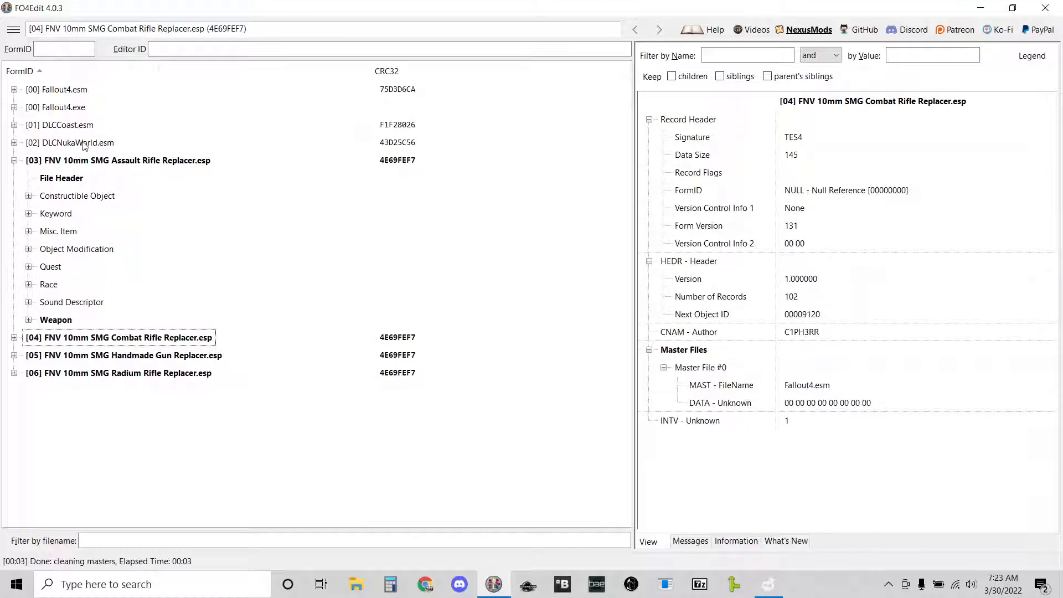
pyautogui.click(14, 161)
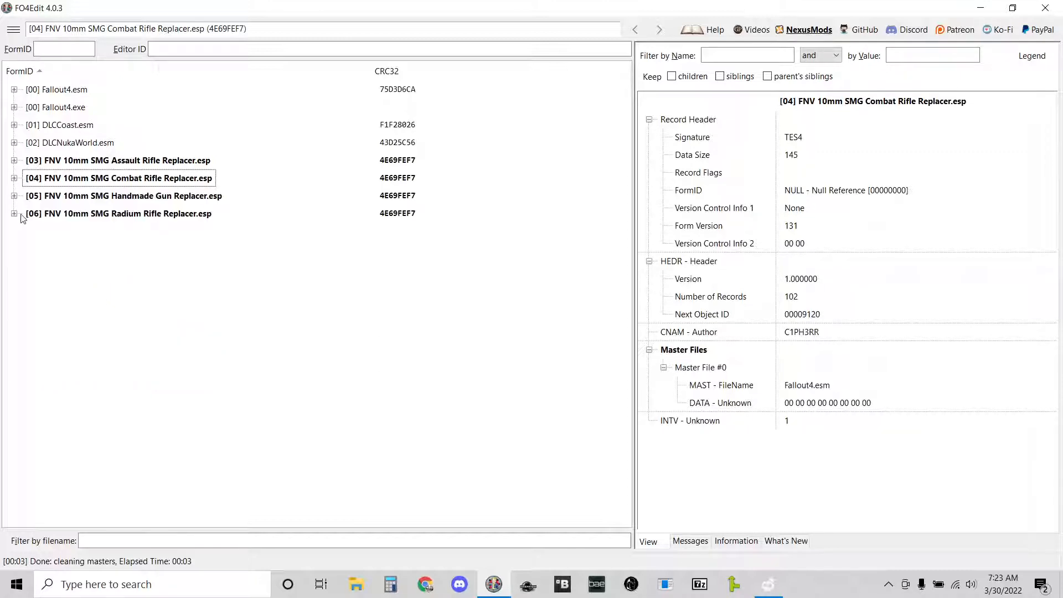
pyautogui.click(14, 196)
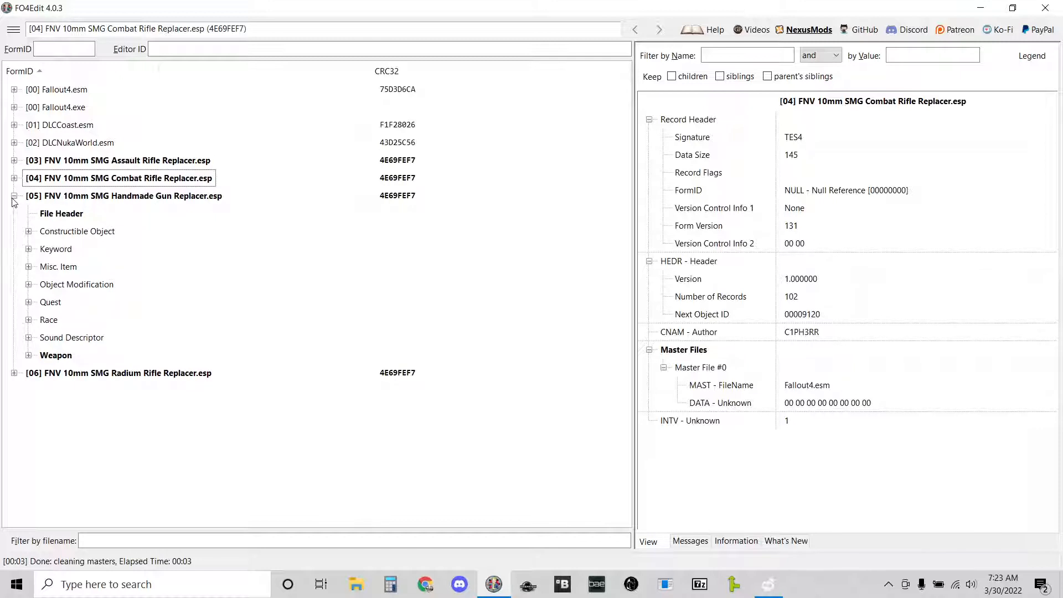
pyautogui.click(14, 197)
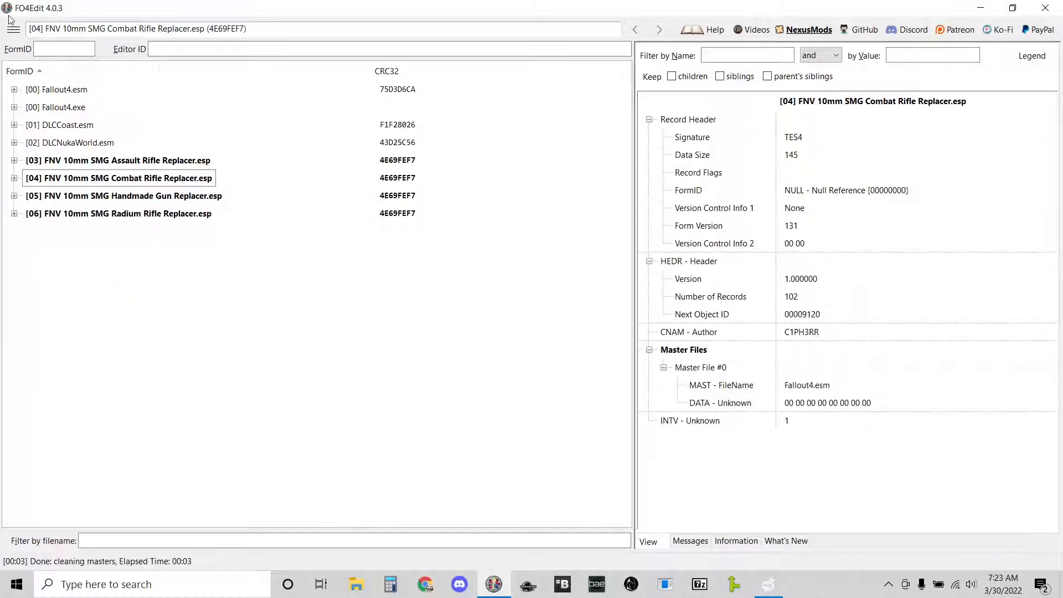
# Save the changes to the Assault Rifle, Combat Rifle, Handmade Gun and Radium Rifle replacer plugins without plugin backups.
pyautogui.click(10, 33)
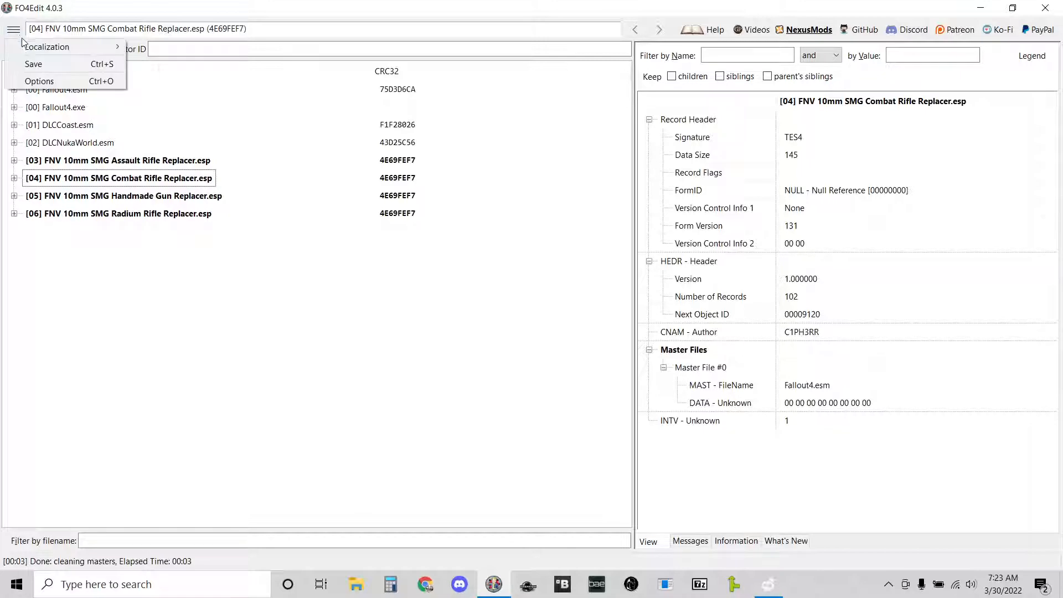
pyautogui.click(49, 64)
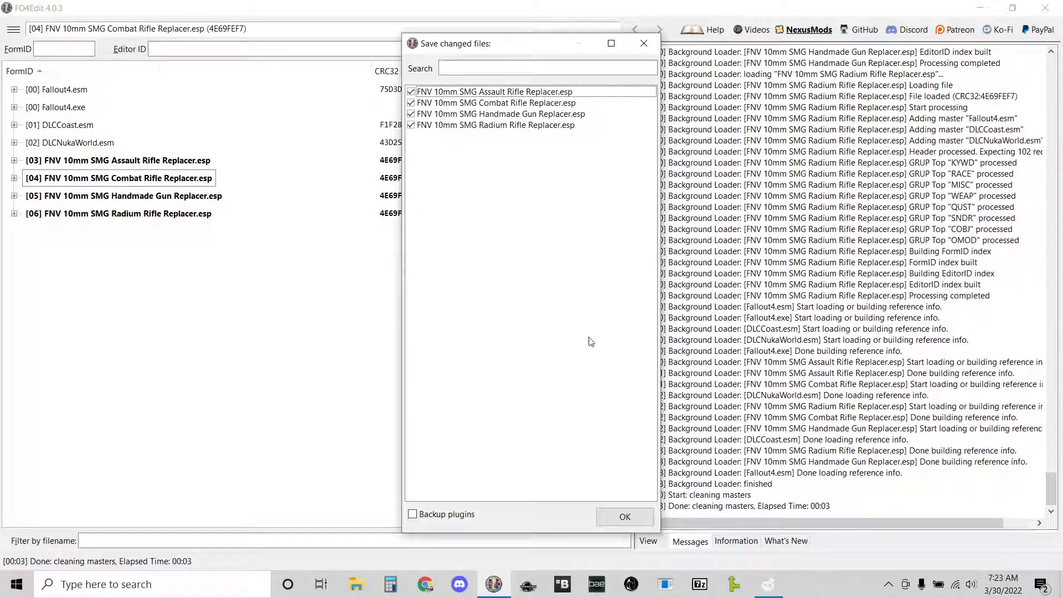
pyautogui.click(641, 515)
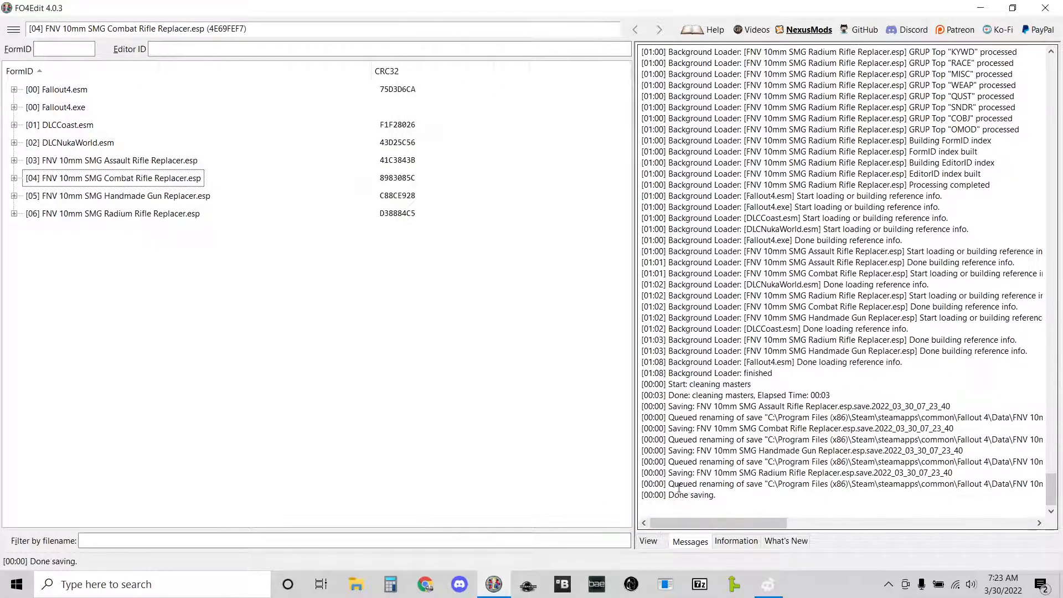
pyautogui.moveTo(678, 494)
pyautogui.mouseDown()
pyautogui.moveTo(732, 483)
pyautogui.moveTo(688, 496)
pyautogui.mouseUp()
pyautogui.click(702, 498)
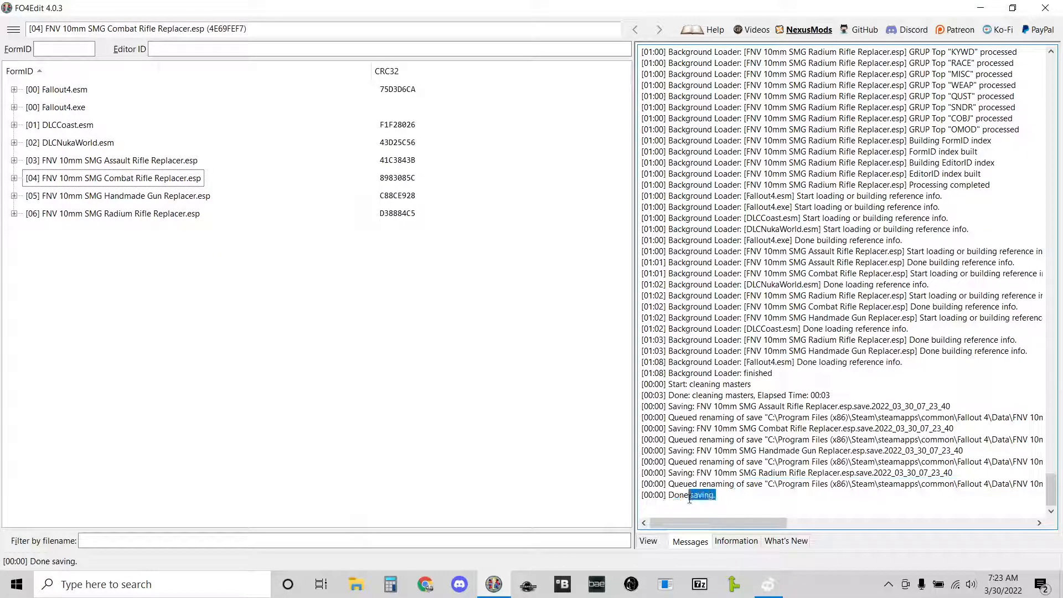
pyautogui.click(696, 486)
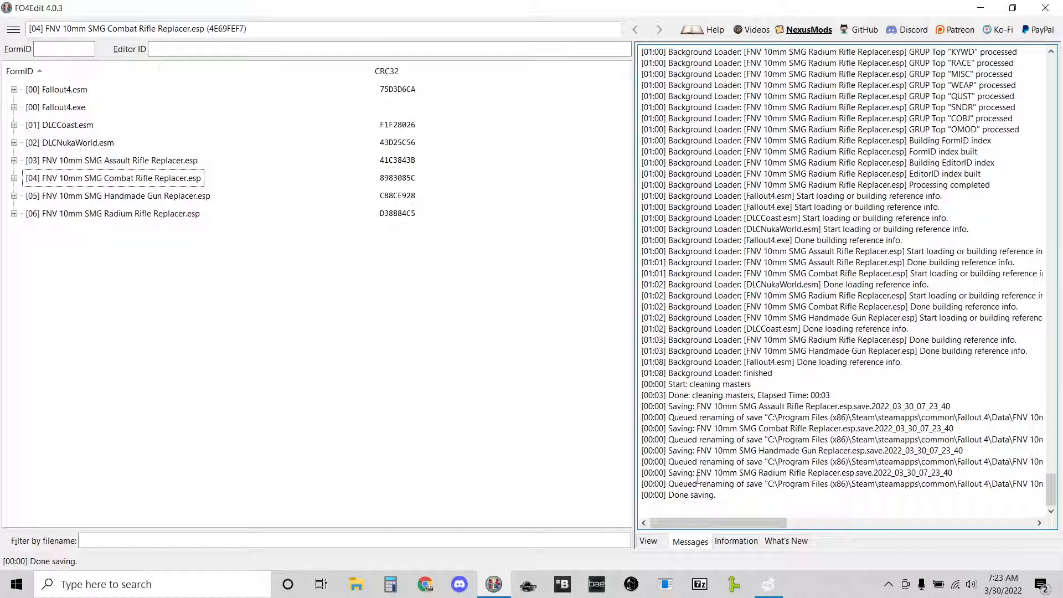